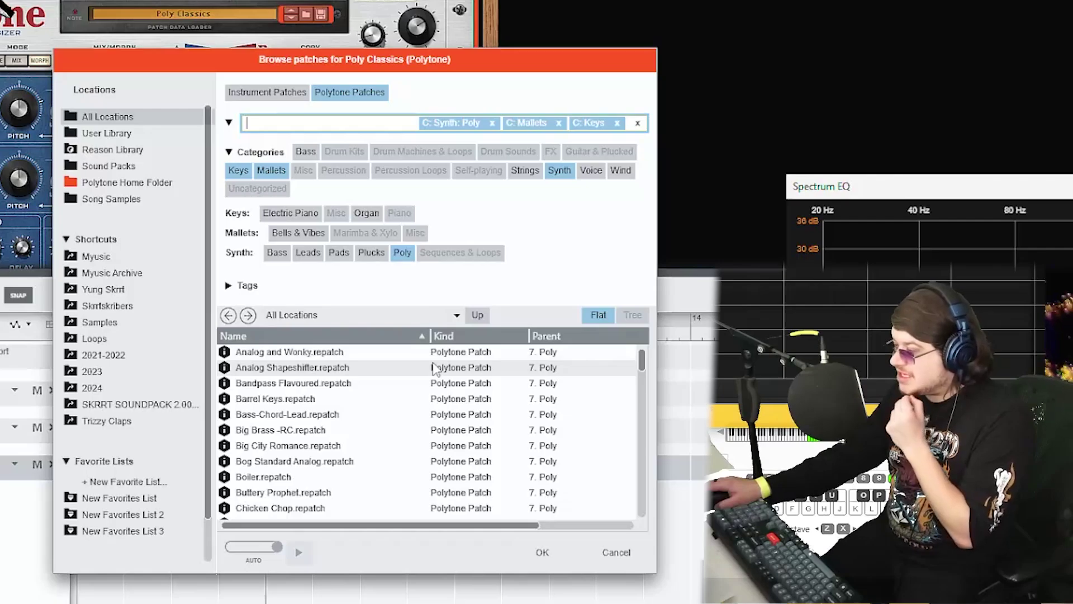
- Find the Jupiter patch among the filtered Polytone poly, mallets and keys patches and load it
scroll(434, 369, "down", 15)
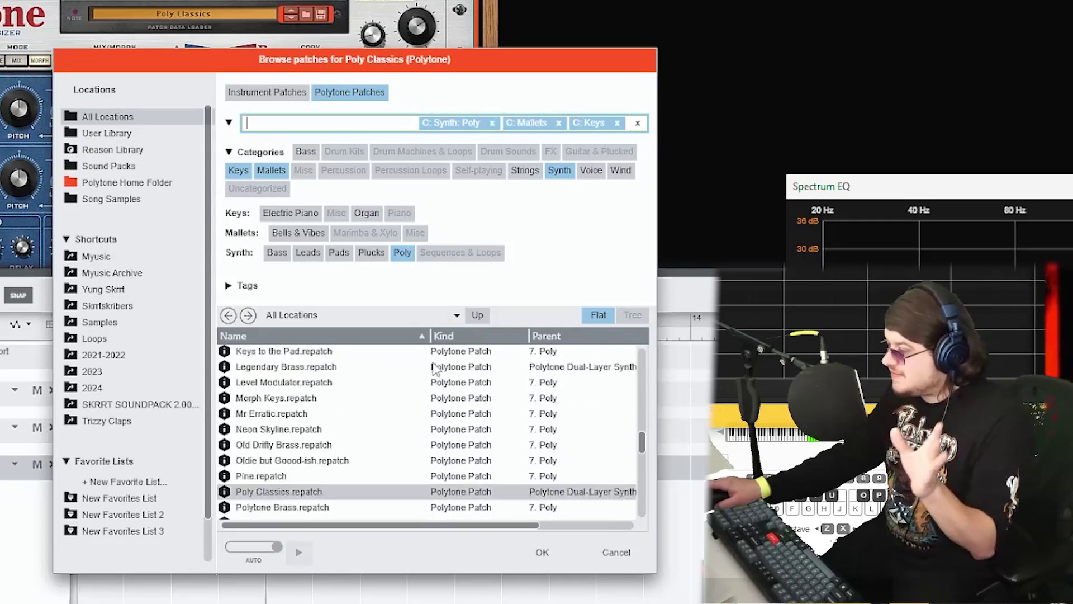
scroll(435, 369, "down", 8)
scroll(435, 368, "up", 4)
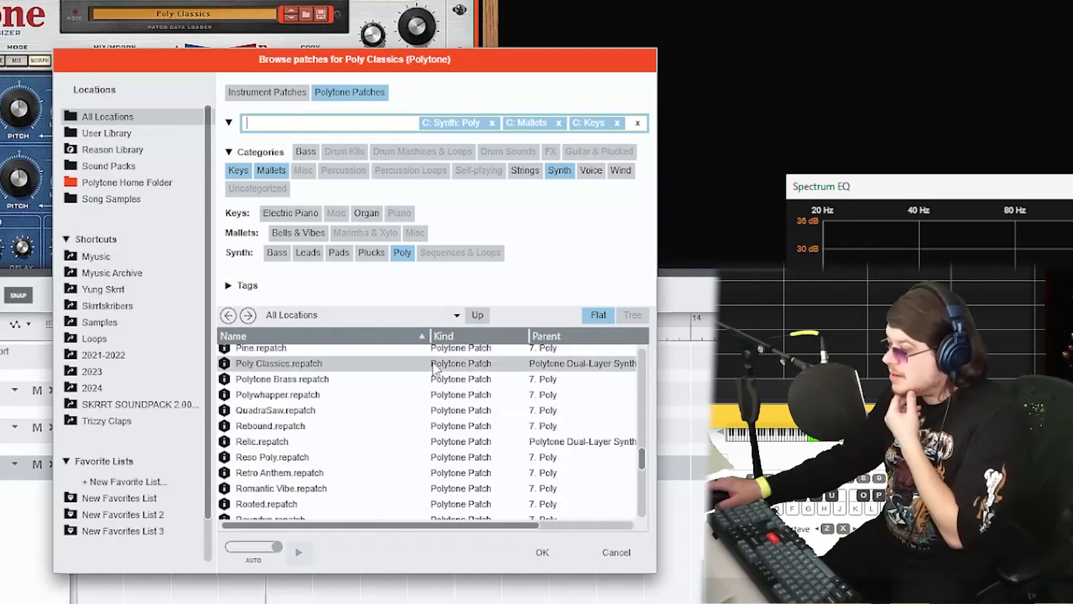
scroll(434, 369, "down", 5)
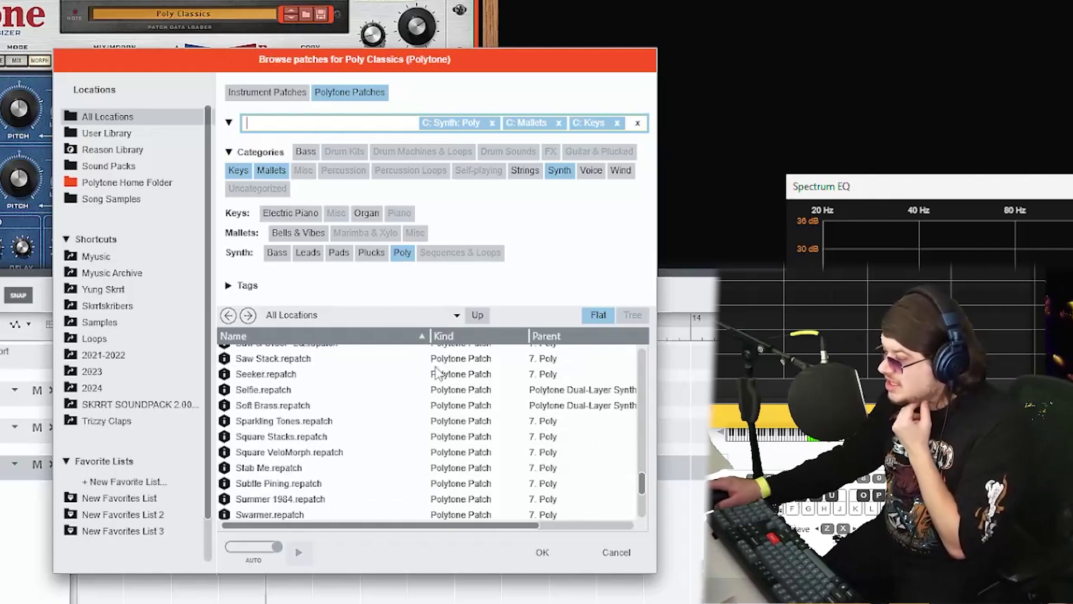
scroll(413, 386, "up", 2)
scroll(424, 360, "down", 6)
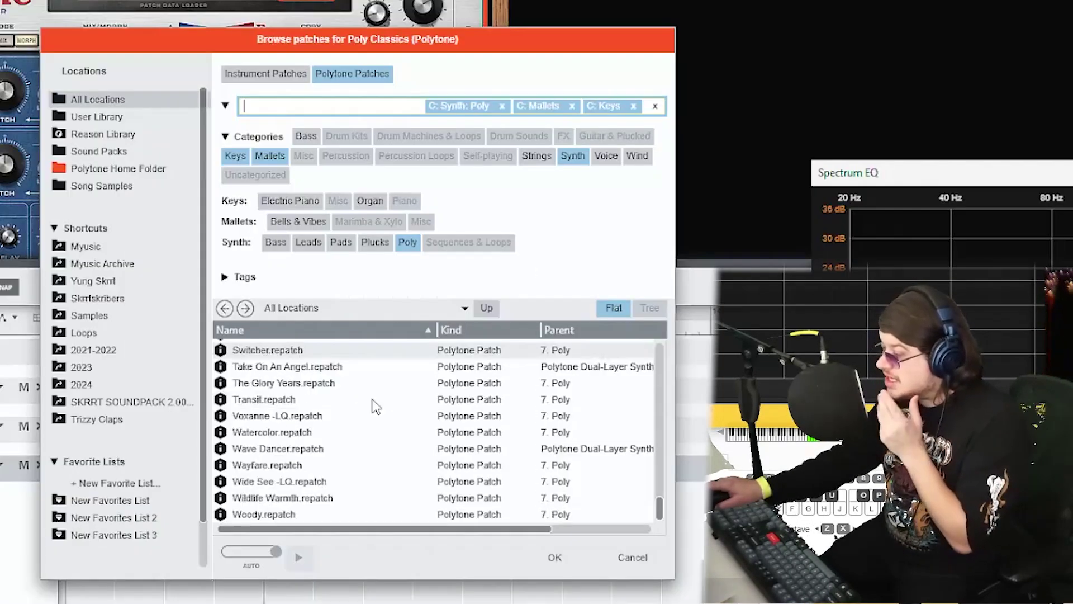
scroll(348, 450, "up", 6)
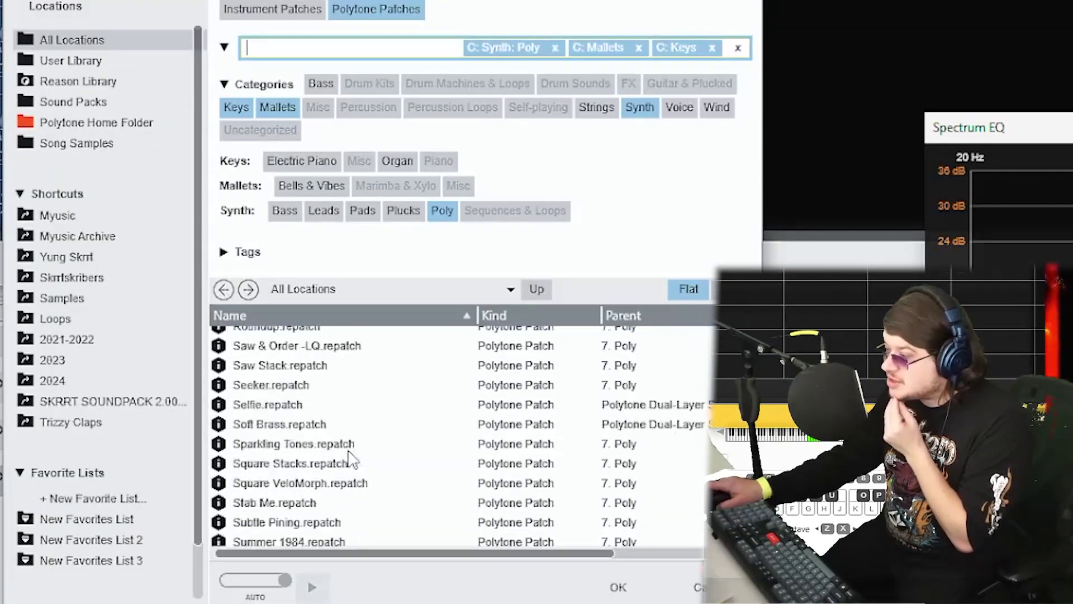
scroll(334, 505, "up", 4)
scroll(329, 508, "up", 7)
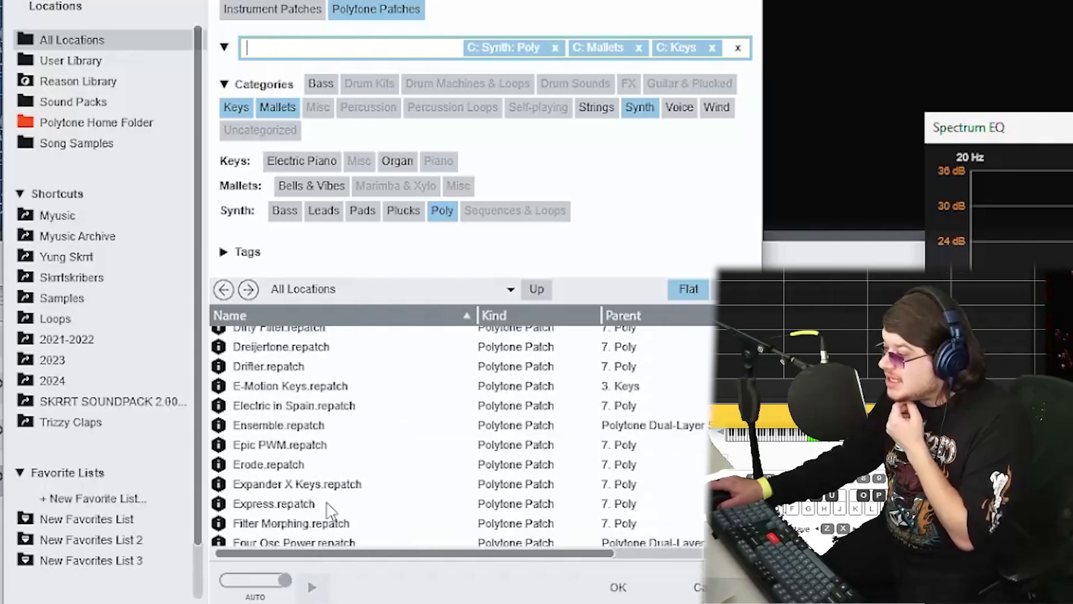
scroll(325, 486, "down", 4)
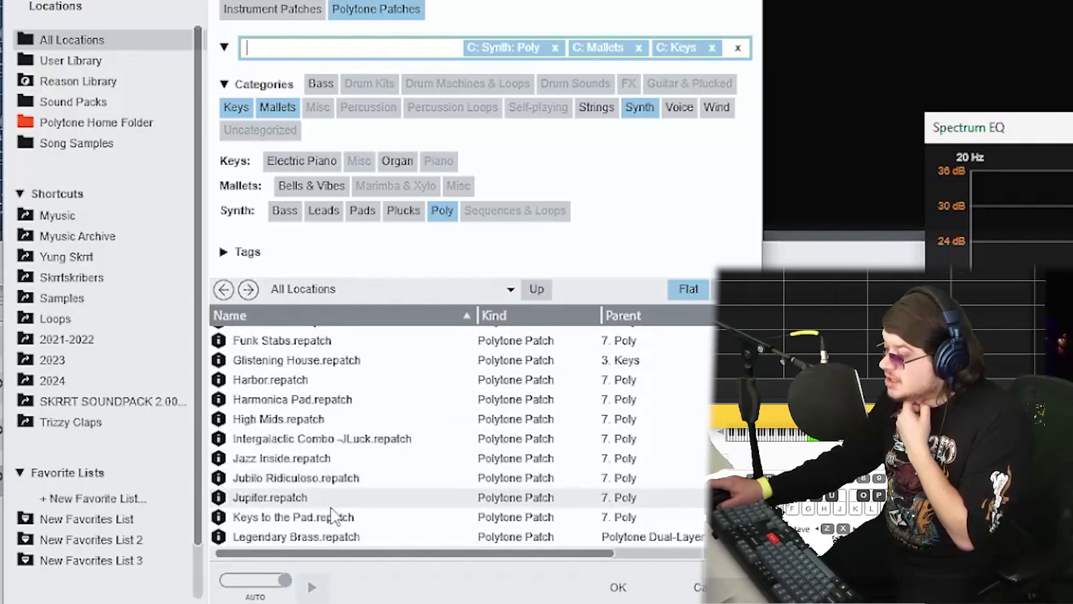
scroll(325, 480, "up", 10)
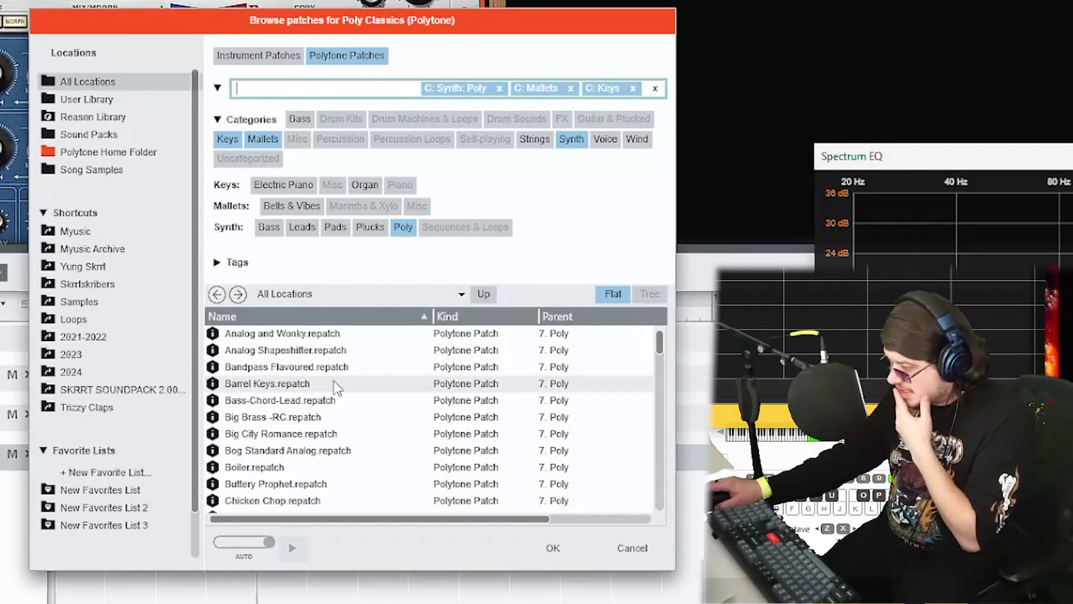
scroll(335, 386, "down", 9)
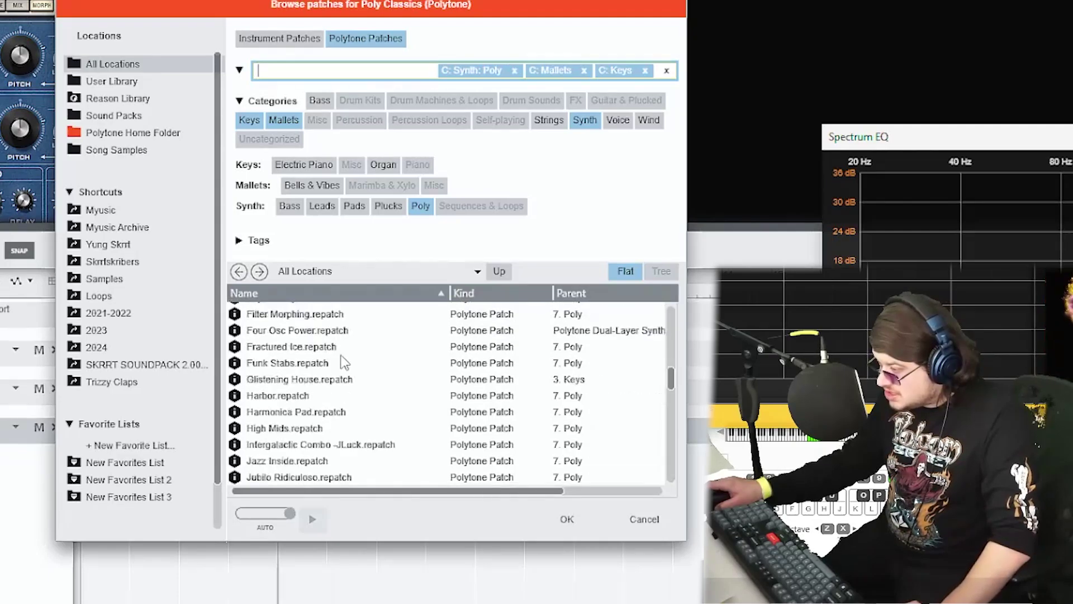
scroll(343, 362, "down", 6)
scroll(343, 361, "up", 1)
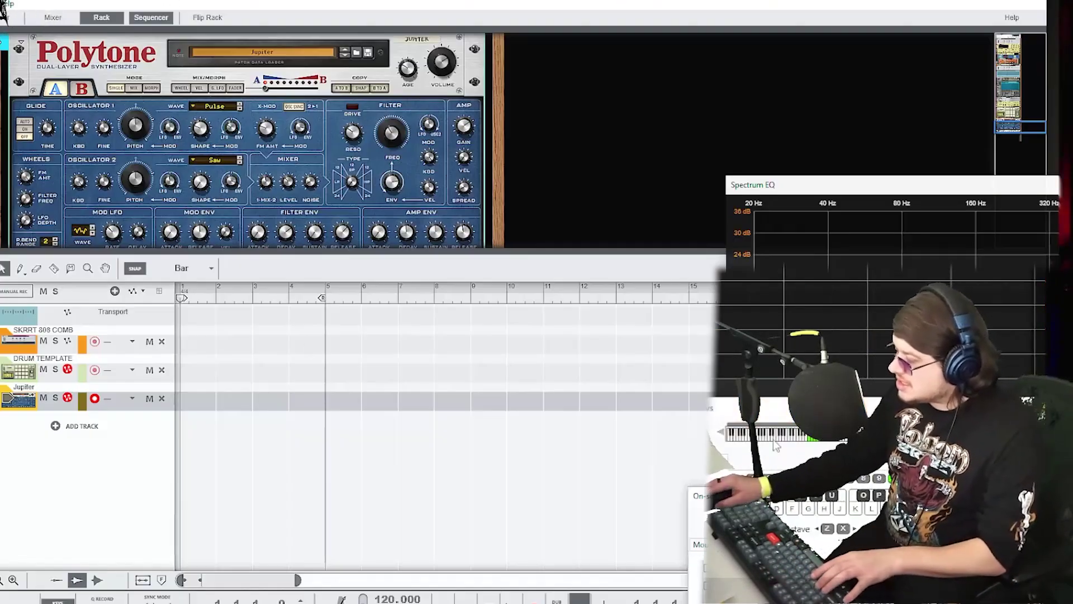
- Move the on-screen piano keys window over the sequencer and try out melody notes with the octave at C2
left_click_drag(819, 501, 397, 285)
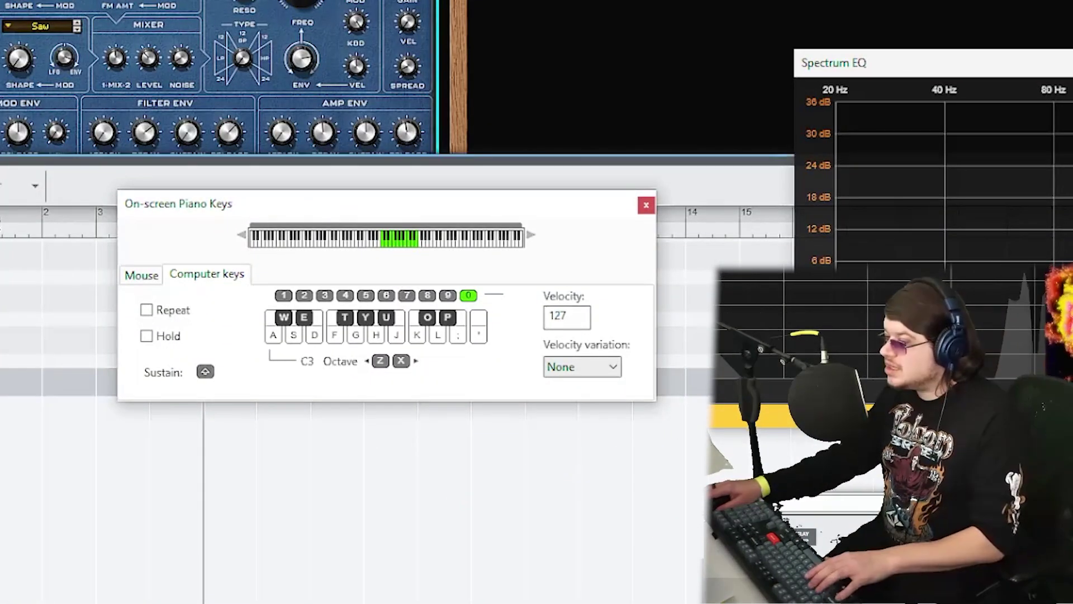
key("d")
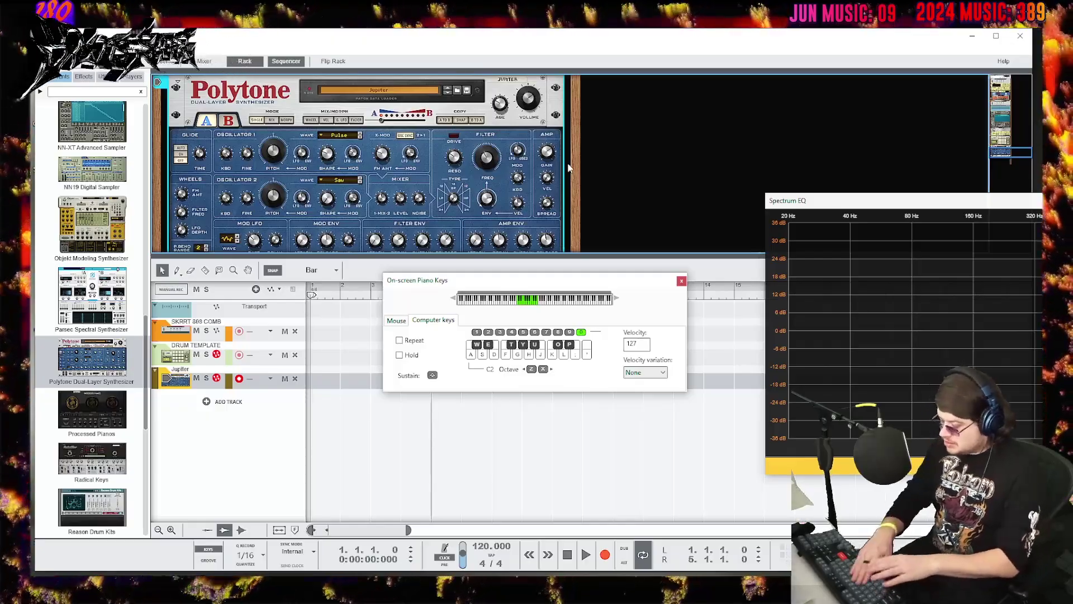
key("x")
key("x")
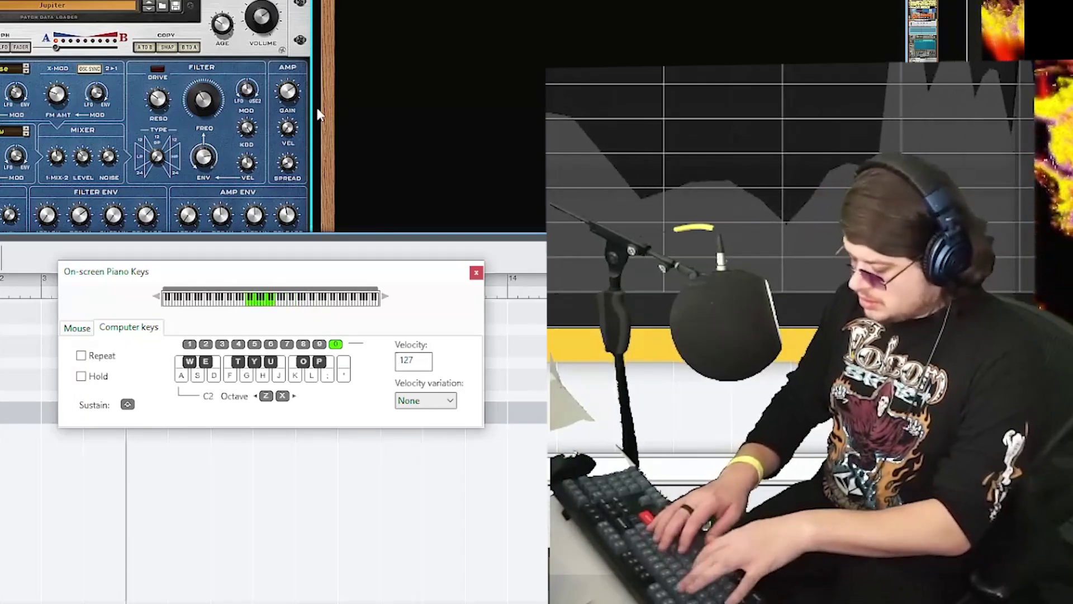
key("z")
key("z")
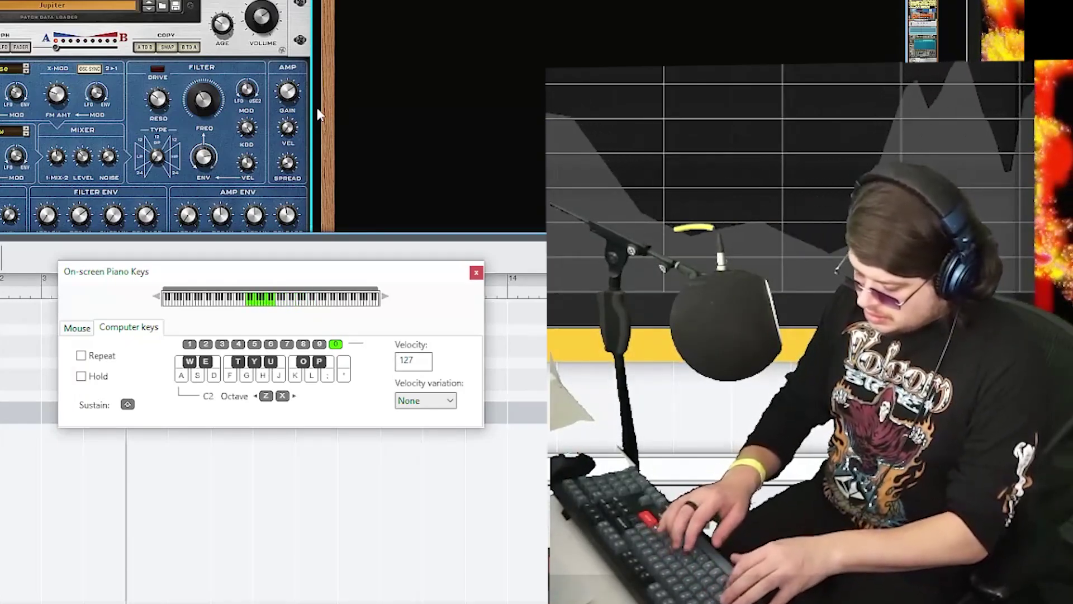
key("z")
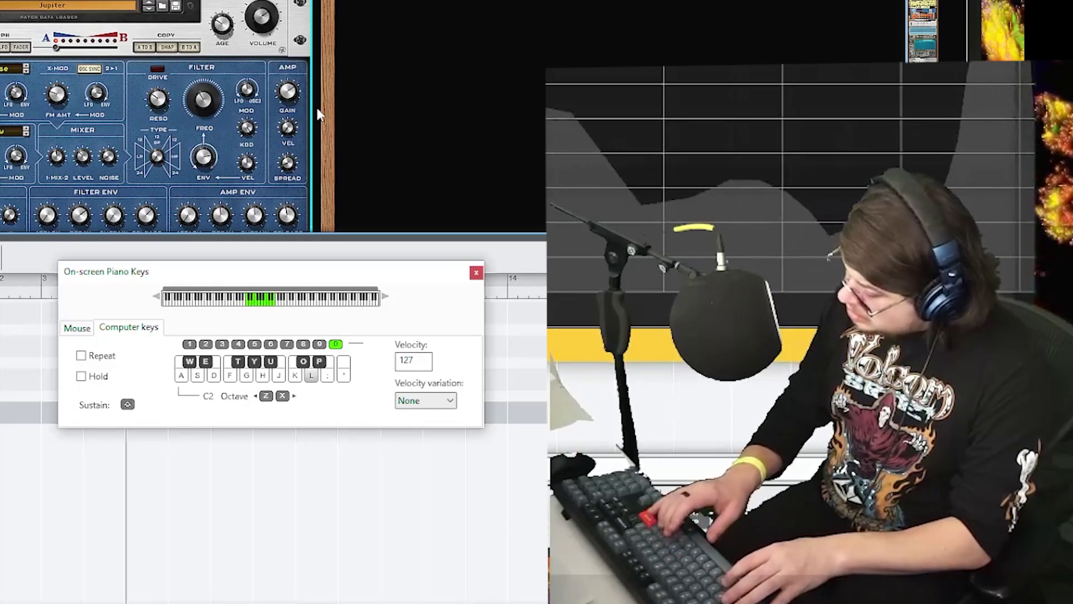
key("z")
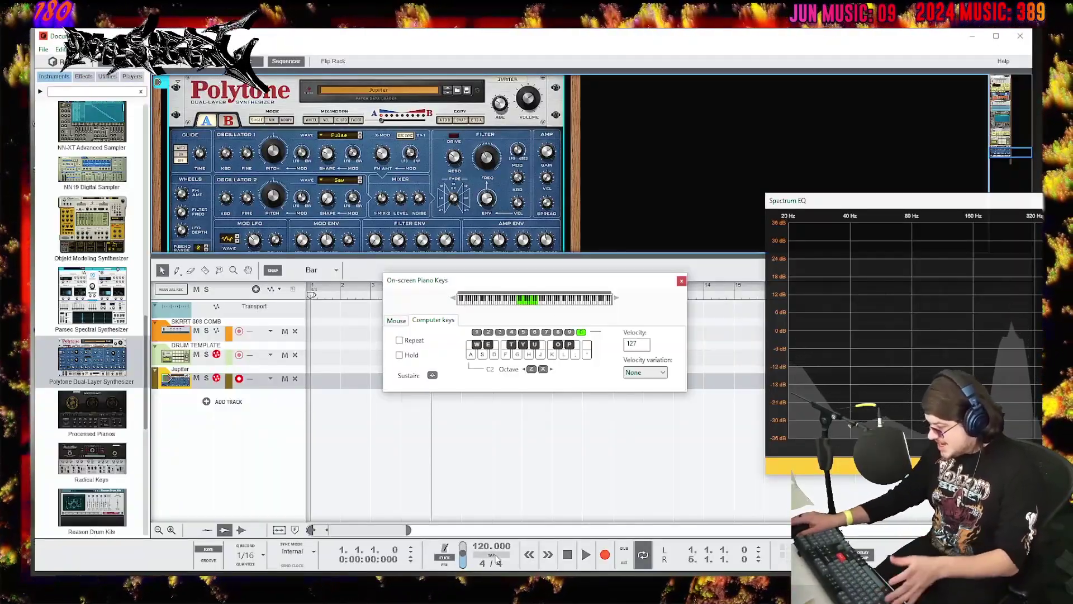
- Tap in a song tempo of 123 BPM
left_click(497, 558)
left_click(497, 557)
left_click(496, 558)
left_click(496, 558)
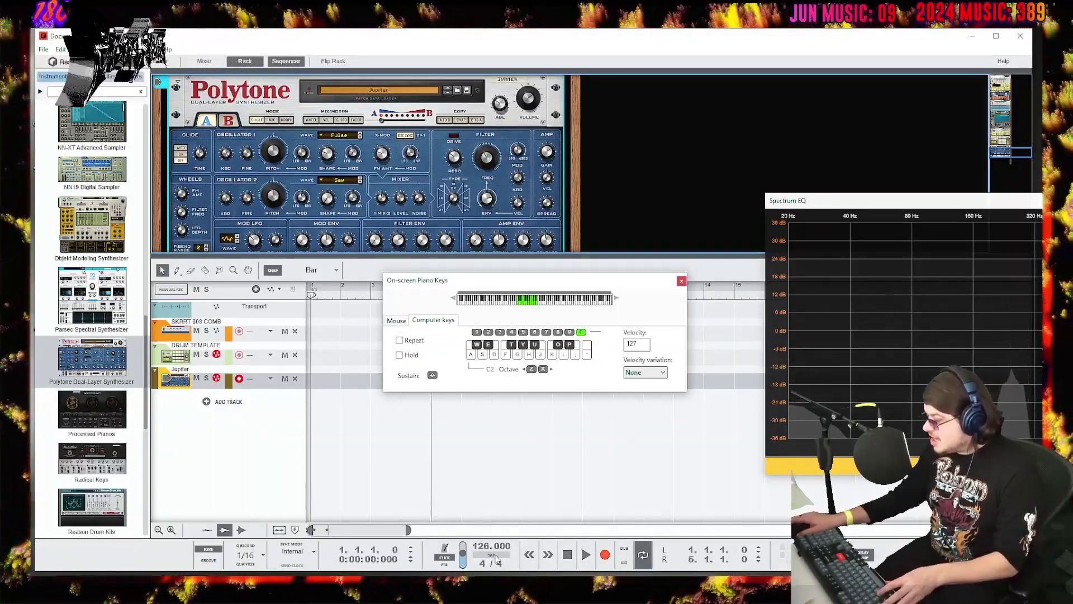
left_click(497, 557)
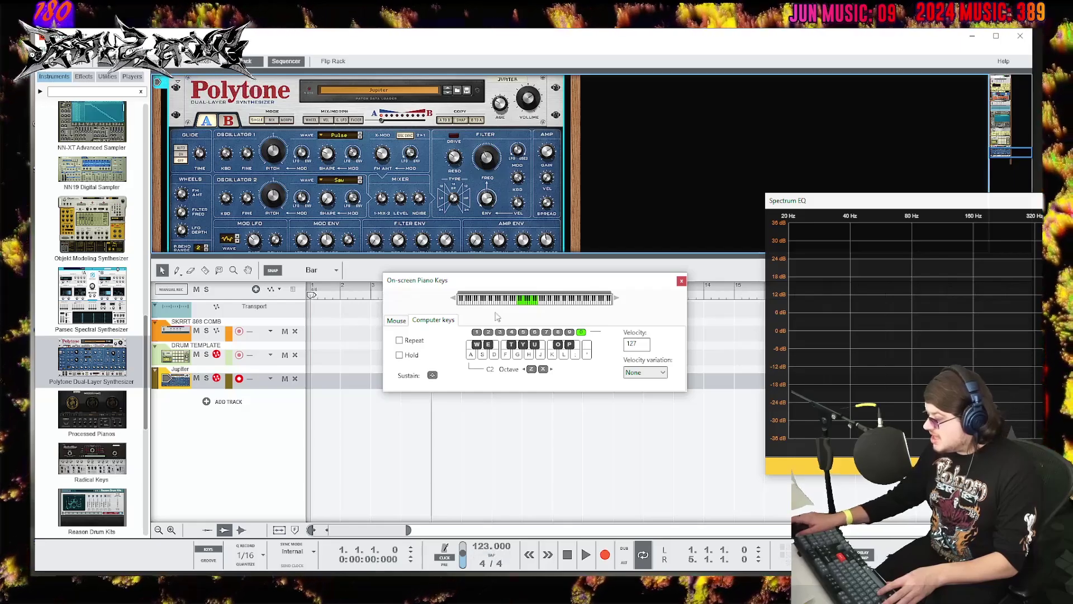
- Move the piano keys window over the Spectrum EQ, extend the loop to bar 9, and record an eight-bar melody on the Jupiter track
left_click_drag(501, 285, 883, 266)
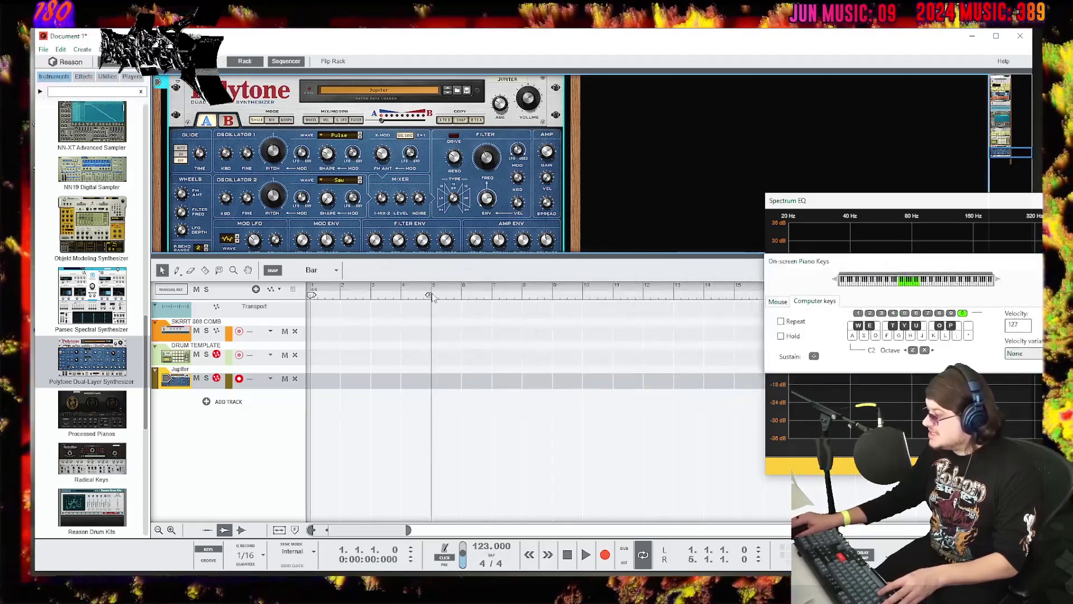
left_click(549, 296)
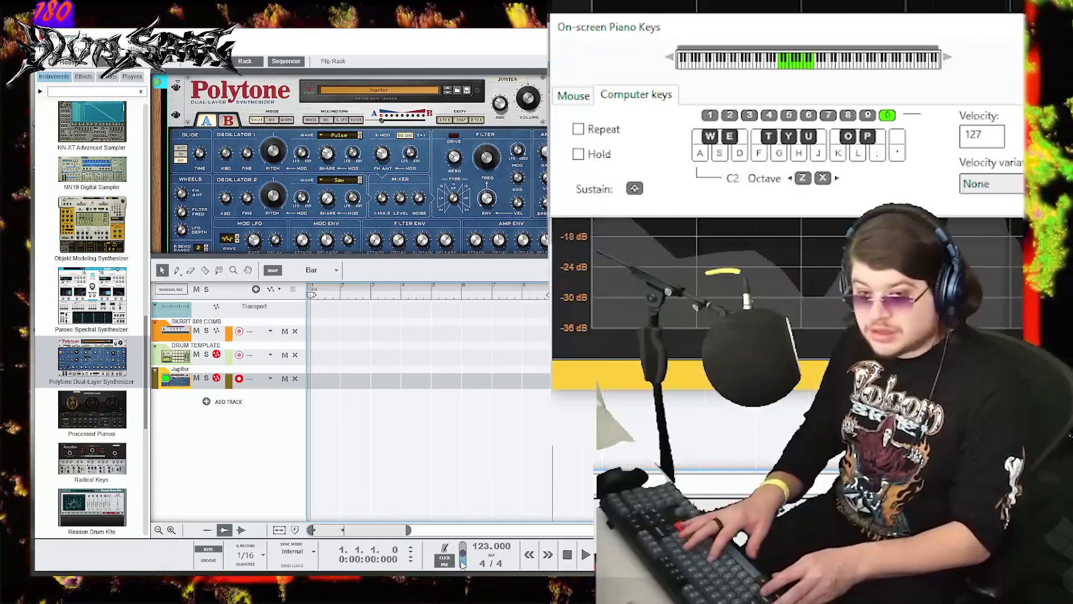
key("j")
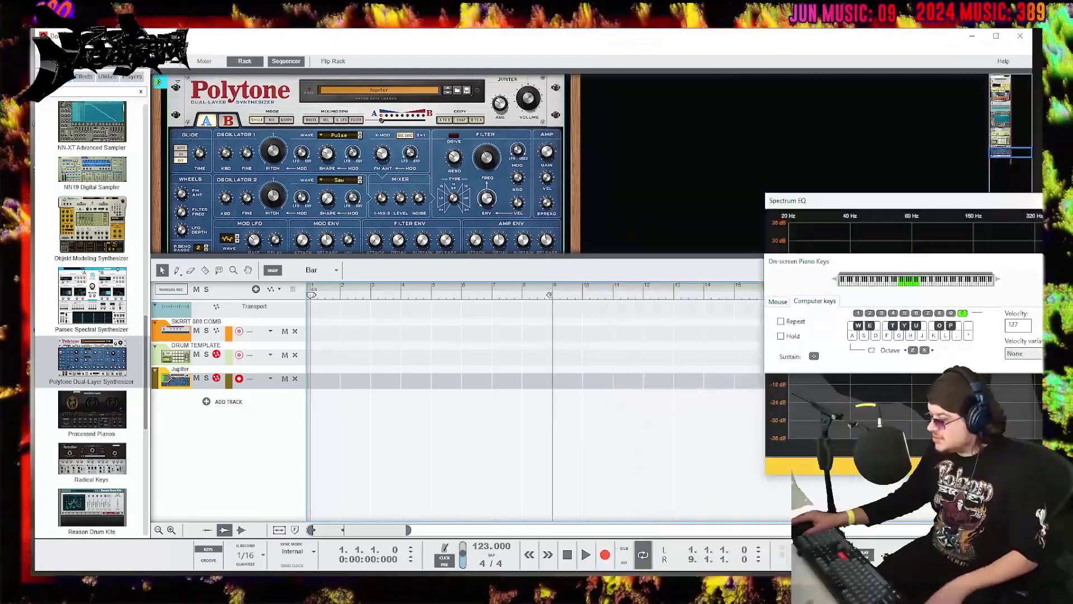
left_click(607, 554)
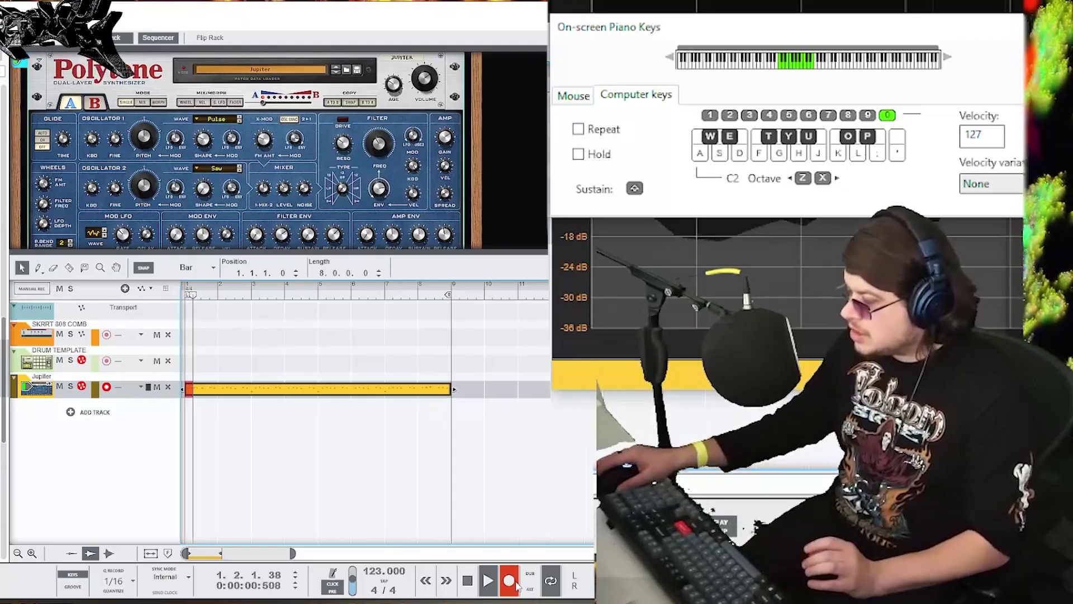
left_click(514, 584)
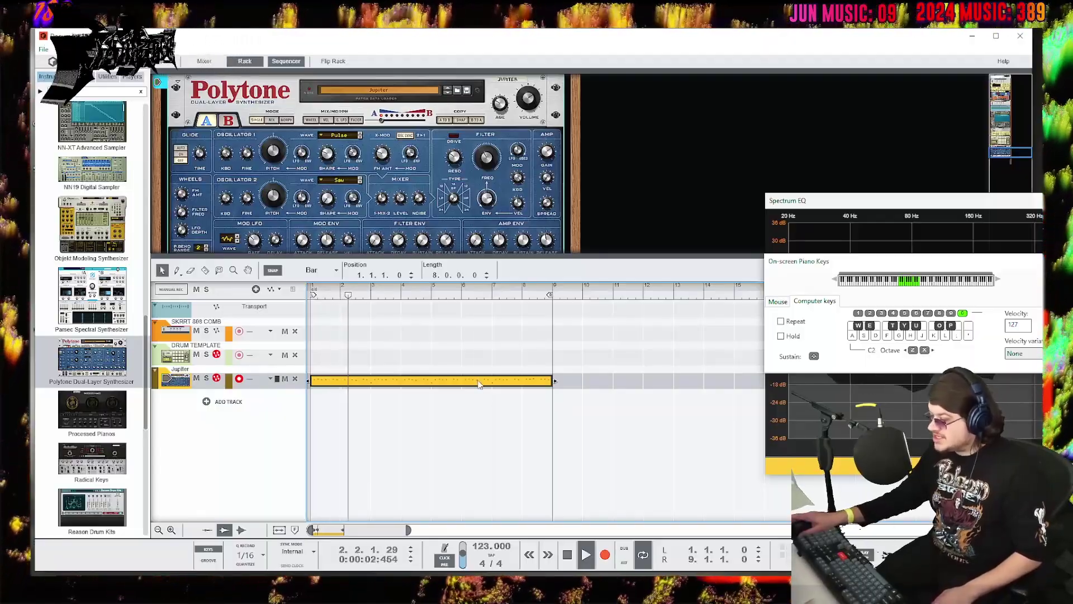
- Quantize the recorded Jupiter clip to 1/16 at 100% and check the quantize setup
right_click(477, 384)
left_click(509, 337)
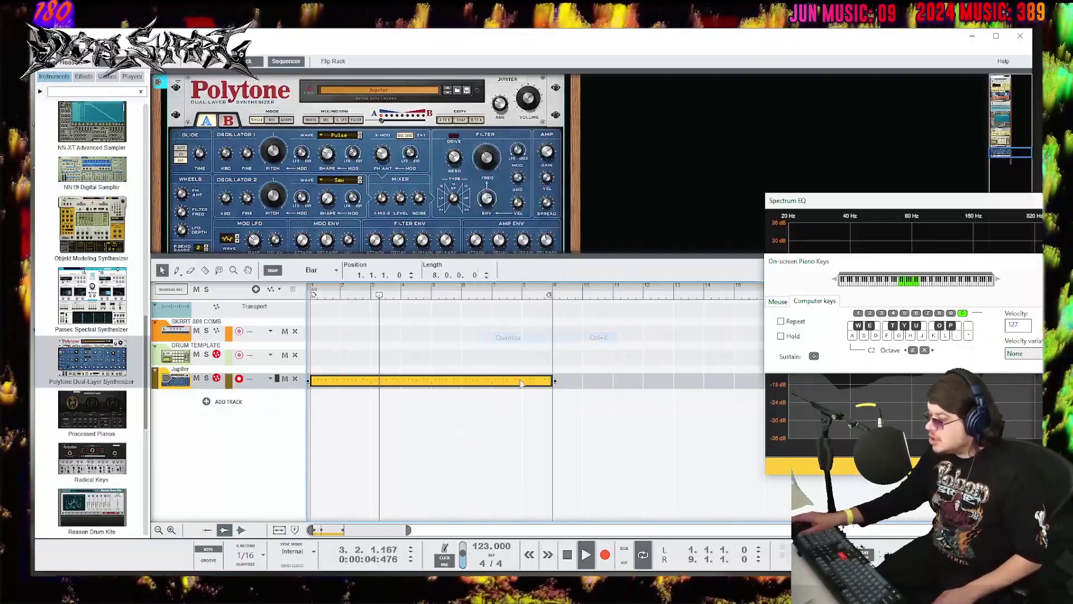
right_click(519, 382)
left_click(571, 350)
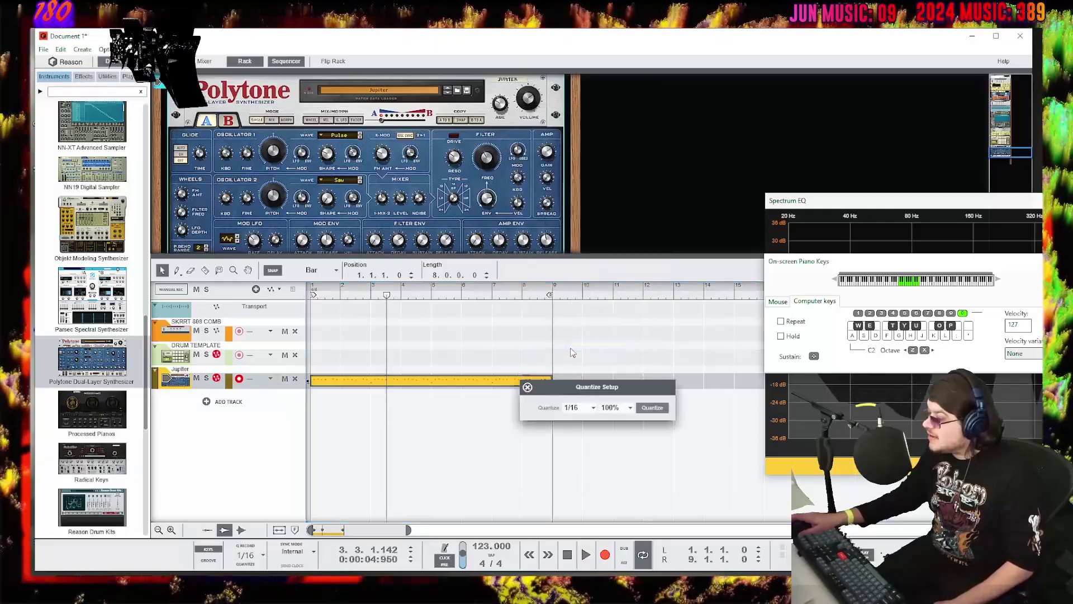
left_click_drag(615, 388, 574, 328)
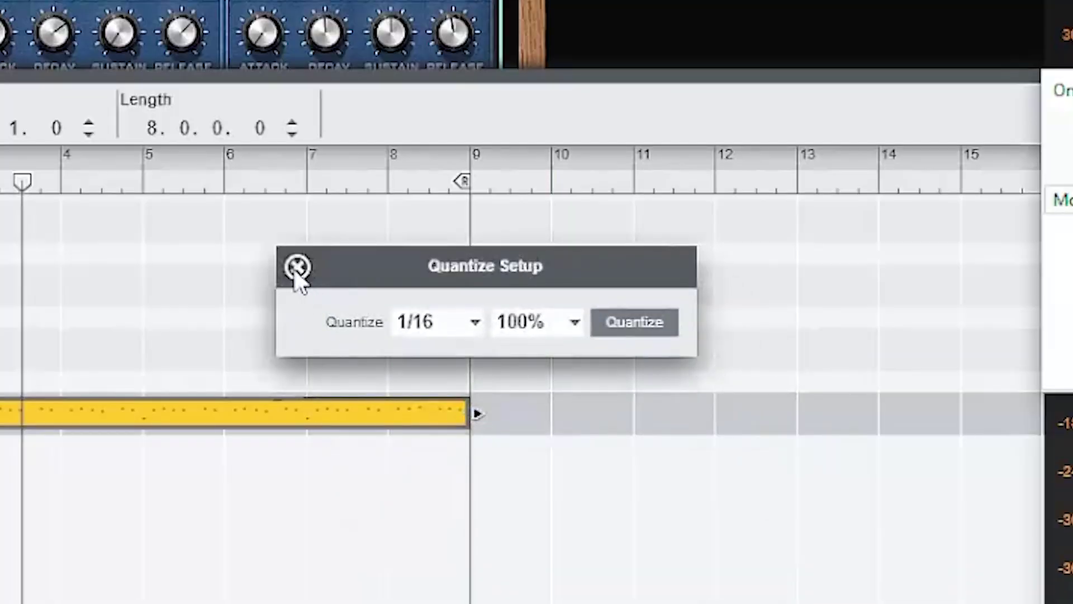
left_click(296, 268)
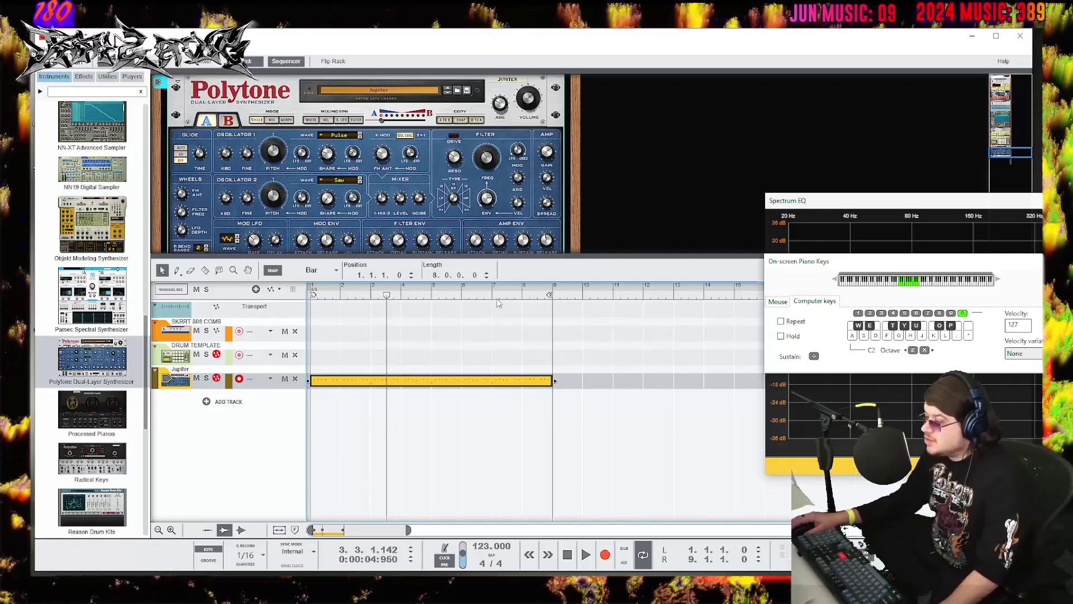
- Play back the Jupiter melody from the loop start and try the piano keys one octave lower, at C1
left_click_drag(497, 299, 262, 269)
left_click_drag(402, 531, 363, 526)
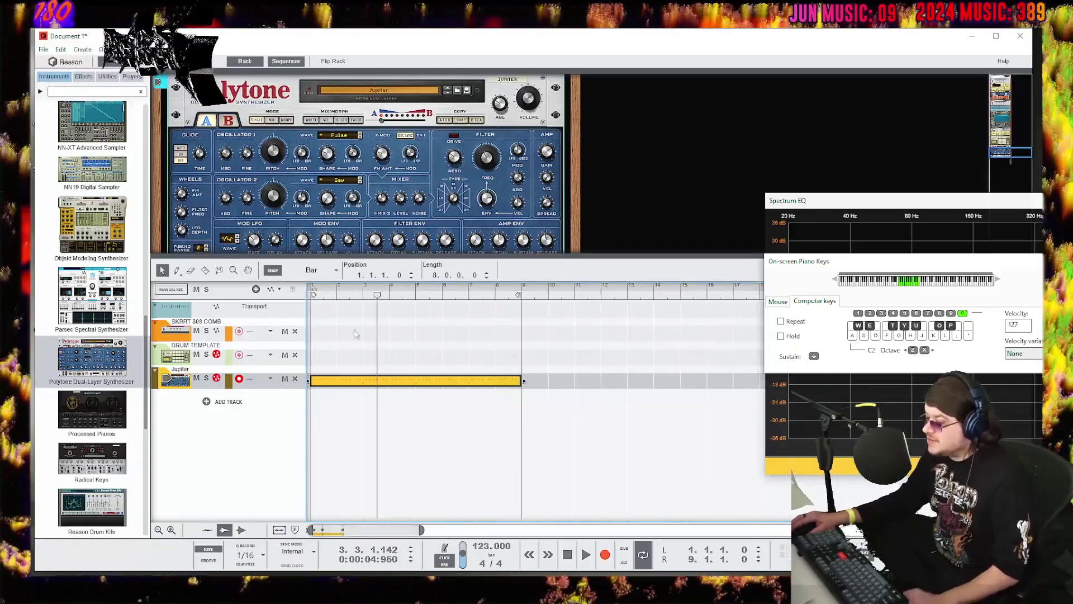
key("space")
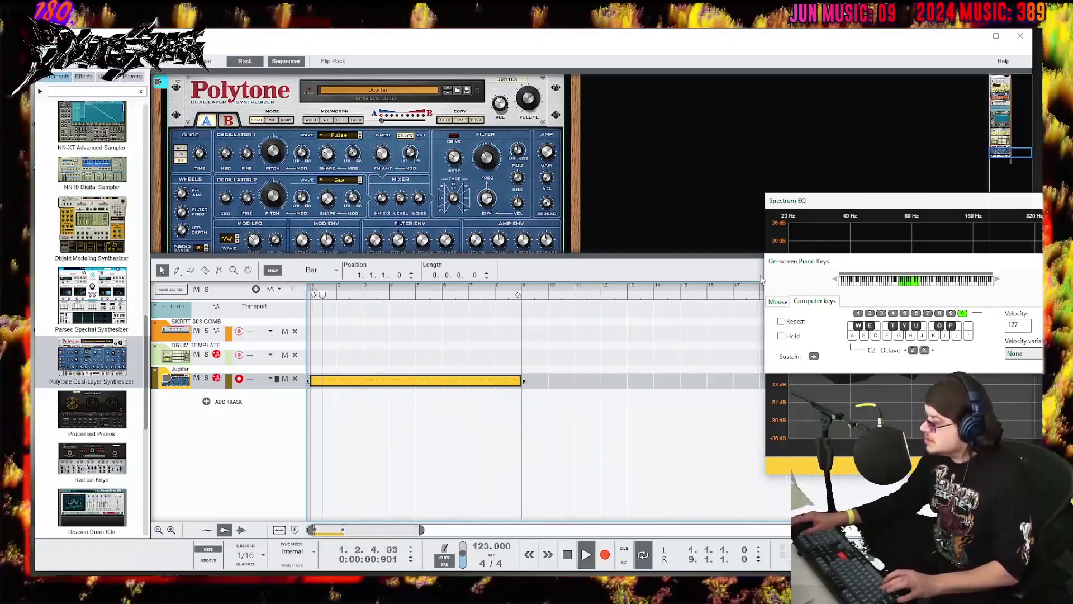
key("space")
key("z")
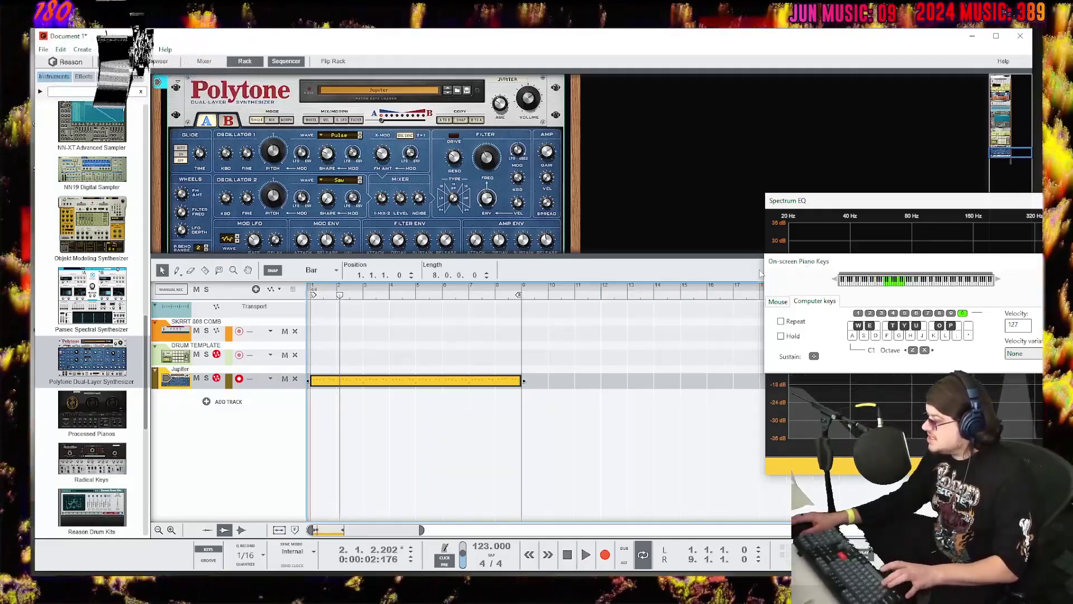
key("x")
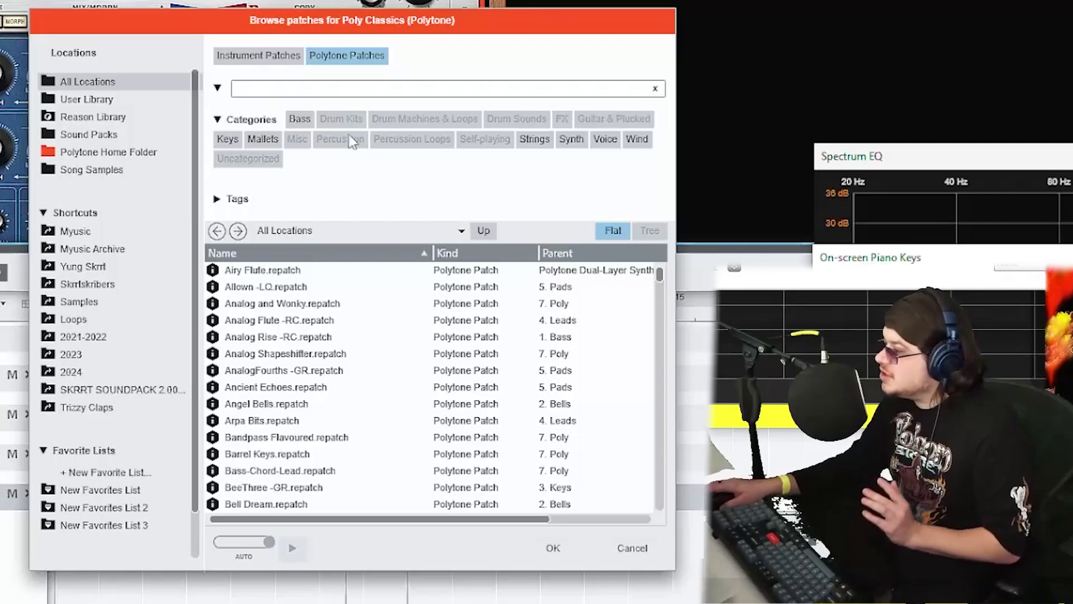
- Filter the Polytone patches to synth basses, preview That Bass, and load FM Digi Bass
left_click(300, 120)
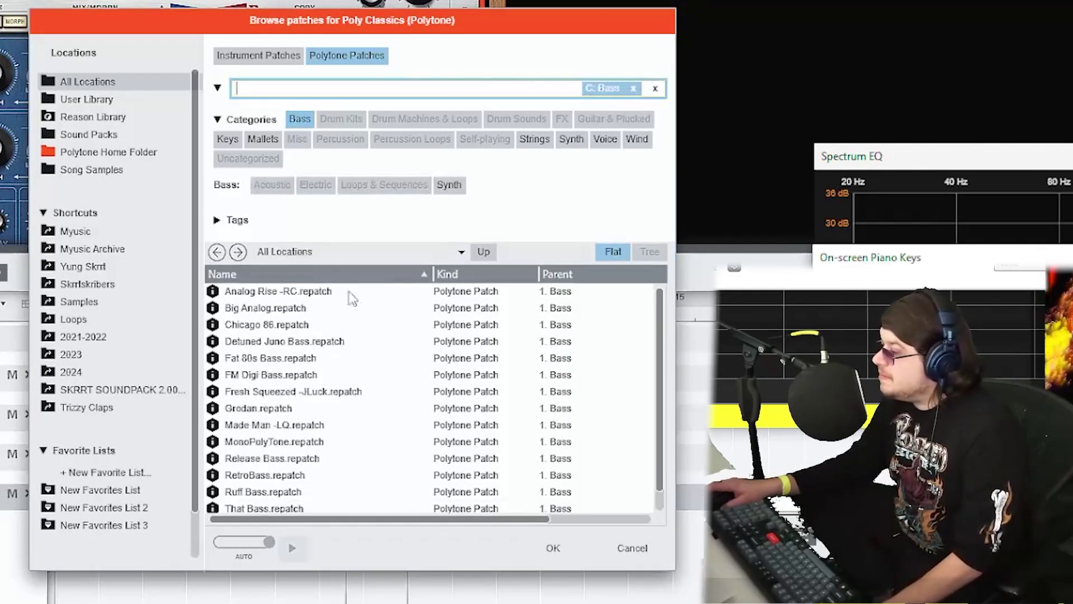
left_click(444, 185)
scroll(374, 396, "down", 1)
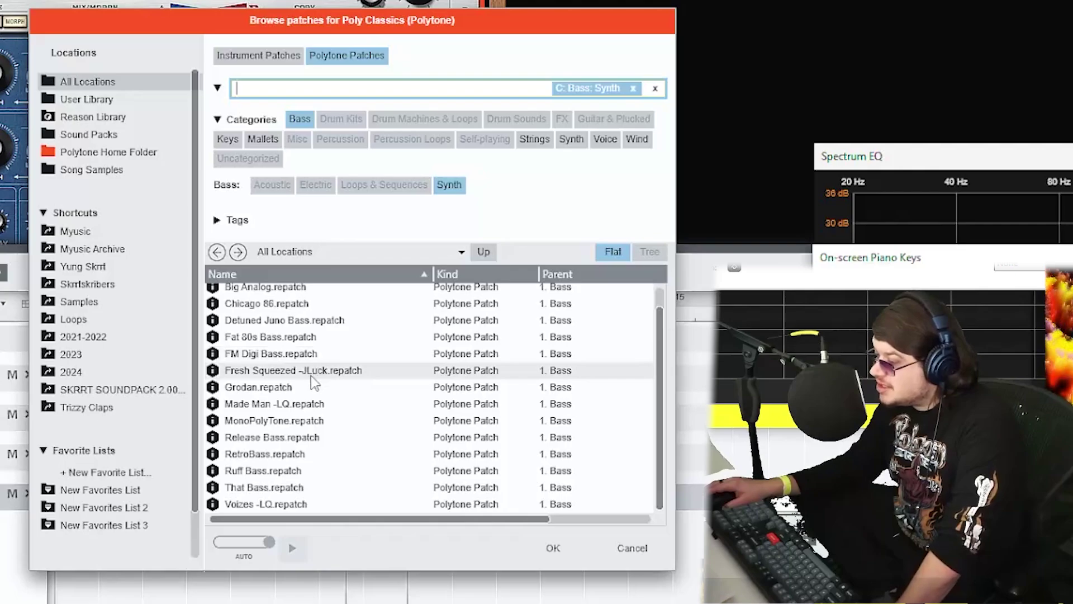
left_click(286, 490)
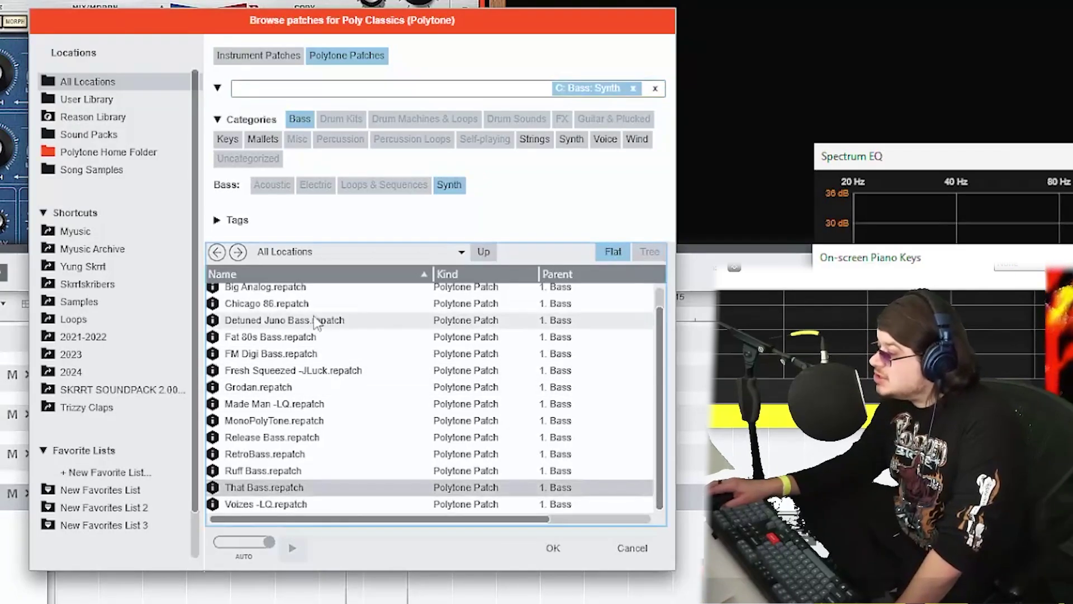
scroll(305, 336, "up", 1)
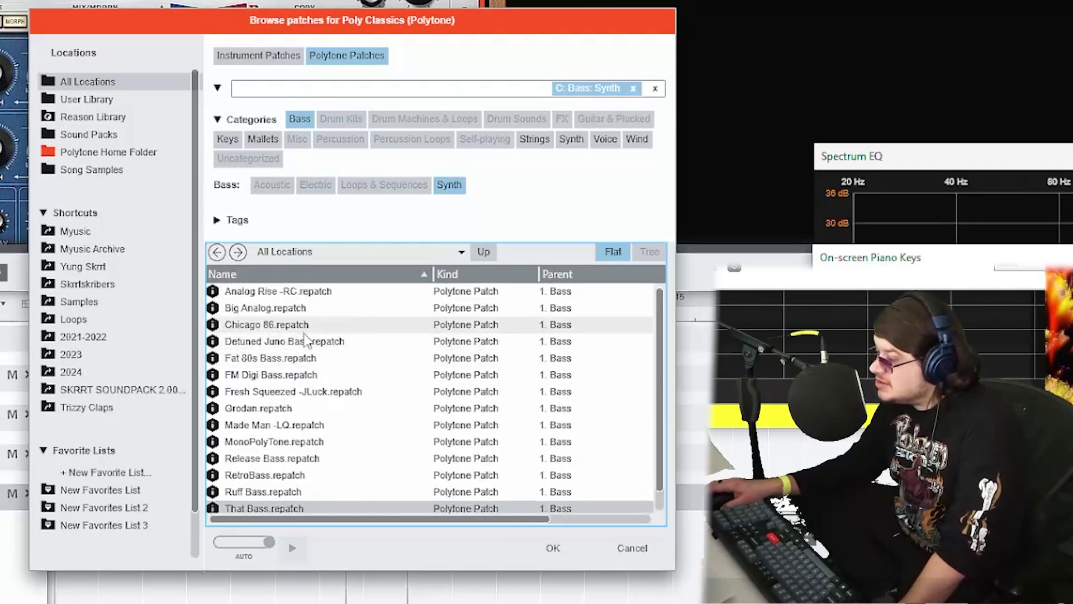
left_click_drag(280, 375, 231, 379)
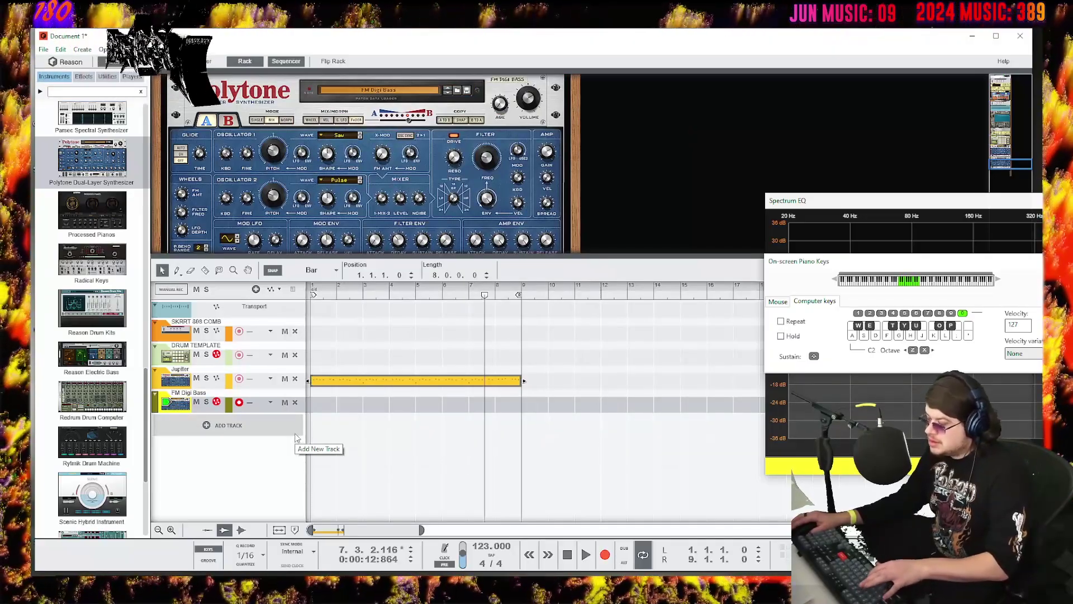
- Switch the bass synth's patch to That Bass and try low notes with the piano keys set to octave C1
left_click(395, 91)
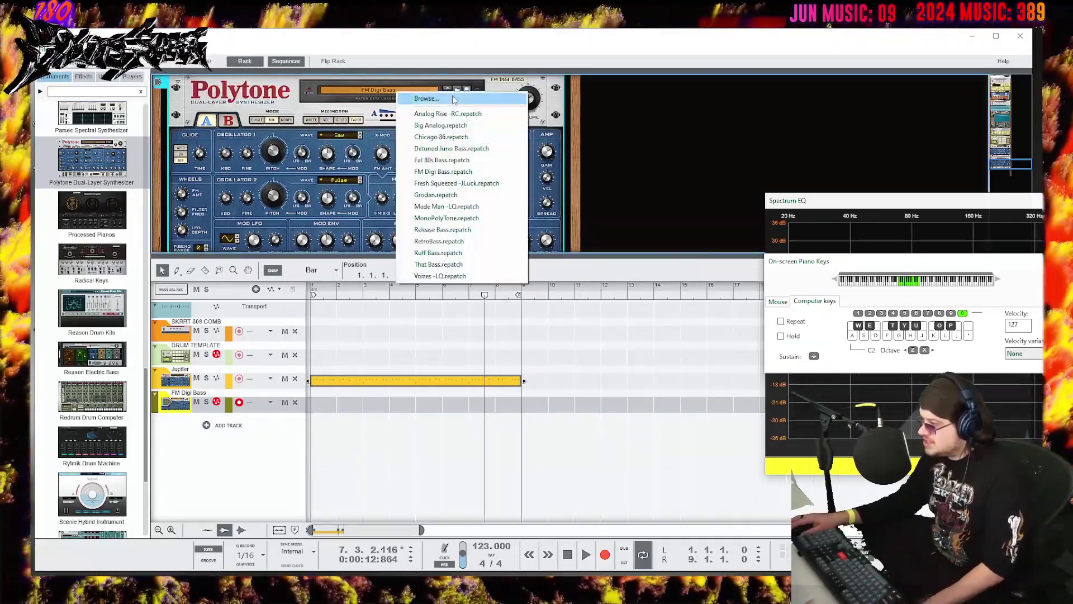
left_click(453, 264)
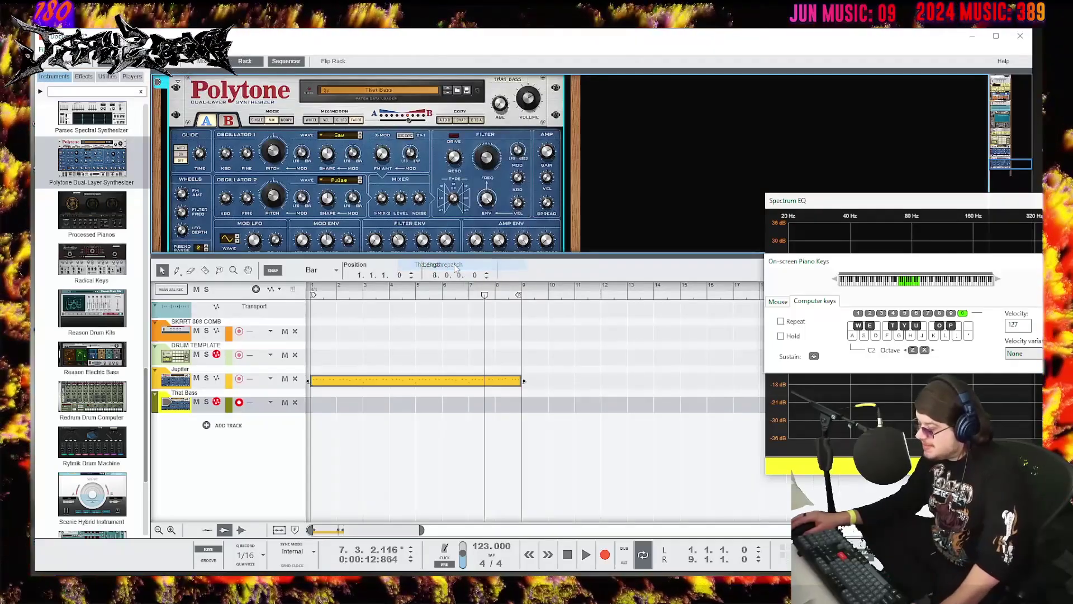
key("z")
key("z")
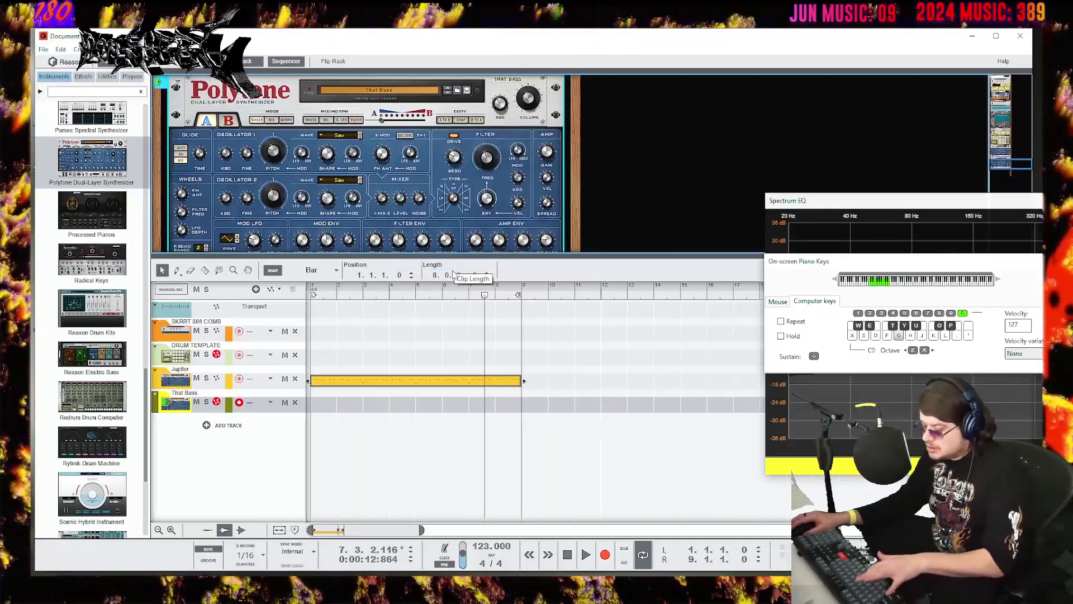
key("j")
key("x")
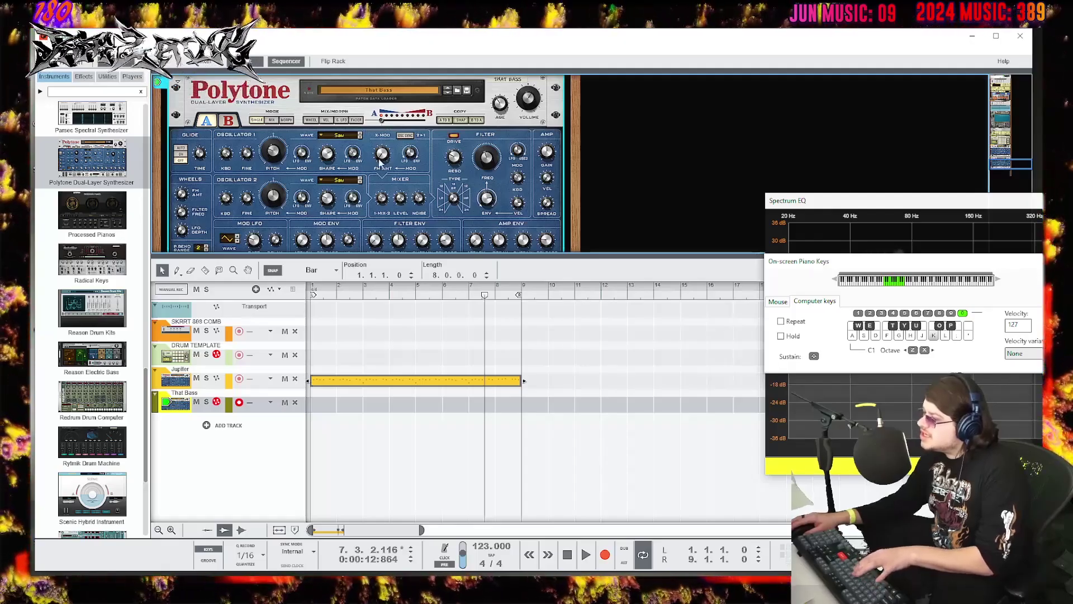
- Select the Jupiter track and enlarge the rack area to show its whole Polytone synth
left_click(176, 380)
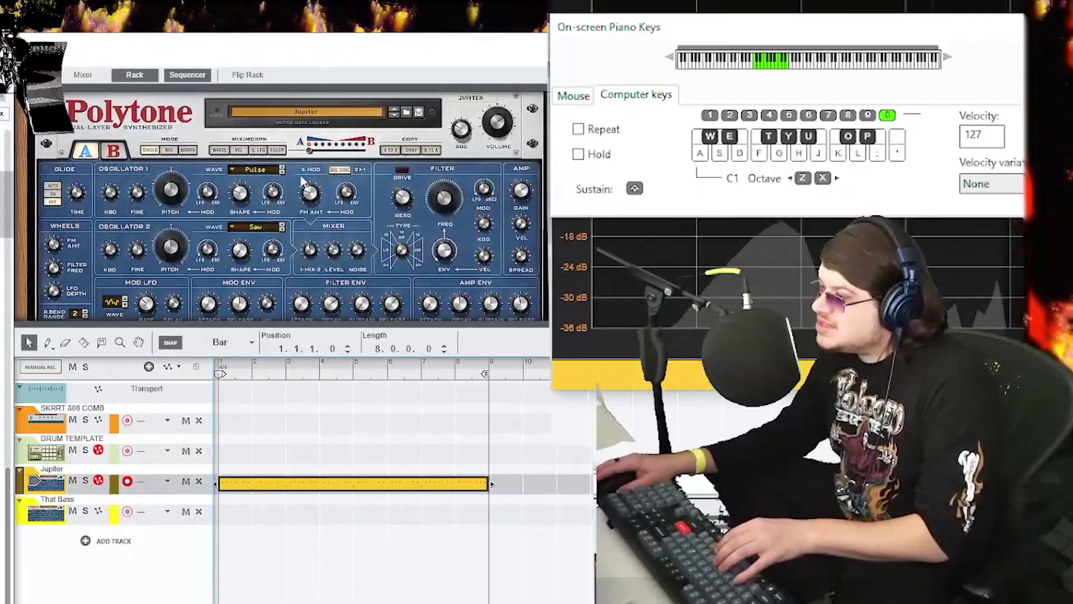
scroll(235, 150, "down", 1)
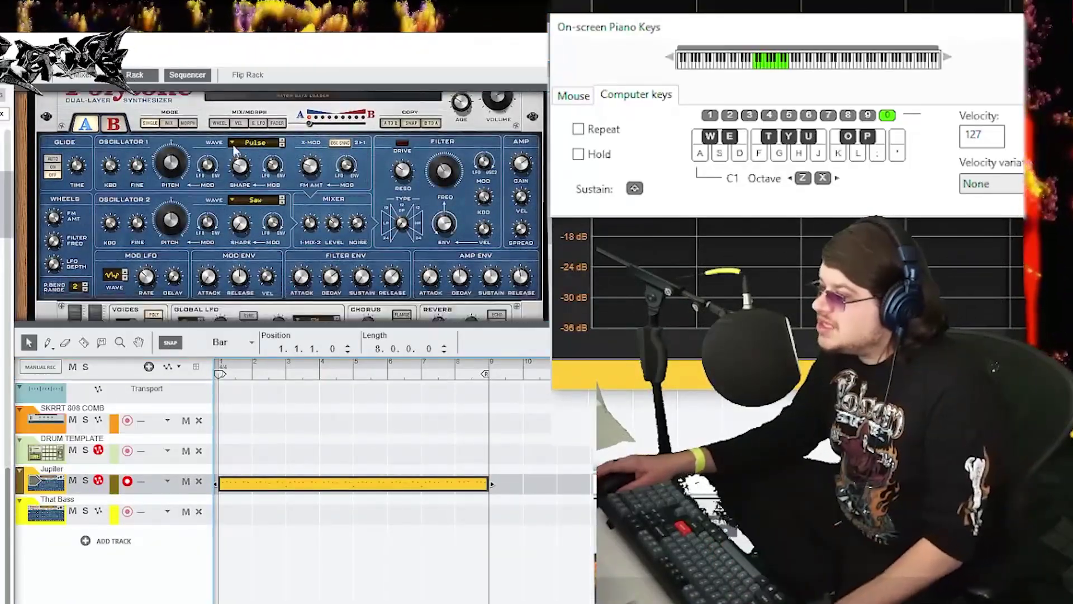
left_click_drag(460, 324, 460, 411)
scroll(165, 162, "up", 1)
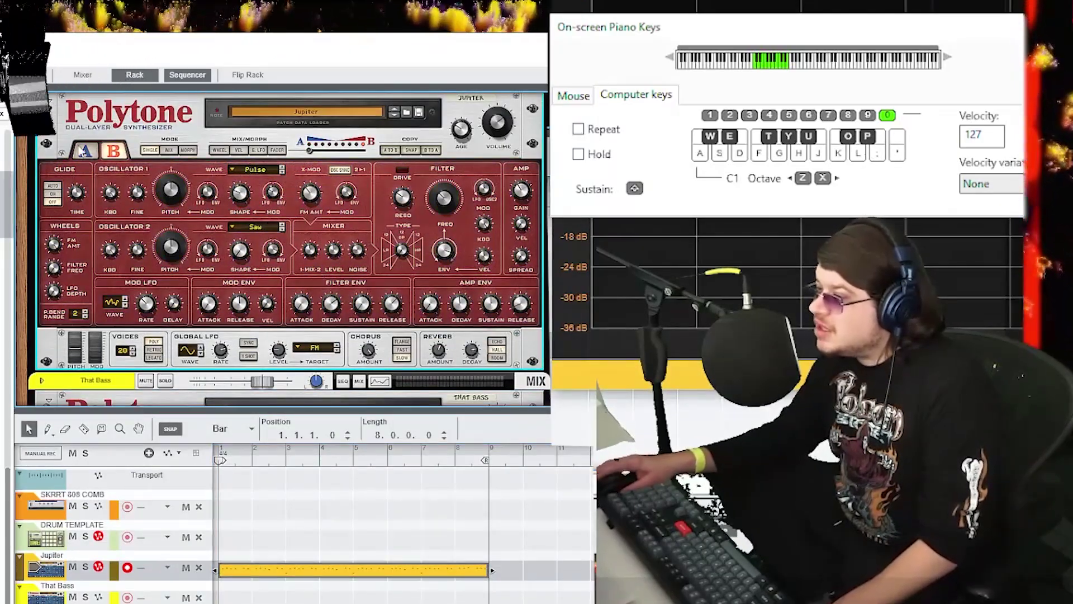
- Inspect layer B of the Jupiter patch and try morphing the sound between layers A and B
left_click(113, 151)
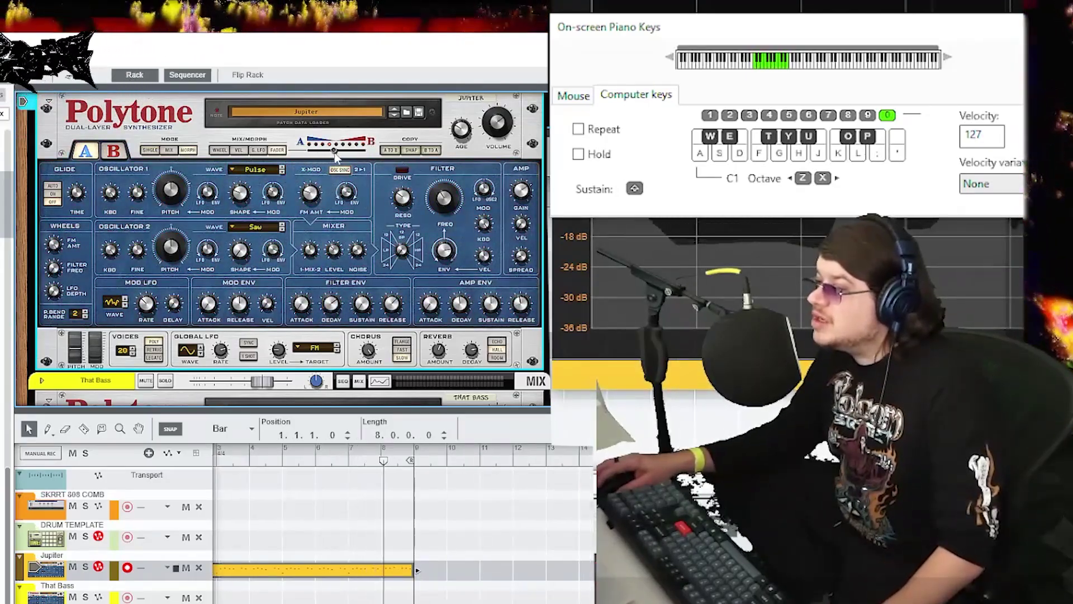
left_click_drag(334, 151, 347, 150)
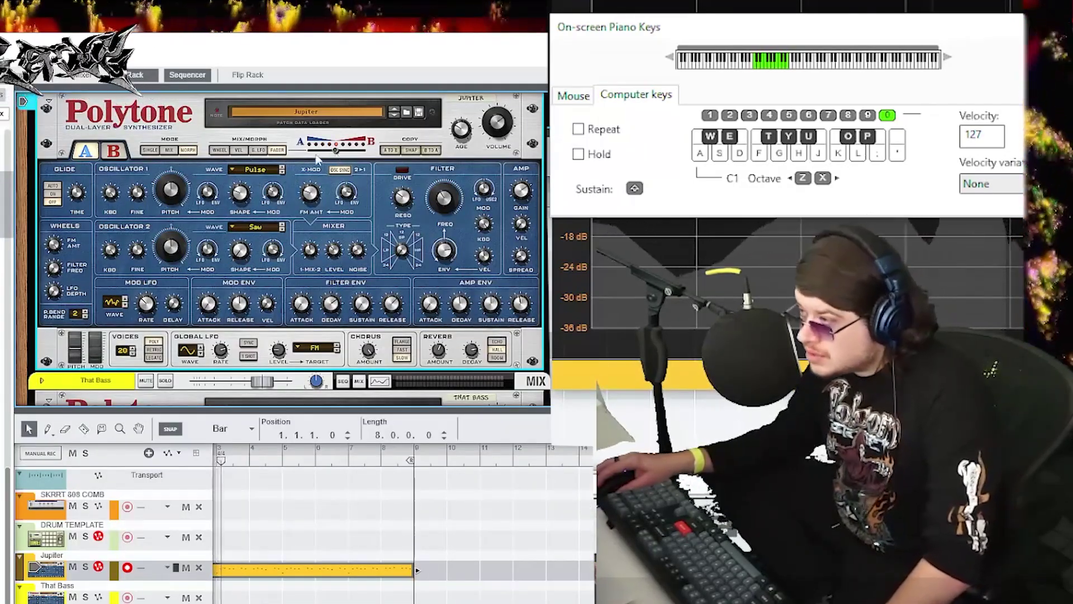
left_click_drag(340, 157, 349, 155)
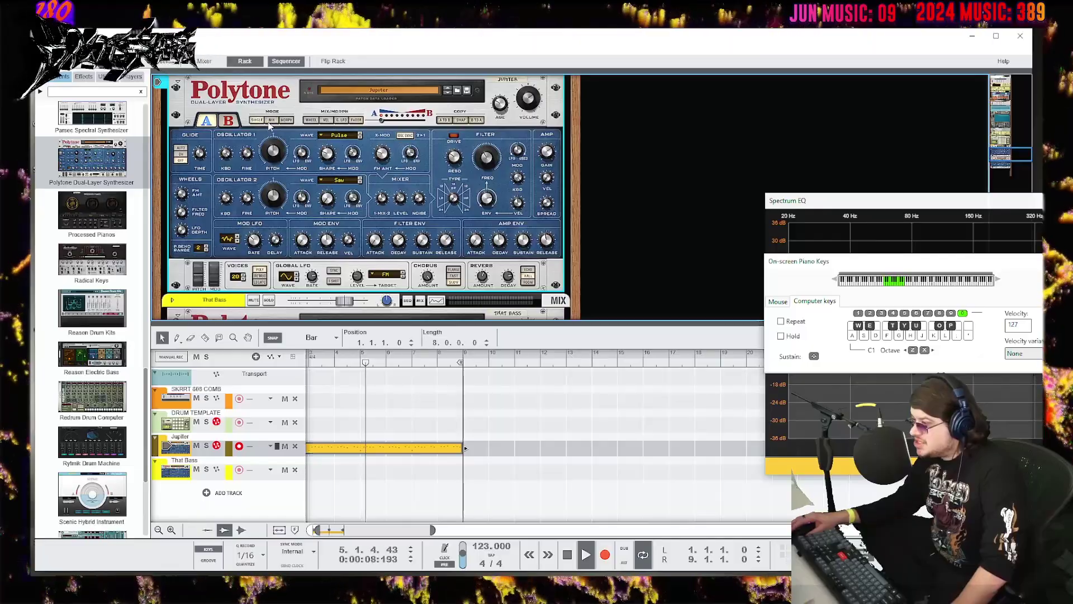
- Bring the That Bass synth into view, select its track, and try out bass notes
scroll(414, 209, "down", 3)
scroll(413, 209, "down", 2)
scroll(392, 195, "up", 3)
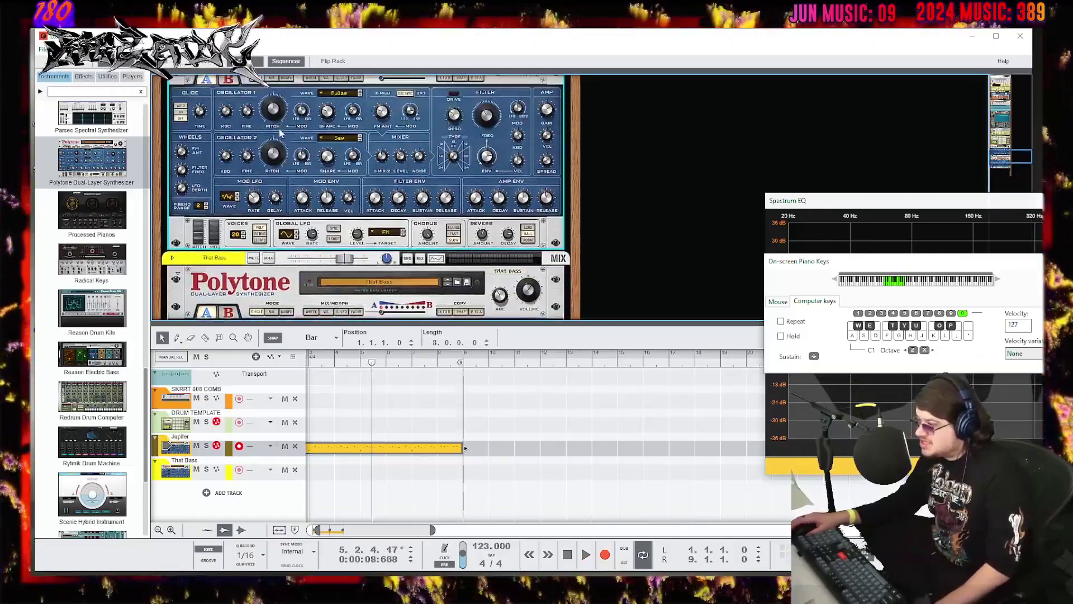
scroll(253, 141, "down", 3)
scroll(253, 141, "down", 1)
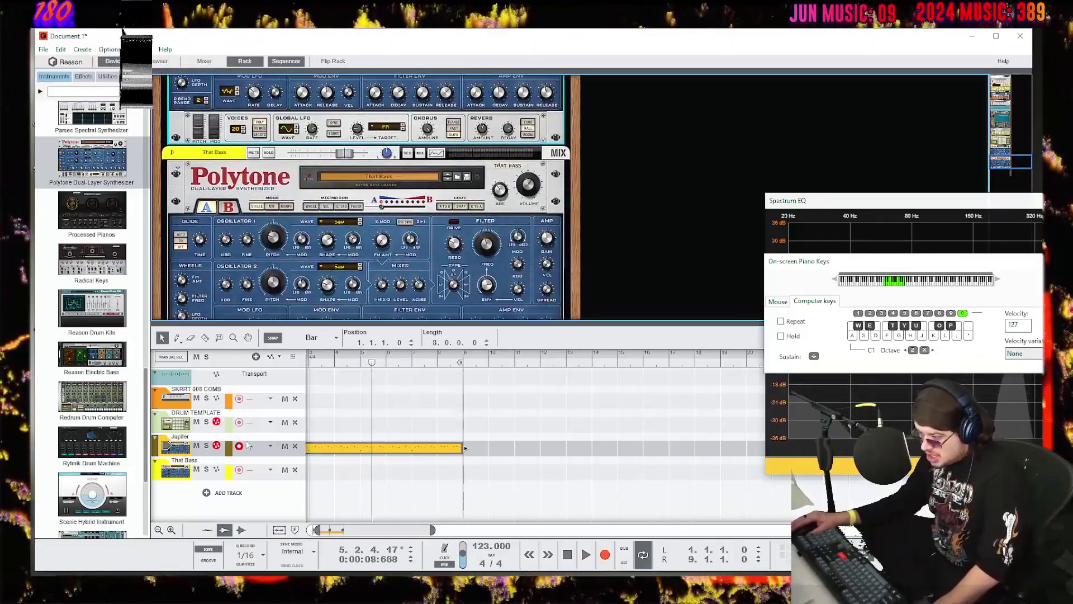
left_click(261, 465)
key("a")
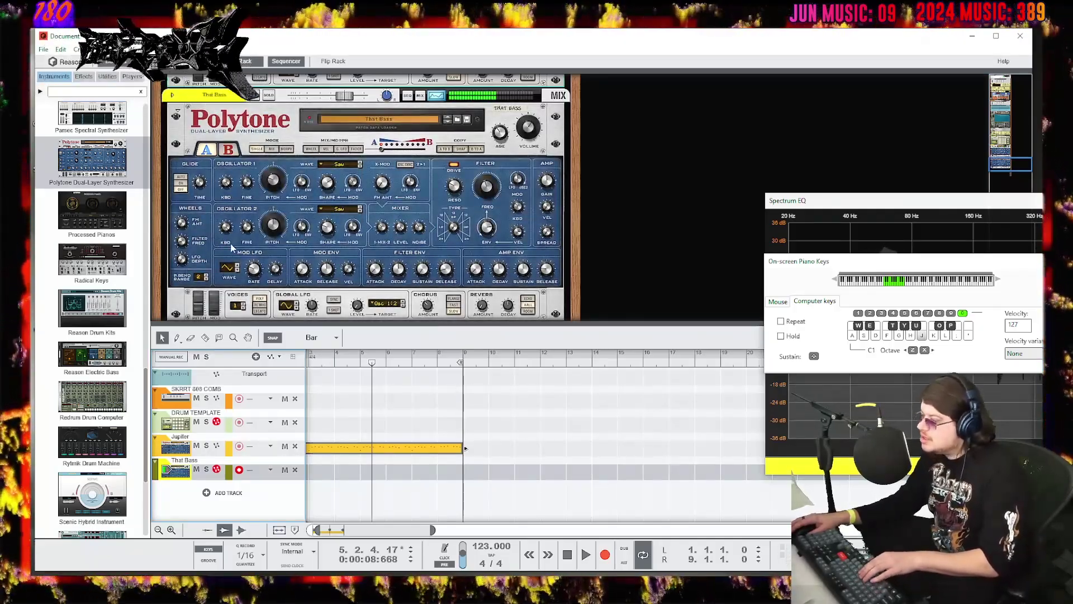
key("h")
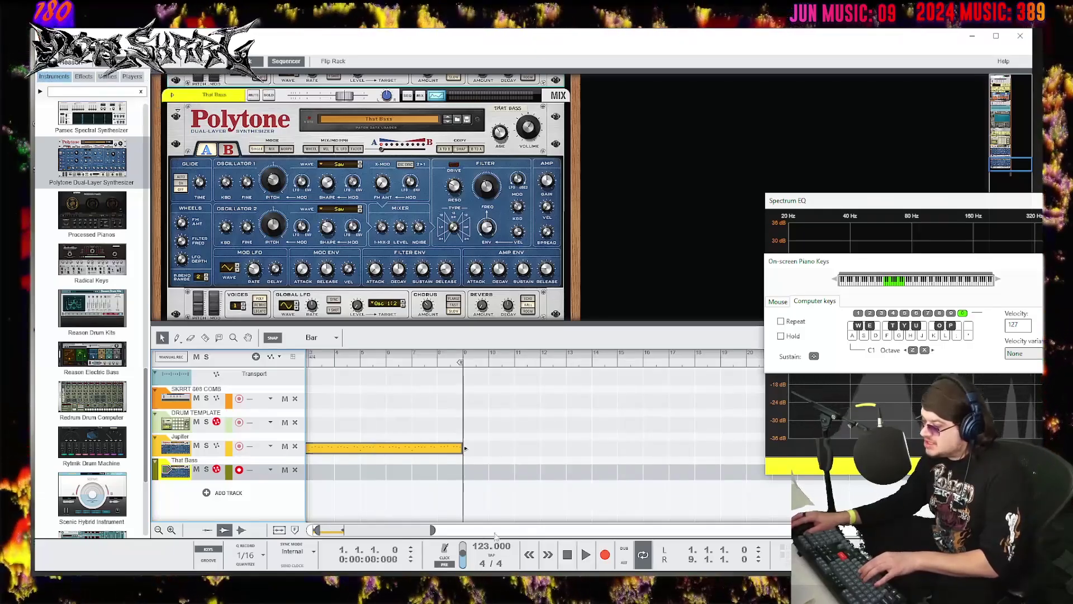
- Record an eight-bar bass line on the That Bass track from the song start
left_click(566, 554)
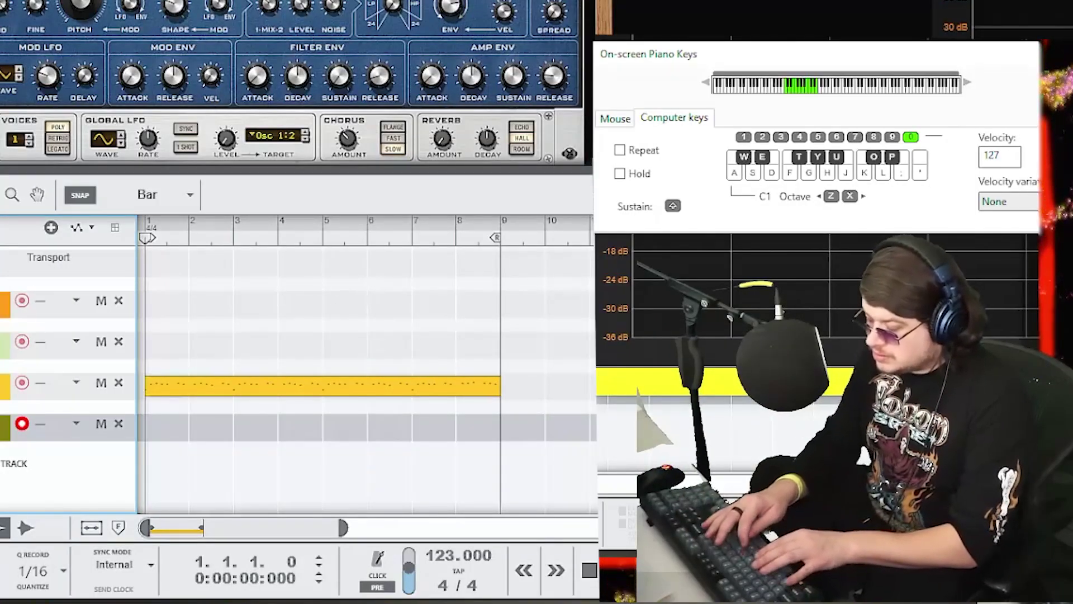
key("j")
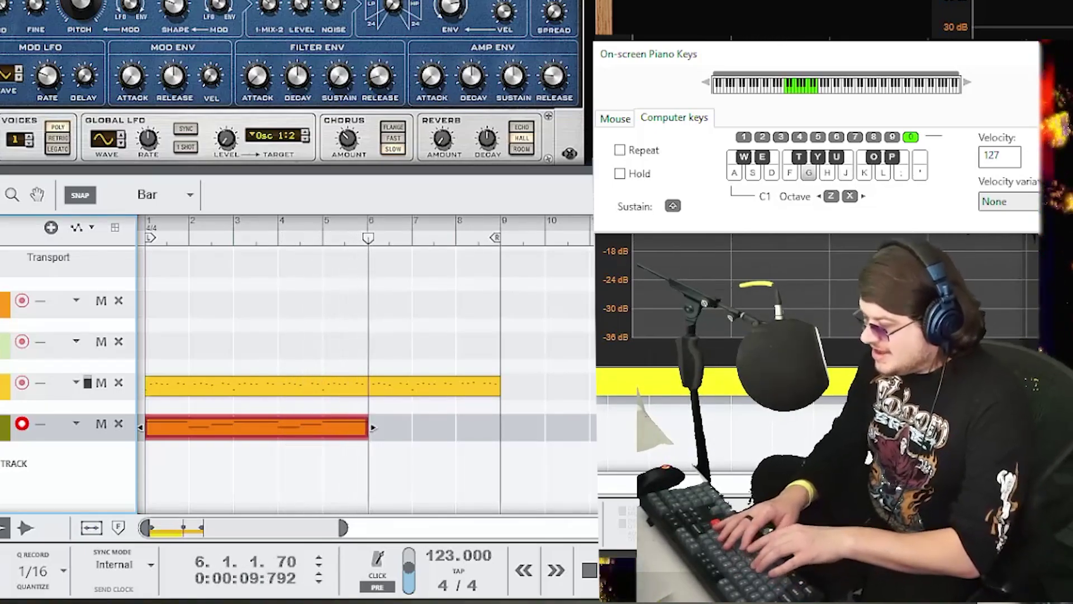
key("j")
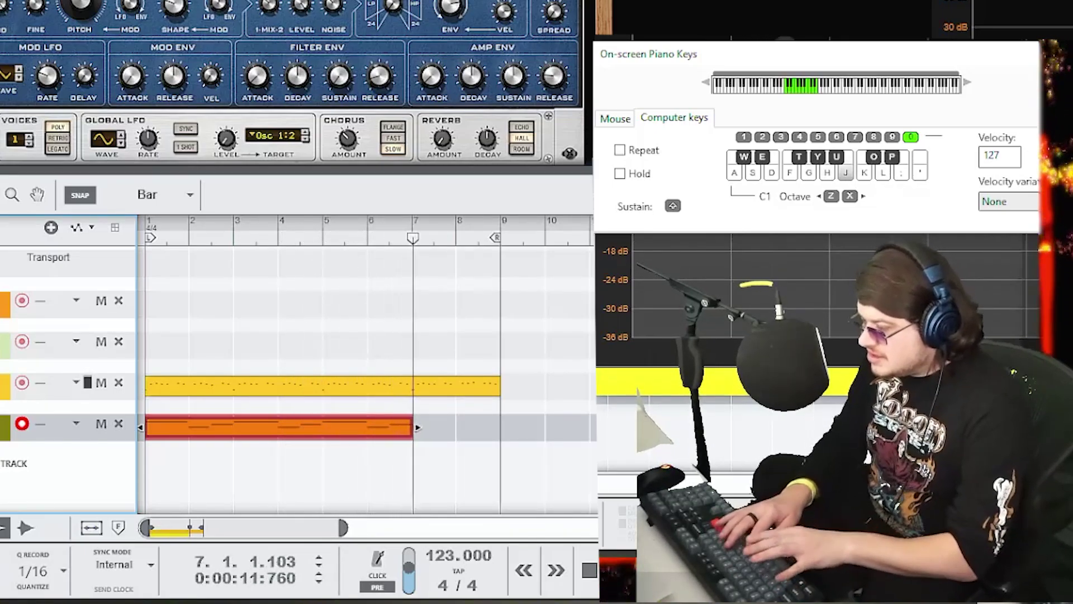
key("g")
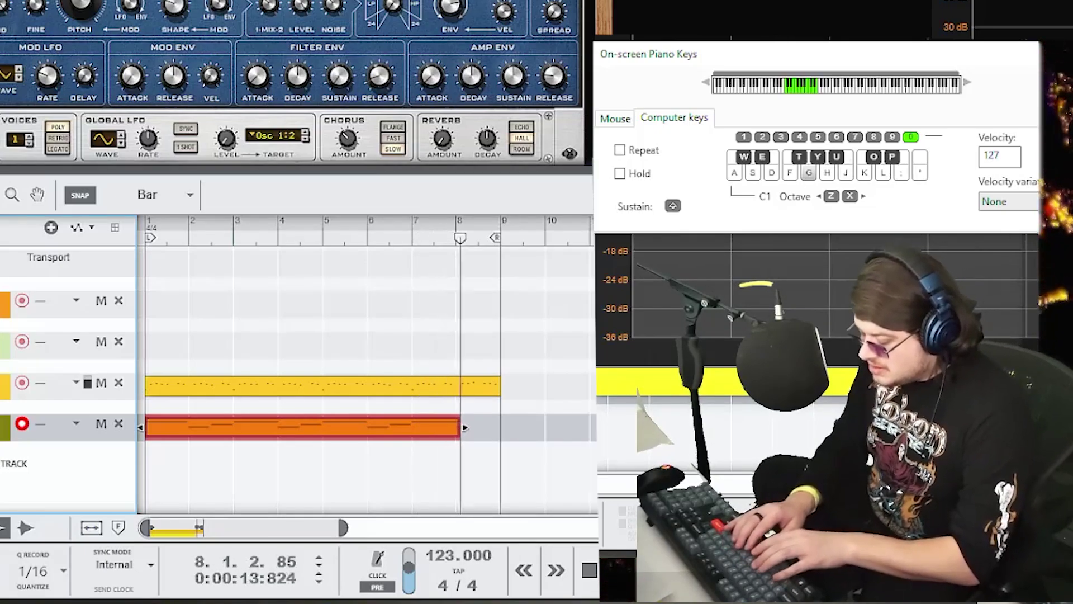
key("h")
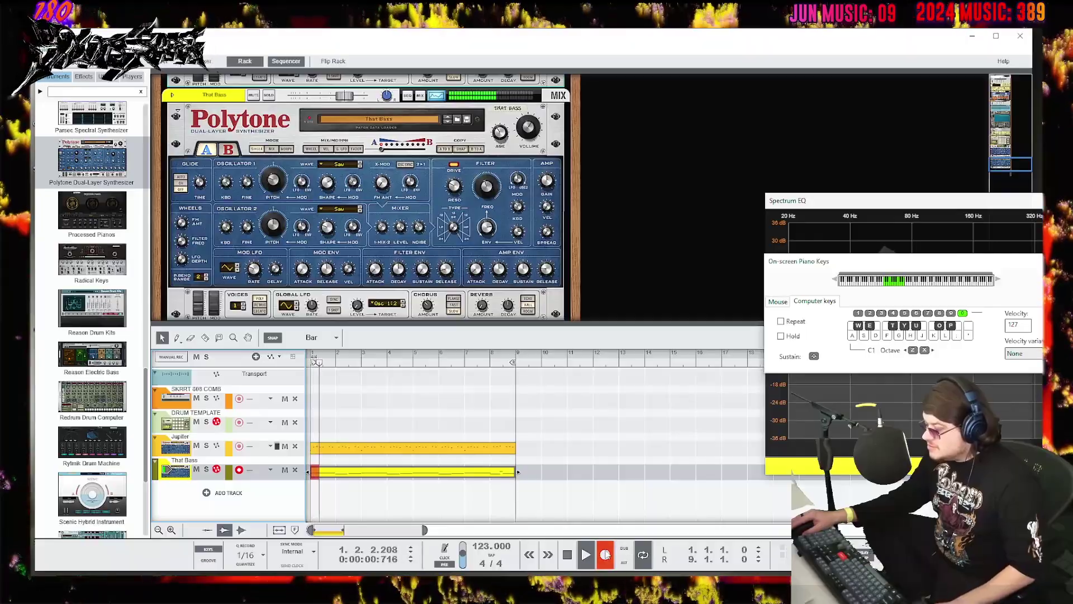
left_click(605, 554)
- Quantize the recorded That Bass clip and stop playback
right_click(477, 428)
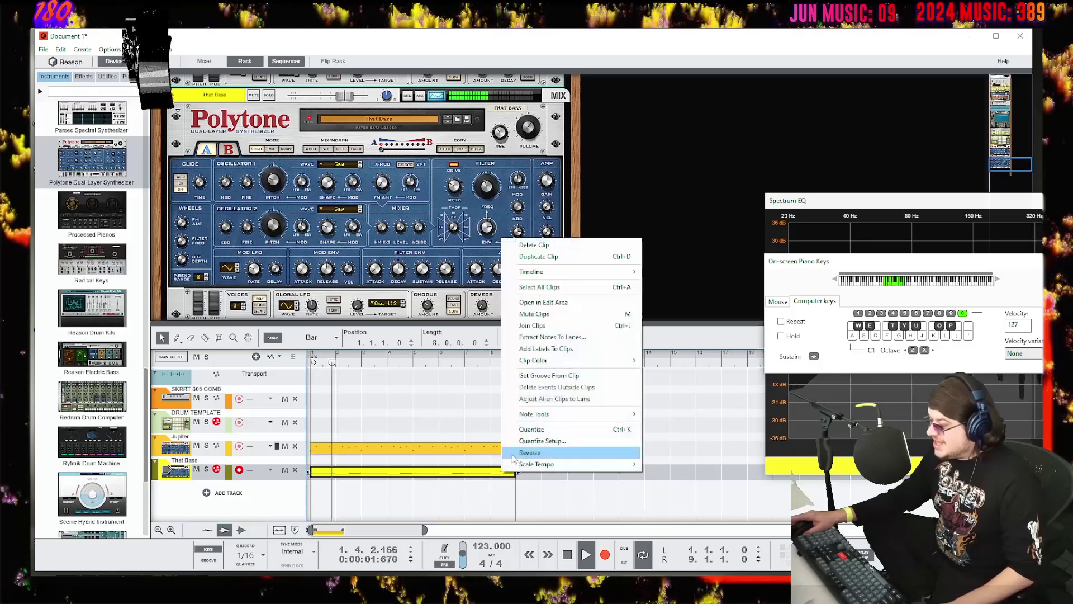
left_click(535, 431)
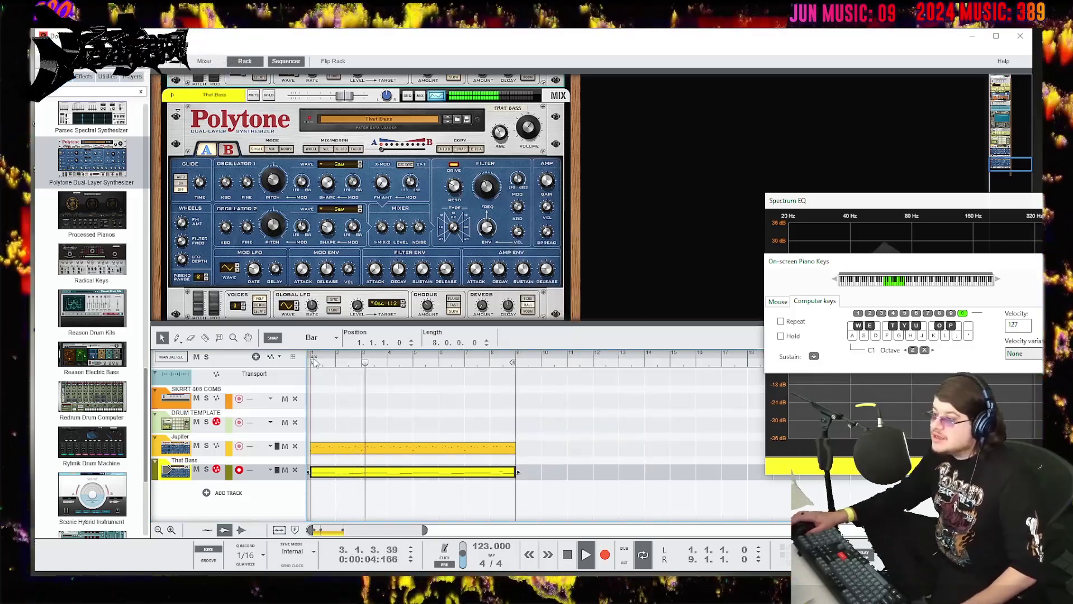
key("space")
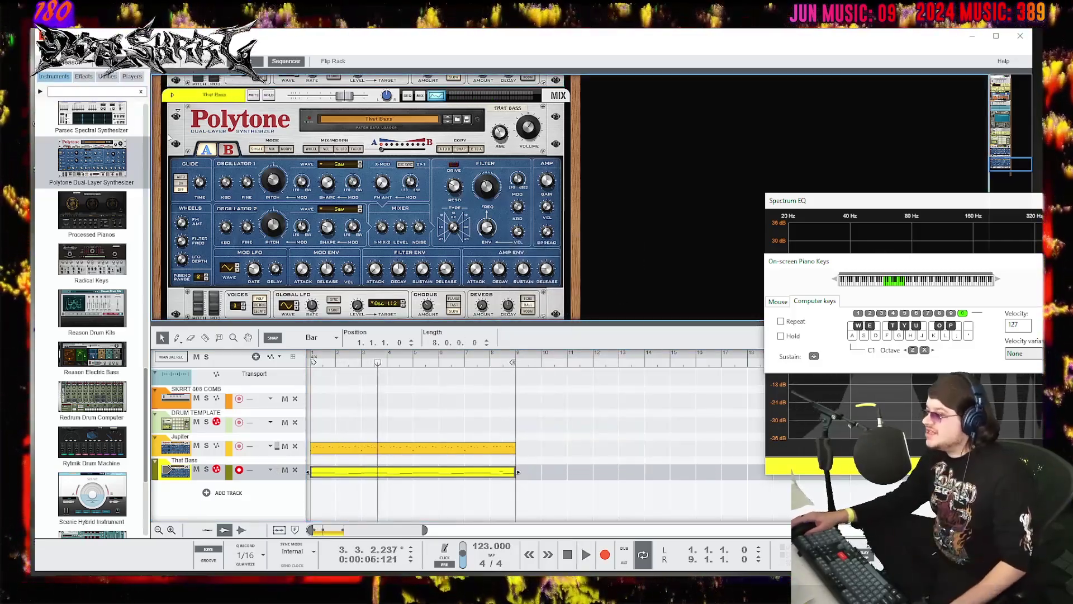
- Add another Polytone synth with its own track and open its patch browser
left_click_drag(92, 162, 276, 503)
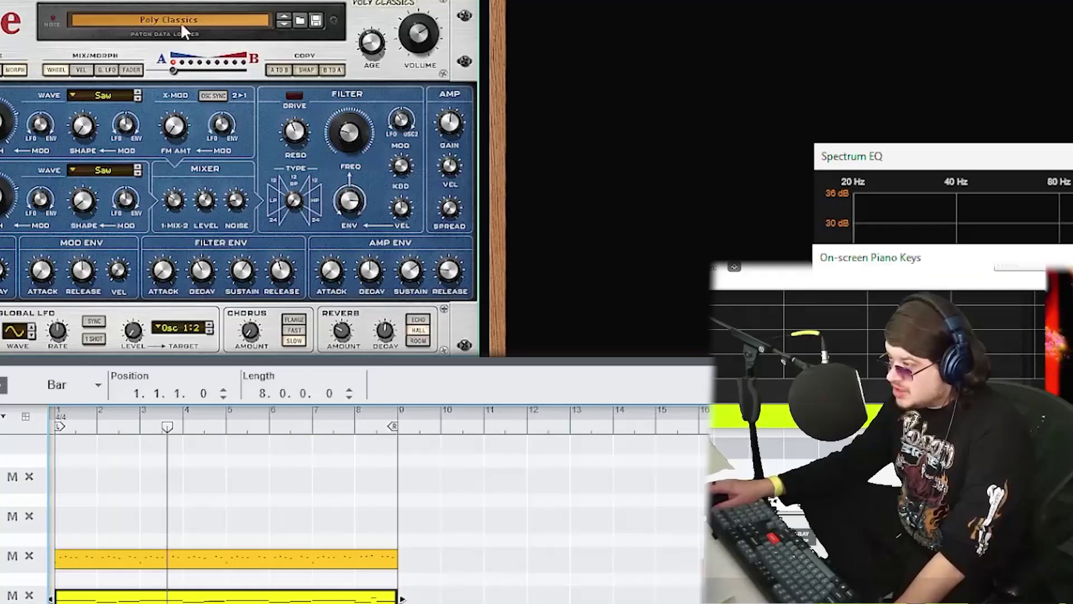
left_click(184, 28)
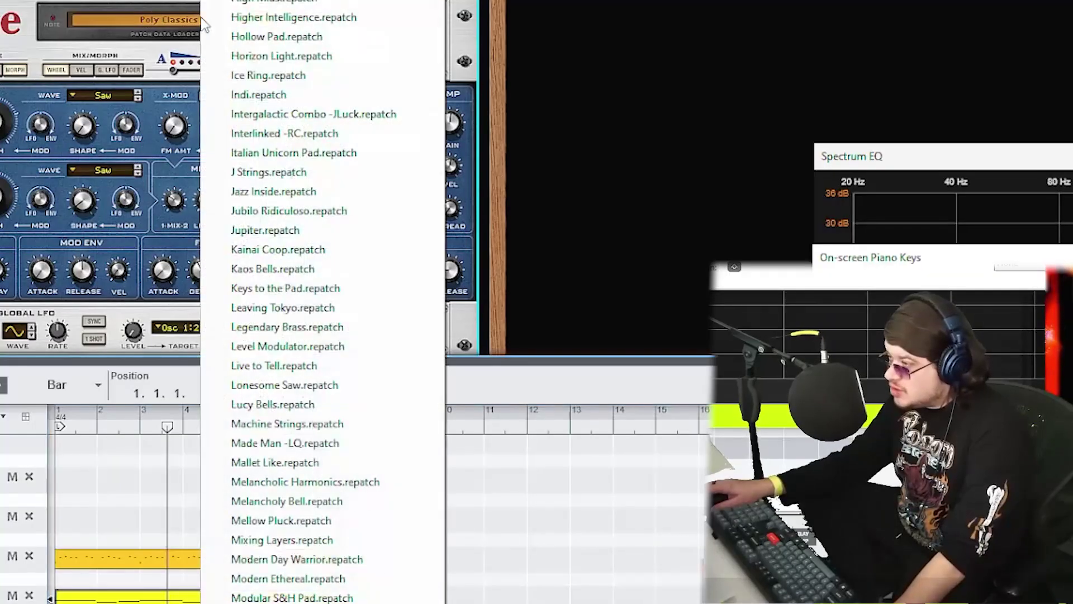
left_click(301, 87)
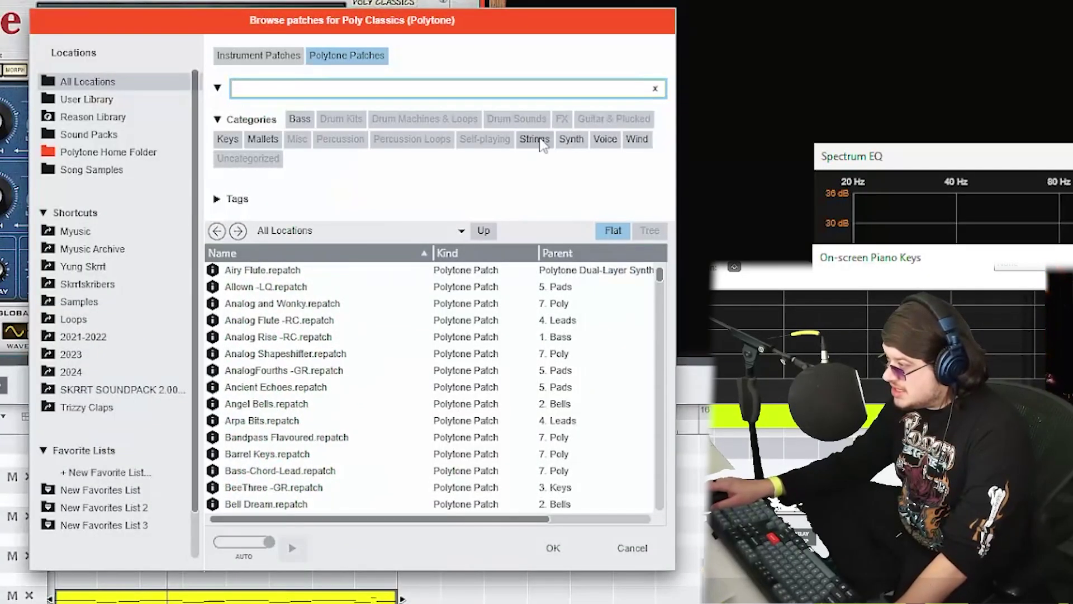
- Filter the patches to Synth and Electric Piano keys, and load Fuzz EP
left_click(576, 139)
left_click(229, 139)
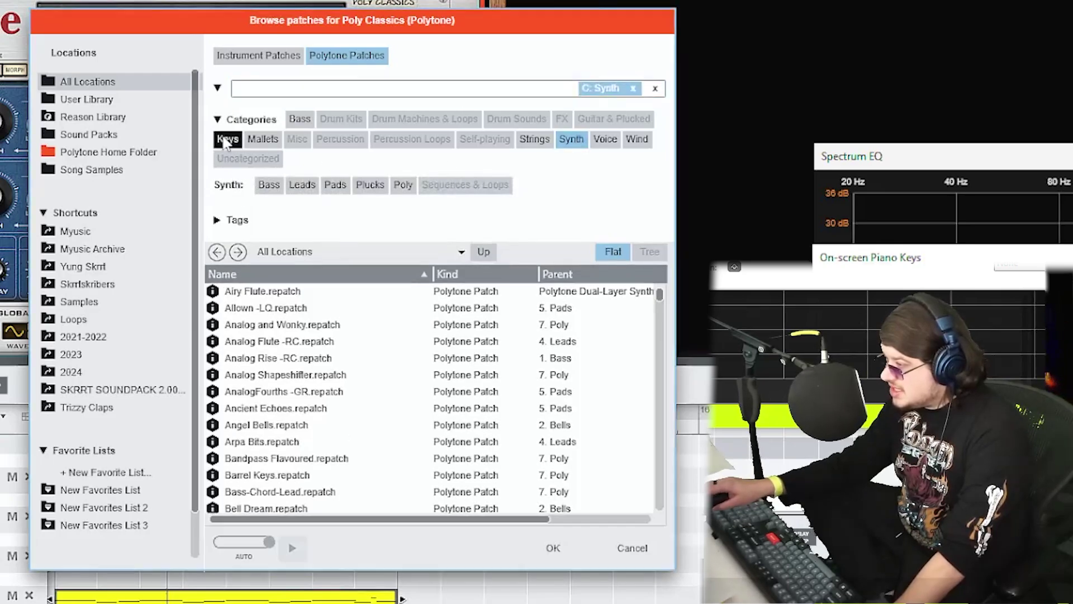
left_click(402, 206)
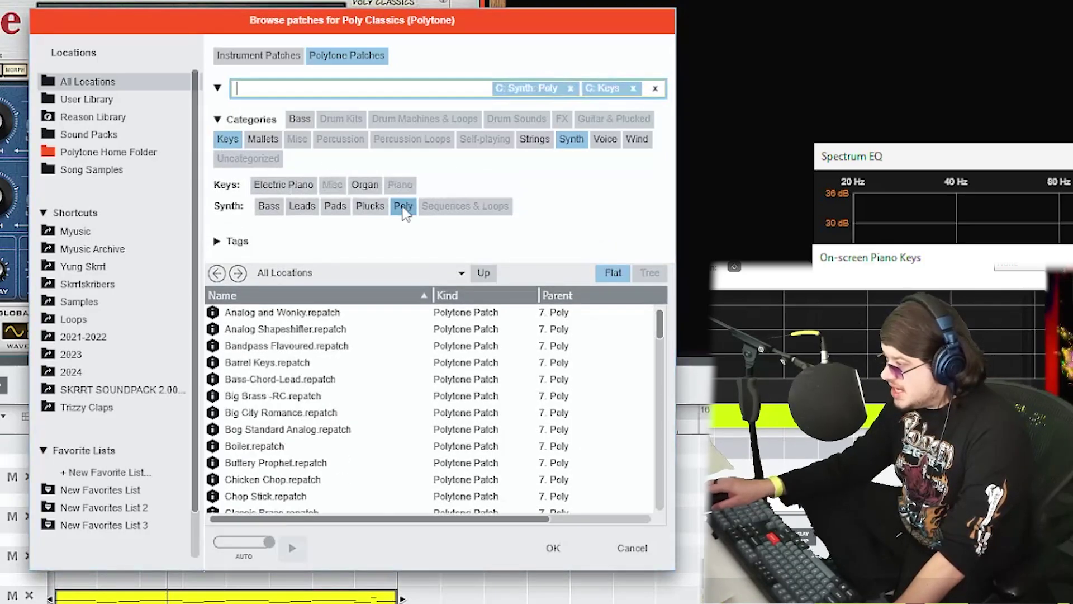
left_click(308, 190)
left_click(412, 210)
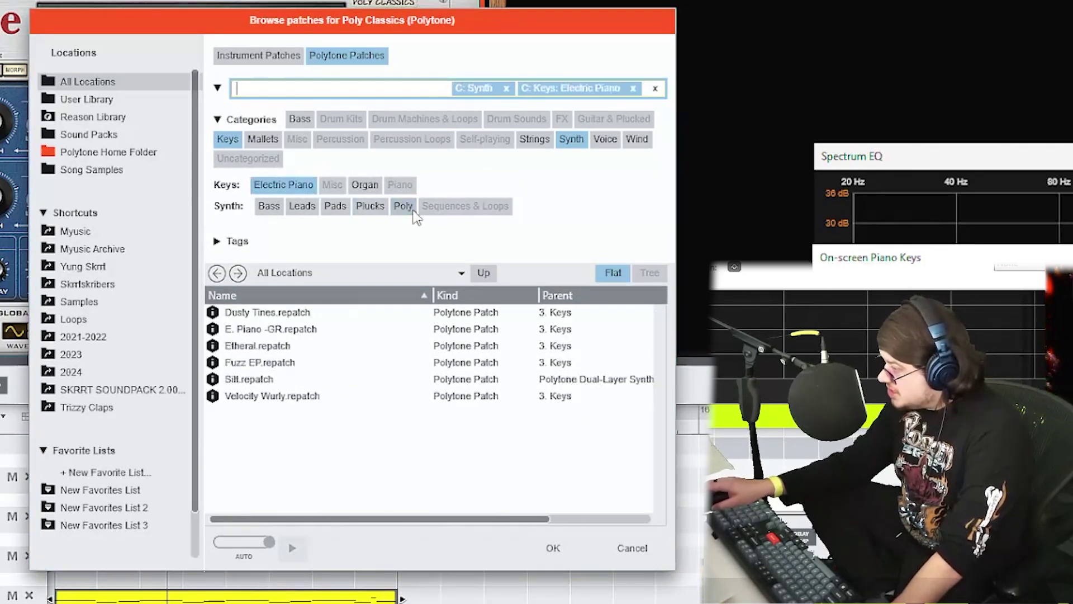
double_click(364, 363)
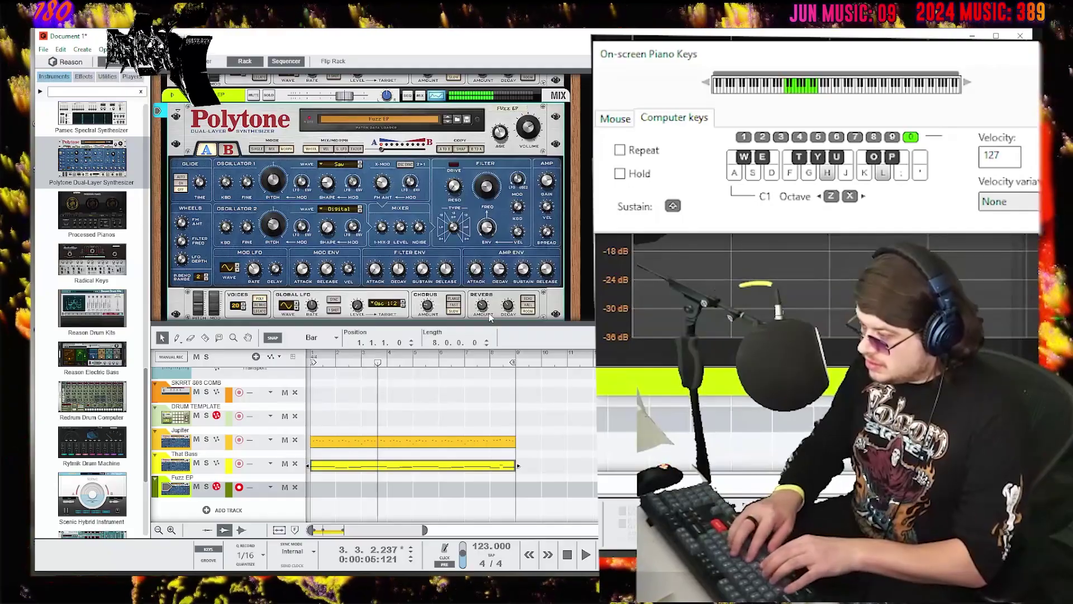
- Raise the piano keys two octaves to C3 and try notes on Fuzz EP
key("x")
key("x")
key("s")
key("f")
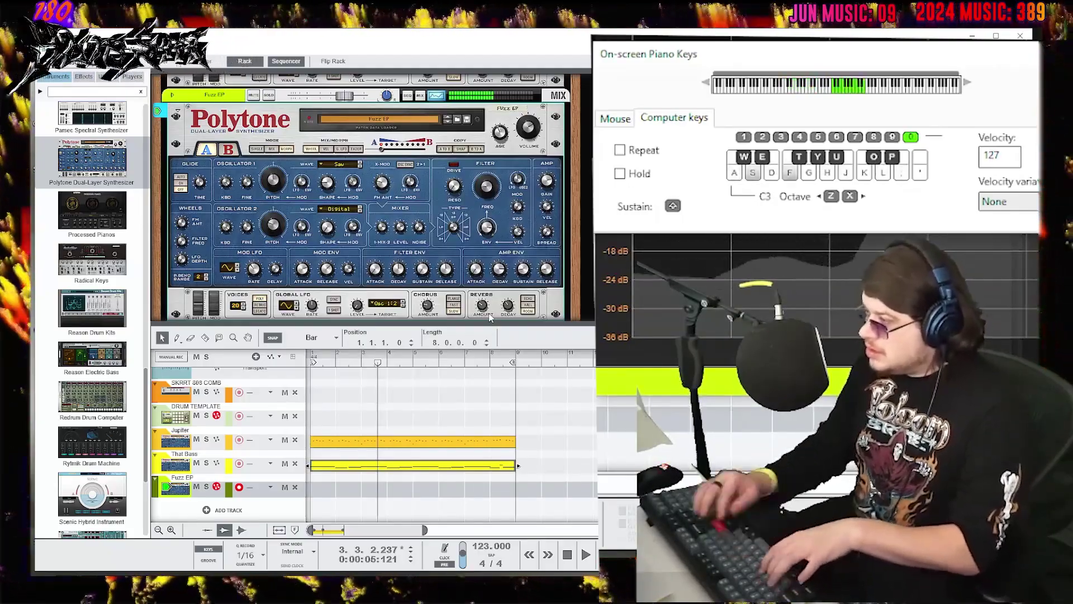
- Try notes on Fuzz EP while lowering the piano keys' velocity to 112 and finally to 84
key("h")
left_click_drag(382, 150, 407, 155)
key("j")
key("9")
key("f")
key("h")
key("l")
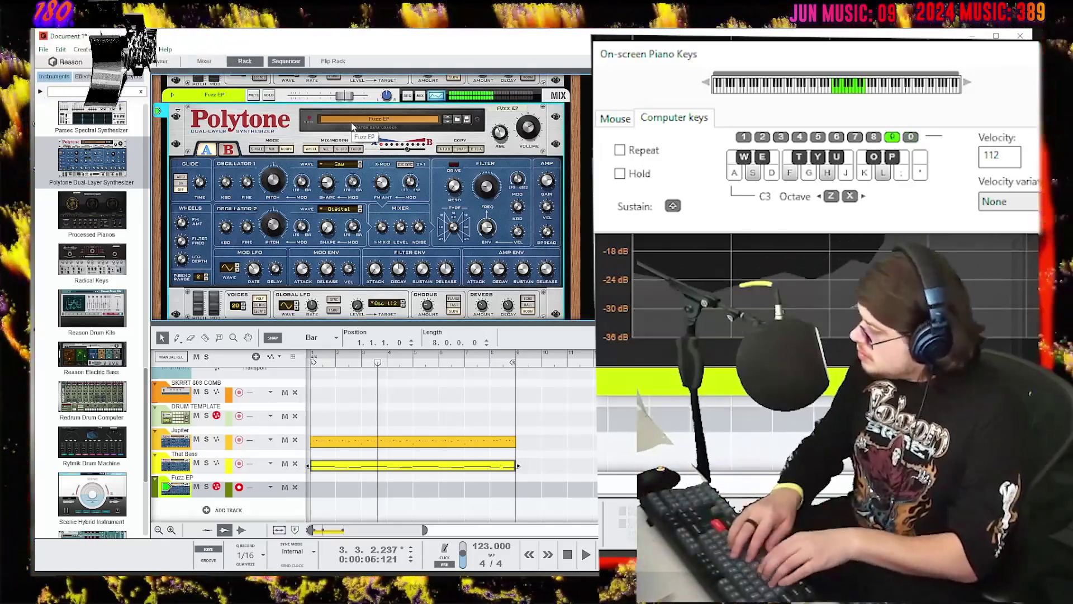
key("7")
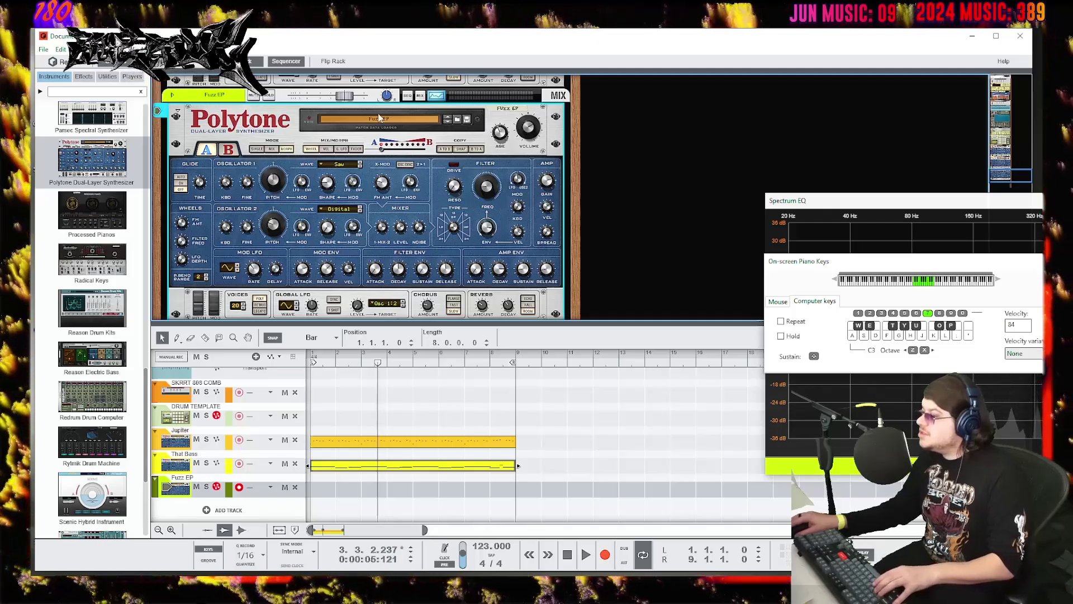
- Load the E. Piano -GR patch into the newest Polytone and try an E–G–B chord at C3
left_click(379, 117)
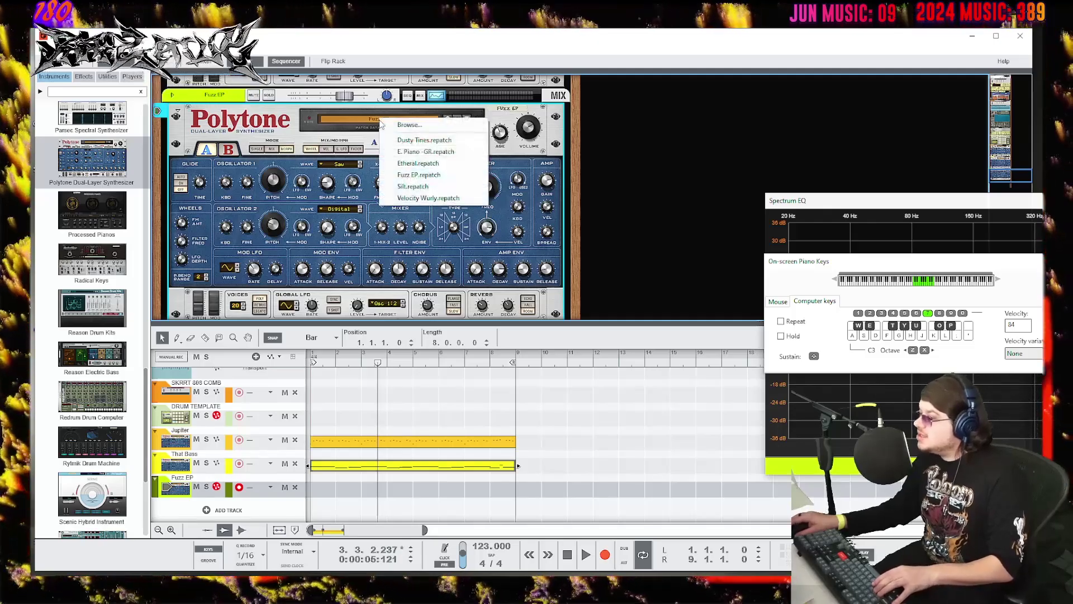
left_click(440, 149)
key("d")
key("g")
key("j")
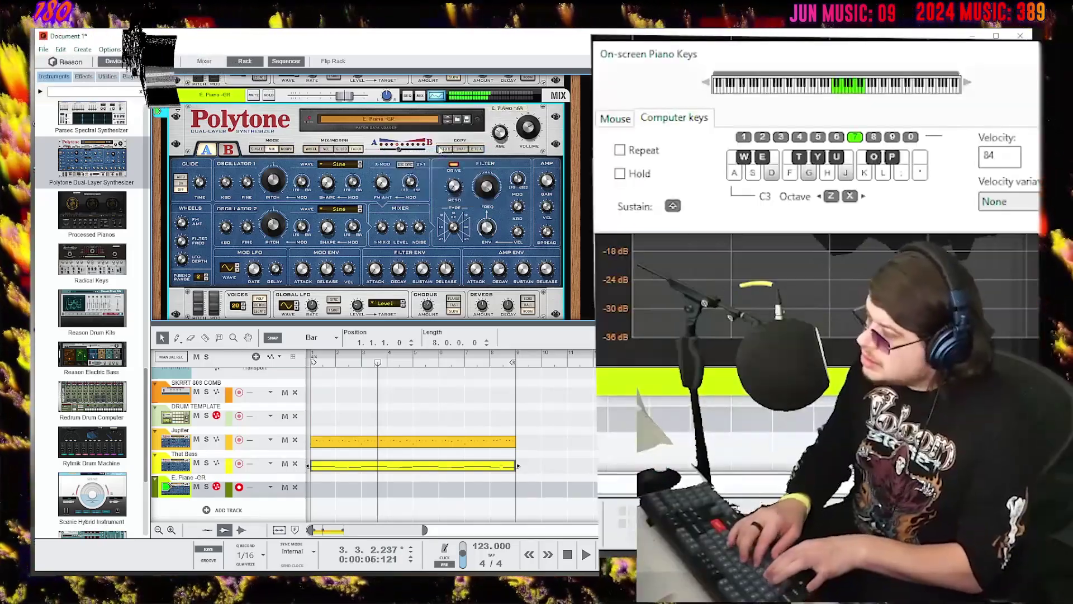
- Lower the piano keys one octave to C2 and try the E–G–B chord on E. Piano -GR
key("z")
key("d")
key("g")
key("j")
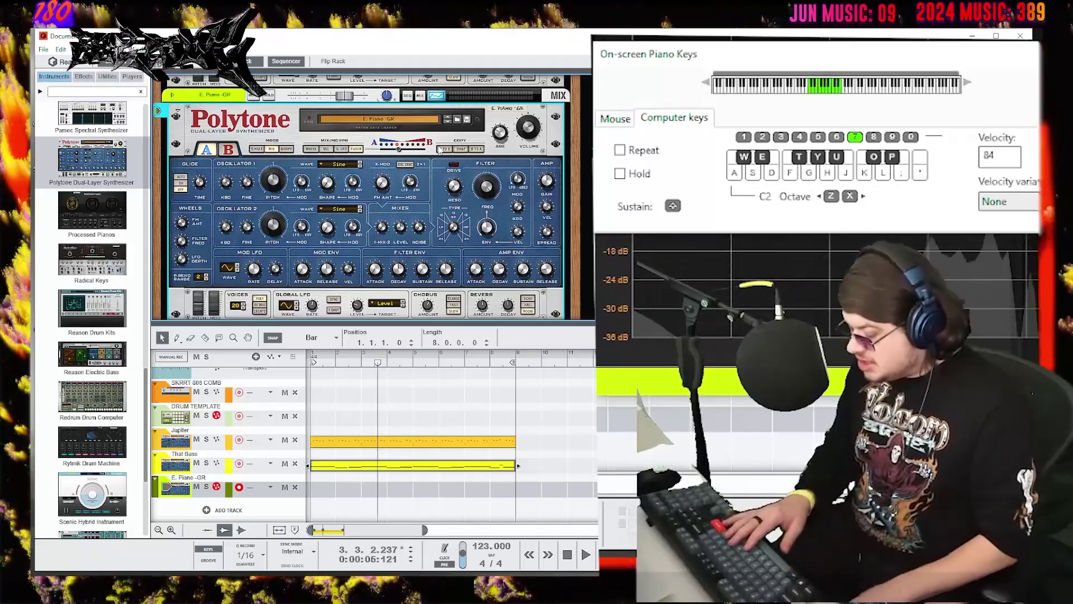
key("d")
key("g")
key("j")
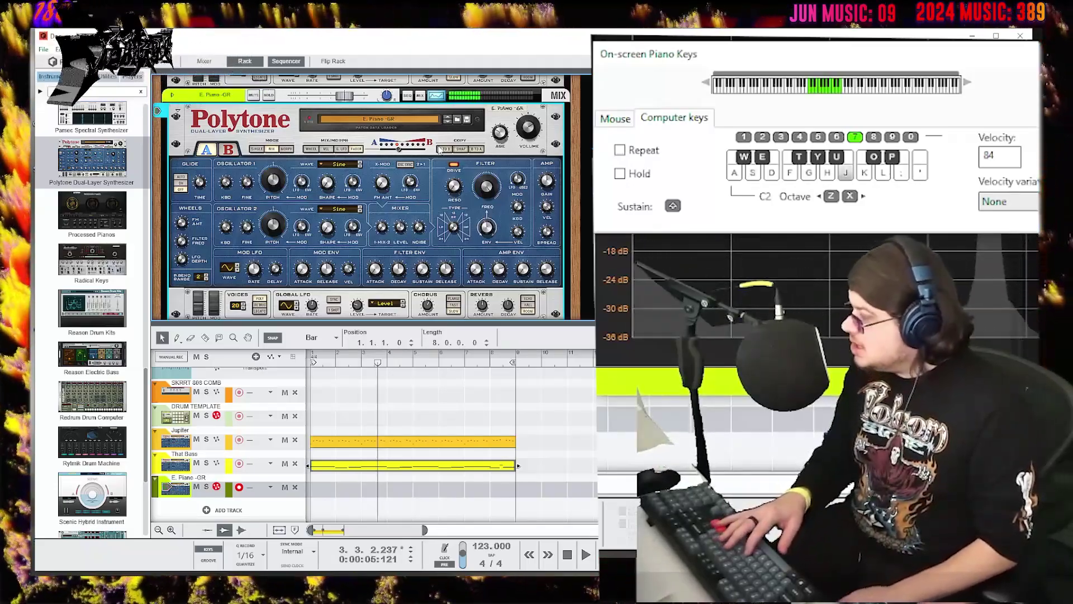
key("g")
key("j")
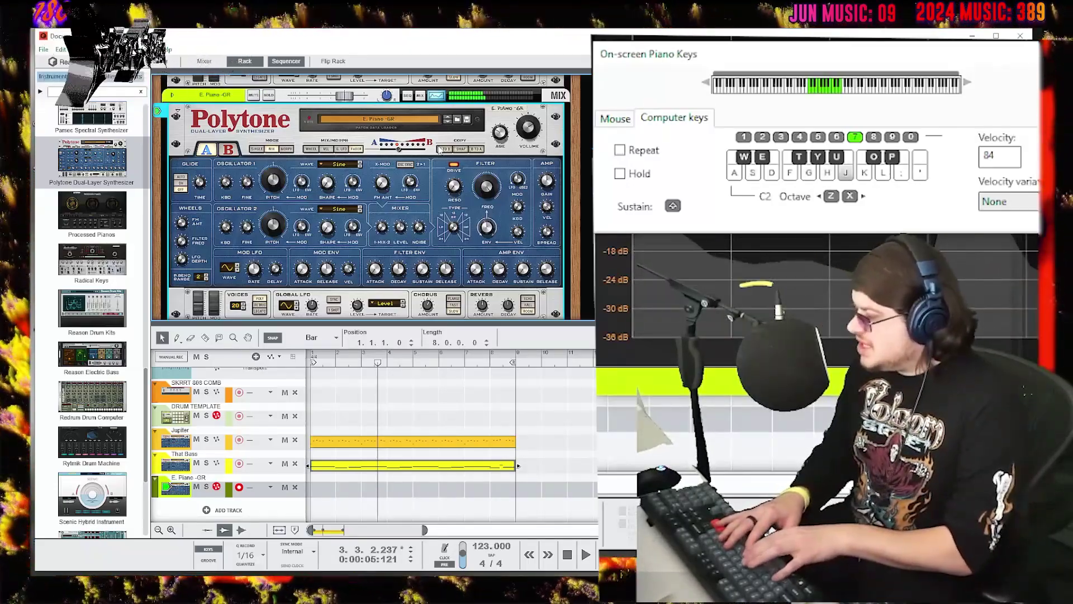
- Set the piano keys' velocity to 127 and play the D major scale from D up to D
key("0")
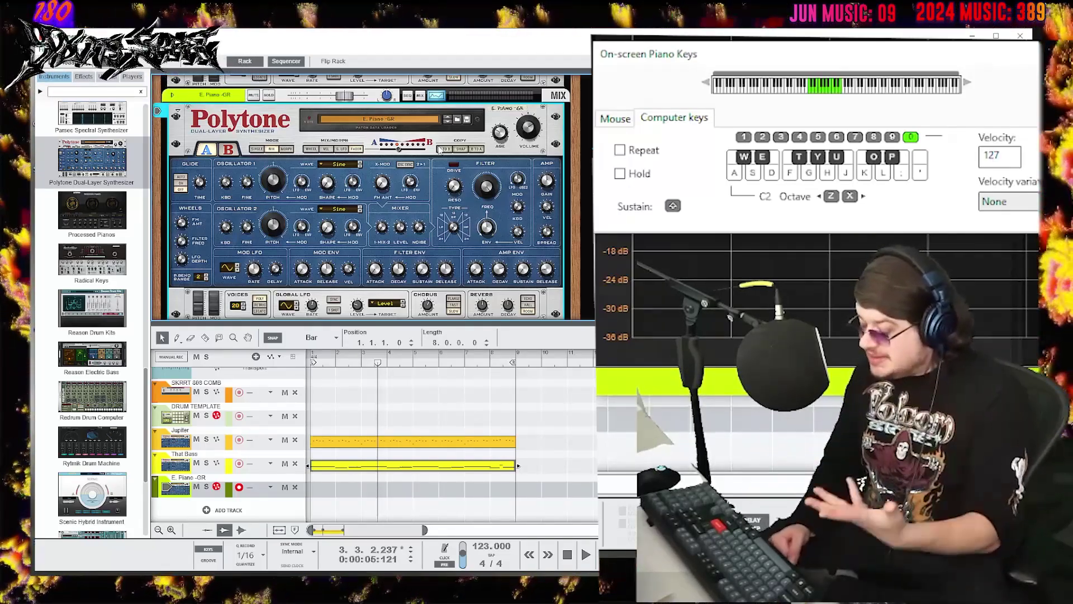
key("s")
key("d")
key("t")
key("g")
key("h")
key("j")
key("o")
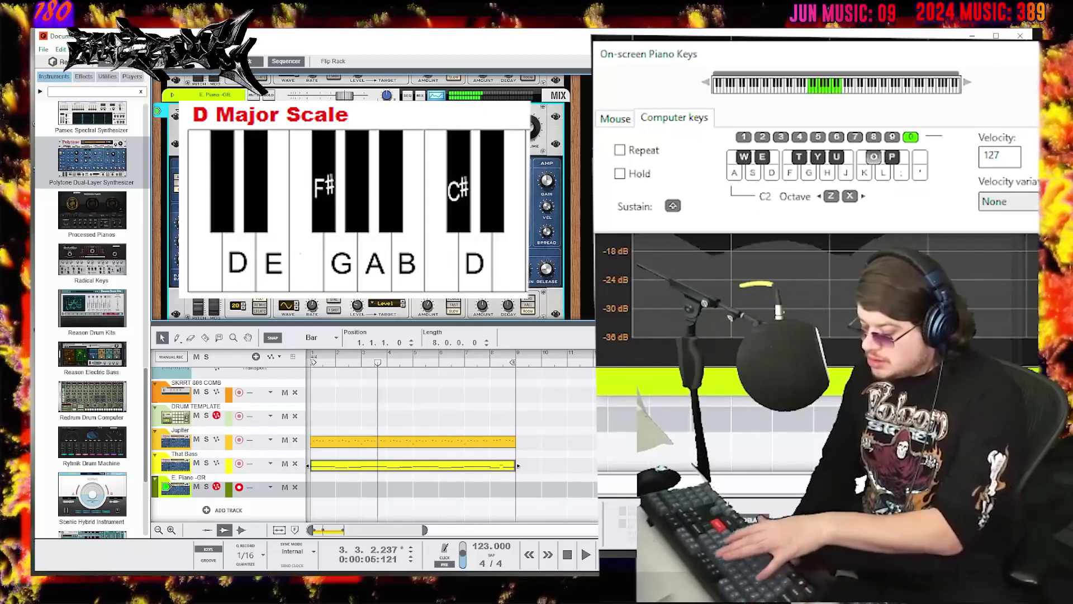
key("l")
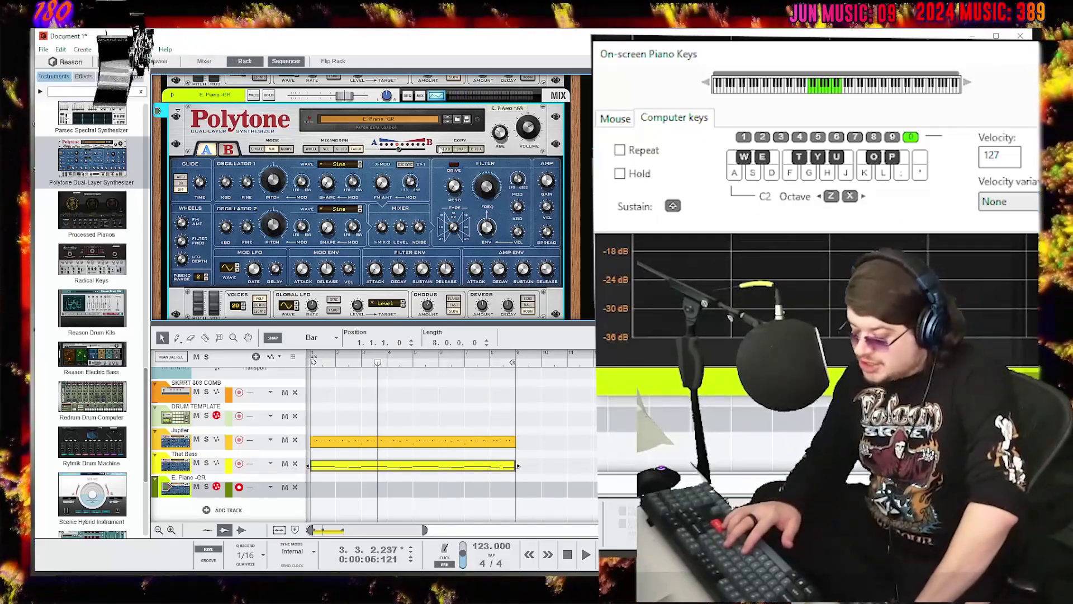
- Play single notes of the B minor scale on E. Piano -GR, centring on B
key("j")
key("semicolon")
key("h")
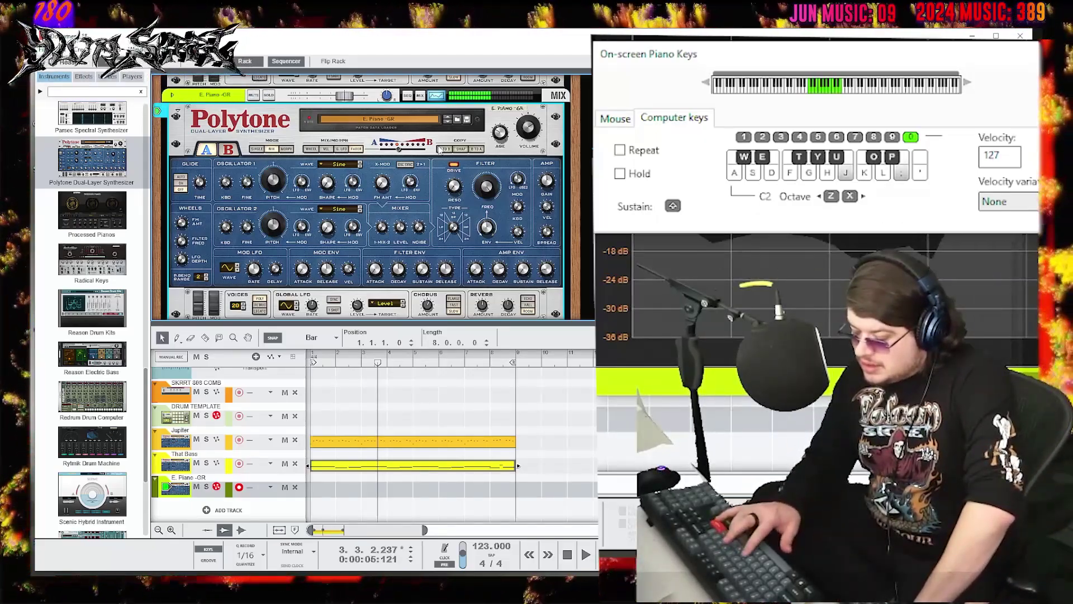
key("t")
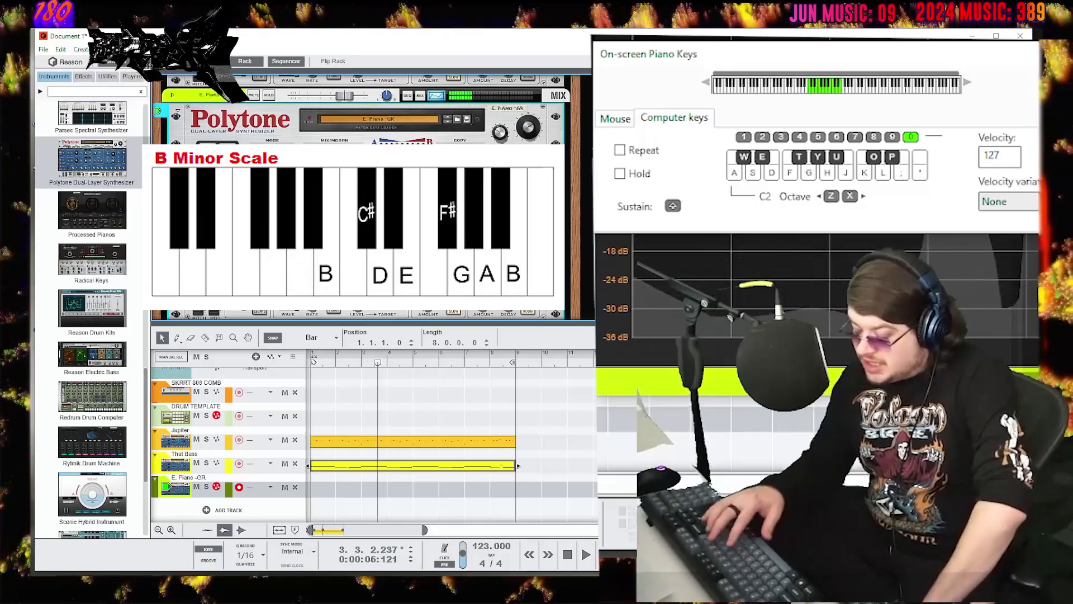
key("j")
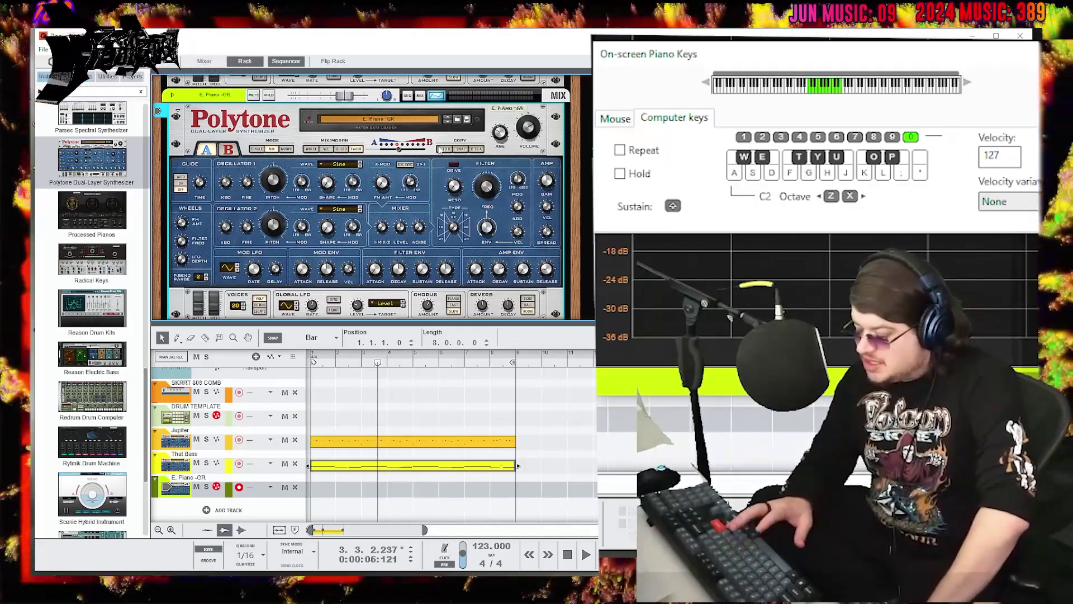
key("j")
key("g")
key("h")
key("j")
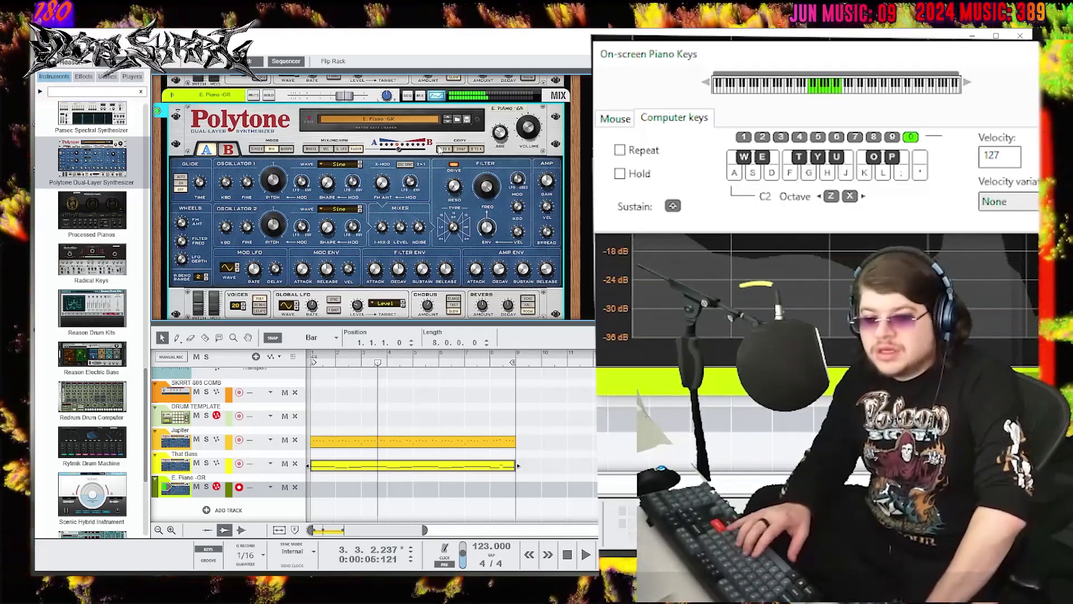
key("j")
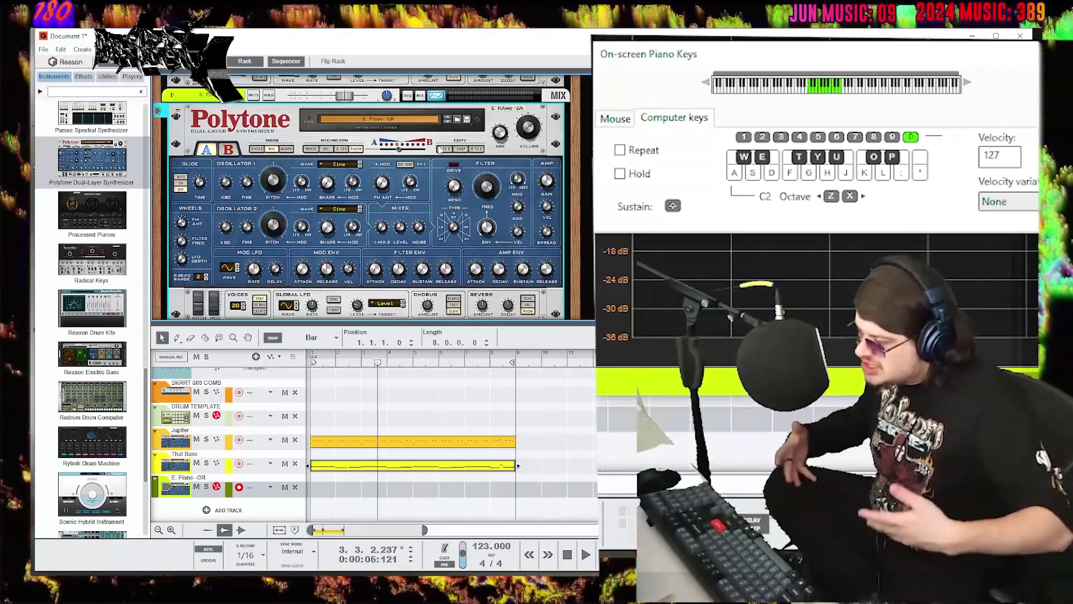
- Rehearse the chords on E. Piano -GR, using the inverted B minor shape F#–B–D and the A major shape A–C#–E
key("t")
key("j")
key("l")
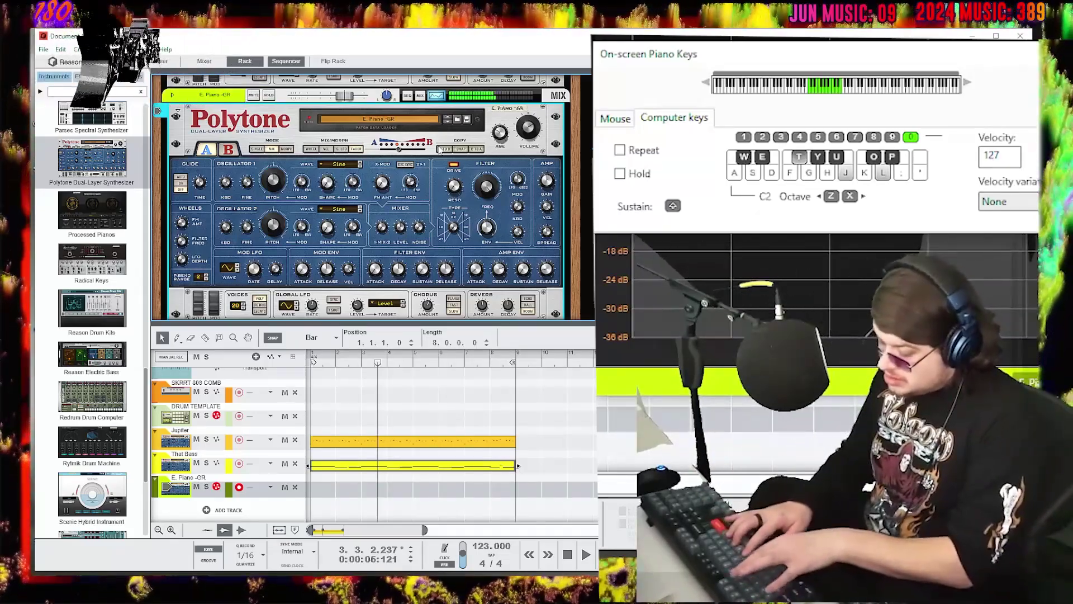
key("g")
key("o")
key("h")
key("semicolon")
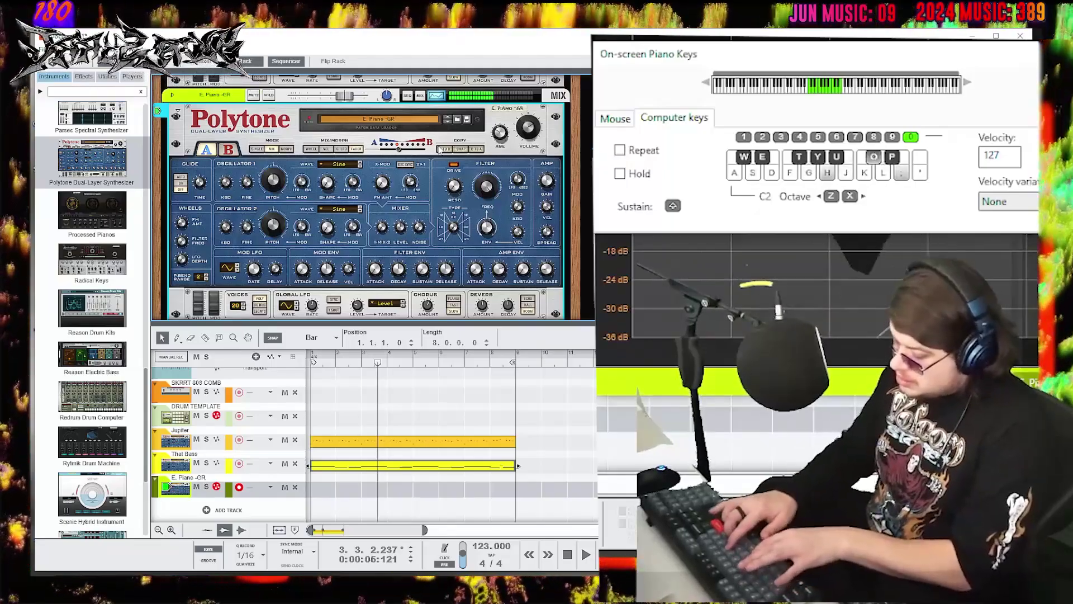
key("t")
key("j")
key("l")
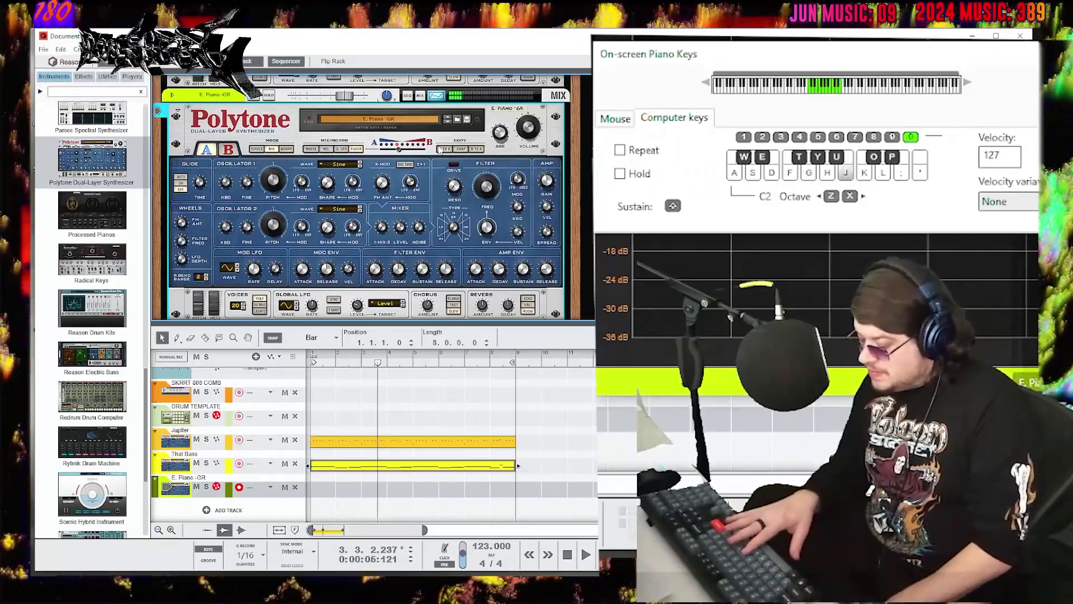
key("l")
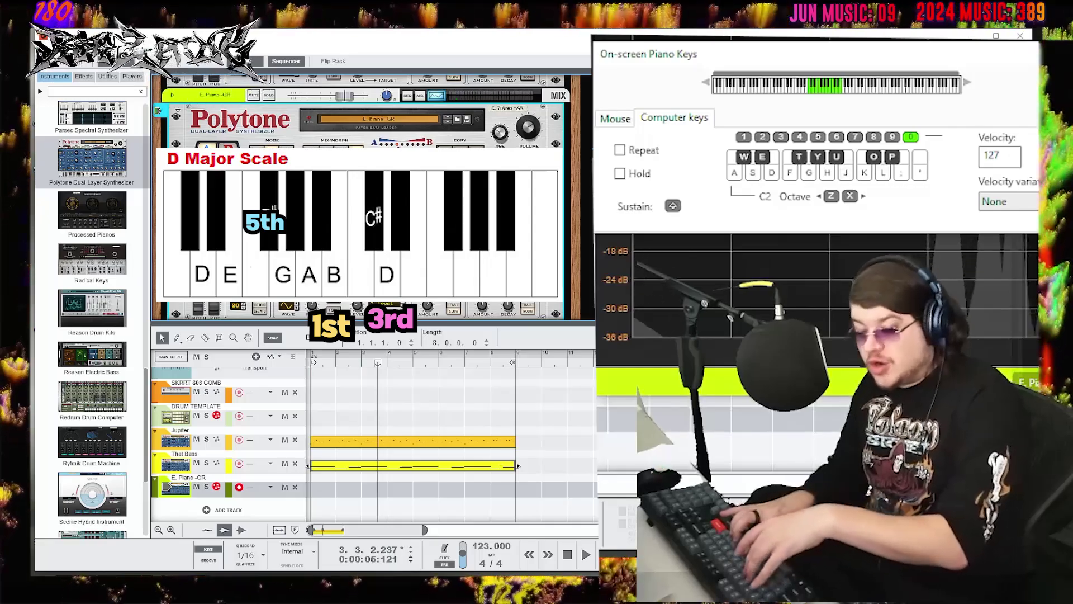
key("t")
key("j")
key("l")
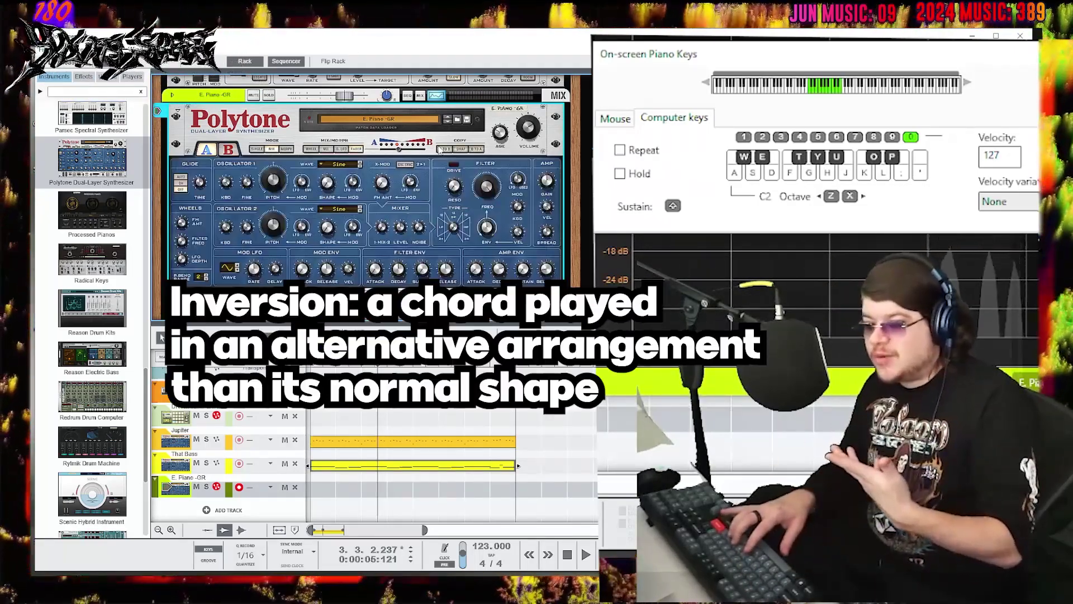
- Record an eight-bar E. Piano -GR part from bar 1, alternating inverted B minor (F#–B–D) with G major (G–B–D) and A major (A–C#–E) chords
left_click(568, 555)
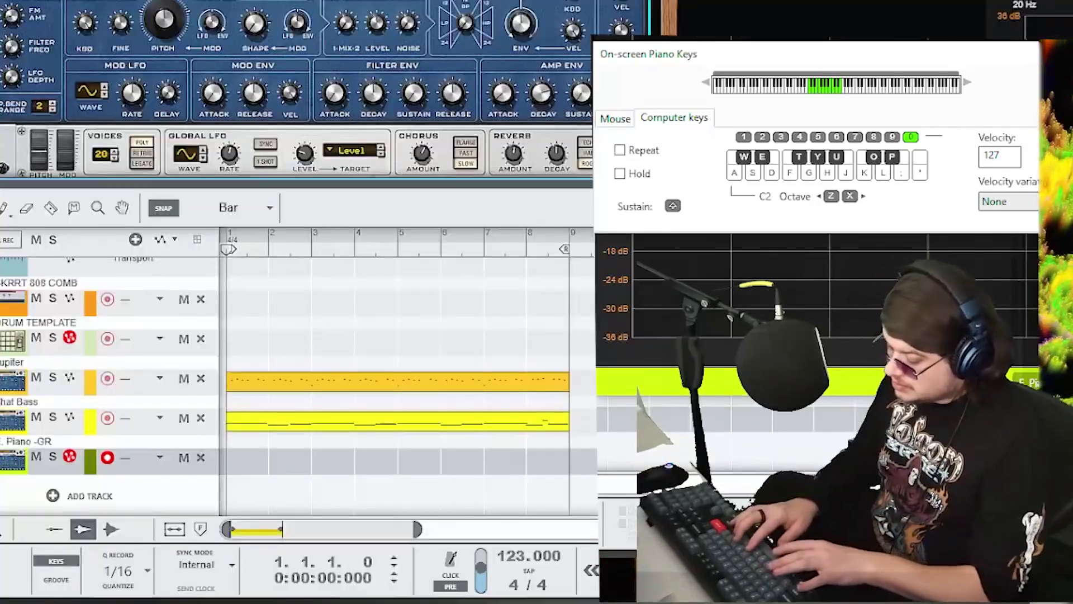
key("t")
key("j")
key("l")
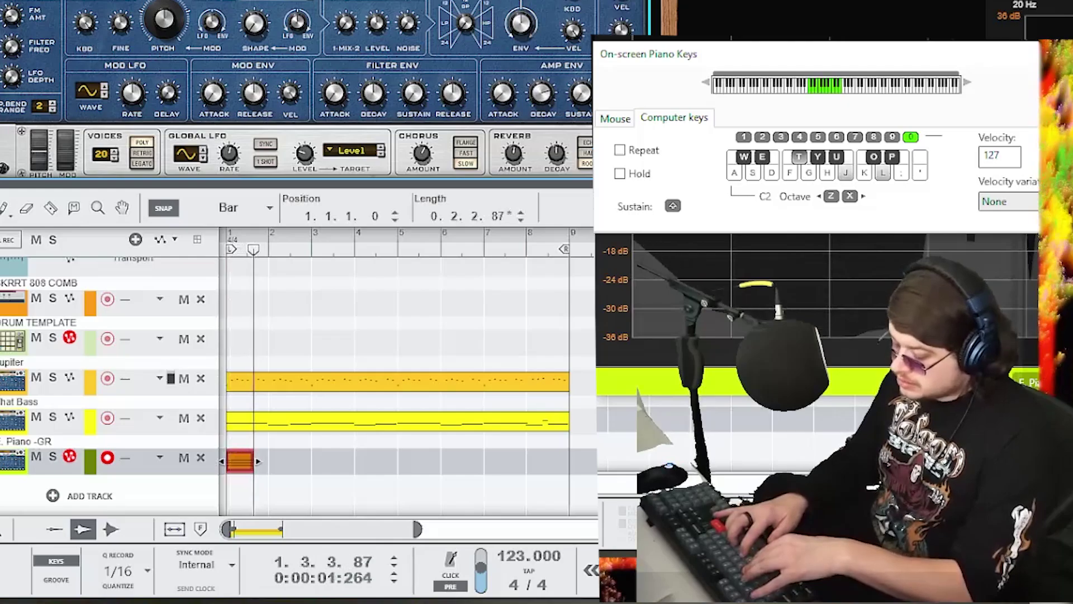
key("g")
key("j")
key("l")
key("h")
key("semicolon")
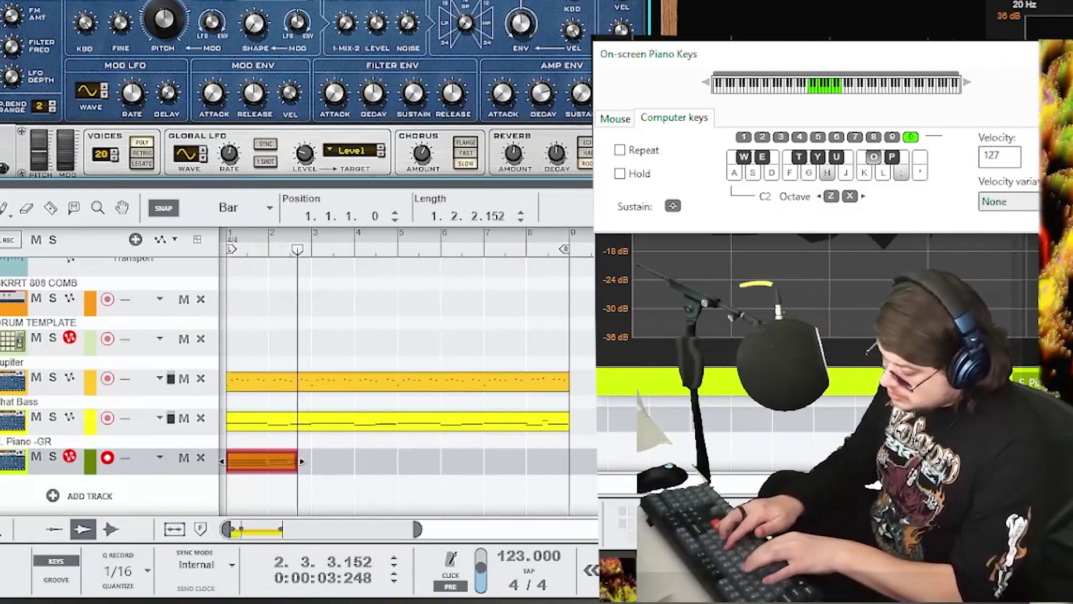
key("g")
key("j")
key("l")
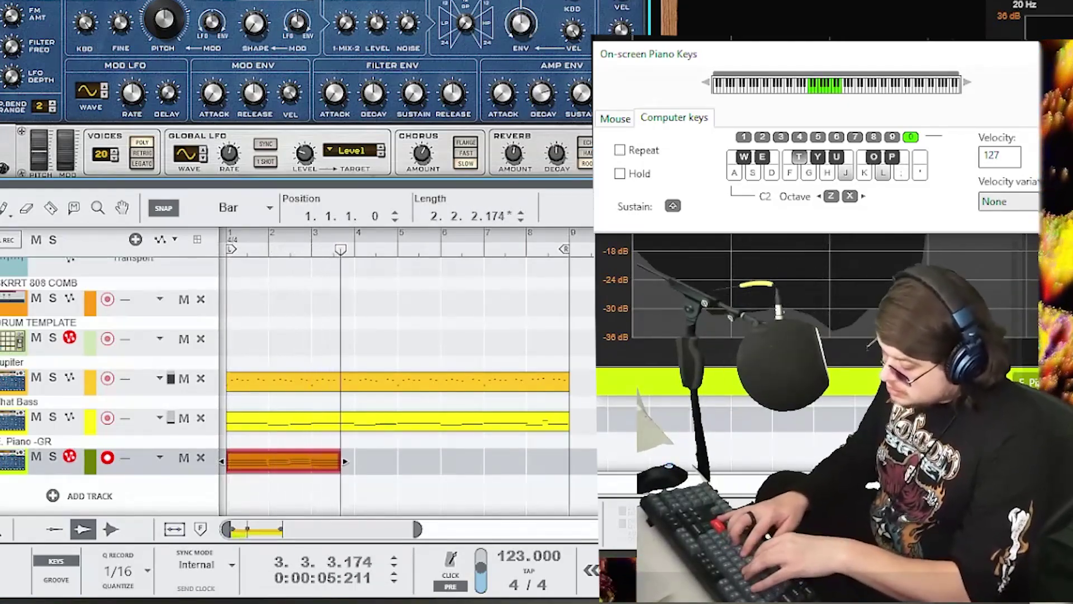
key("t")
key("g")
key("j")
key("l")
key("h")
key("semicolon")
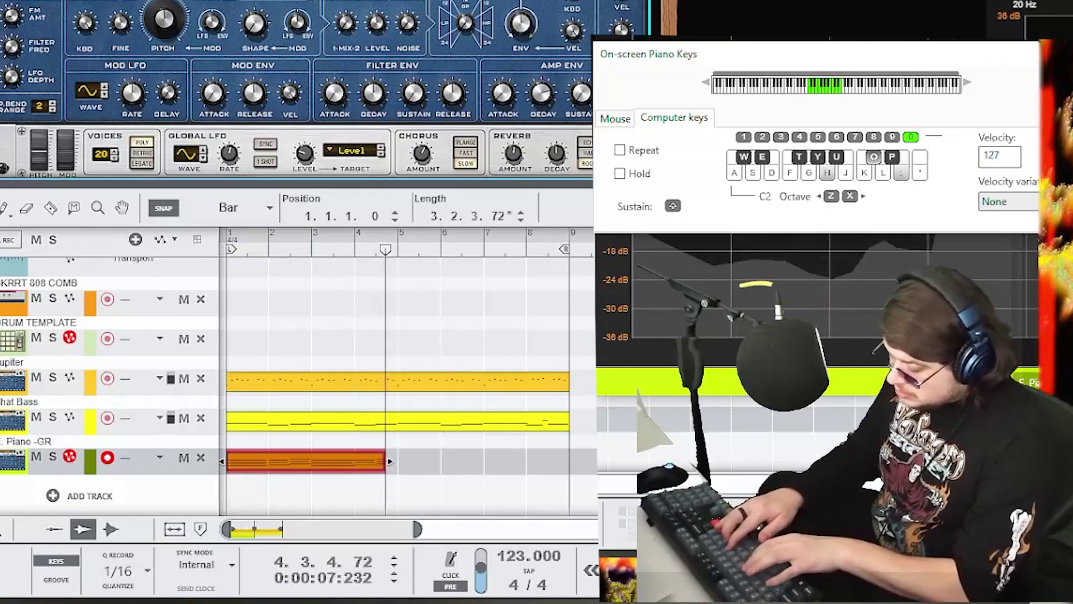
key("g")
key("j")
key("l")
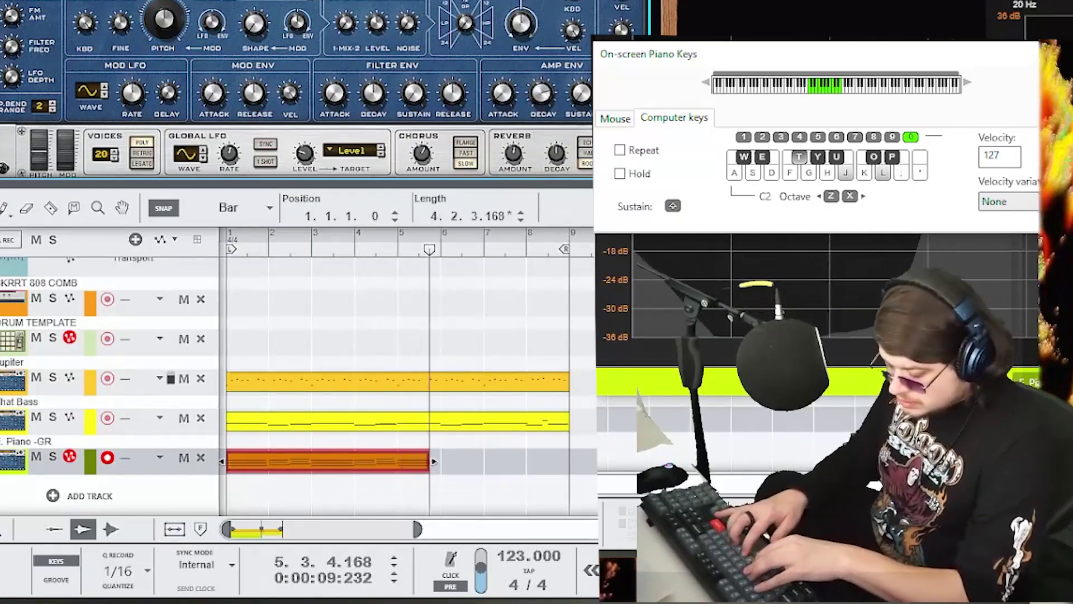
key("h")
key("o")
key("semicolon")
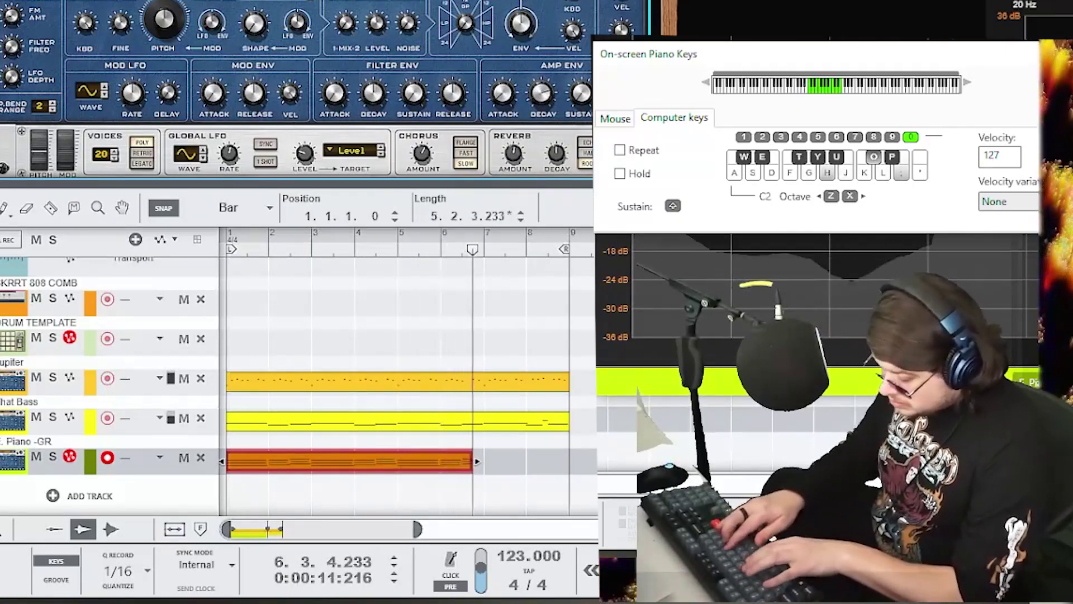
key("t")
key("j")
key("l")
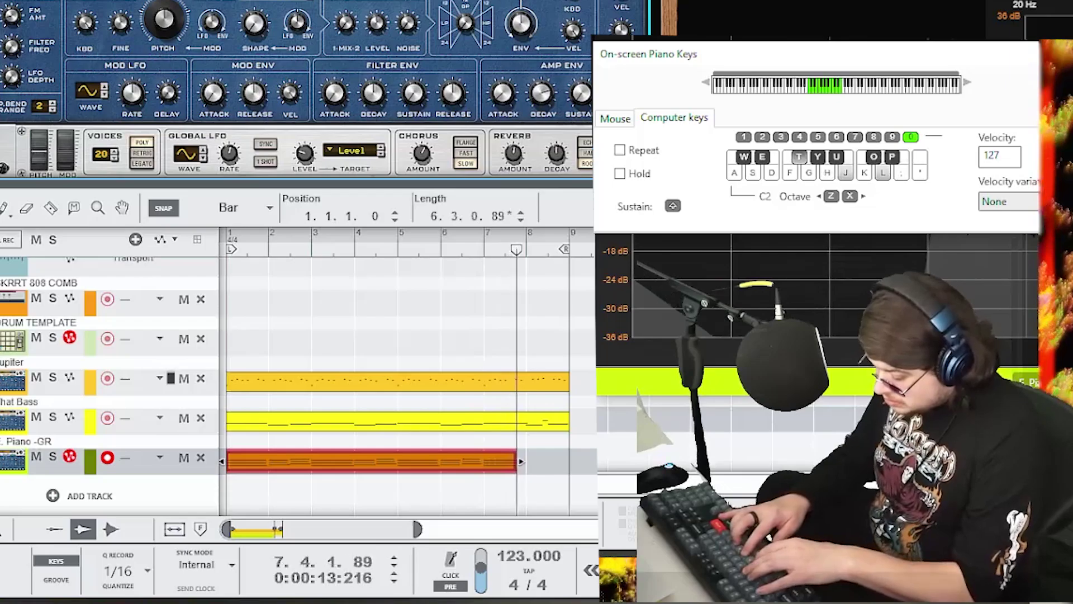
key("g")
key("j")
key("l")
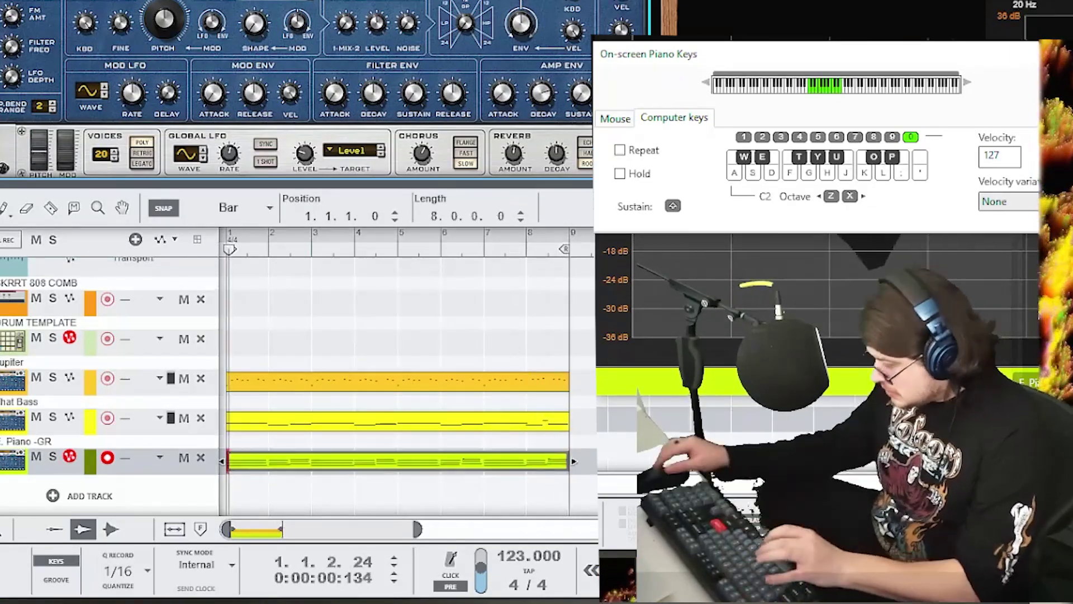
right_click(534, 462)
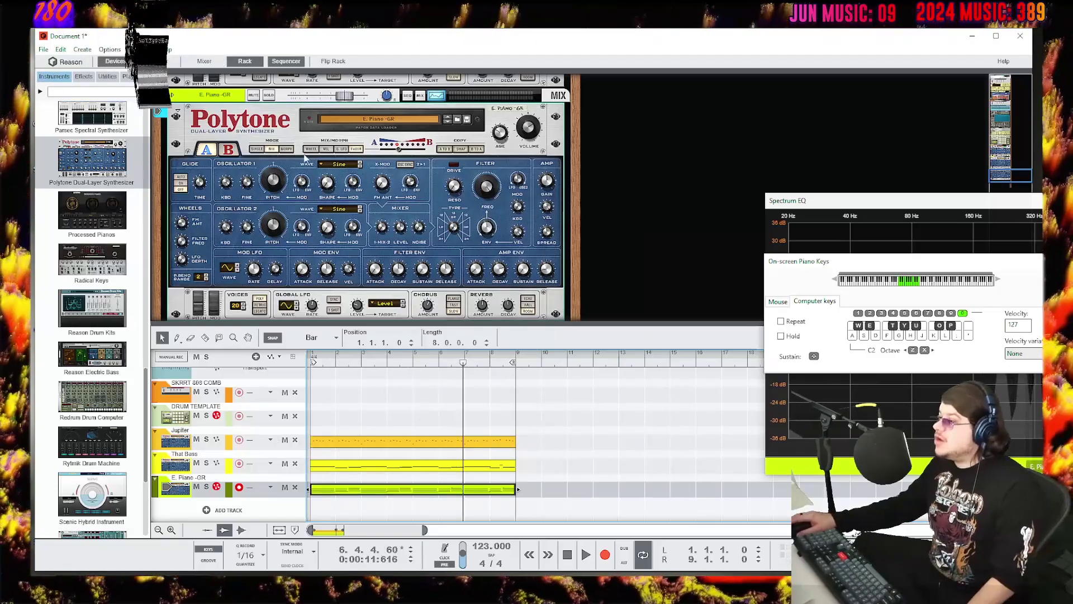
- Add another Polytone synth below E. Piano -GR with its own track and open its patch browser
scroll(336, 235, "down", 3)
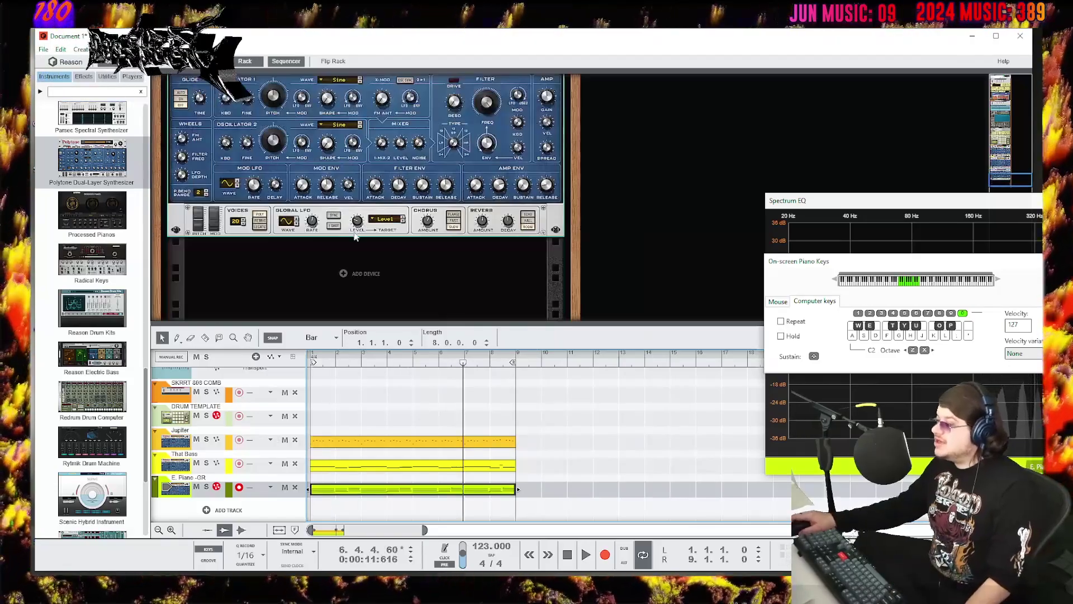
left_click_drag(92, 159, 283, 271)
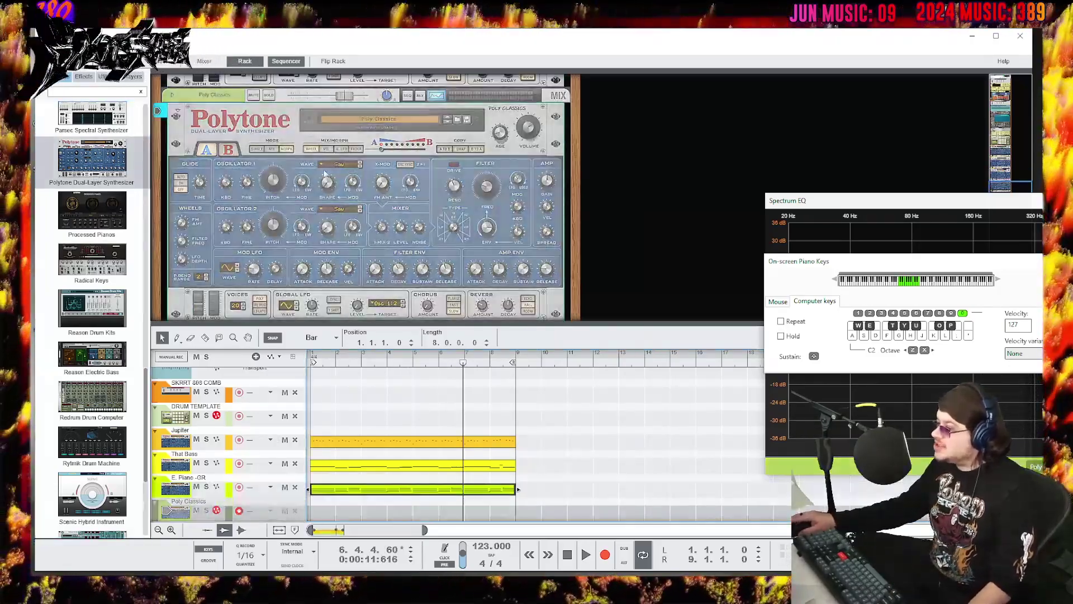
left_click(451, 121)
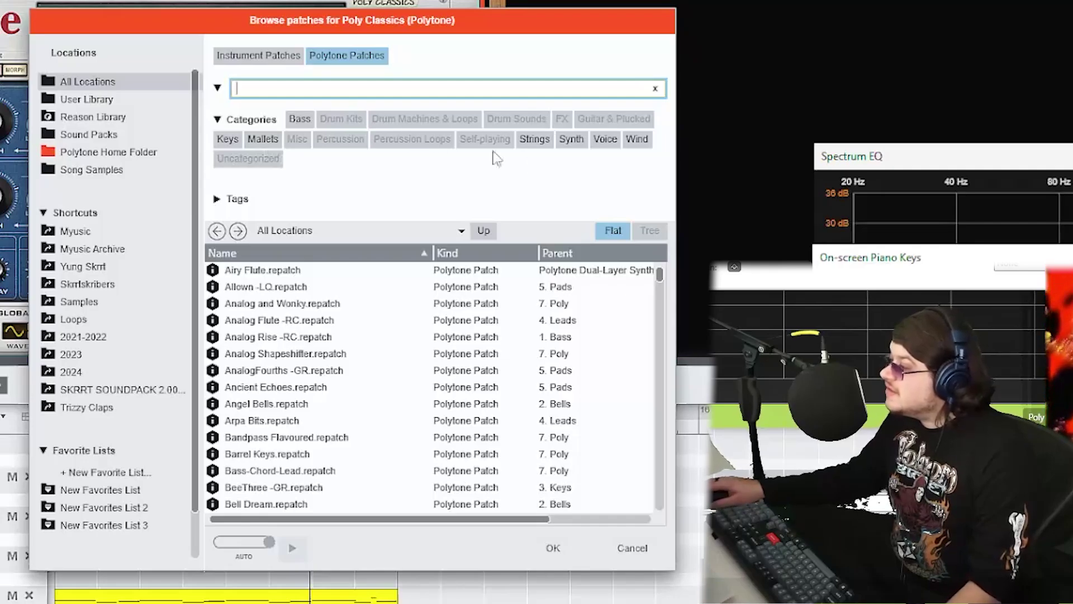
- Filter the Polytone patches to Synth leads and load the Funky Sync Lead patch
left_click(572, 139)
left_click(301, 185)
scroll(397, 336, "down", 4)
scroll(357, 344, "up", 4)
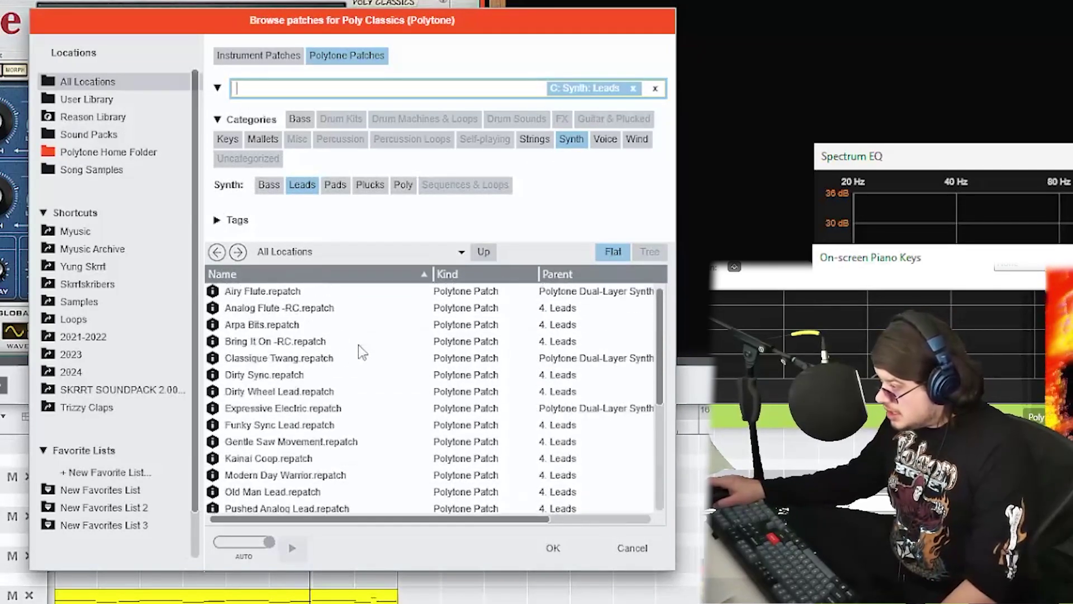
scroll(351, 342, "down", 2)
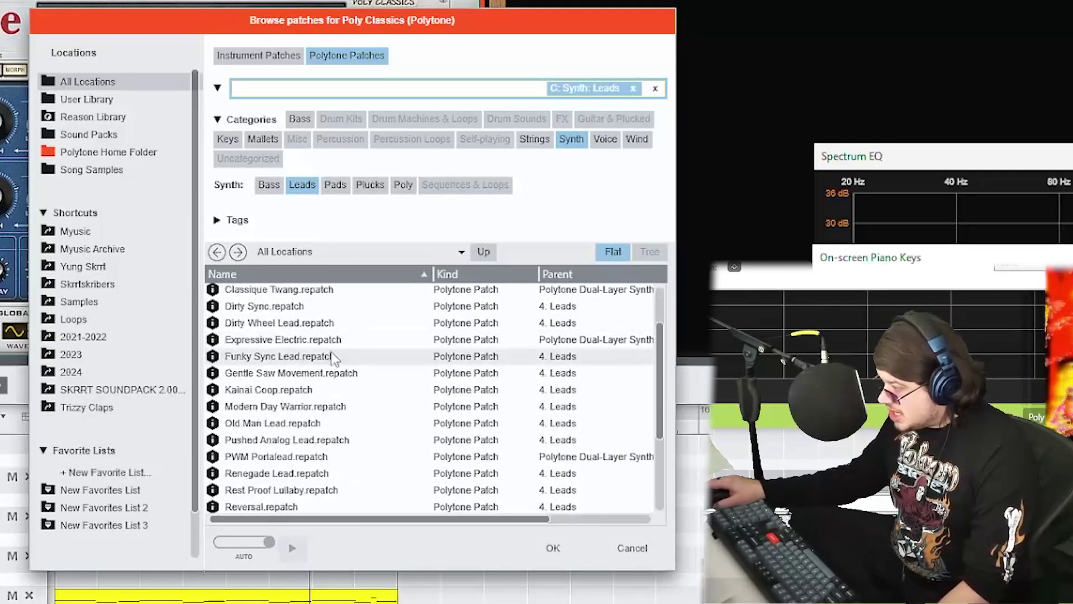
double_click(333, 358)
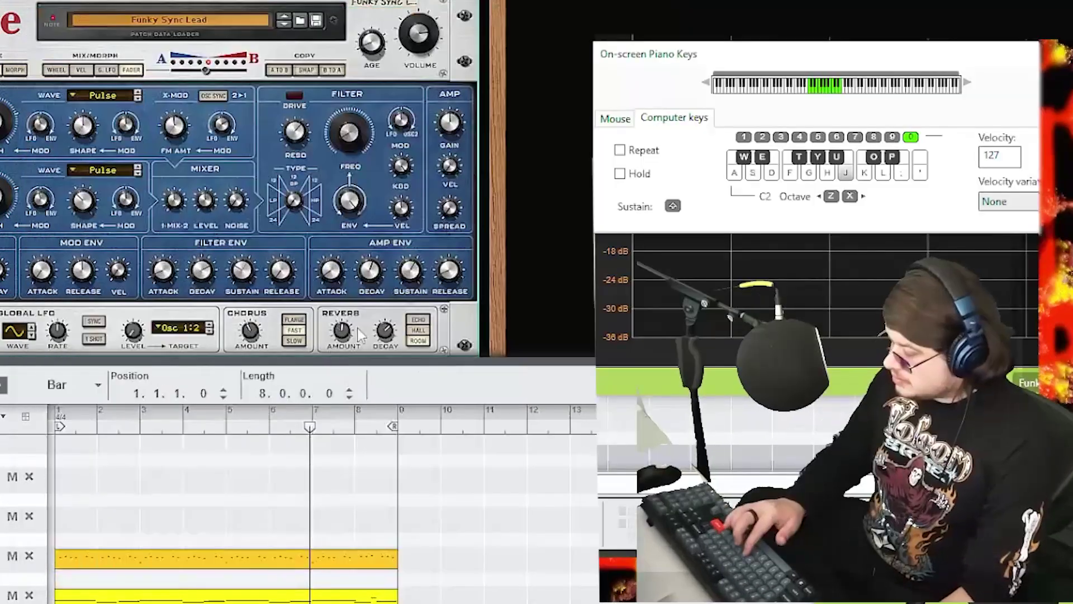
- Raise the computer-keyboard range two octaves to C4 and audition Funky Sync Lead with single notes
key("x")
key("x")
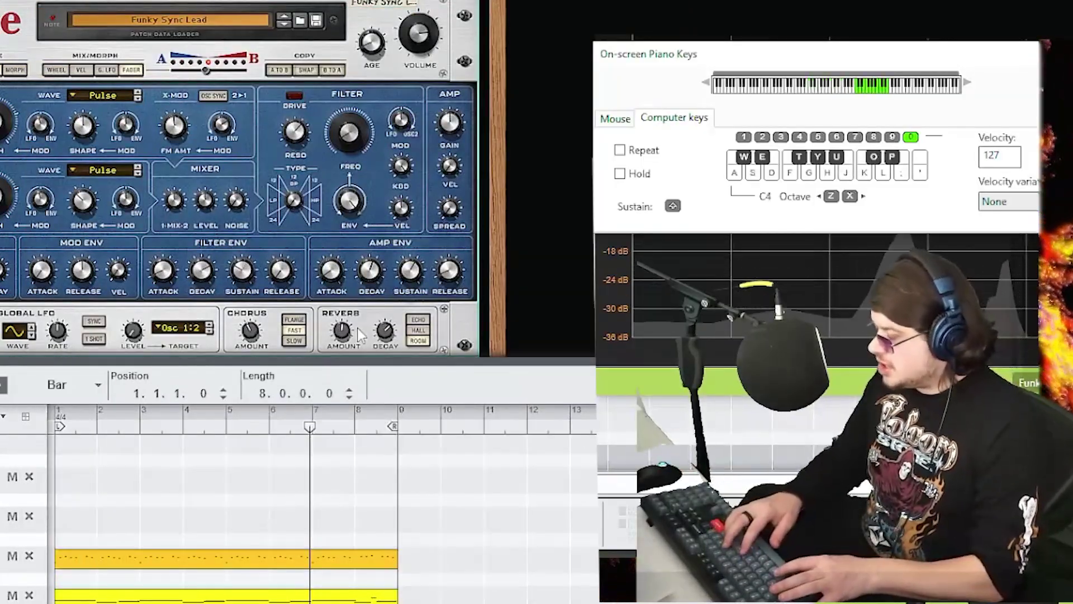
key("semicolon")
key("o")
key("g")
key("j")
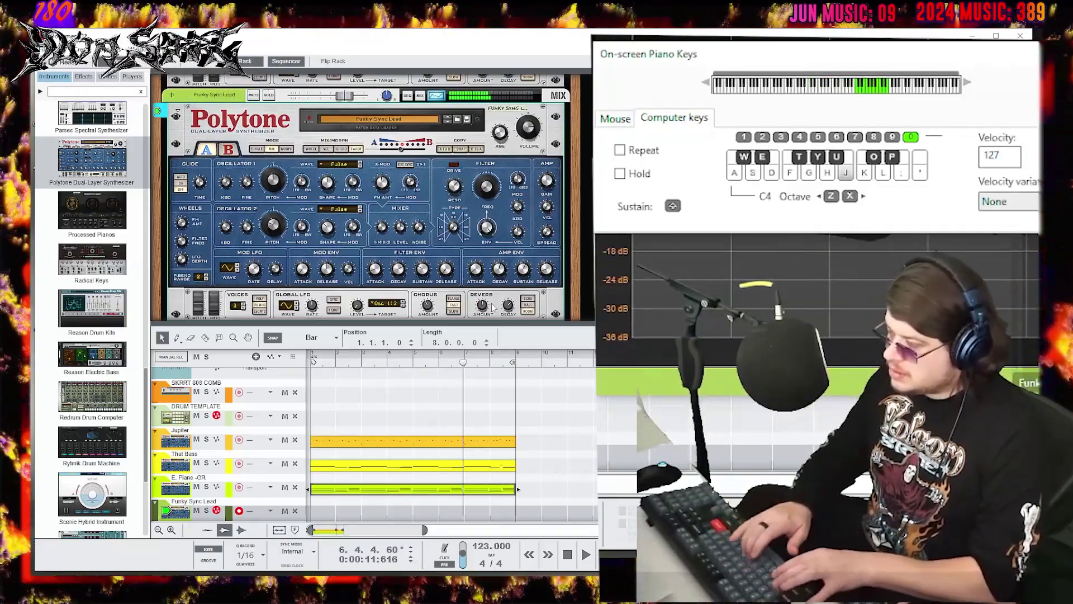
key("d")
key("s")
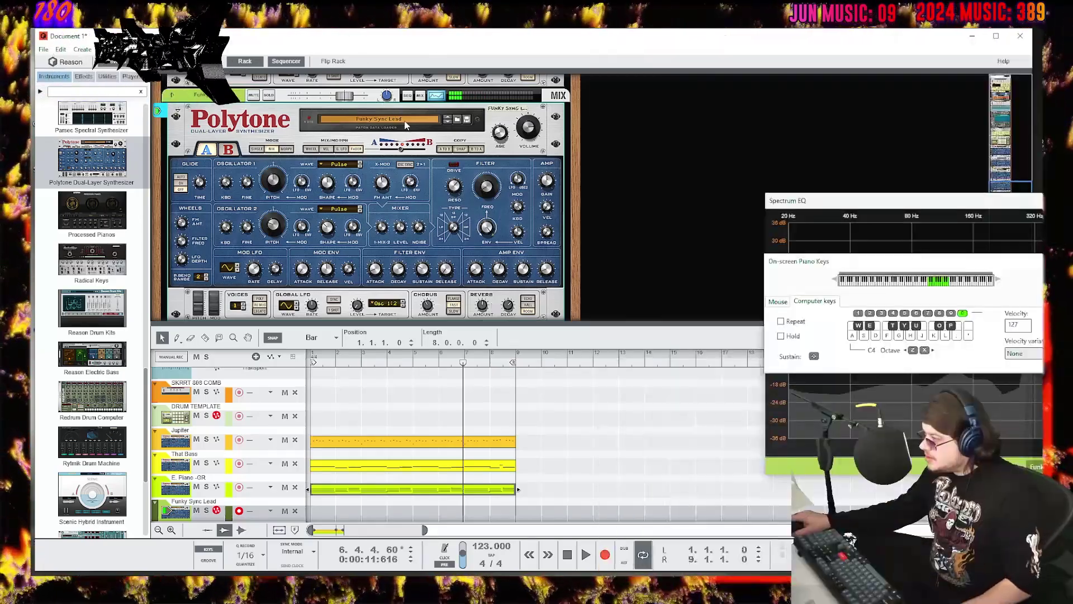
- Switch the synth to the Classique Twang lead patch and try single notes such as G, F# and E
left_click(405, 119)
left_click(473, 190)
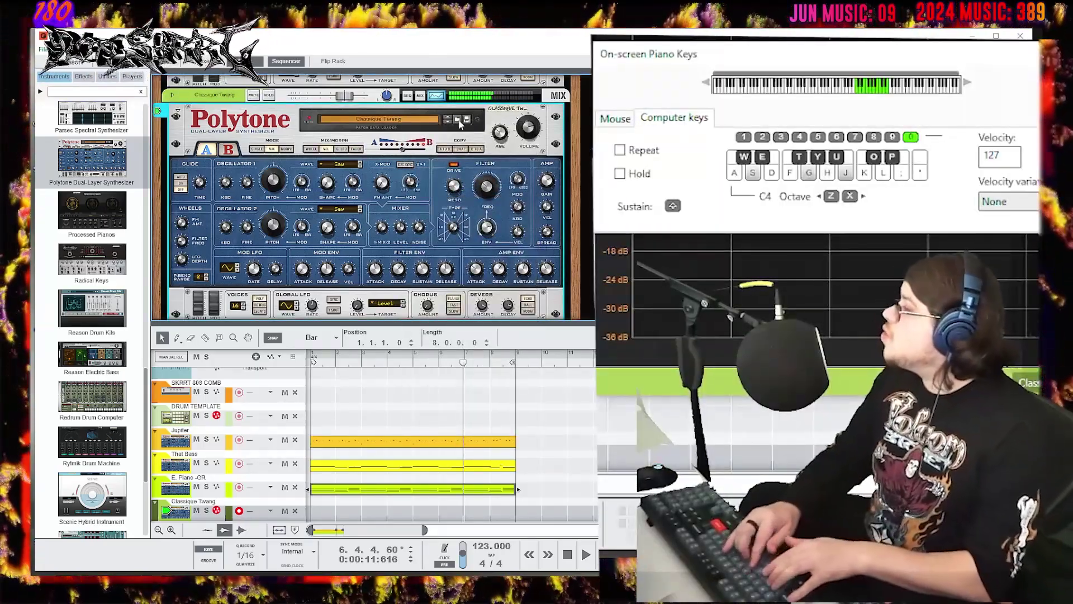
left_click(459, 121)
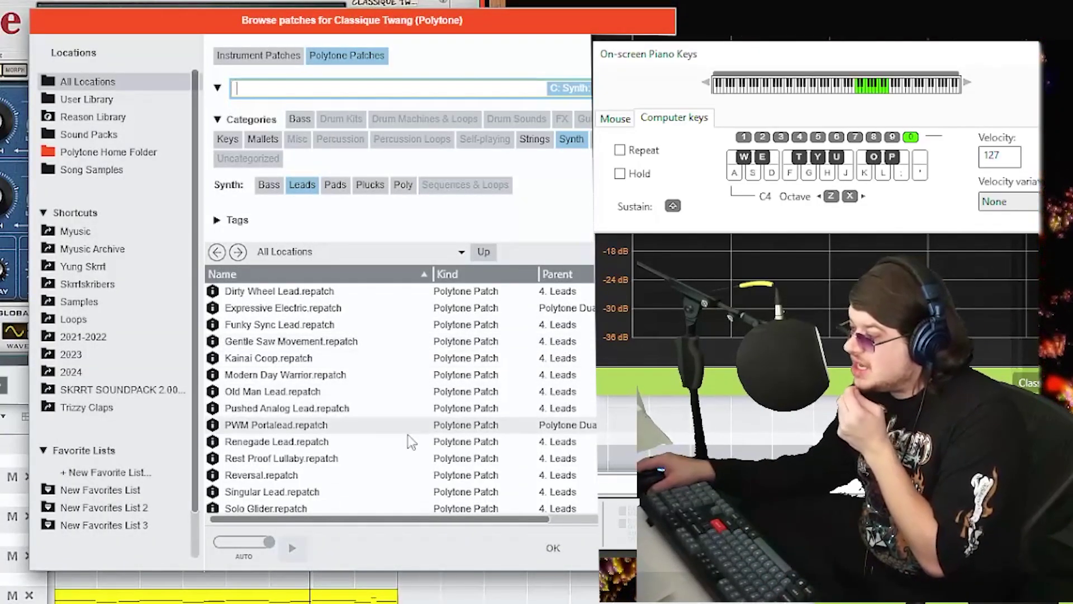
left_click(378, 336)
key("g")
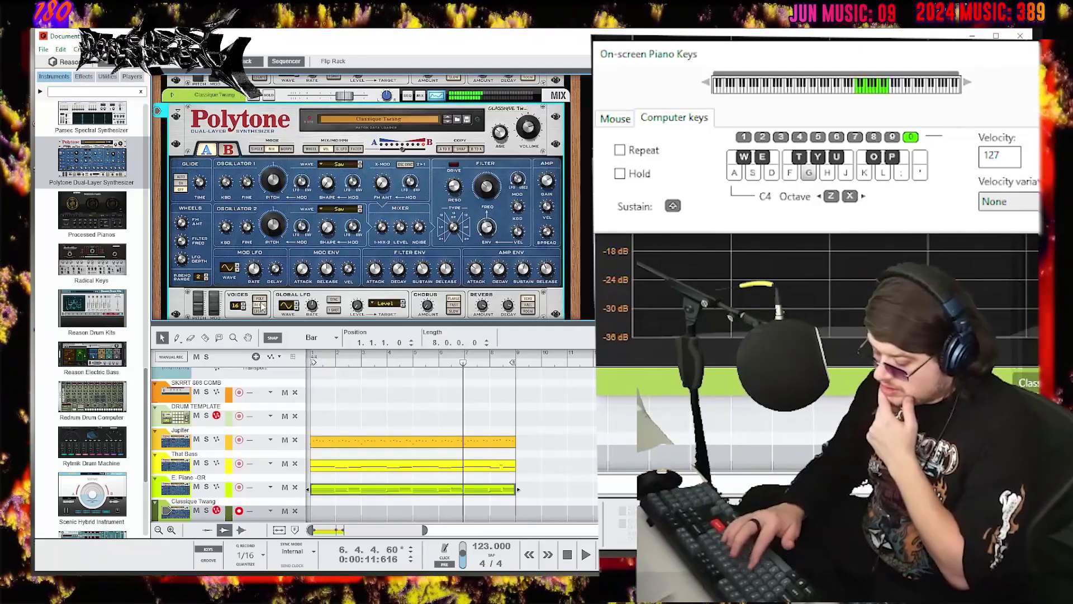
key("t")
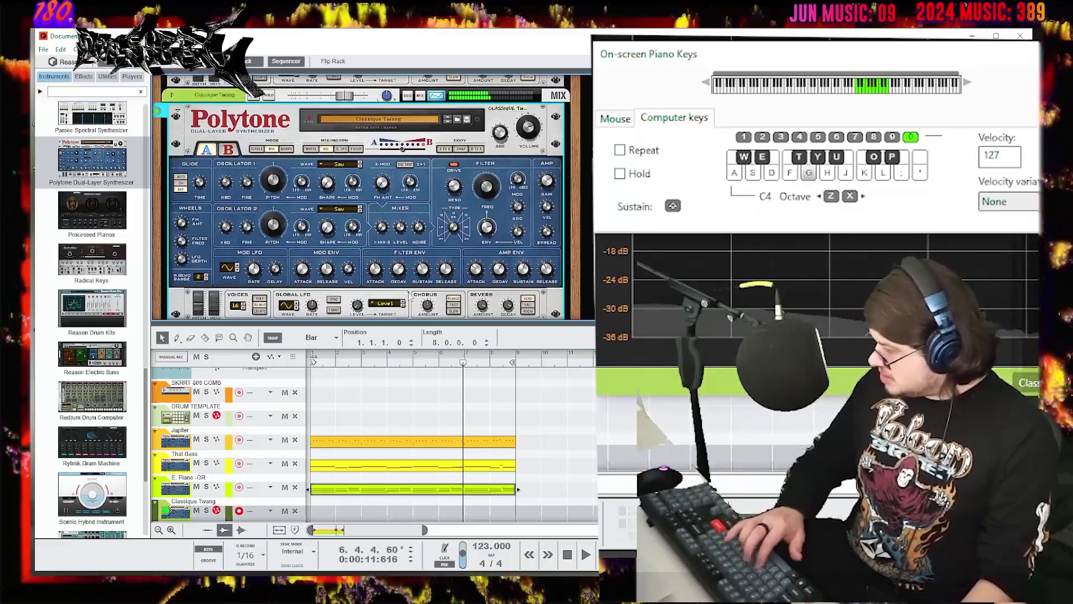
key("d")
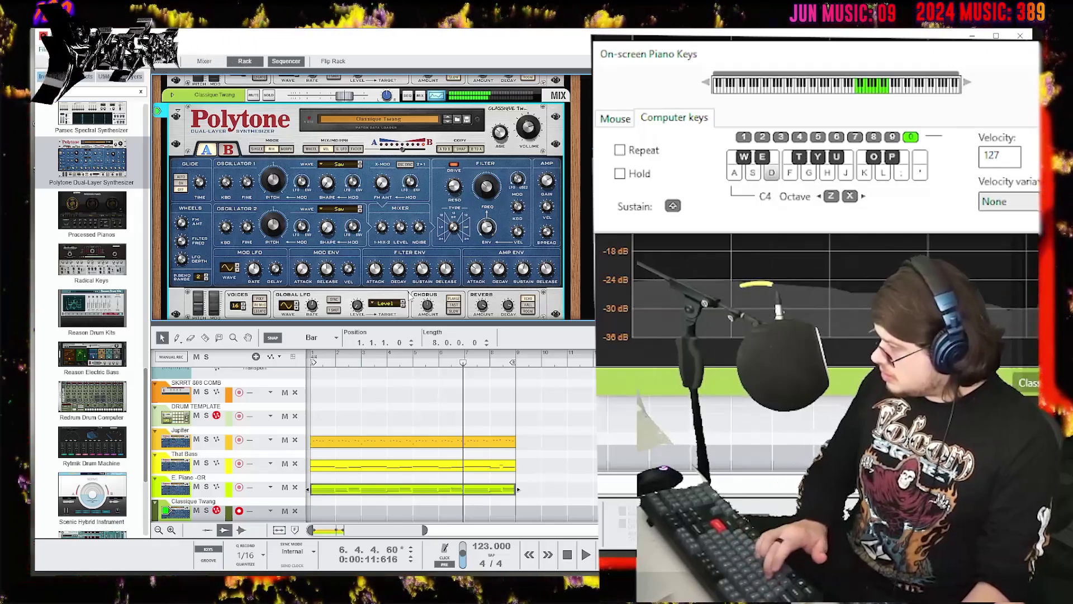
- Play the loop from bar 1 and improvise a Classique Twang line on C#, D and E in the C5 range
left_click(566, 558)
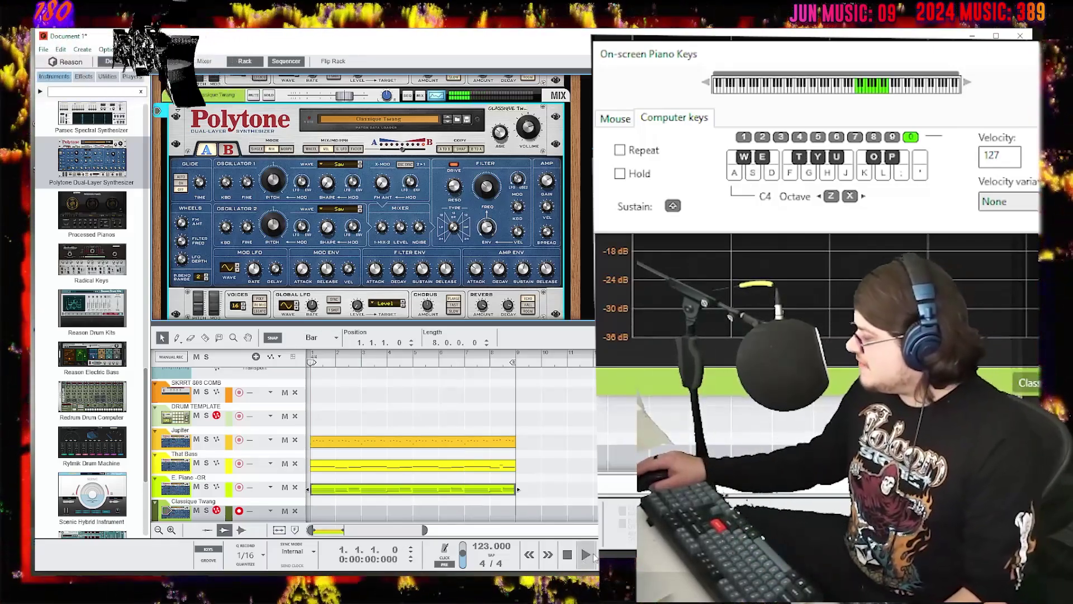
left_click(586, 554)
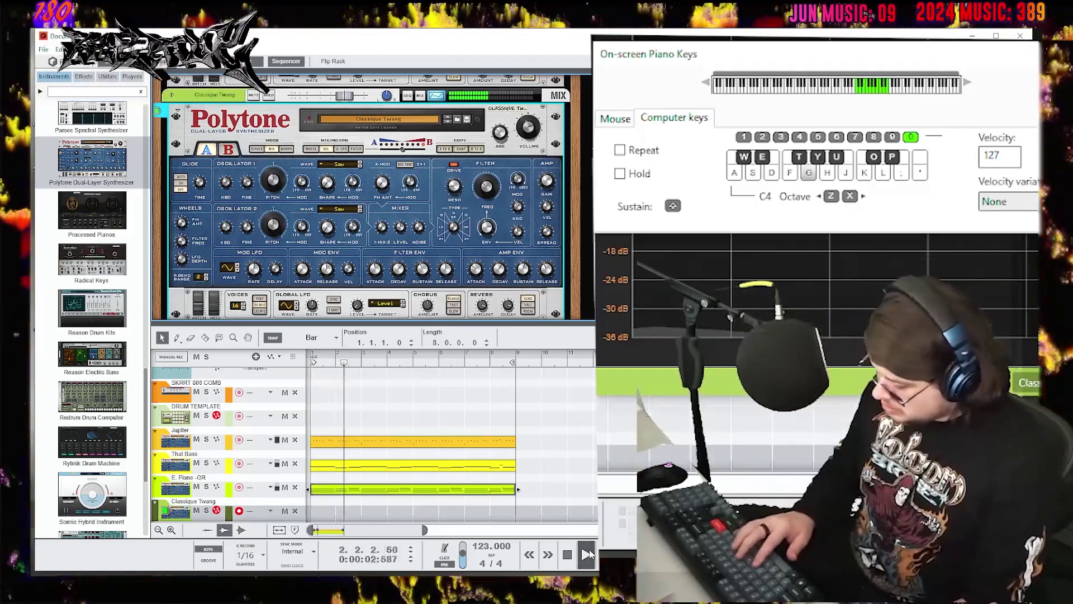
key("x")
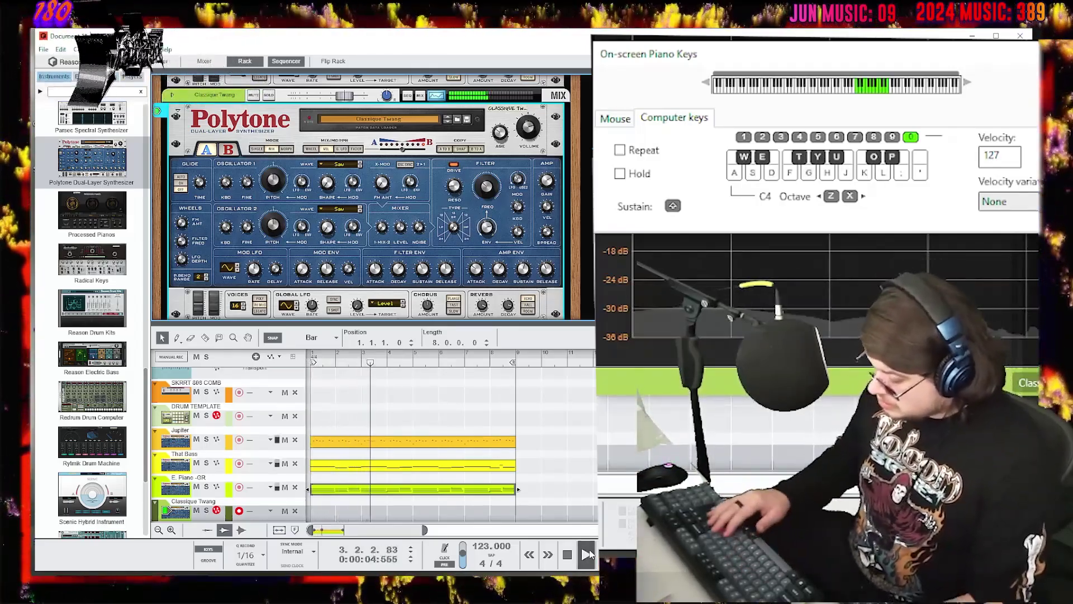
key("d")
key("s")
key("d")
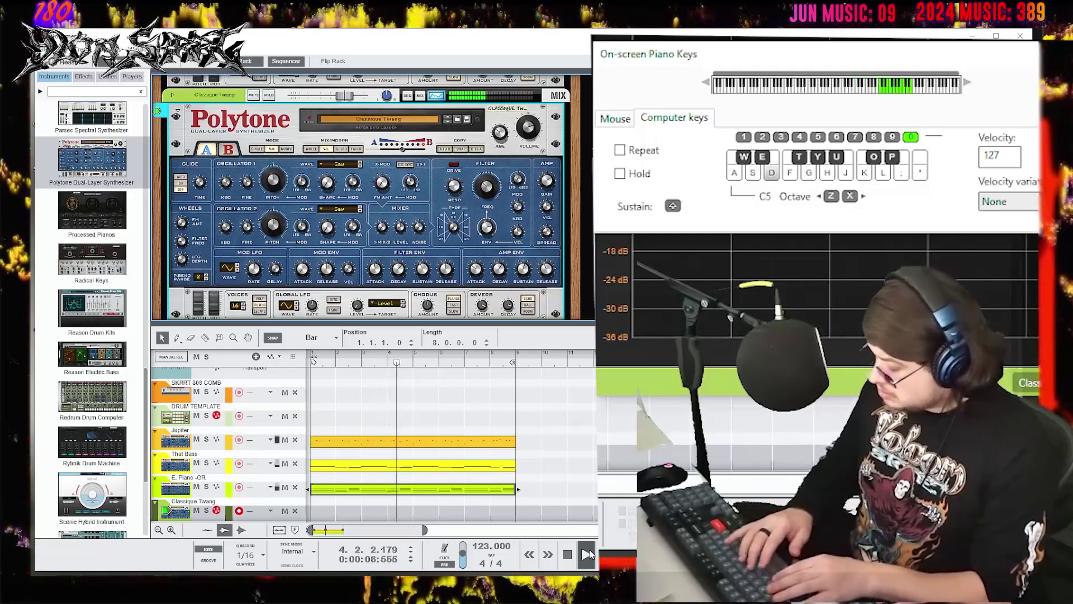
key("w")
key("s")
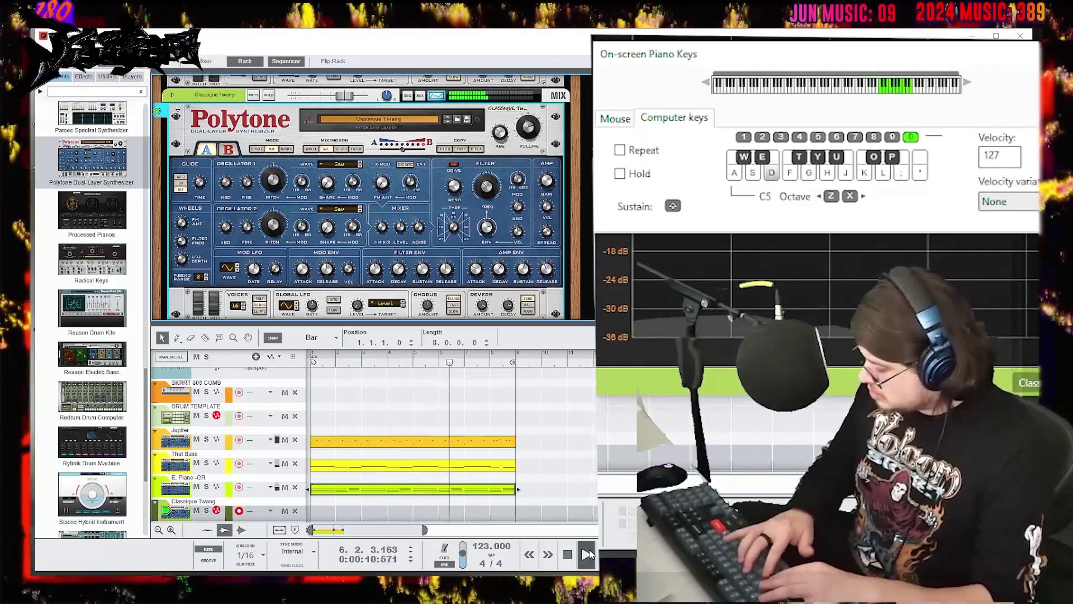
key("w")
key("z")
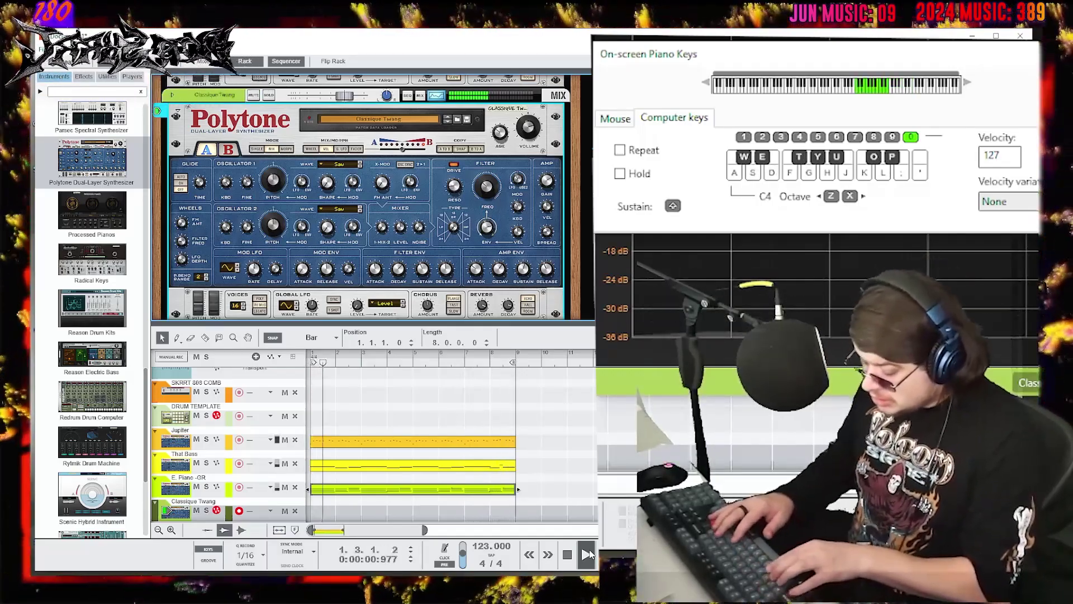
- Rehearse lead notes C#, D and F# in the C4 range over the loop, keeping the key velocity at 127
key("3")
key("w")
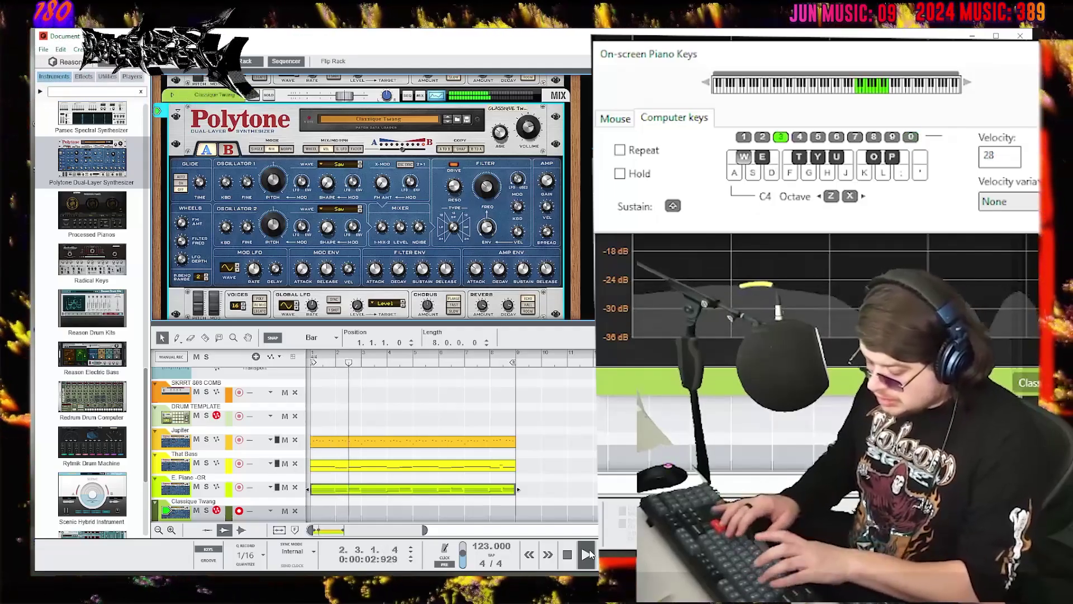
key("0")
key("s")
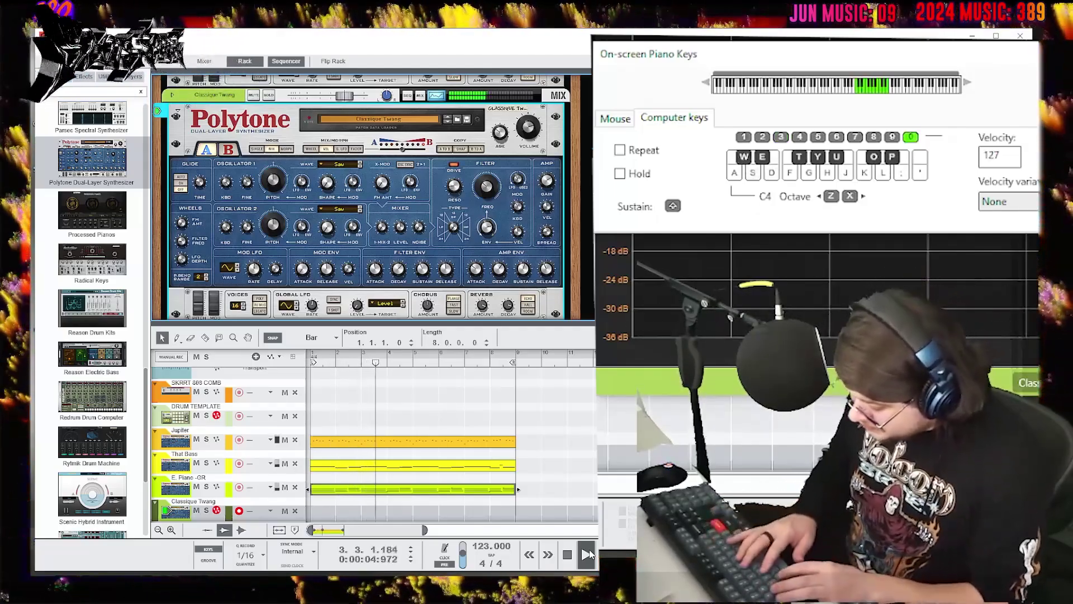
key("t")
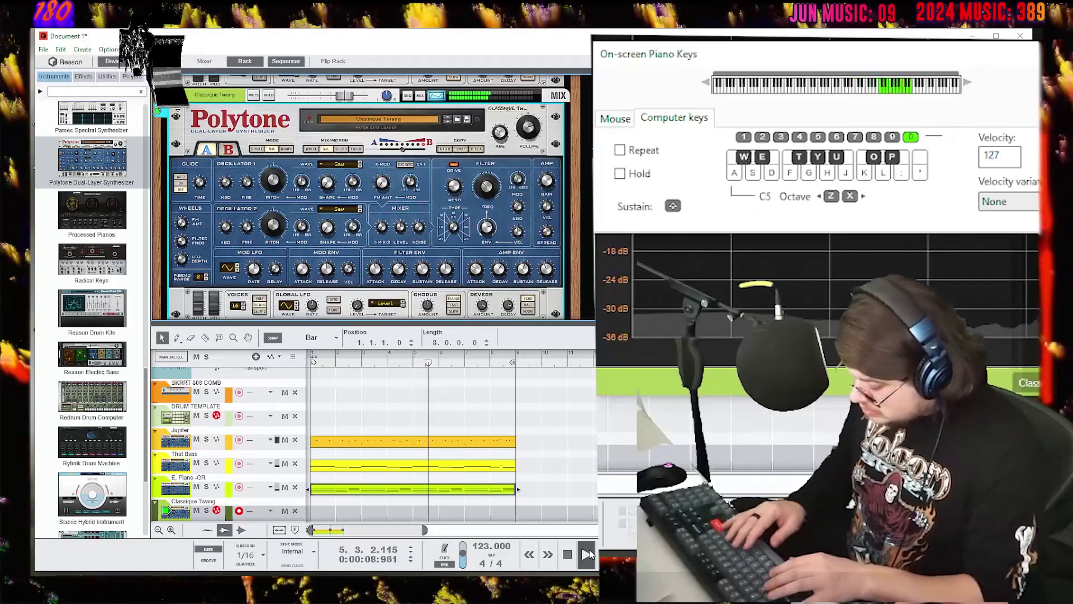
- Rehearse a descending B–G–F# lead phrase on Classique Twang in the C4 range over the loop
key("z")
key("j")
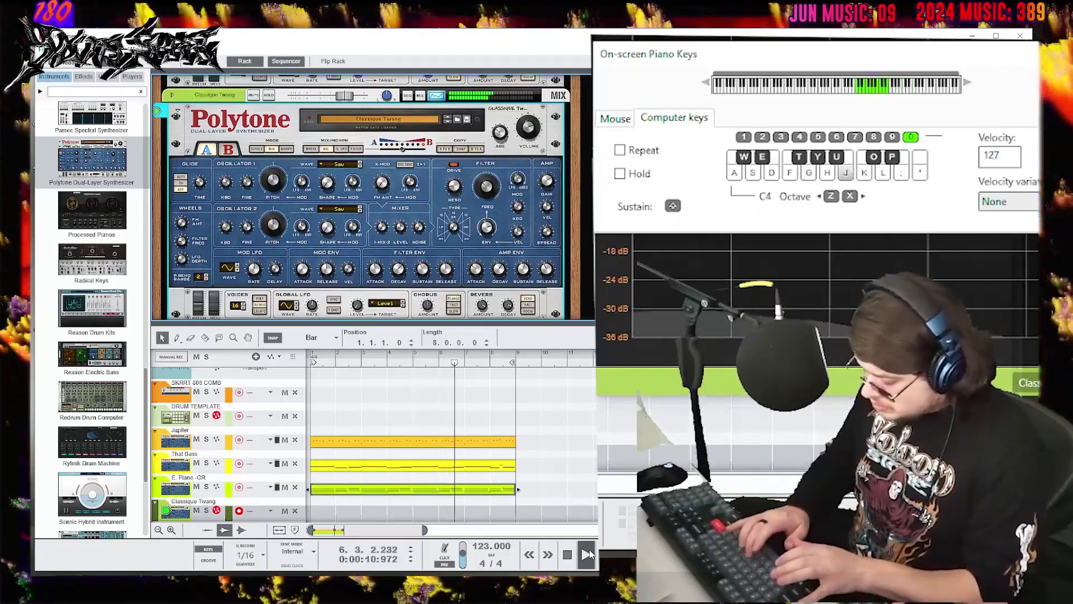
key("g")
key("t")
key("s")
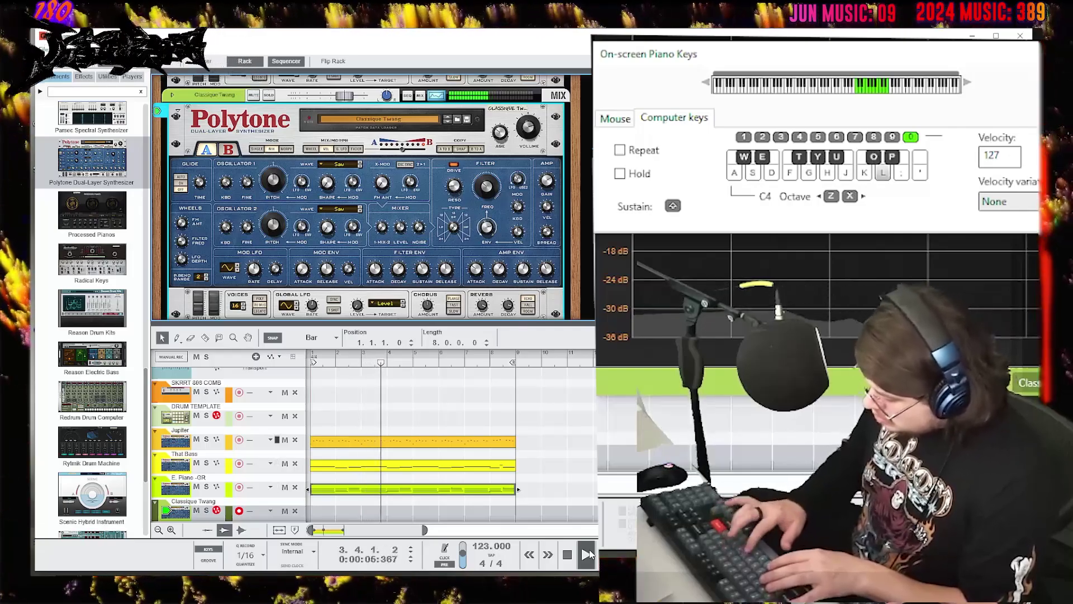
key("j")
key("g")
key("t")
key("f")
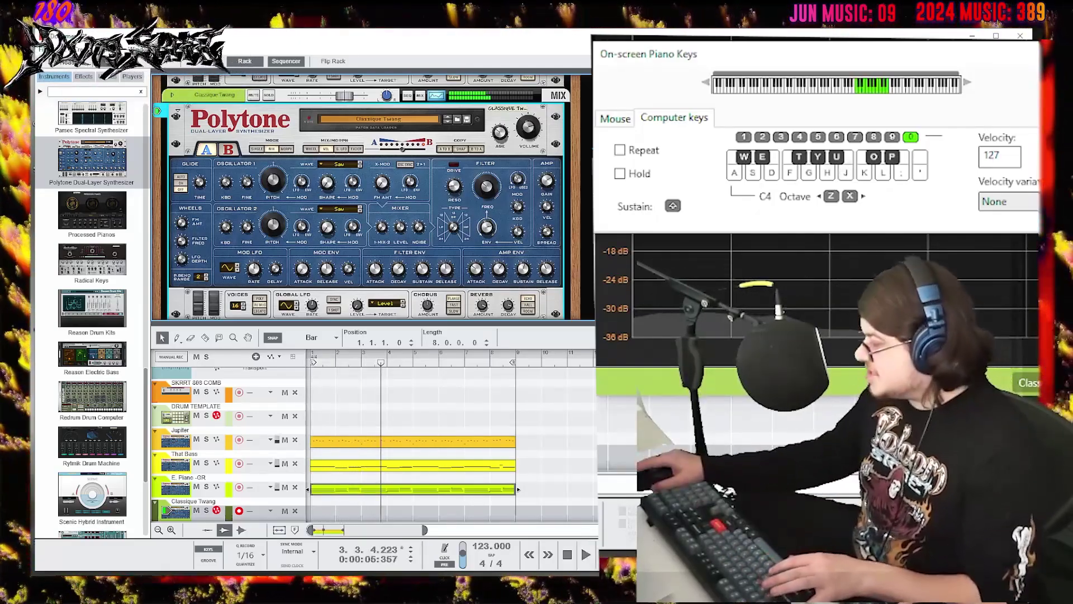
- Record a Classique Twang lead from bar 1 into bar 5, using the notes B, C#, F#, A and E
left_click(414, 402)
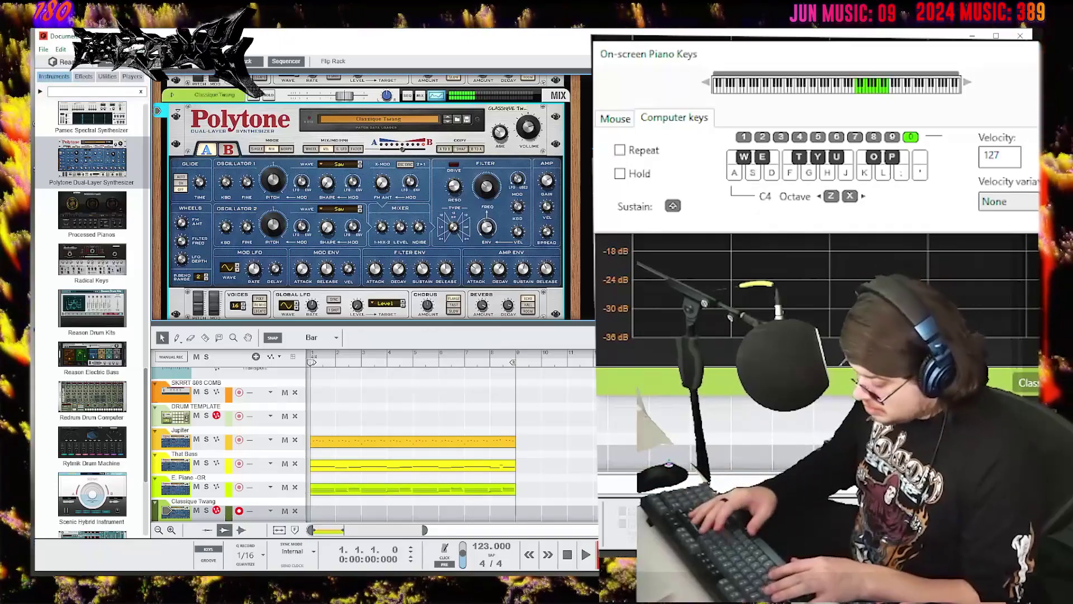
key("j")
key("o")
key("o")
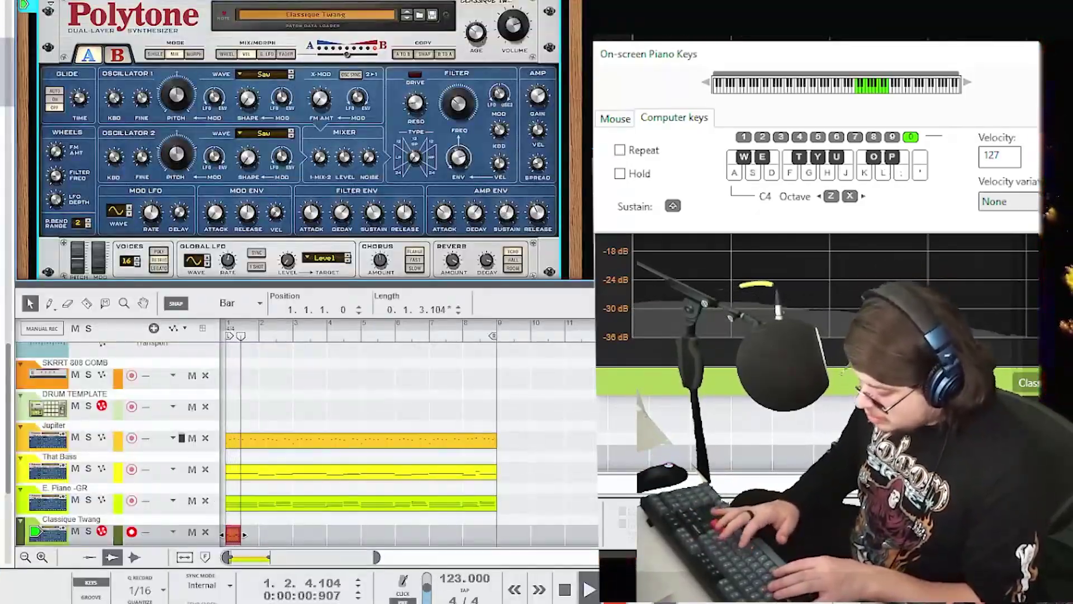
key("t")
key("t")
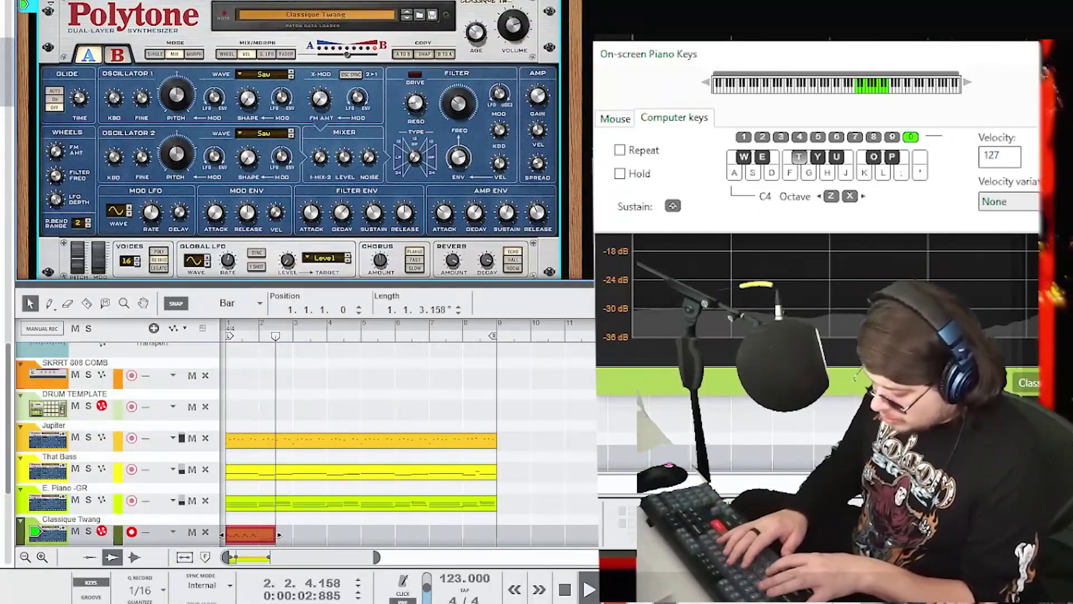
key("h")
key("j")
key("o")
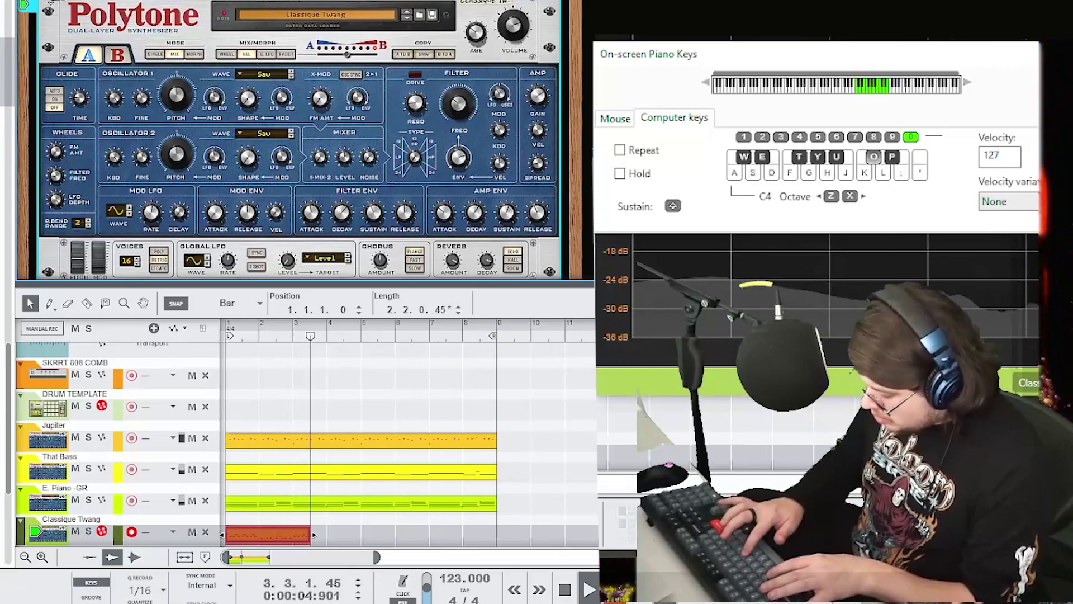
key("t")
key("t")
key("h")
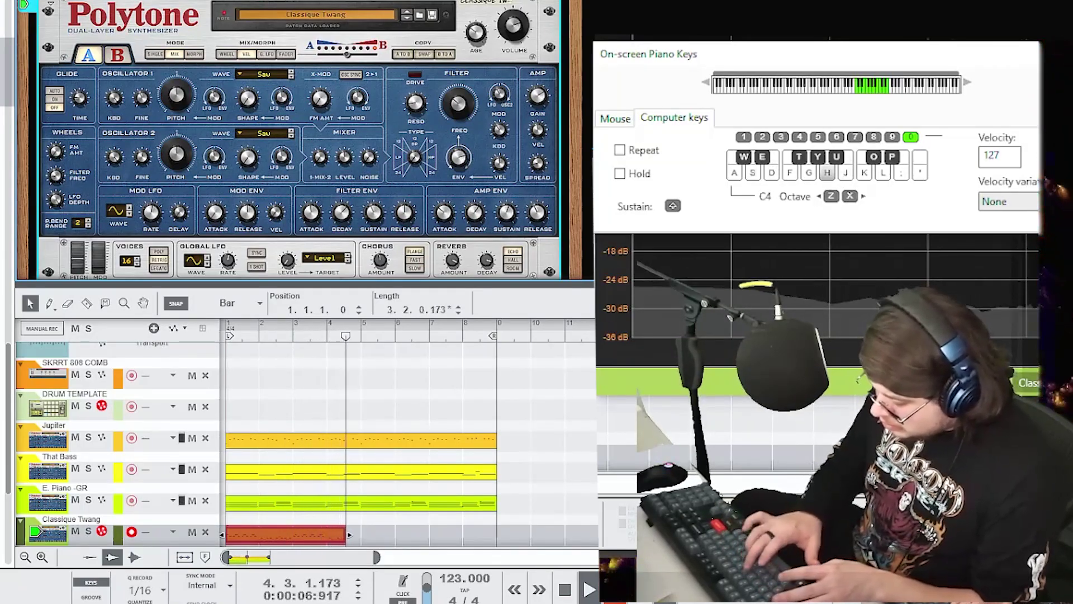
key("t")
key("d")
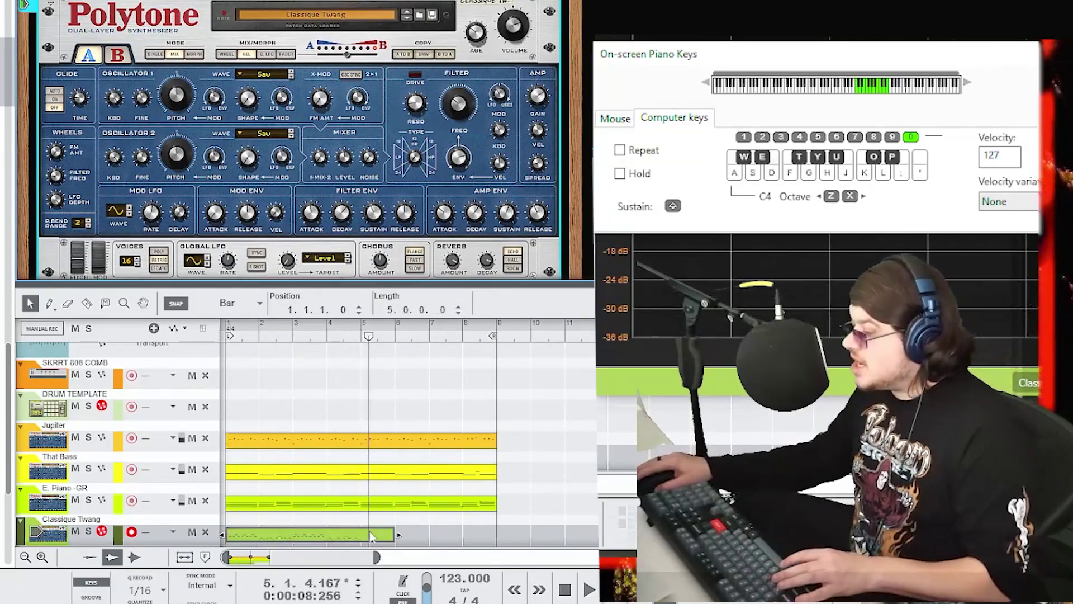
- Play back the recorded Classique Twang clip, trim it to four bars and duplicate it at bar 5
right_click(367, 532)
left_click(405, 473)
left_click(342, 337)
key("space")
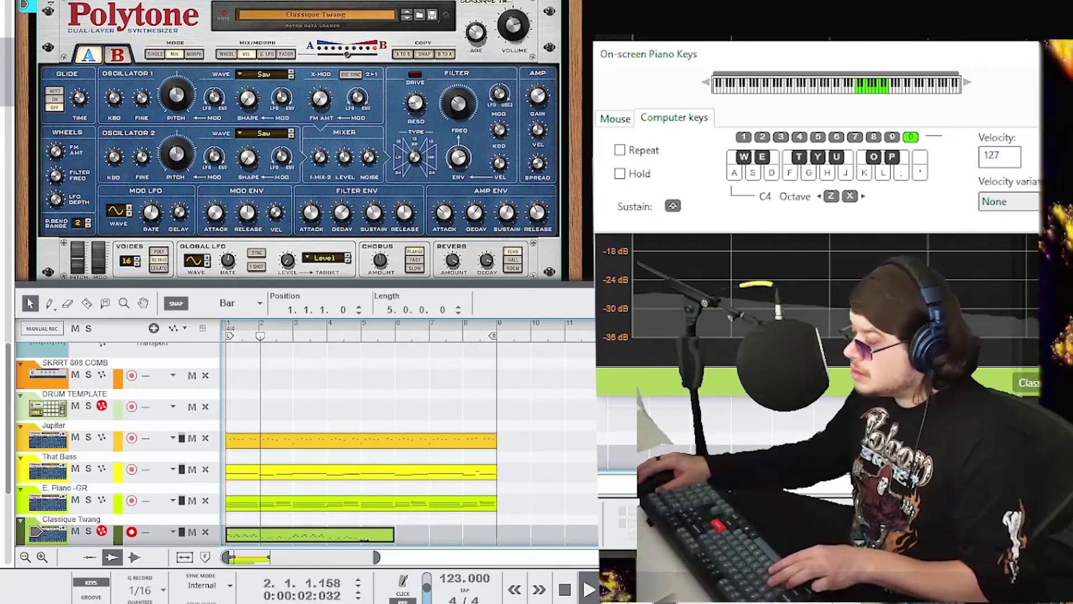
left_click_drag(396, 535, 362, 535)
key("ctrl+d")
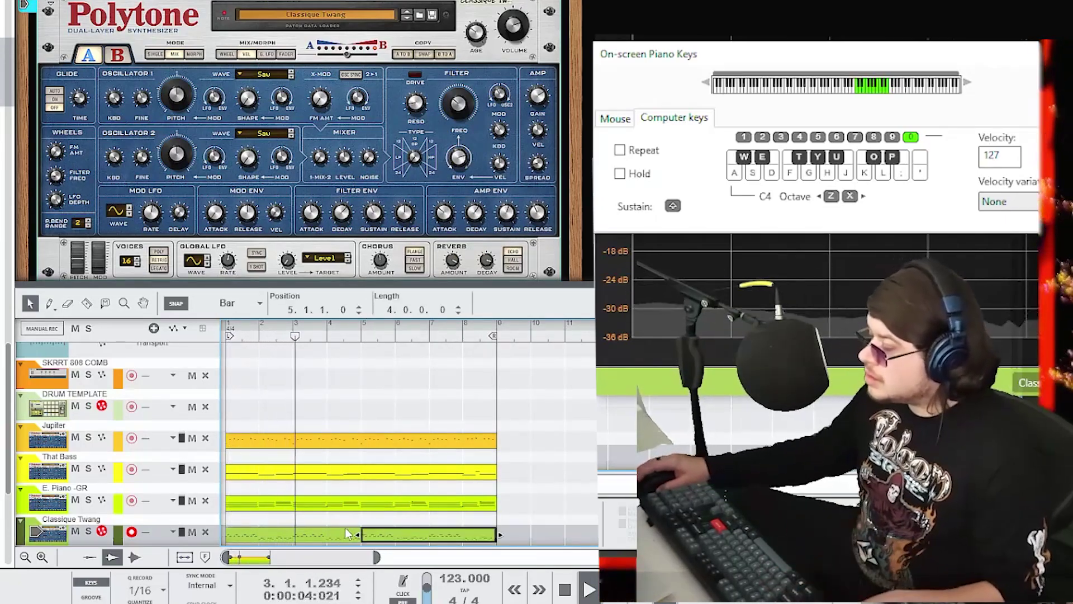
- Split the first Classique Twang clip at the start of bar 4 with the Razor tool
left_click(335, 534)
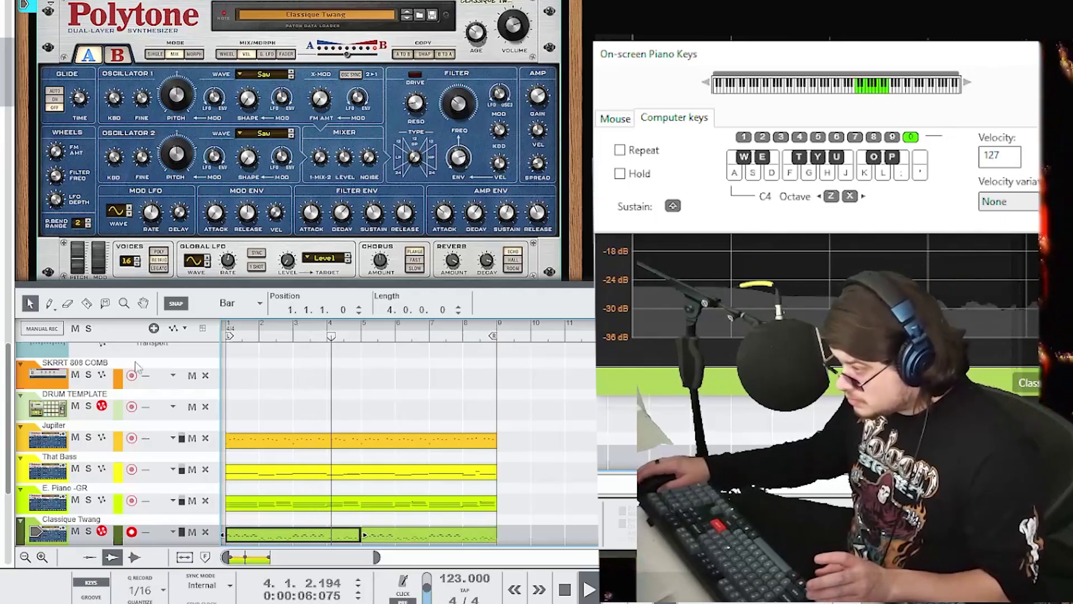
left_click(86, 304)
left_click(327, 534)
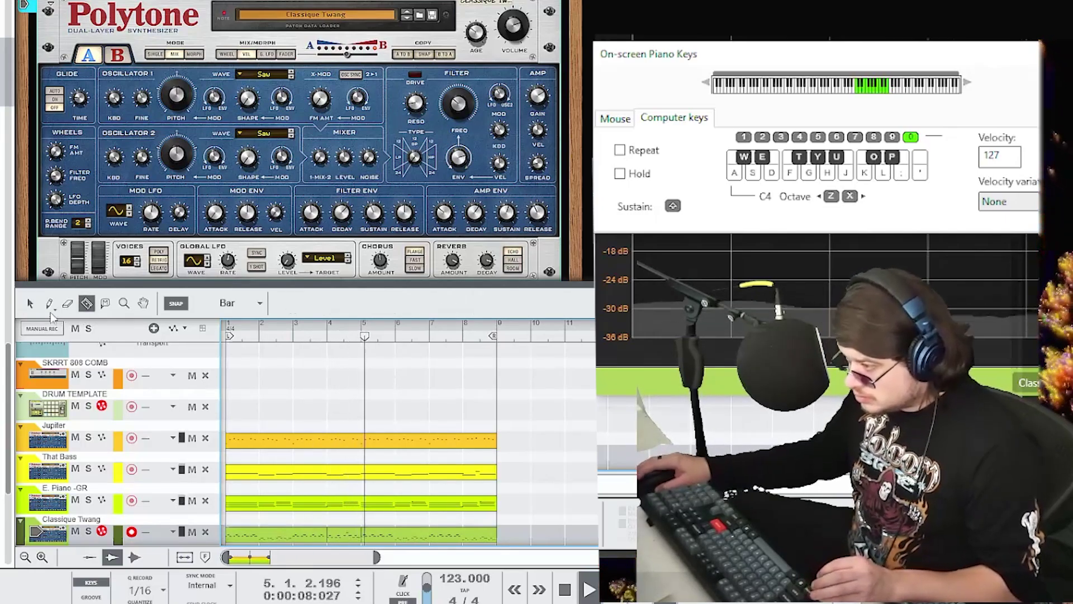
left_click(30, 304)
- Rearrange one-bar segments across the eight-bar Classique Twang part, starting from the one at bar 4, and stop playback
left_click(342, 534)
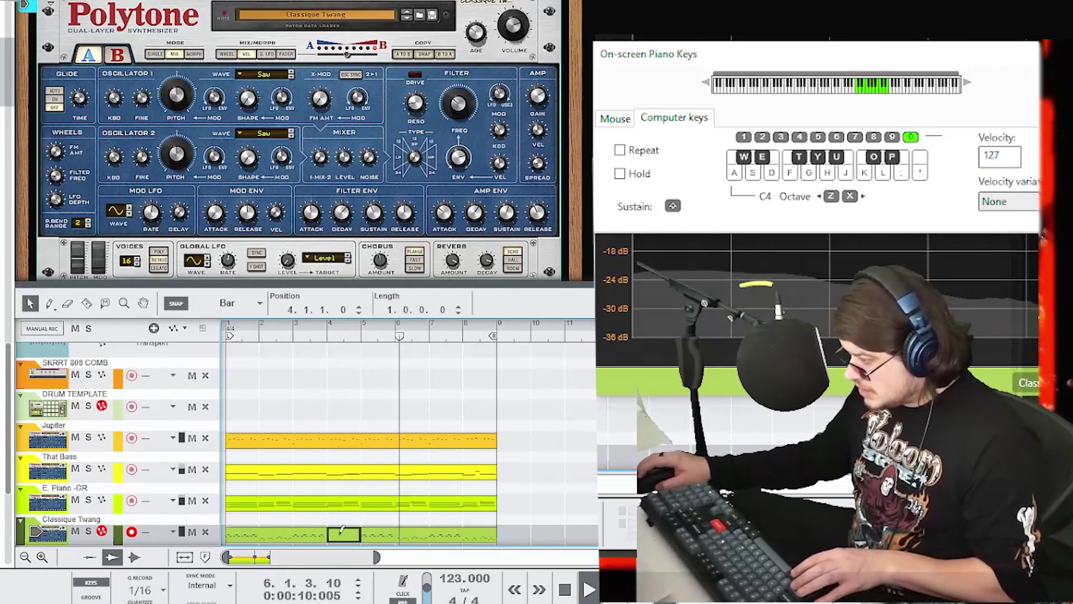
left_click(337, 537, "ctrl")
left_click_drag(289, 537, 427, 540)
left_click_drag(423, 539, 495, 538)
left_click(551, 520)
key("space")
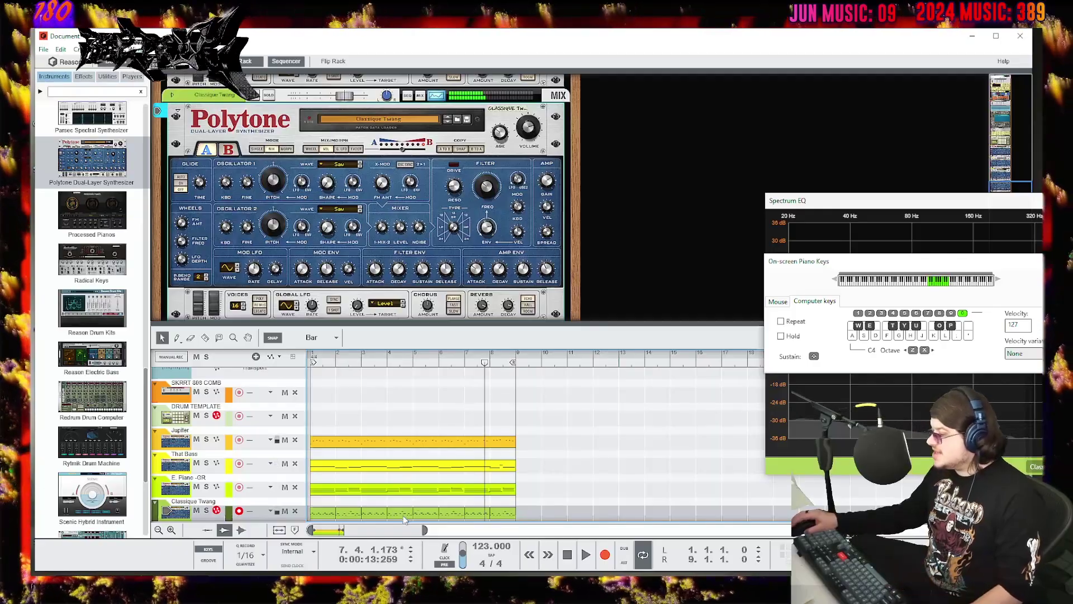
- Return the song position to bar 1 and enlarge the sequencer area so every track is in view
left_click(400, 515)
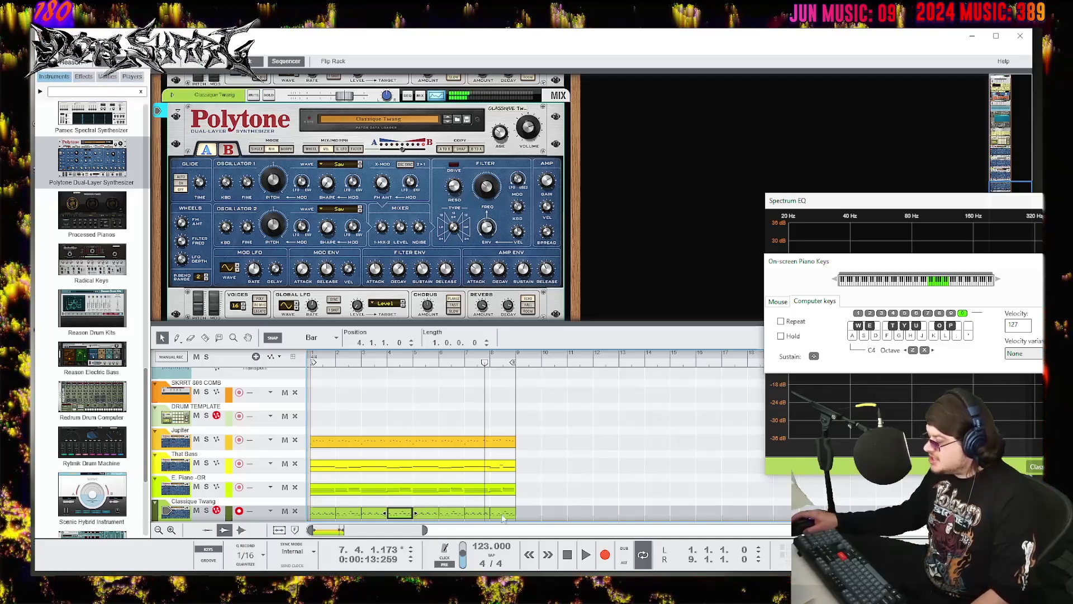
left_click(417, 388)
key("shift+Return")
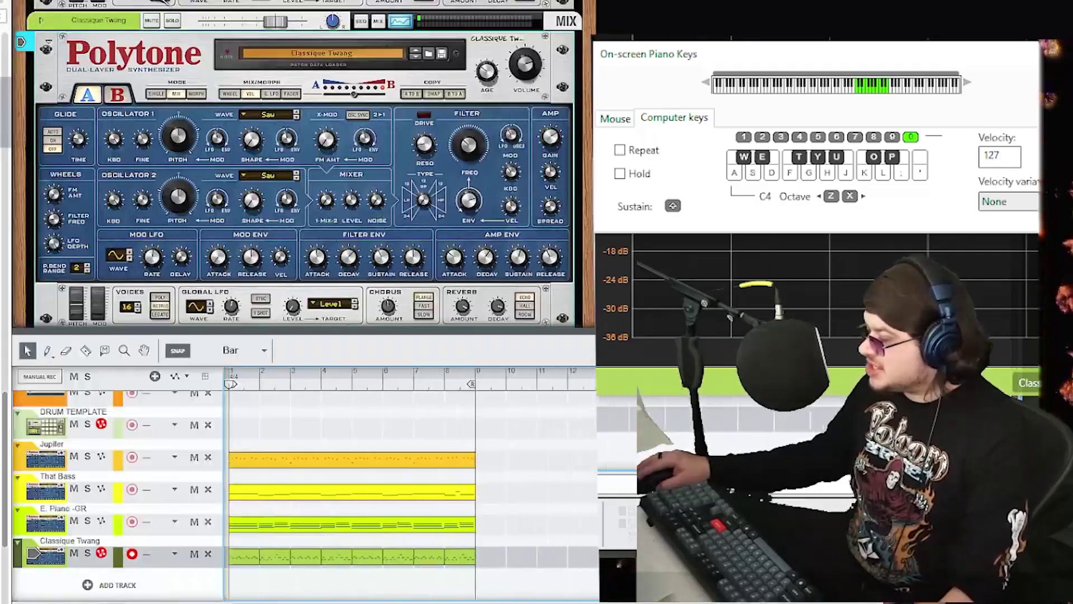
scroll(483, 508, "down", 1)
left_click_drag(425, 330, 425, 224)
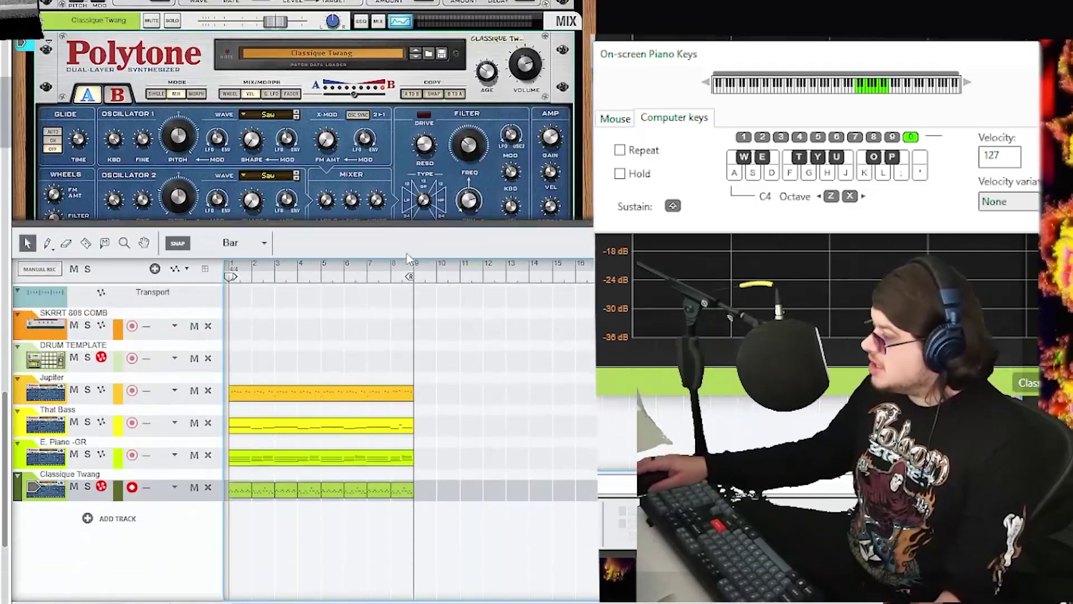
- Join all the Classique Twang segments into a single eight-bar clip
left_click(360, 393)
left_click(361, 425)
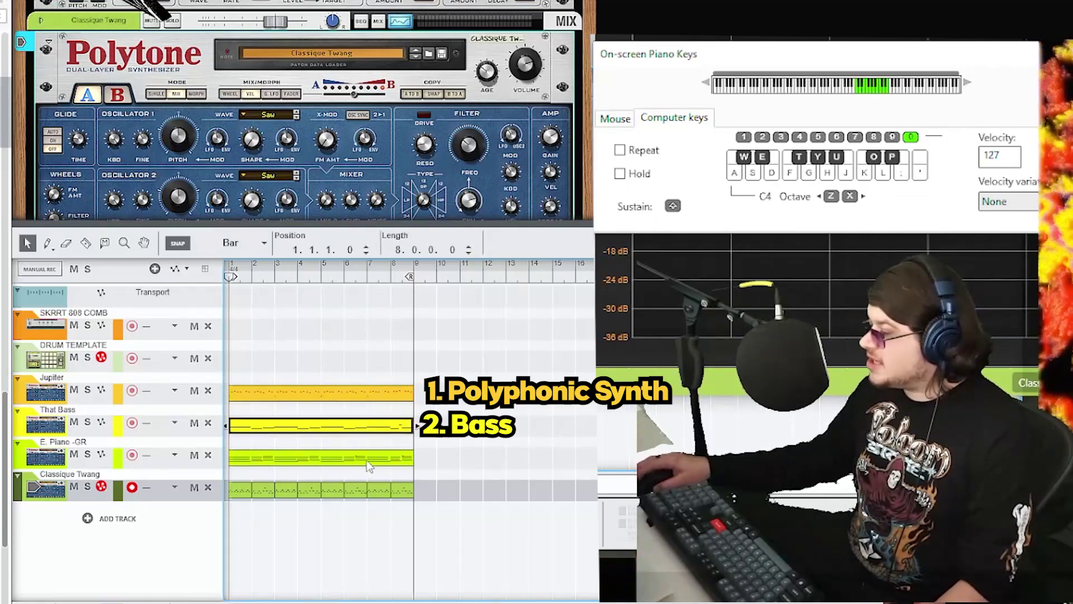
left_click(370, 460)
left_click_drag(467, 497, 245, 493)
right_click(274, 494)
left_click(337, 311)
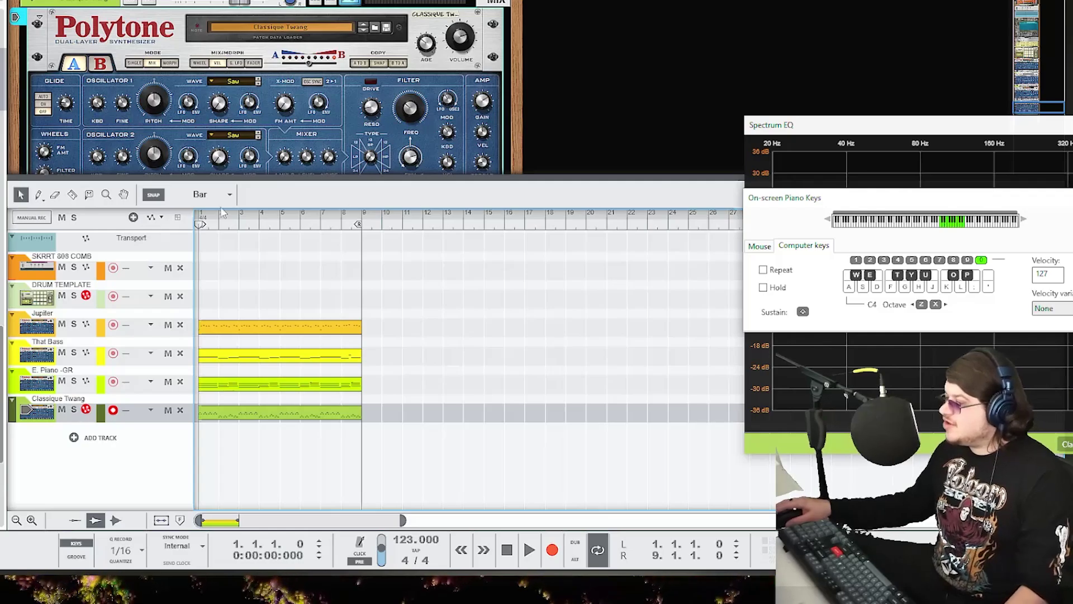
- Duplicate the eight-bar Jupiter clip three times through bar 32 and move the floating windows off the arrangement
left_click_drag(407, 318, 342, 336)
key("ctrl+d")
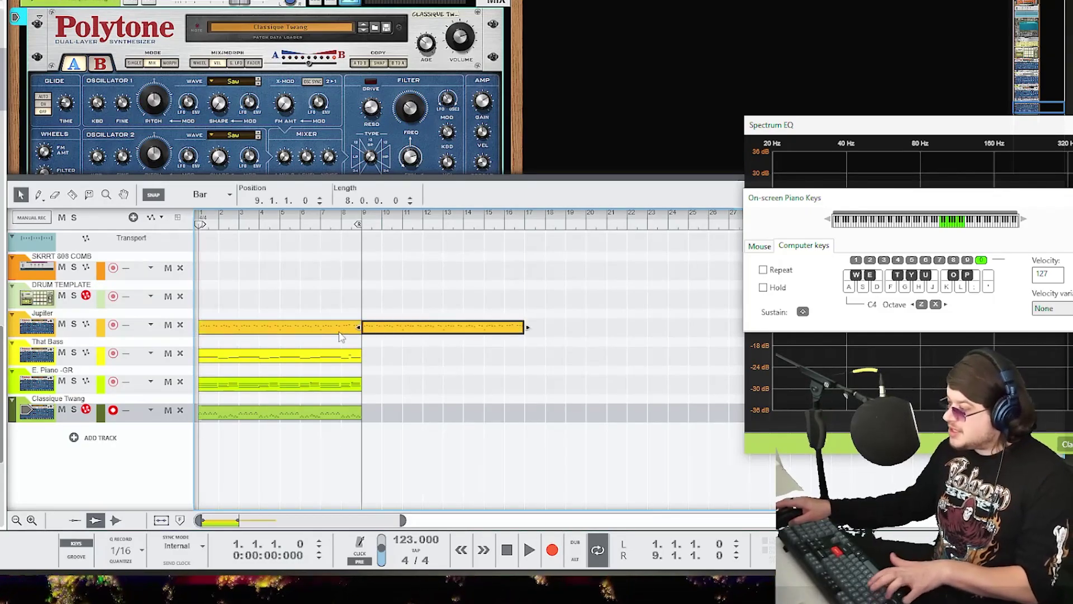
key("ctrl+d")
key("ctrl+d")
left_click_drag(814, 115, 1064, 154)
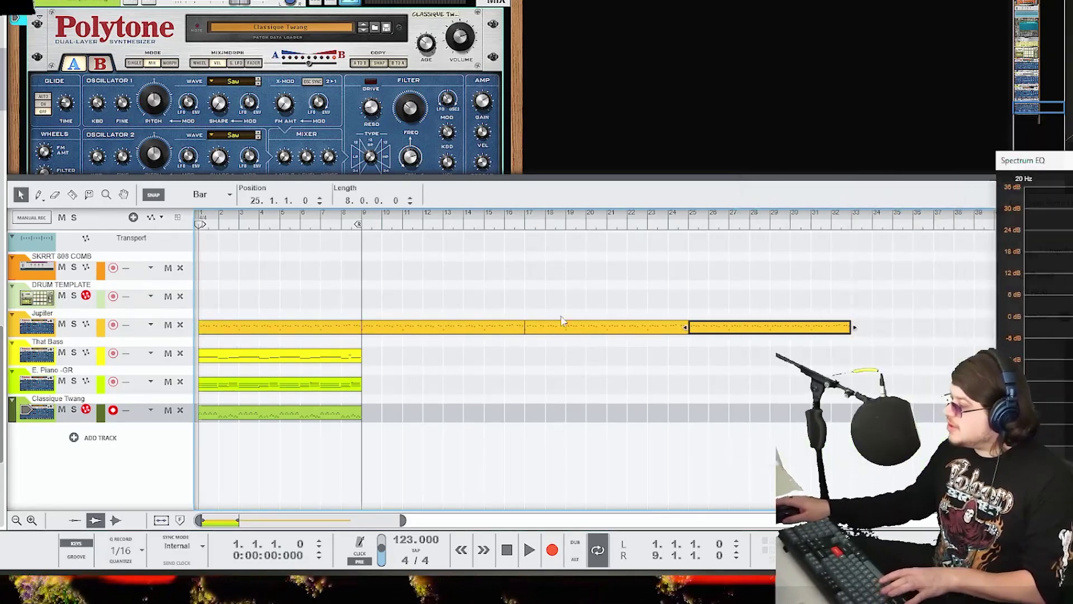
left_click(338, 310)
left_click(335, 327)
left_click(427, 331)
left_click(573, 331)
left_click(721, 331)
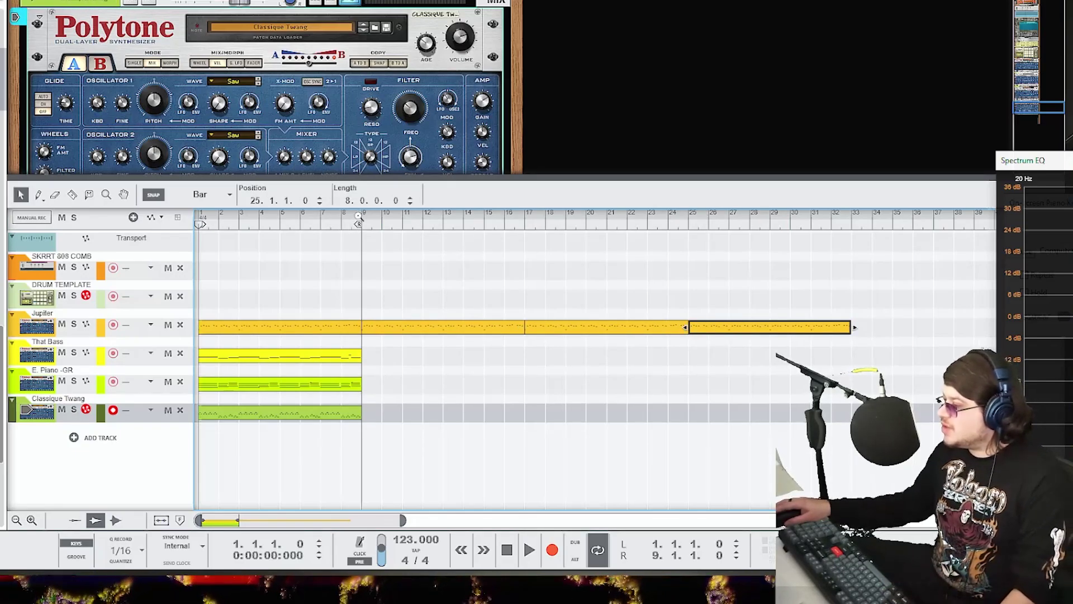
- Move the That Bass clip to start at bar 9 and duplicate it twice through bar 32
left_click_drag(260, 355, 423, 356)
key("ctrl+d")
key("ctrl+d")
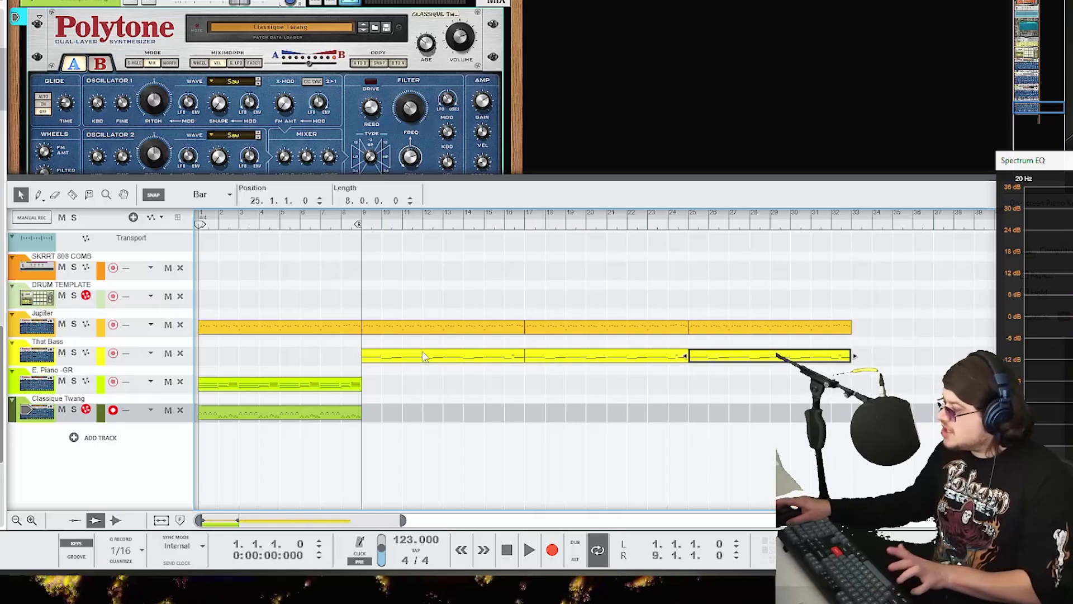
- Move the E. Piano -GR clip to start at bar 17 and duplicate it through bar 32
left_click(454, 408)
left_click_drag(327, 394, 634, 379)
key("ctrl+d")
key("ctrl+d")
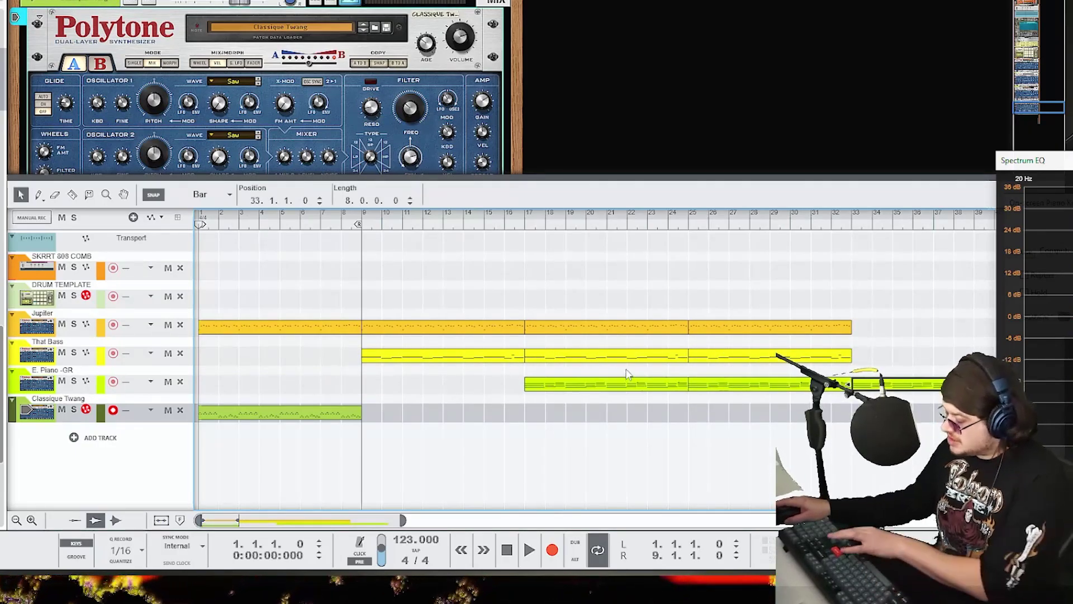
- Move the Classique Twang clip to bar 25, set the loop end to bar 33 and play the arrangement
left_click_drag(337, 424, 335, 423)
left_click_drag(311, 416, 801, 420)
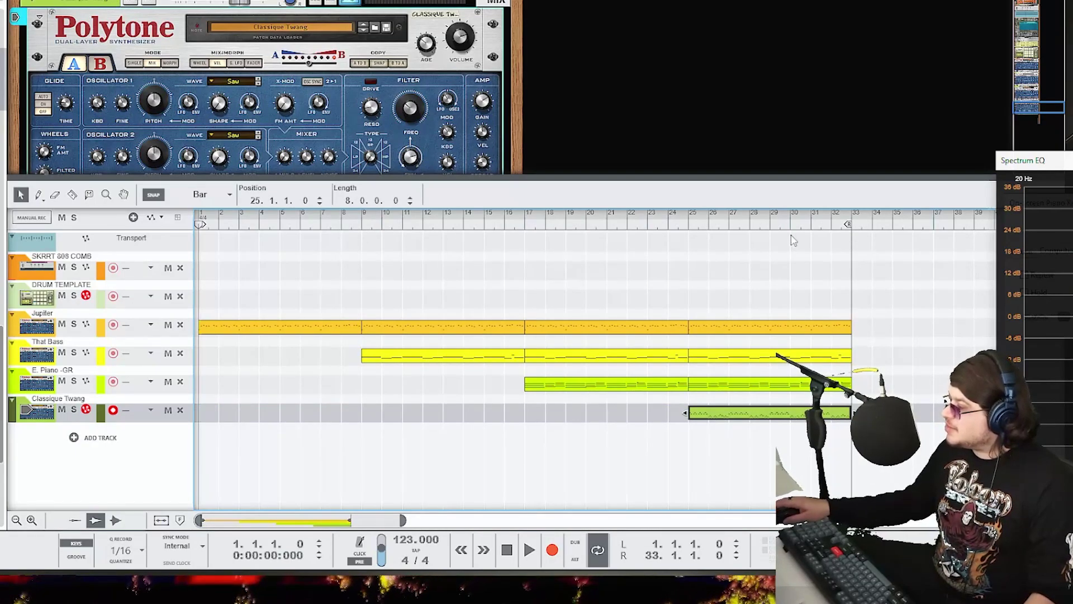
key("space")
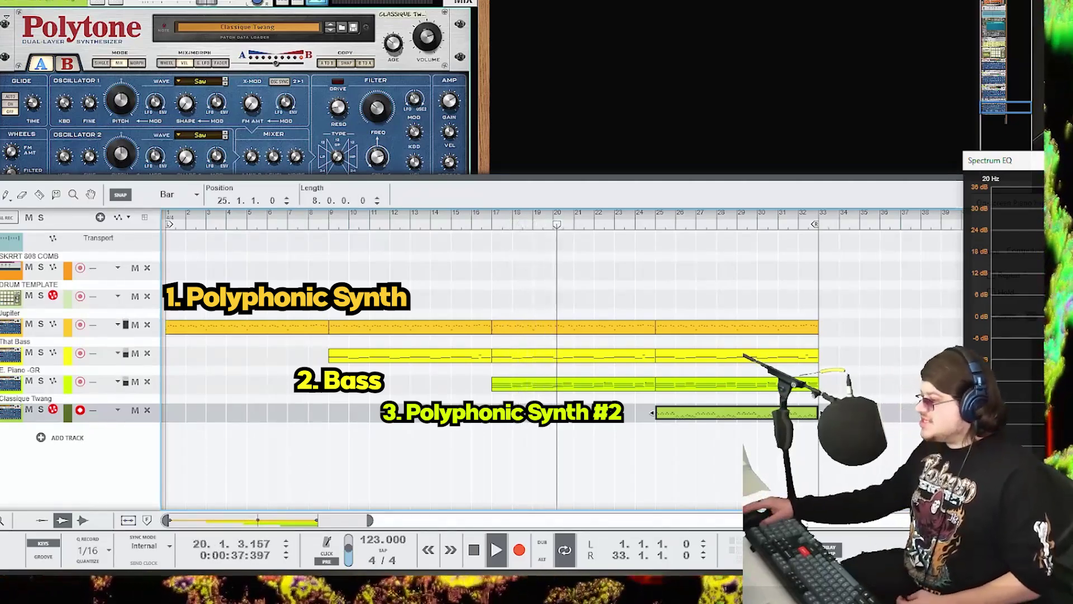
- Add a second note lane to the E. Piano -GR track and record a high part on it from bar 24 through bar 32
left_click(106, 387)
left_click(520, 549)
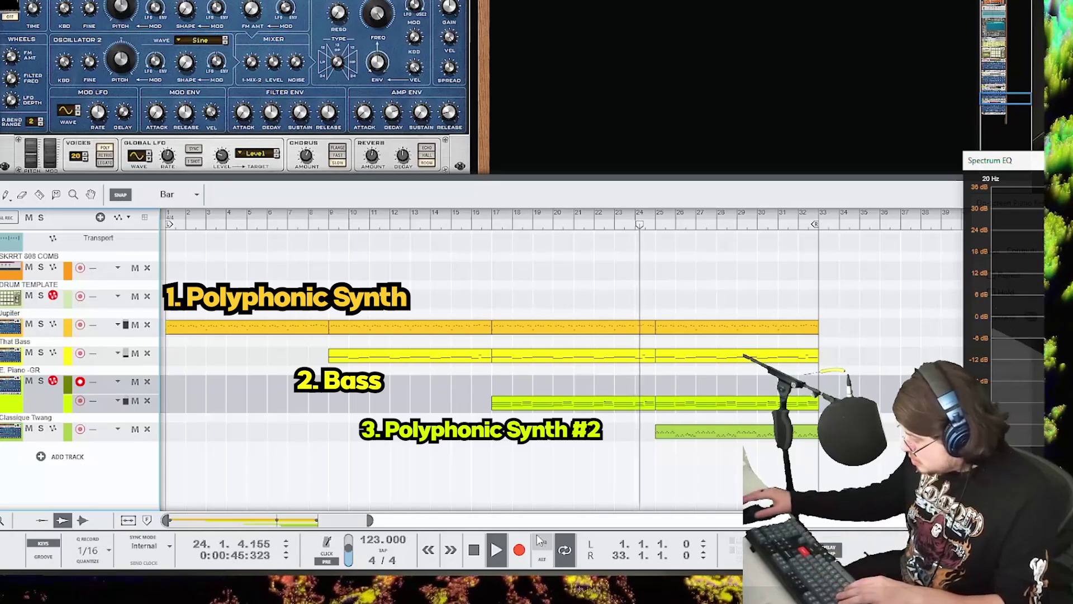
left_click(517, 550)
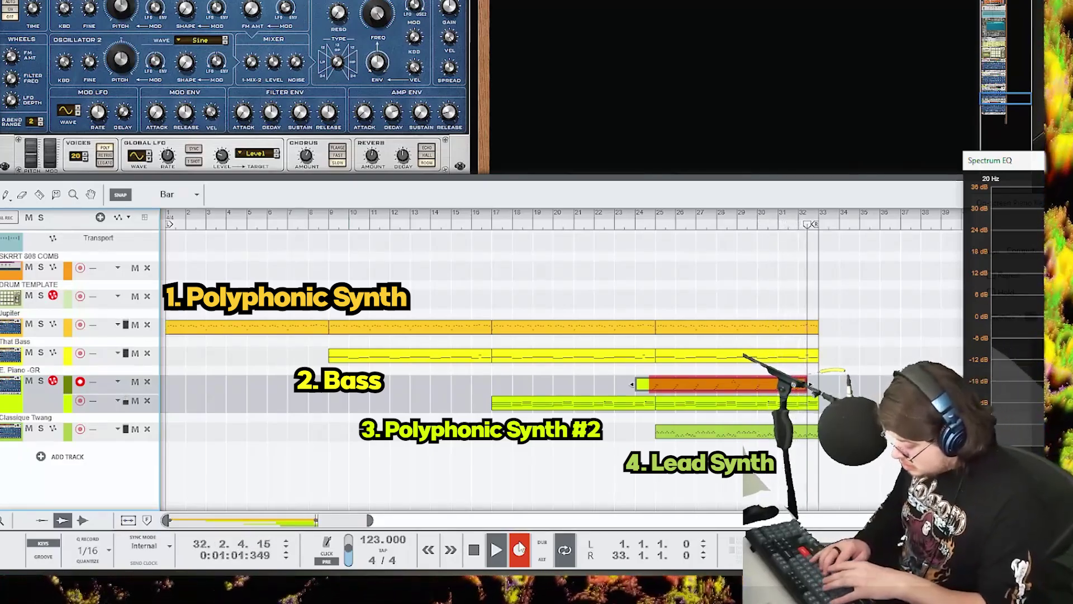
key("space")
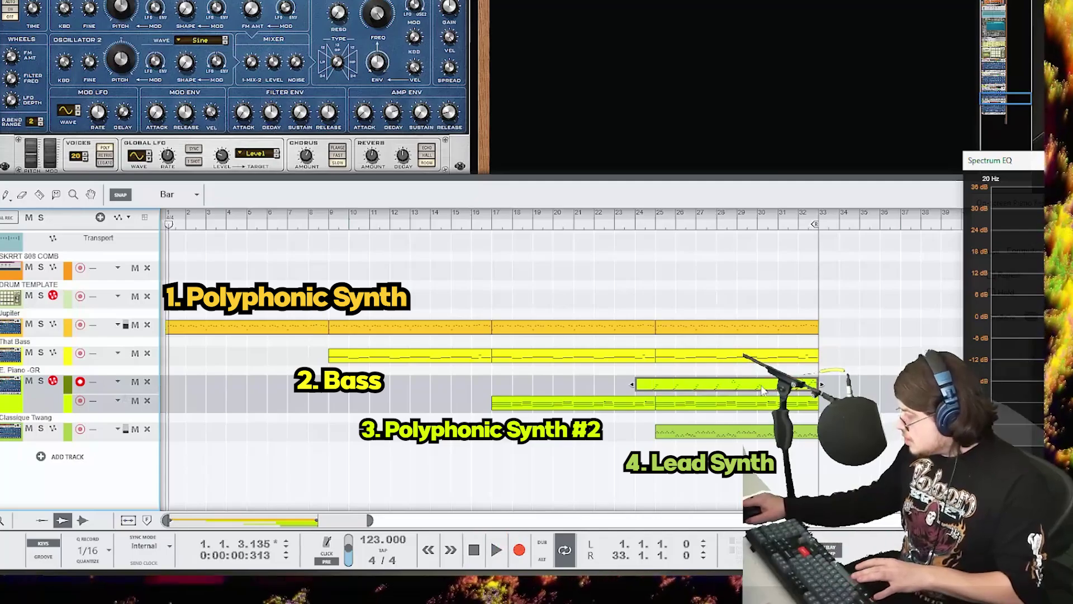
- Play the newly recorded E. Piano -GR clip from bar 25 and open it for note editing
right_click(763, 390)
left_click(791, 350)
left_click(658, 226)
key("space")
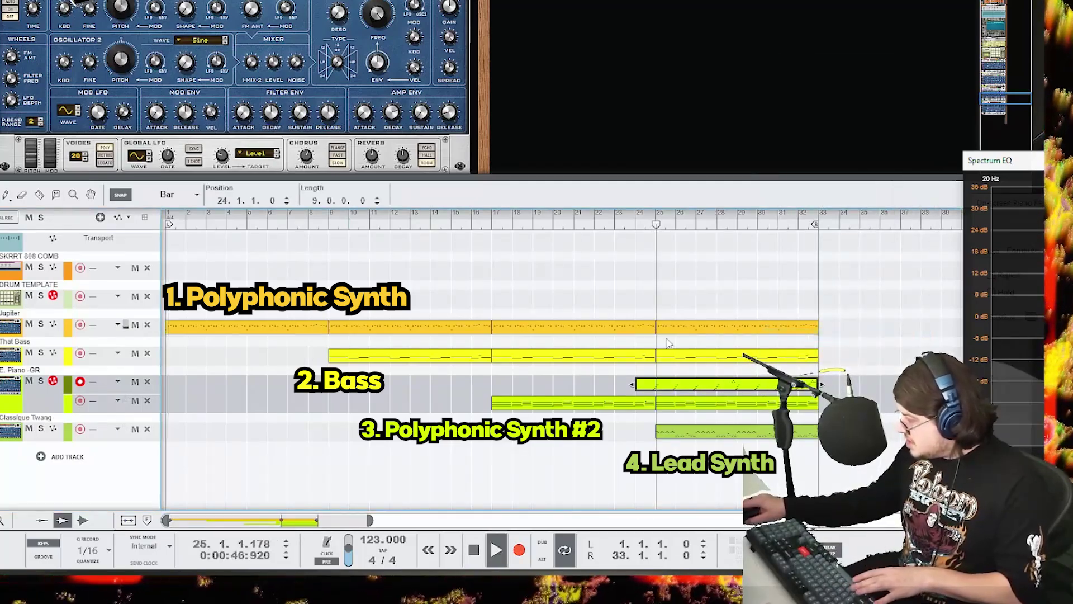
double_click(708, 385)
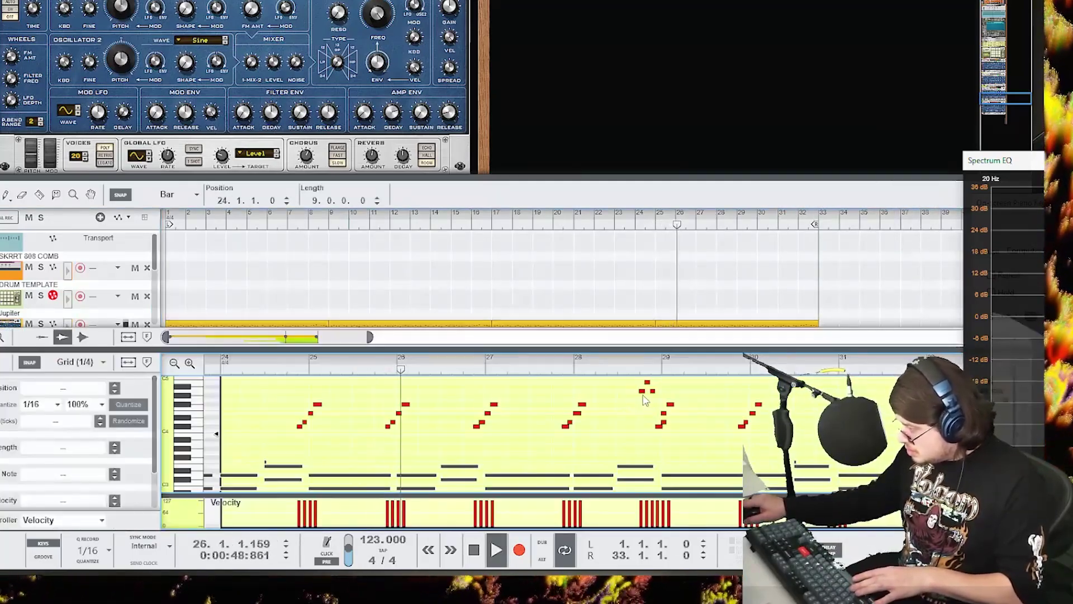
scroll(644, 399, "up", 2)
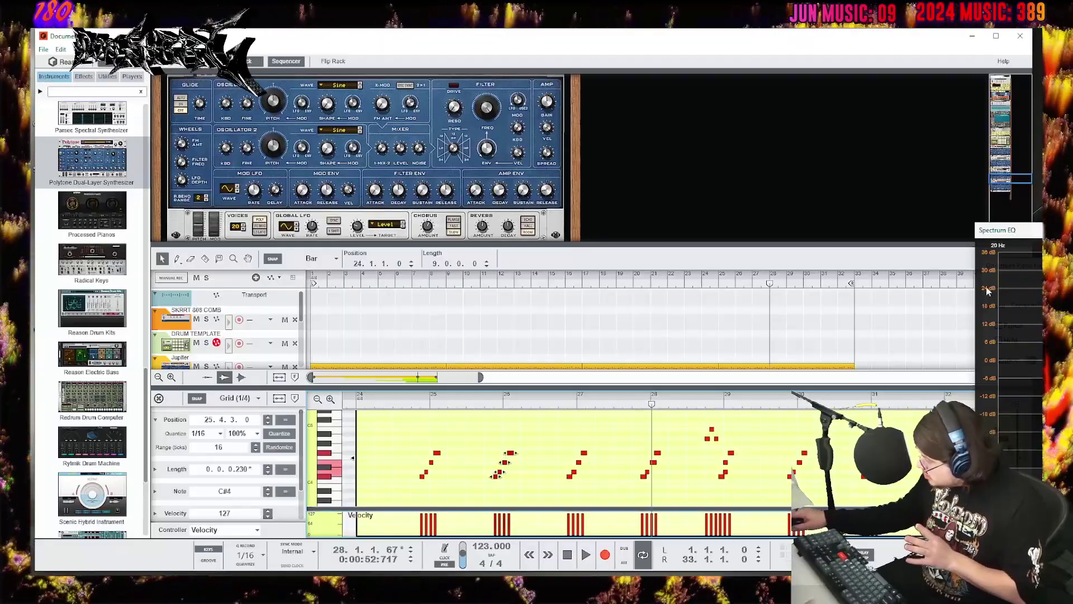
- Enlarge the note editor and move the Spectrum EQ and On-screen Piano Keys windows clear of it
left_click_drag(997, 230, 932, 77)
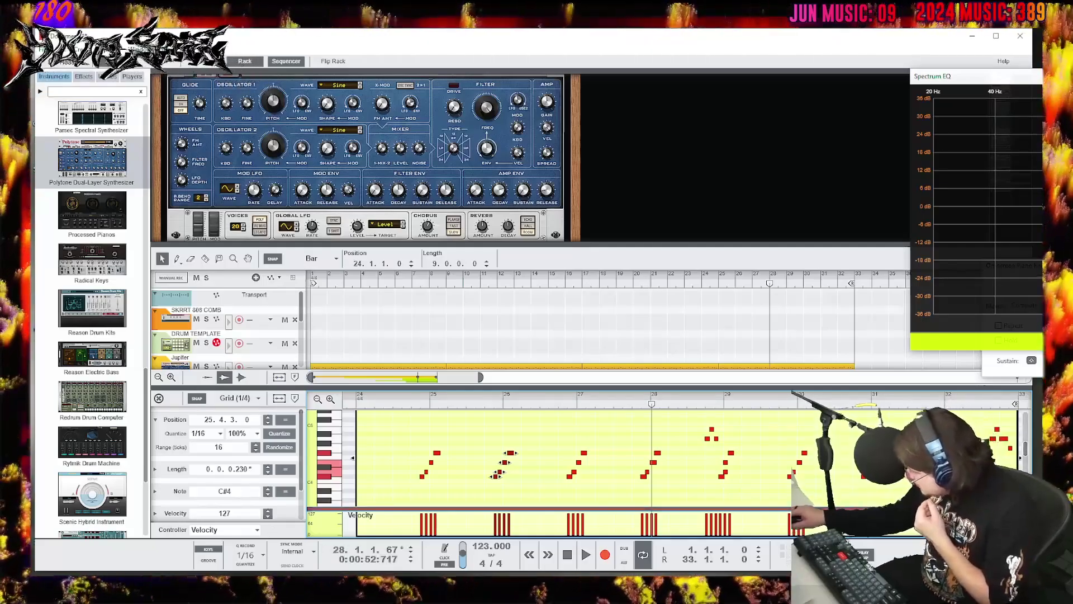
left_click_drag(393, 508, 393, 516)
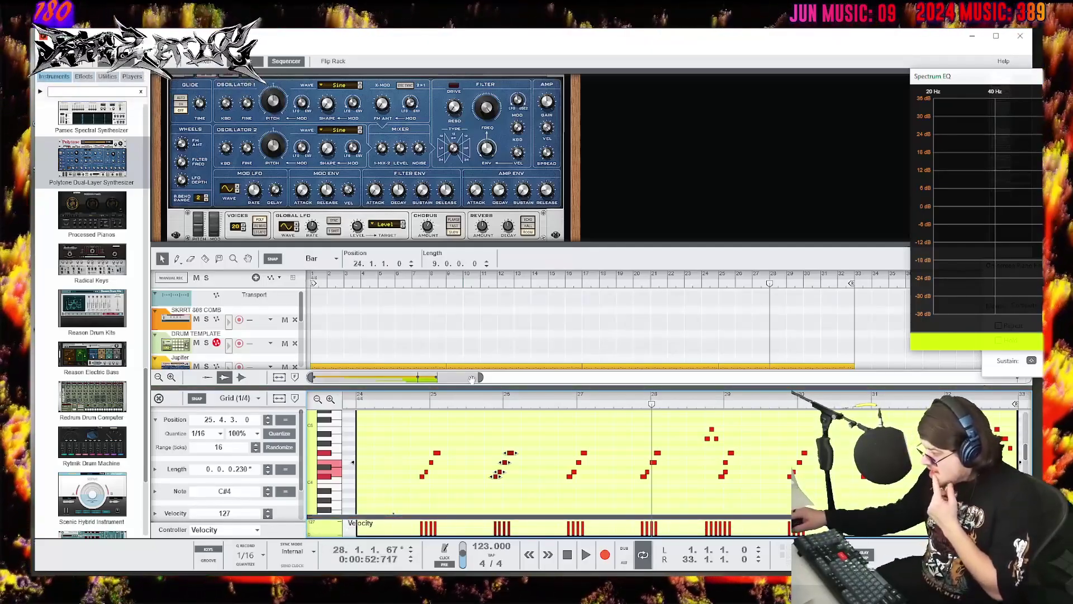
left_click(674, 443)
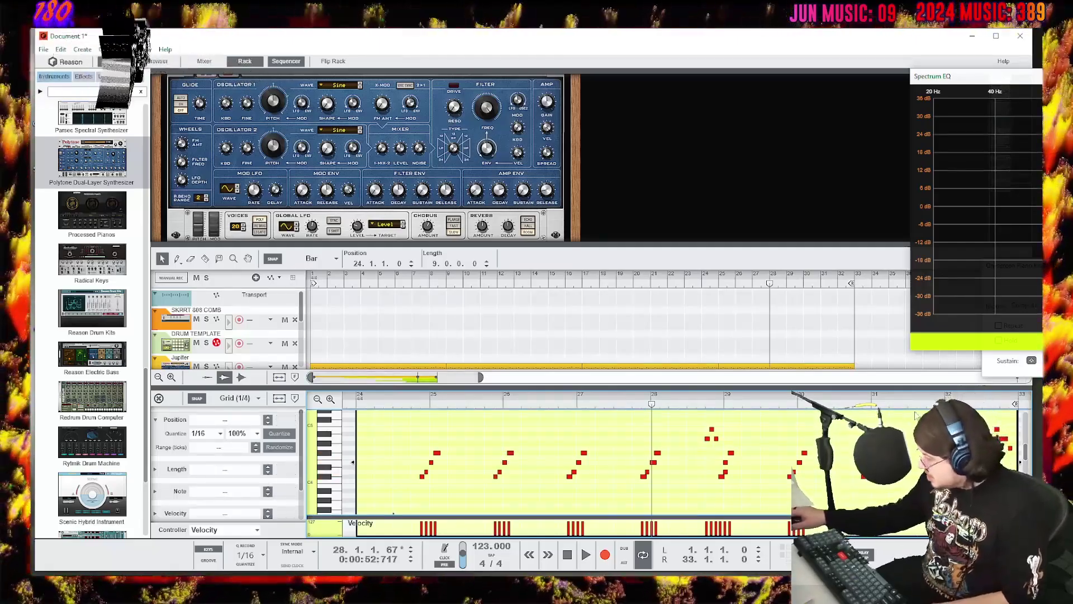
left_click_drag(772, 387, 772, 270)
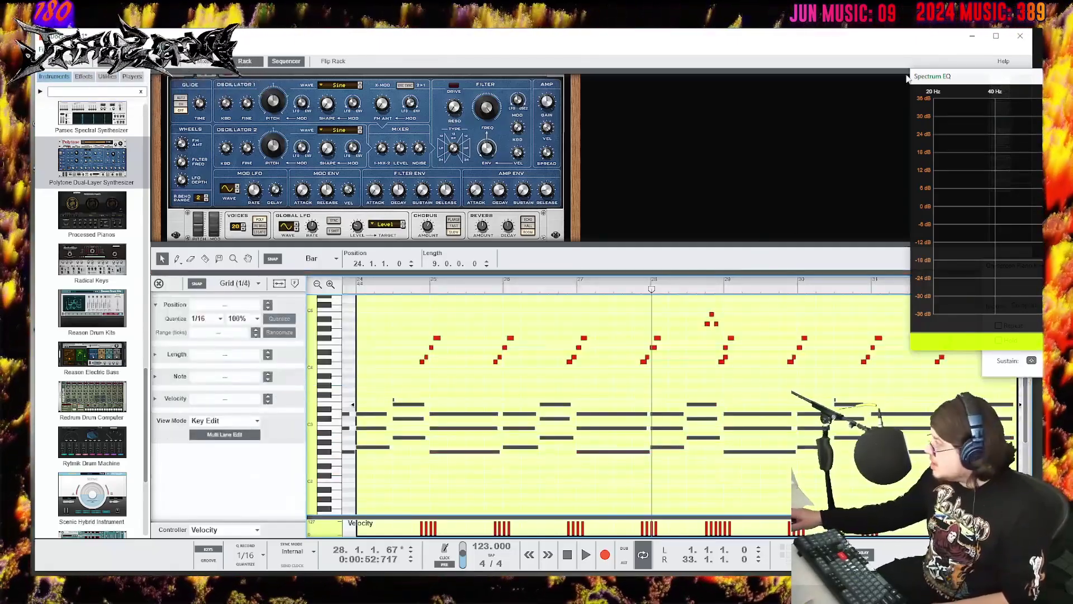
left_click_drag(945, 76, 1065, 376)
left_click_drag(1007, 266, 775, 48)
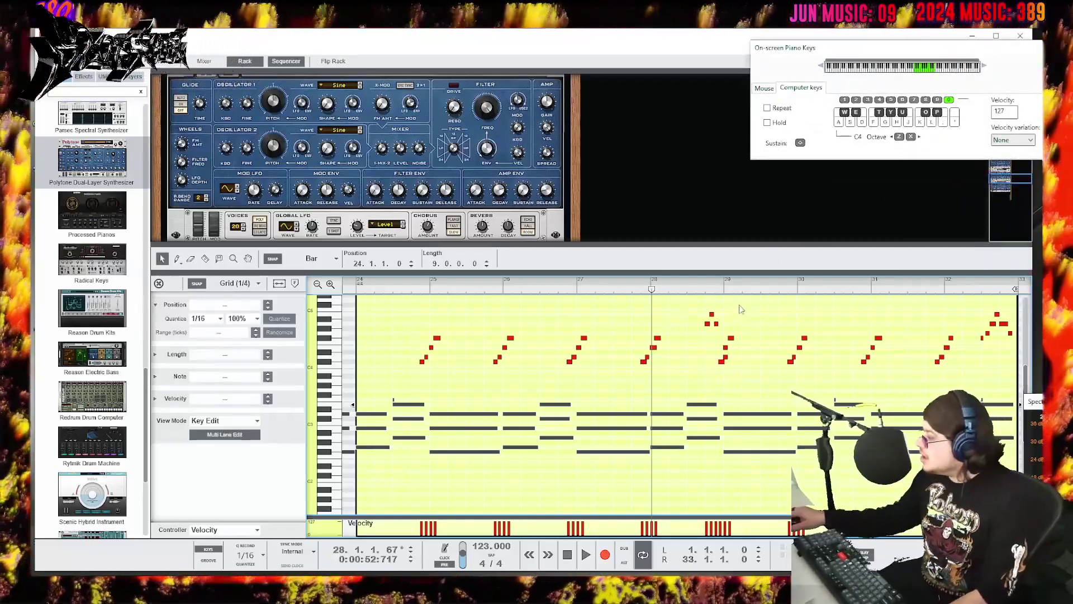
- Raise notes of the closing run in bar 32, with 32.3.1 at A4 and 32.3.3 and 32.4.1 at B4, checking by playback
left_click(708, 324)
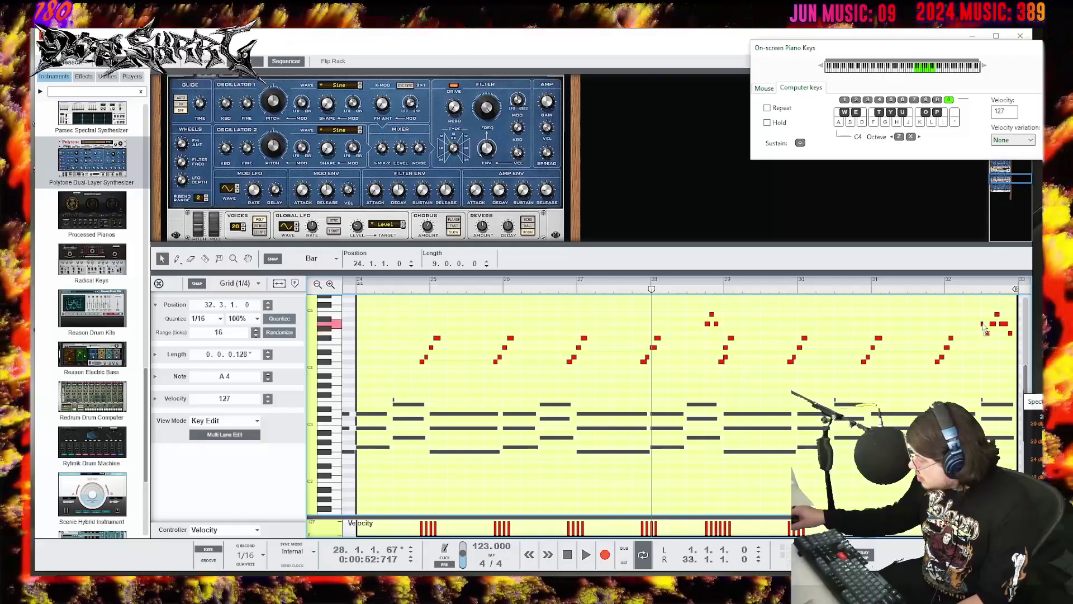
key("space")
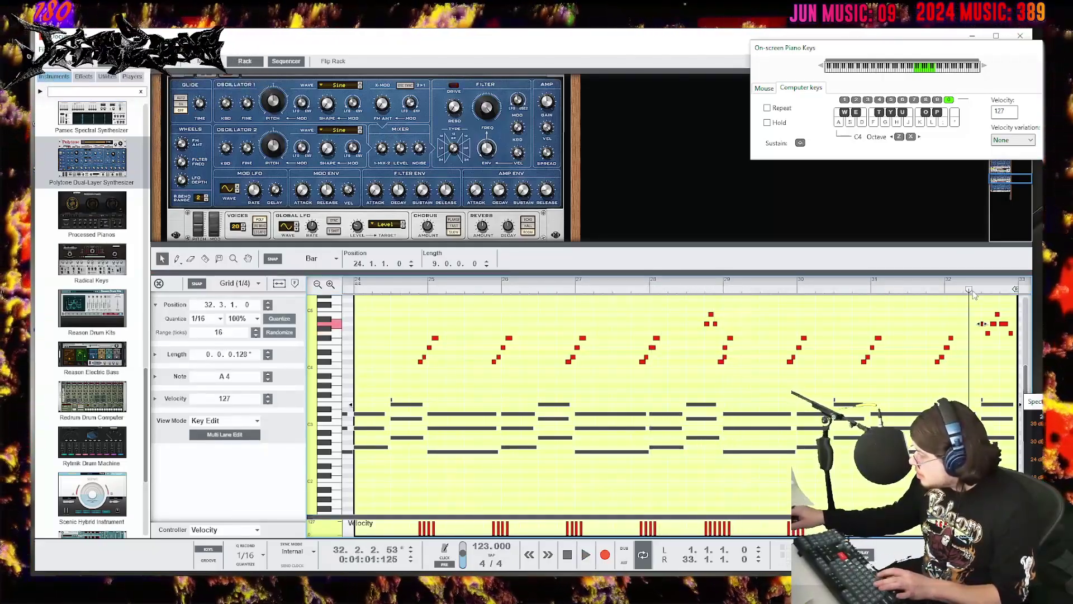
key("space")
left_click_drag(961, 281, 930, 289)
key("space")
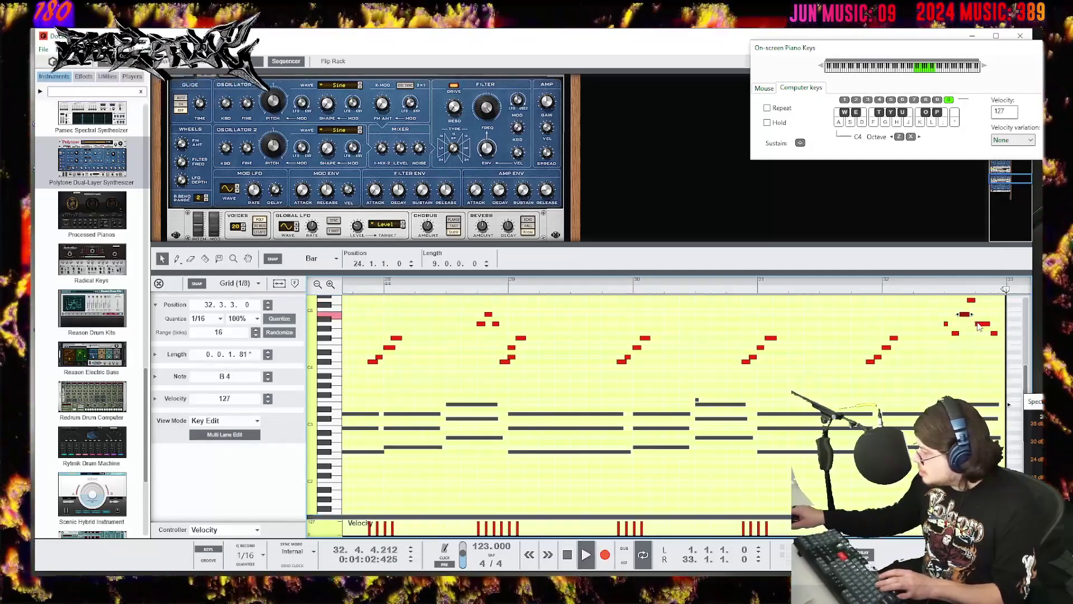
left_click_drag(979, 325, 979, 314)
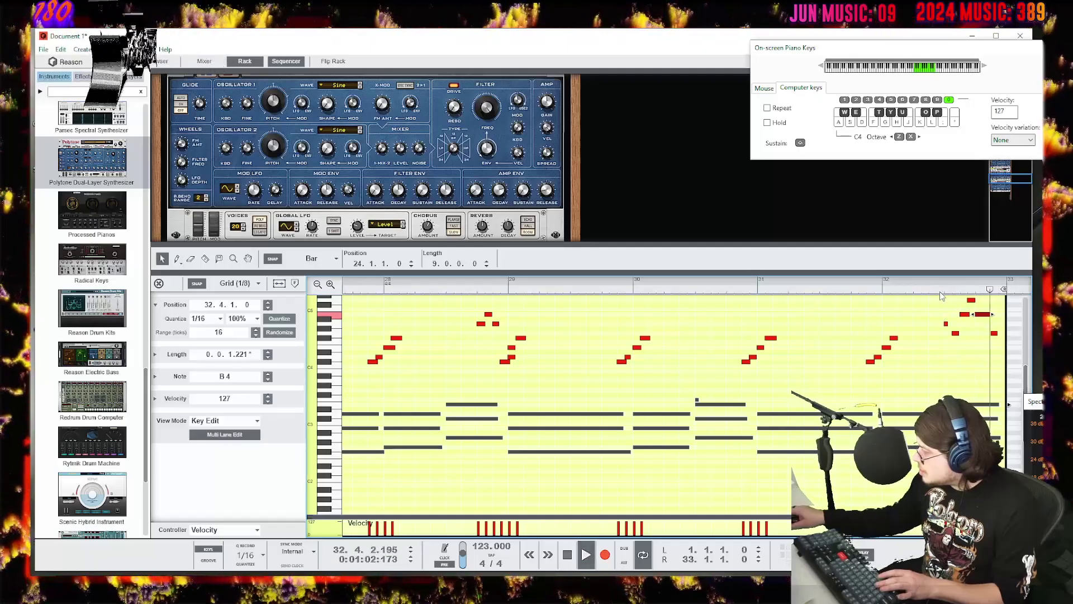
key("space")
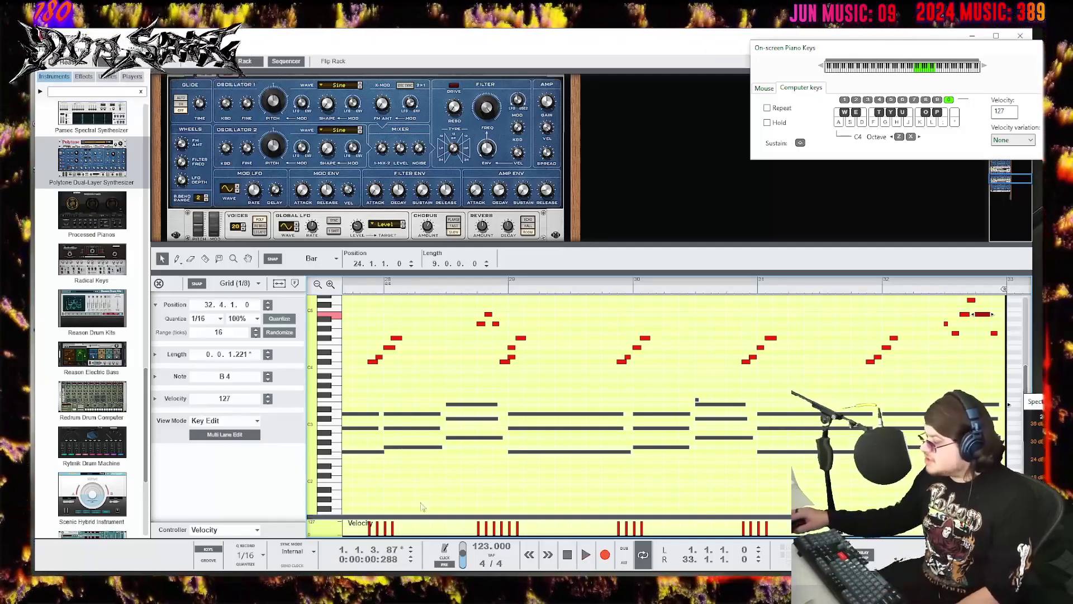
- Return from the note editor to the arrangement and start exporting it as an audio file
left_click_drag(654, 283, 655, 240)
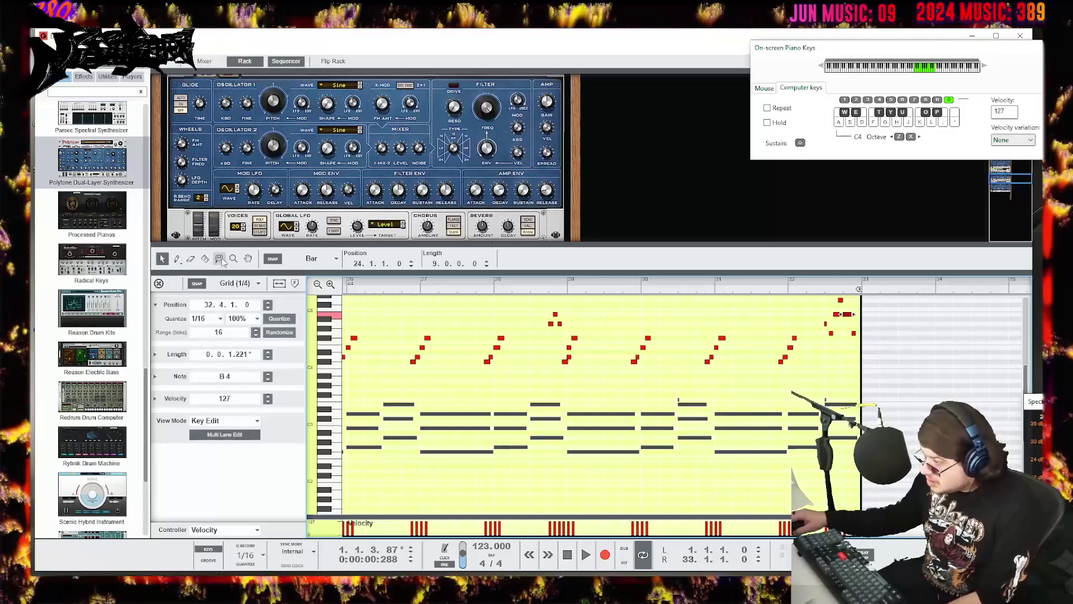
key("shift+Tab")
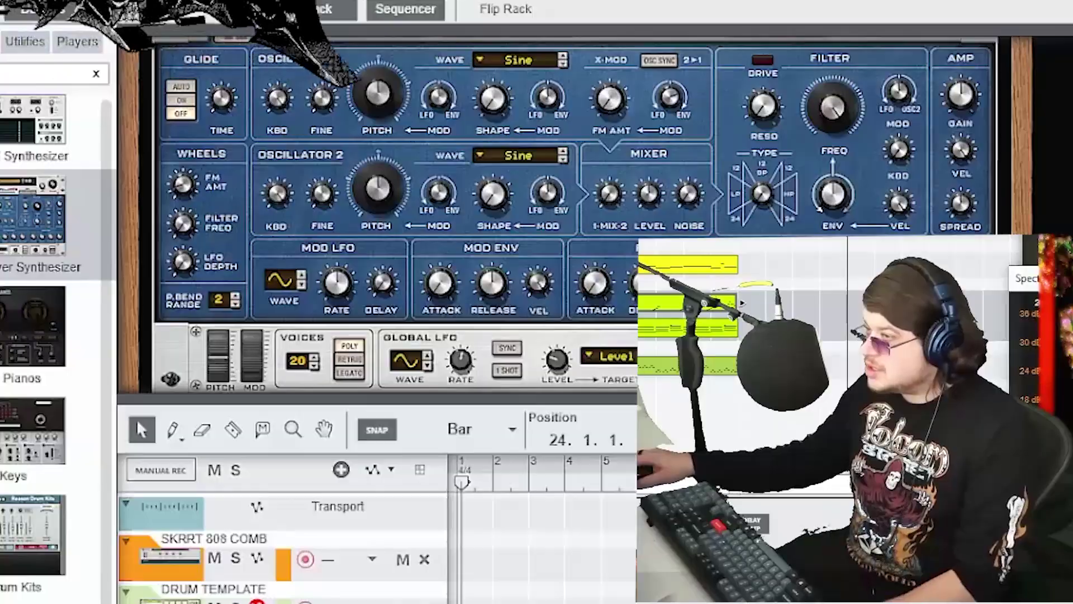
left_click(43, 49)
left_click(55, 413)
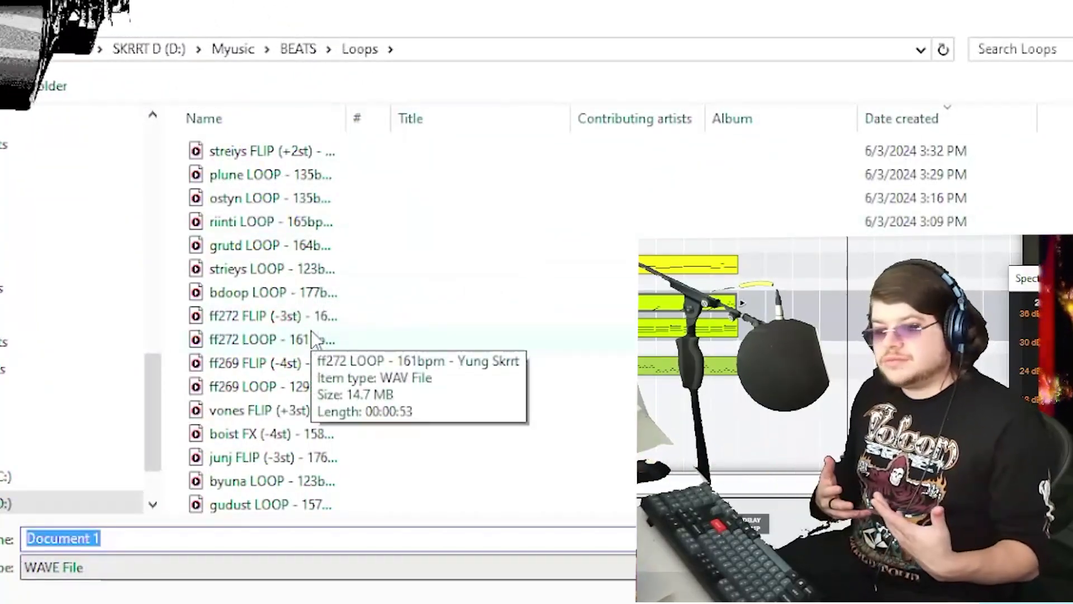
- Save the export as a WAVE file in the Loops folder, named "blink LOOP - 123bpm -" followed by the artist name
type("BLI")
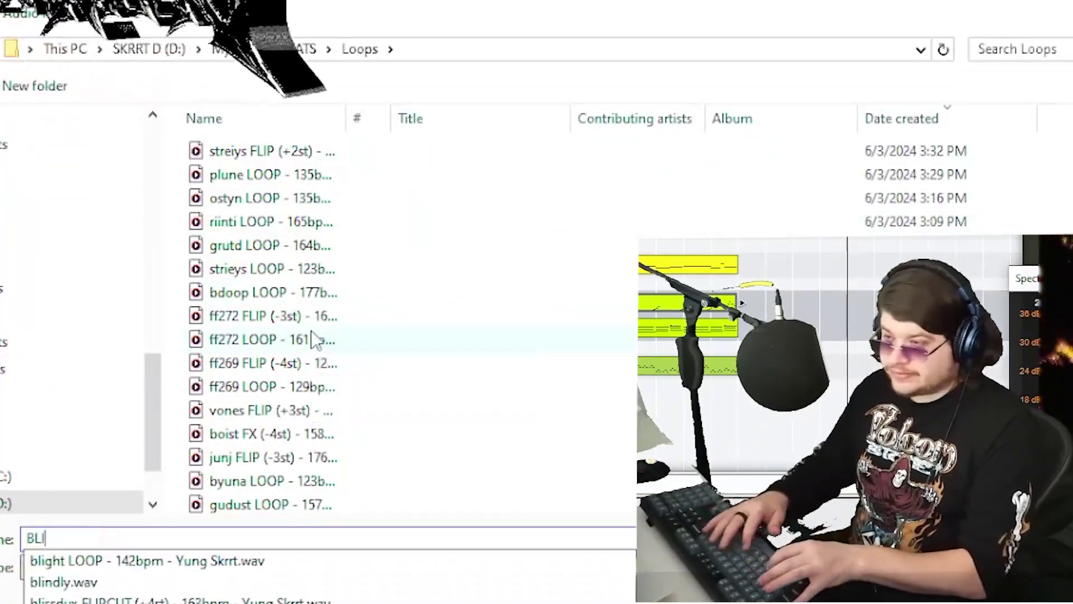
type("NK bl")
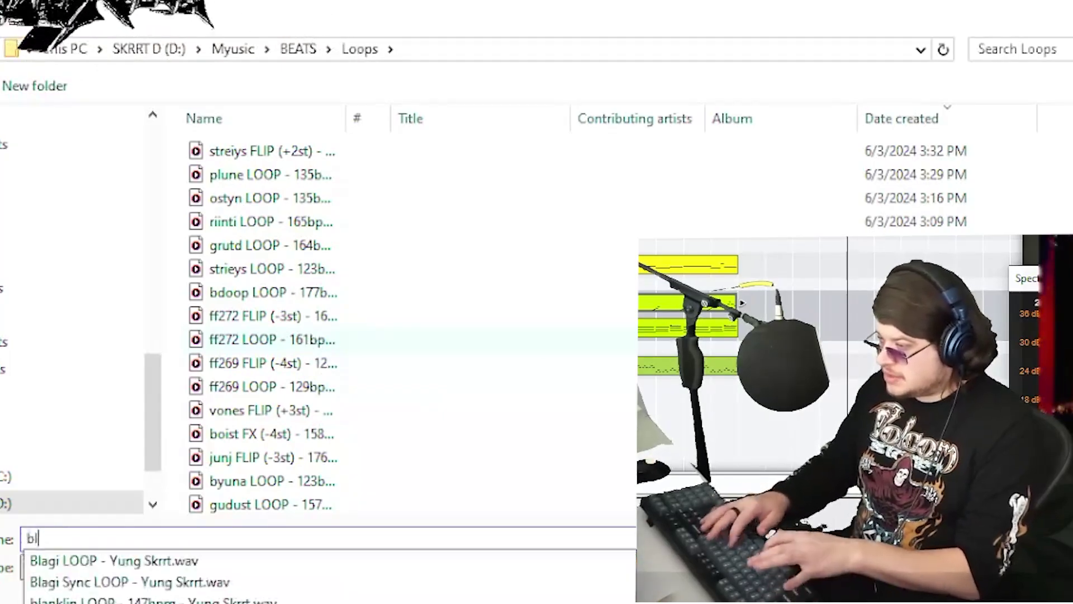
type("ink LOOP - 123bpm - Yung")
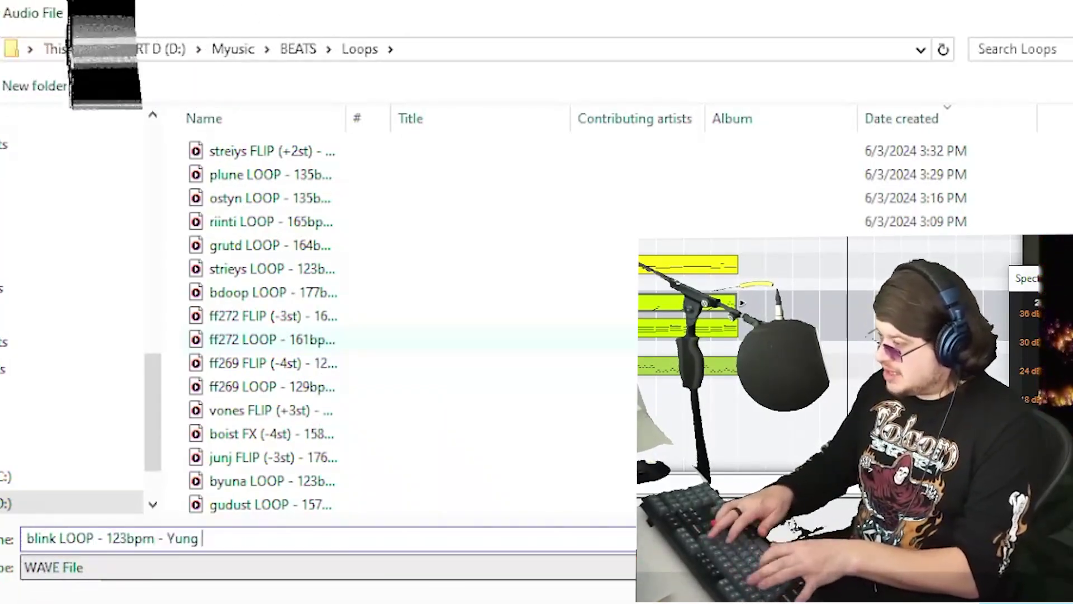
type("Skrrt")
key("Return")
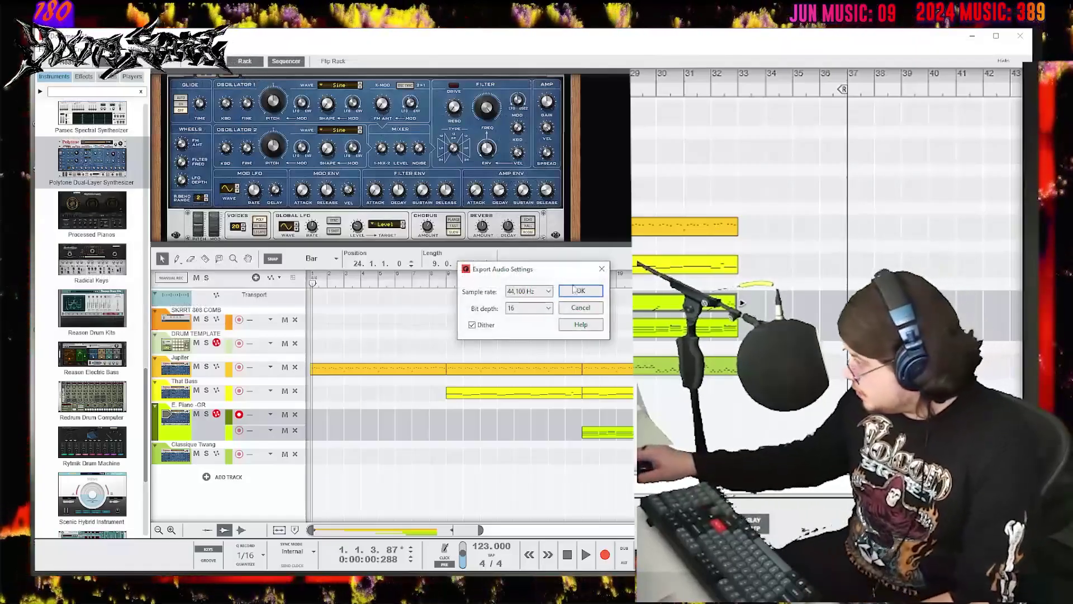
- Render the WAVE export at 44,100 Hz and 16 bit with dither enabled
left_click(577, 290)
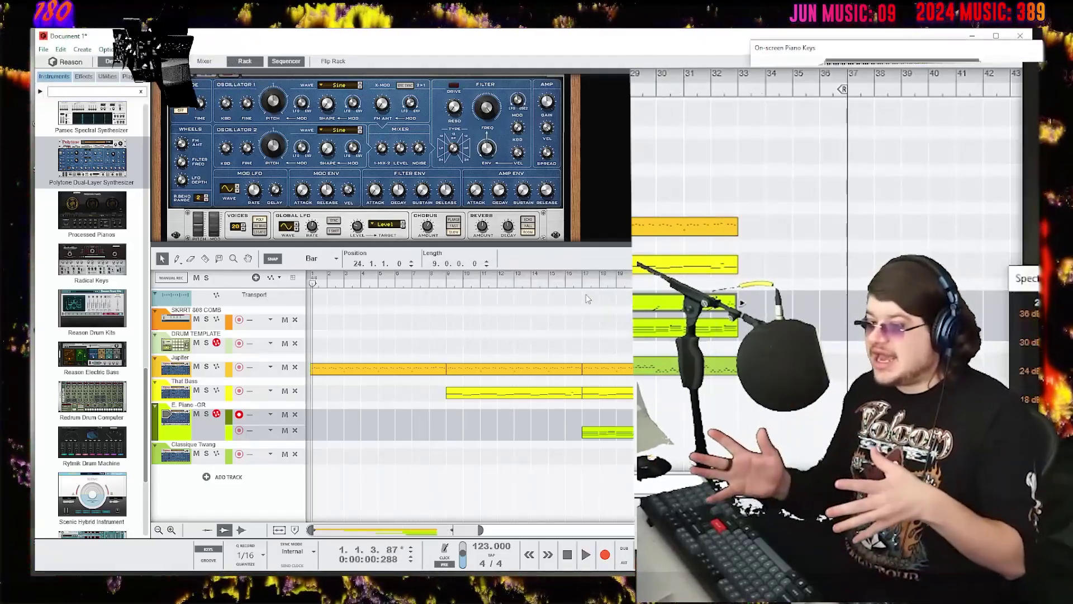
left_click_drag(738, 215, 894, 241)
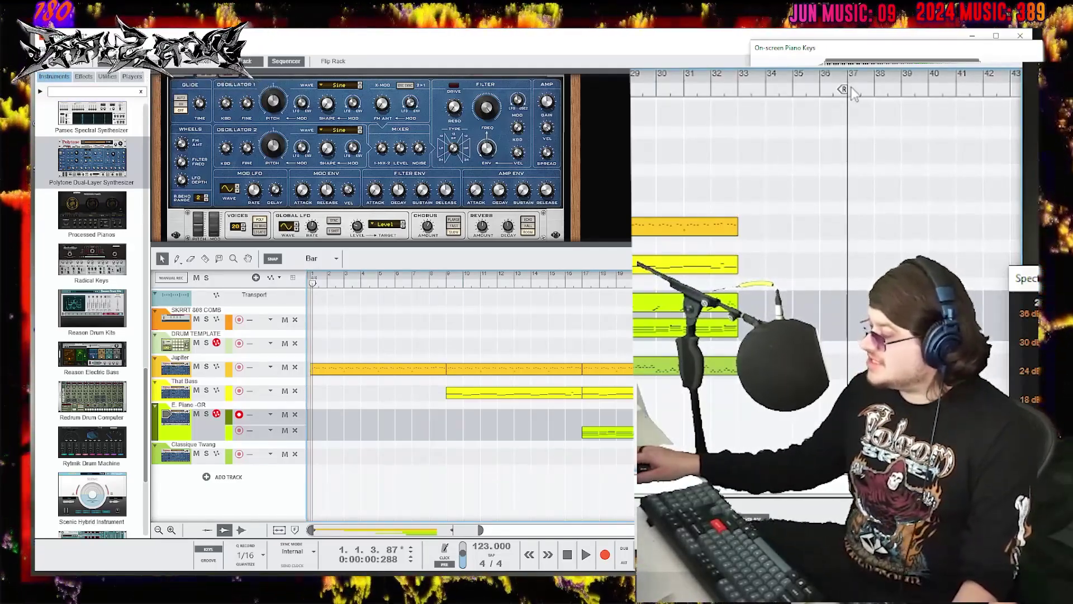
left_click_drag(750, 177, 842, 242)
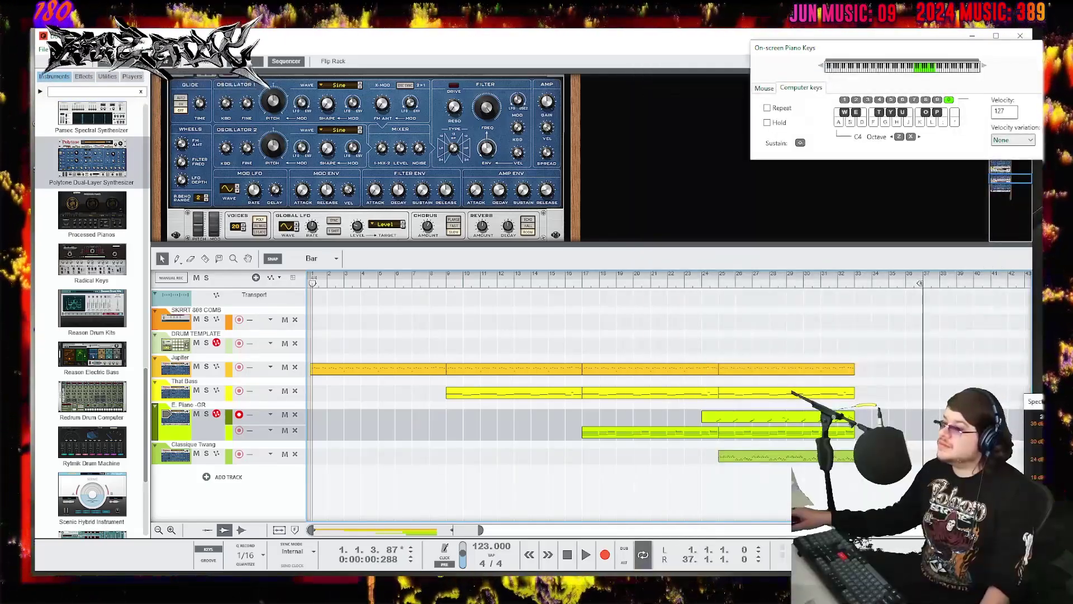
- Import the exported blink LOOP file from the Loops folder as an audio track, with clip level -4.65 dB and transpose 2.00
left_click(157, 62)
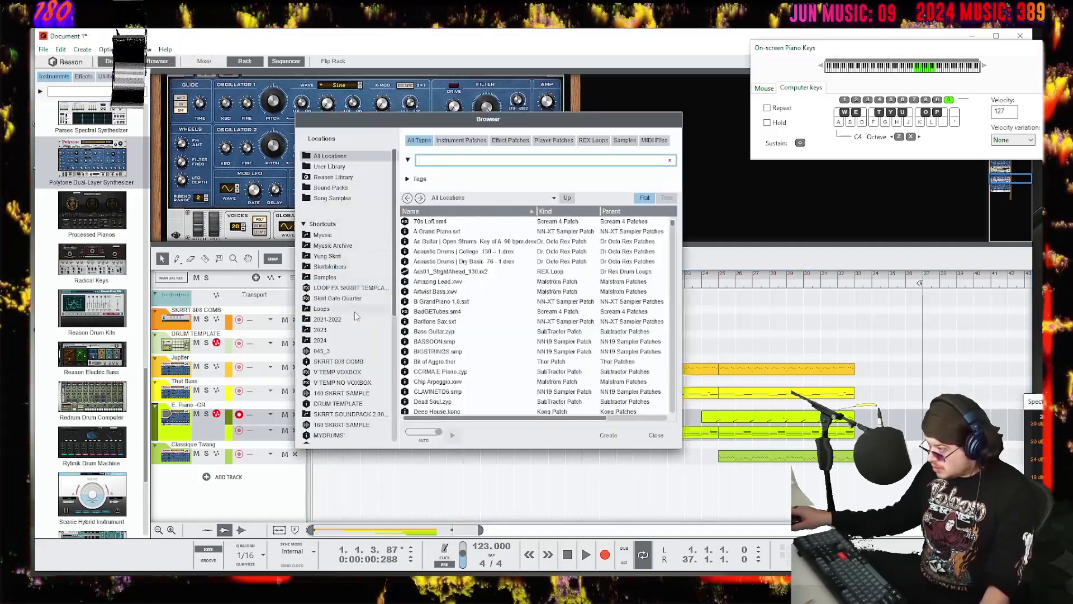
left_click(335, 308)
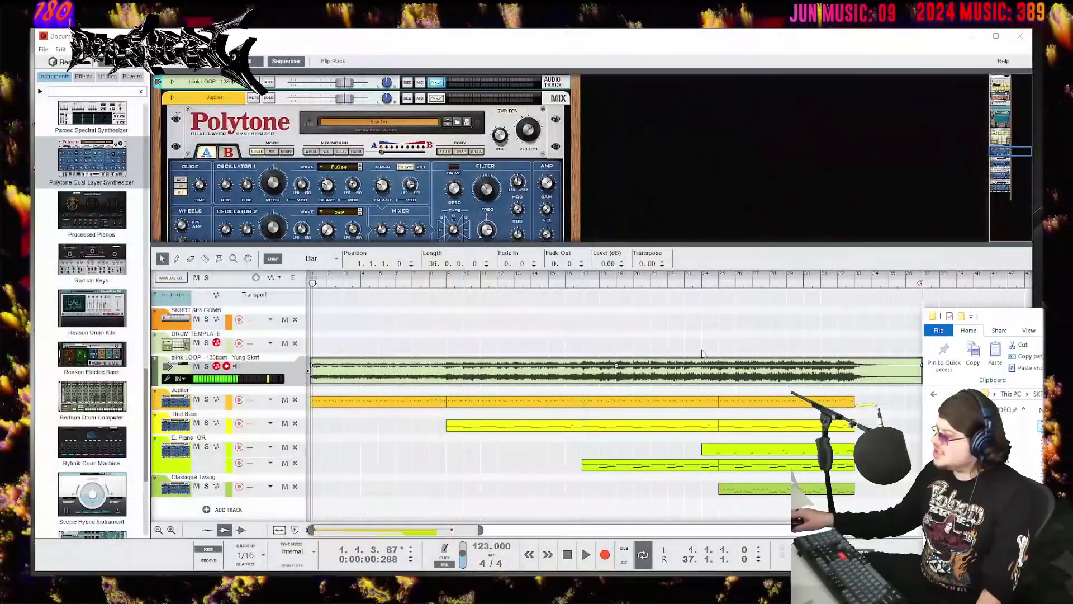
left_click(620, 369)
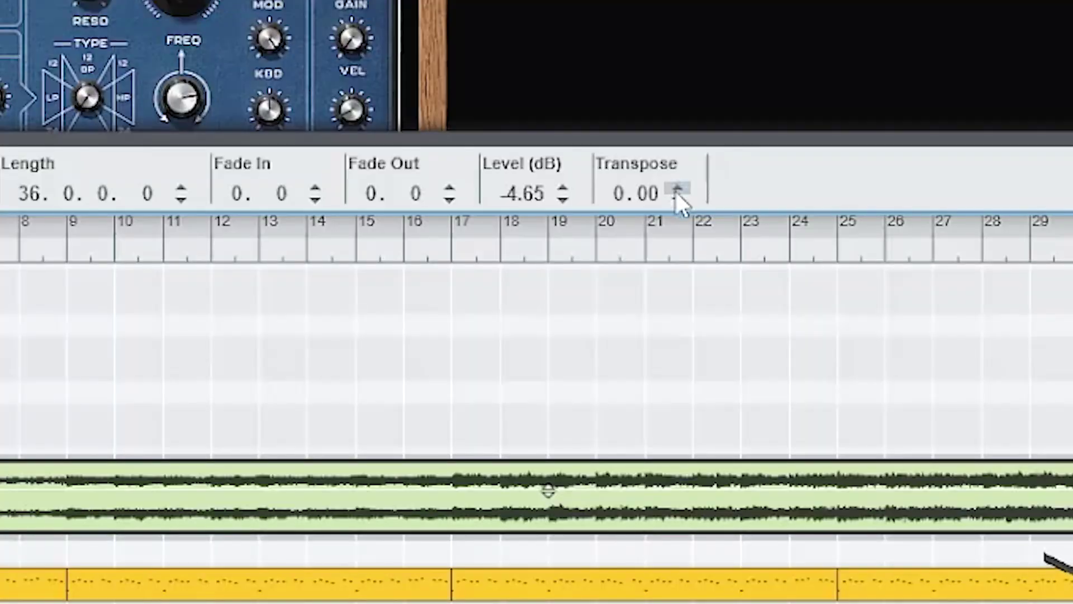
left_click(677, 190)
left_click(678, 190)
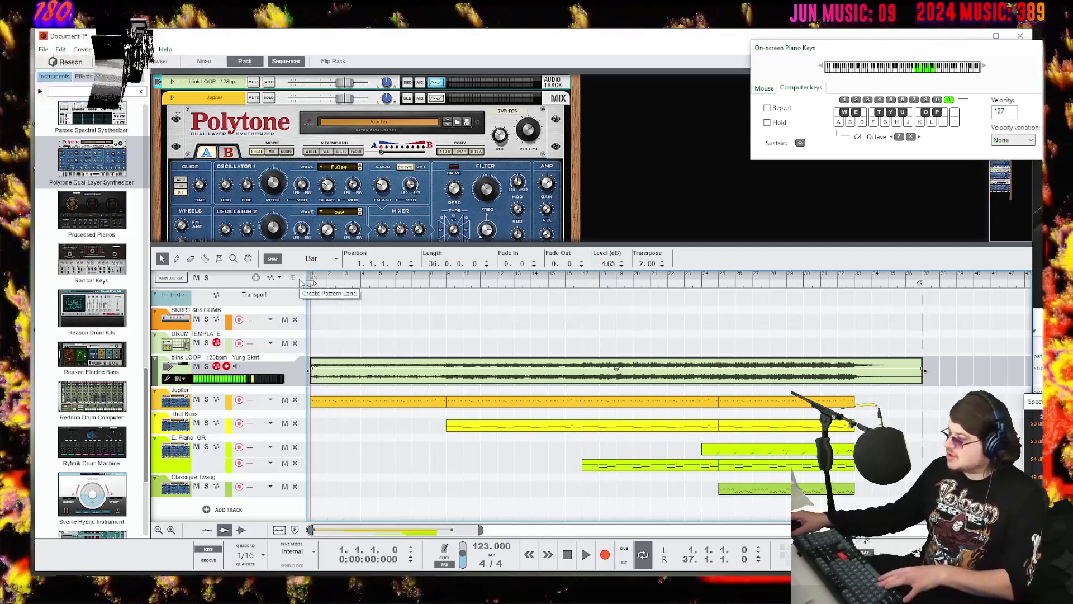
- Mute the Jupiter, That Bass, E. Piano -GR and Classique Twang tracks during playback and raise the audio clip's level to -0.57 dB
left_click_drag(453, 338, 657, 408)
left_click(642, 337)
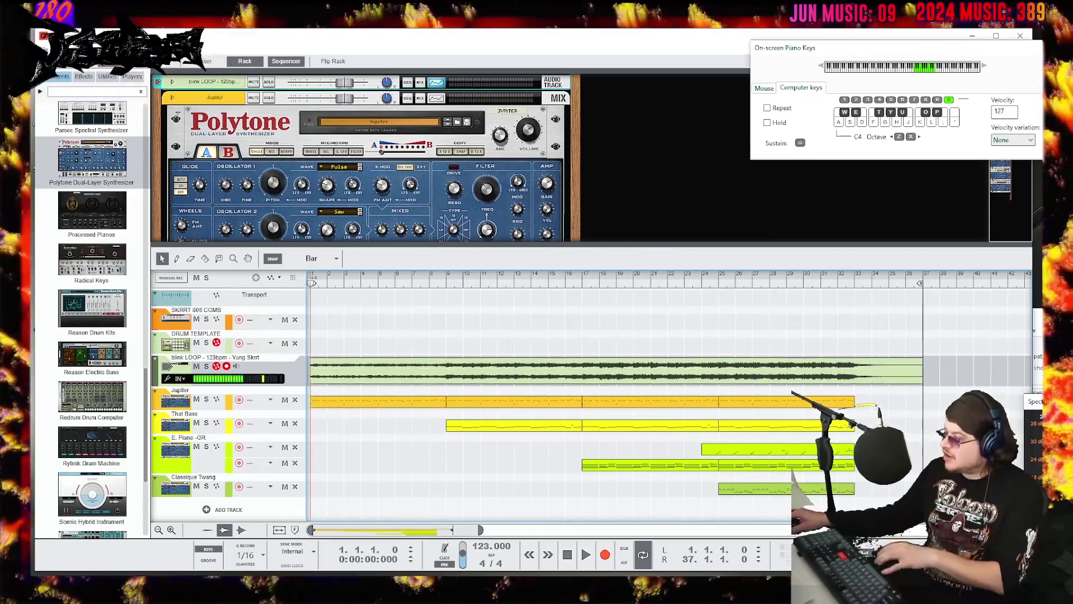
left_click_drag(607, 523, 503, 503)
key("space")
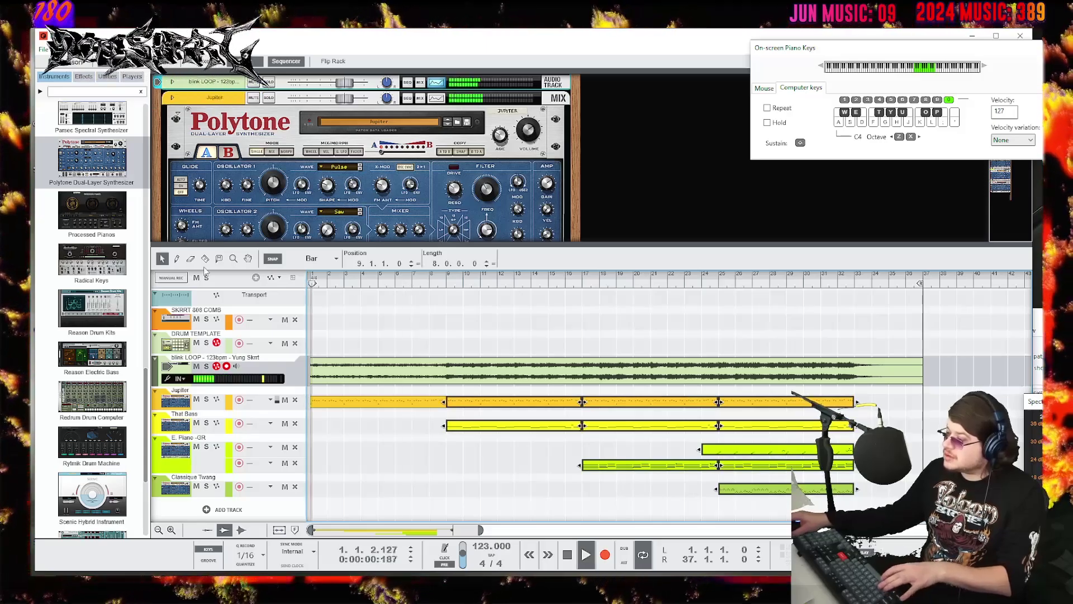
left_click(257, 401)
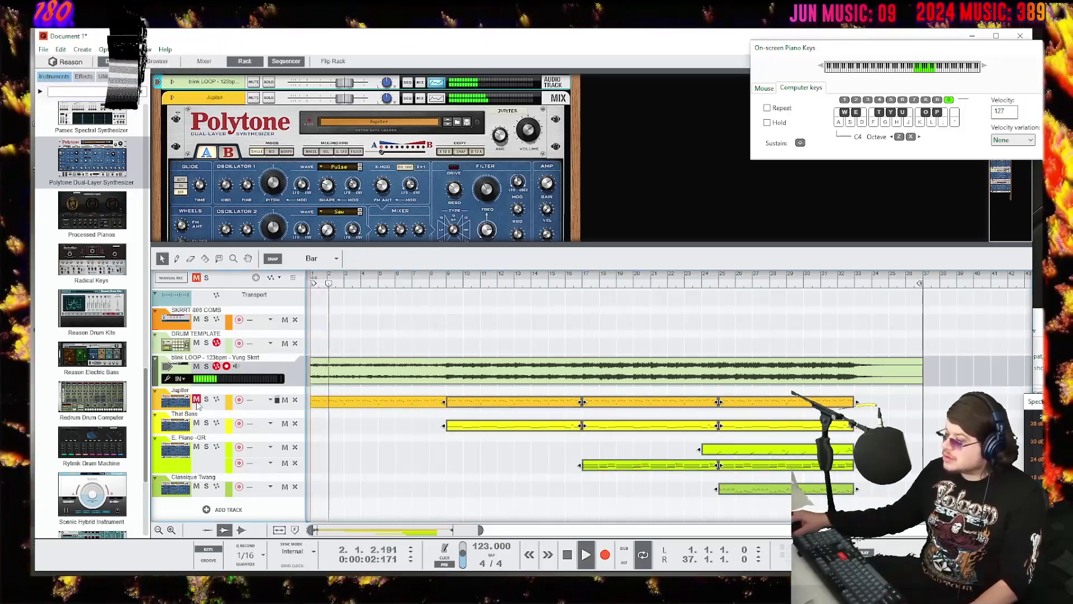
left_click(196, 399)
left_click(197, 423)
left_click(196, 446)
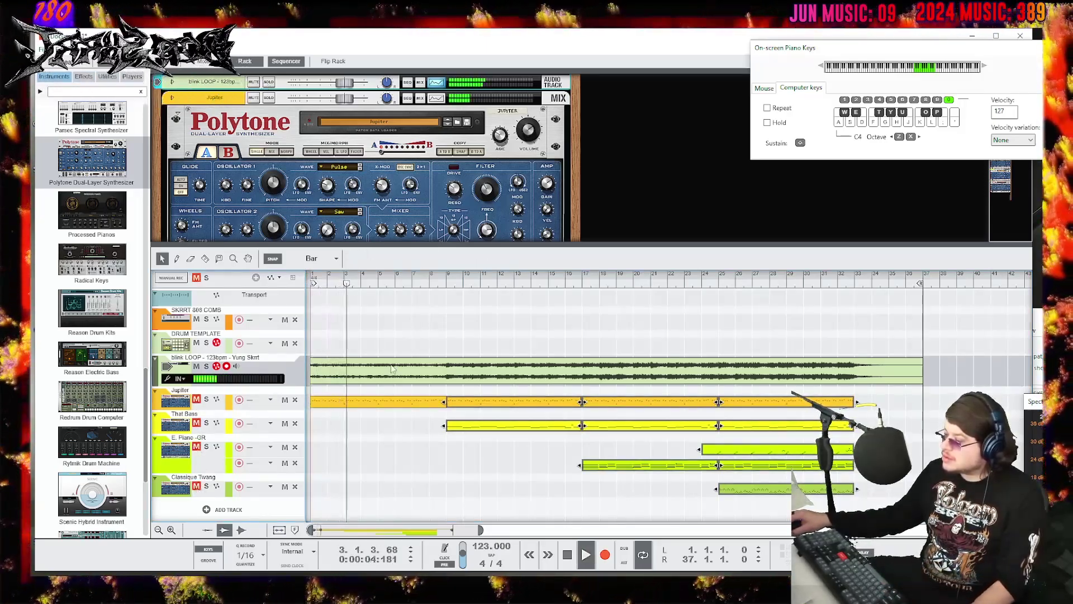
left_click(419, 357)
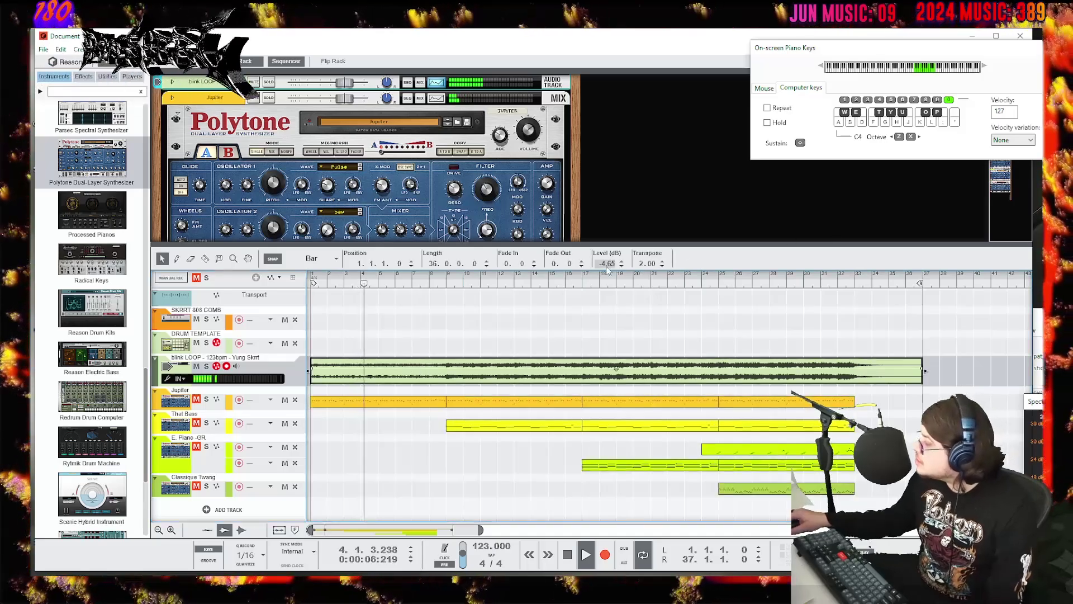
left_click_drag(615, 255, 615, 269)
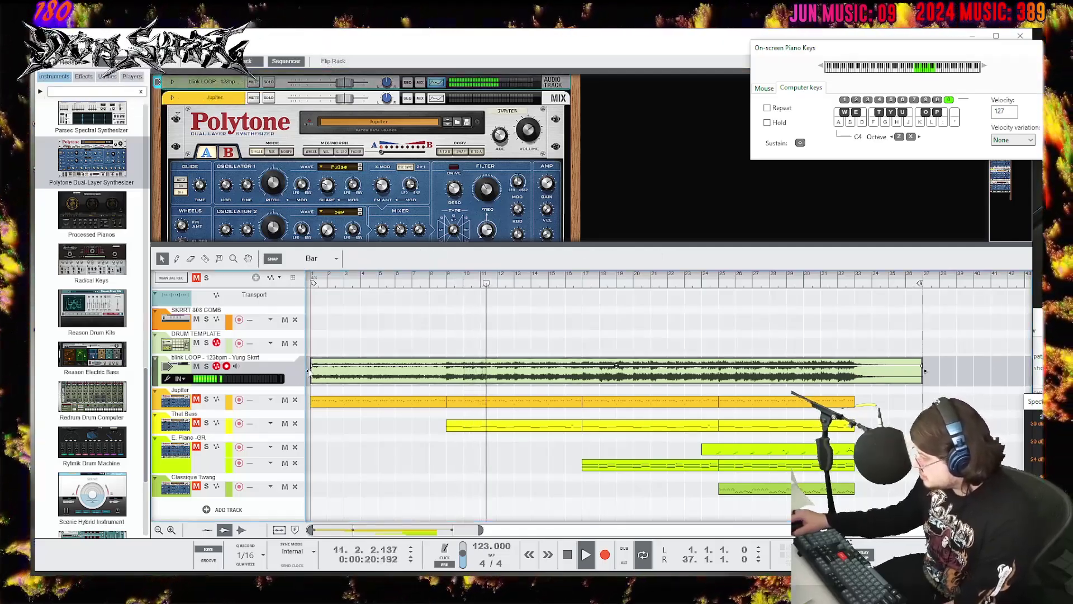
- Bring the Spectrum EQ into view and enable the loop track's EQ and high-pass filter, with the filter cutoff between 80 and 160 Hz
left_click_drag(1039, 402, 237, 195)
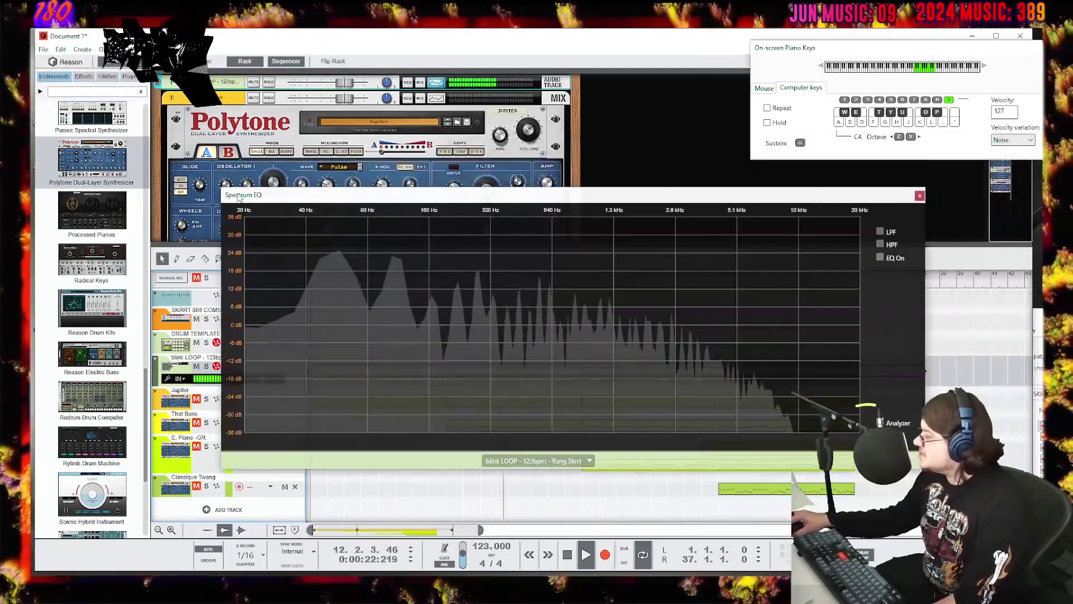
left_click(881, 245)
left_click_drag(443, 324, 398, 325)
left_click_drag(756, 200, 697, 182)
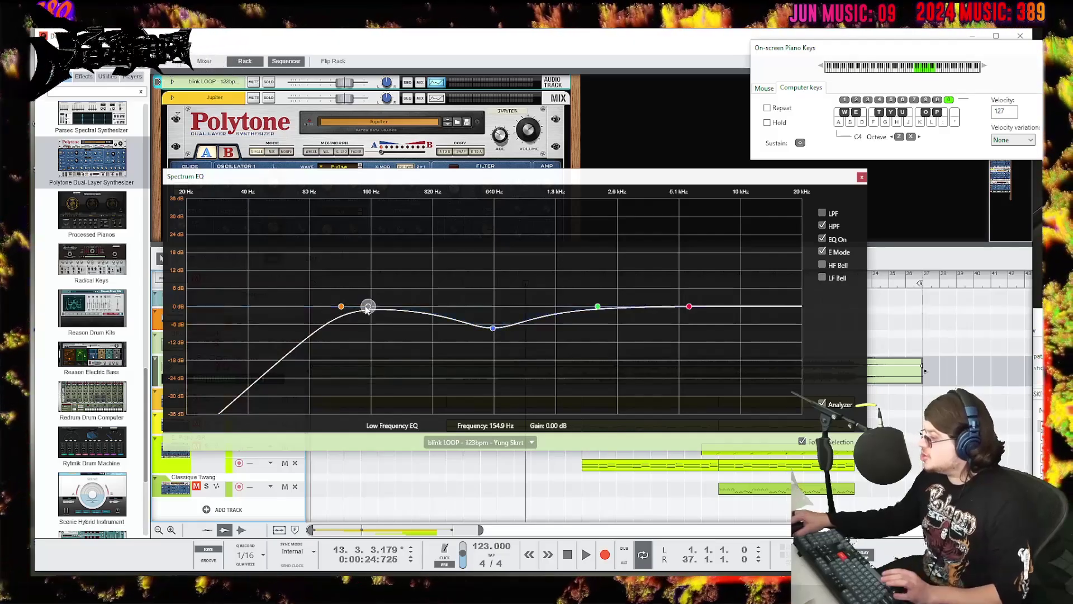
- Pull down the loop's low band, shift the low-mid cut to just above 320 Hz and cut the high mids near 1.3 kHz
left_click_drag(384, 317, 396, 327)
left_click_drag(597, 307, 616, 326)
key("space")
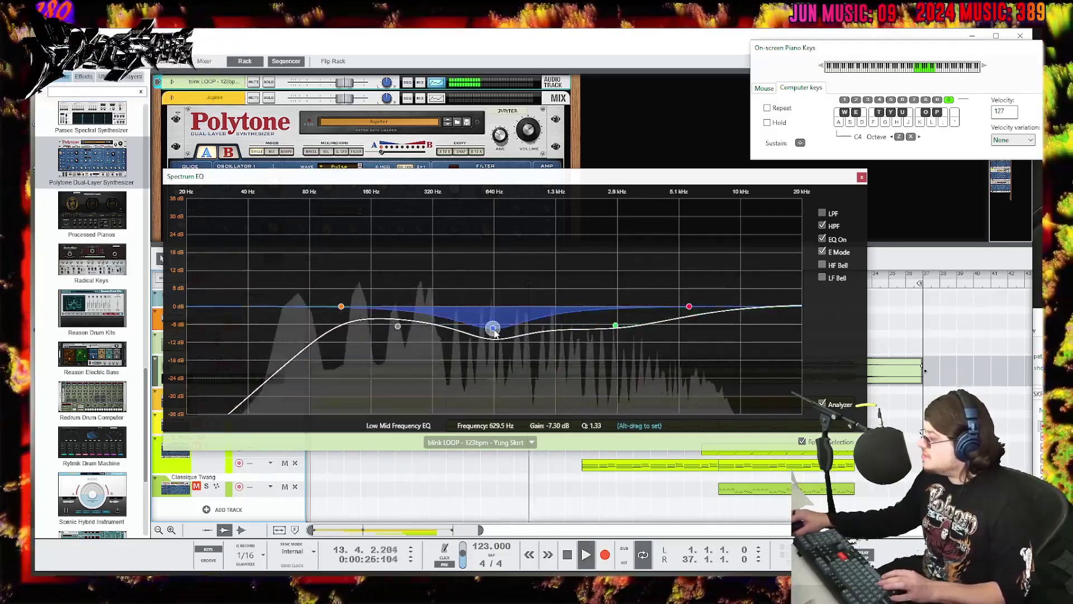
left_click_drag(493, 329, 450, 323)
left_click_drag(615, 326, 563, 332)
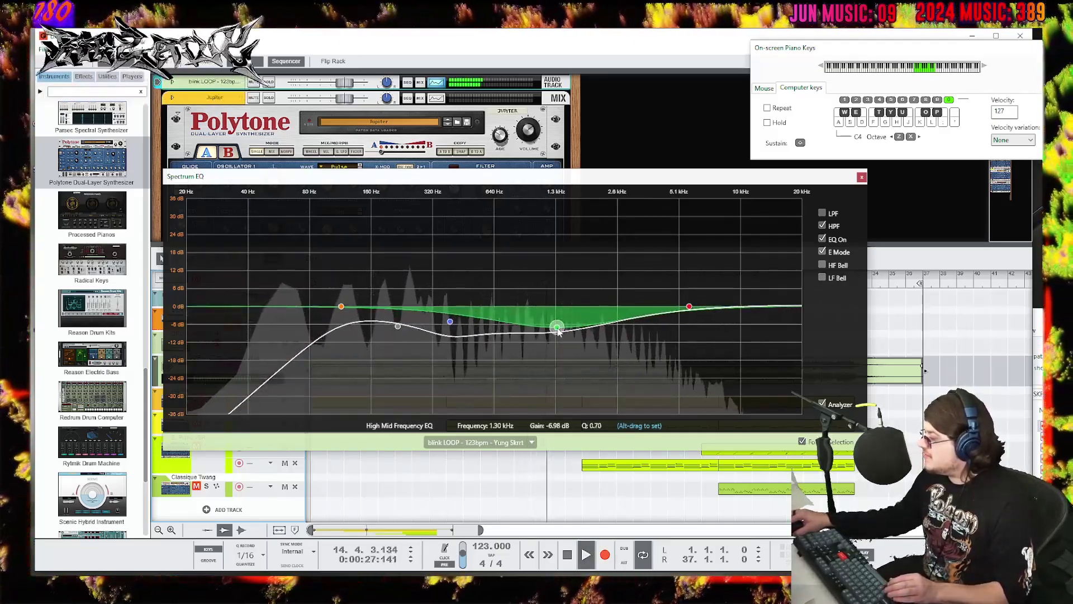
- Switch the low band to a bell cut of -20.32 dB at 45.8 Hz and set the high-pass filter to 85.0 Hz
left_click_drag(450, 322, 269, 370)
left_click(822, 278)
left_click_drag(338, 305, 312, 308)
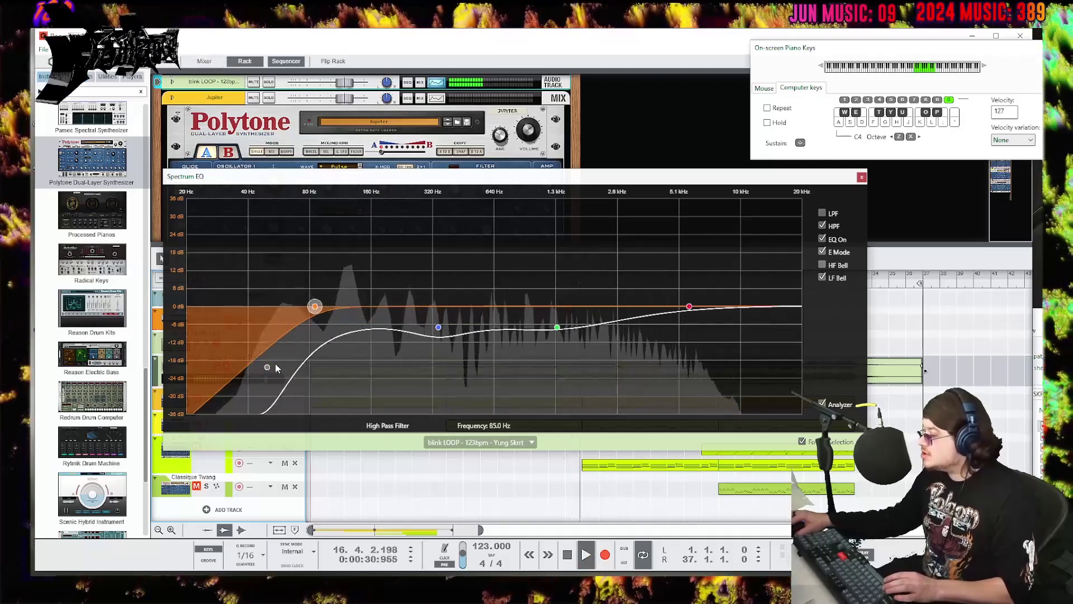
left_click_drag(267, 367, 254, 367)
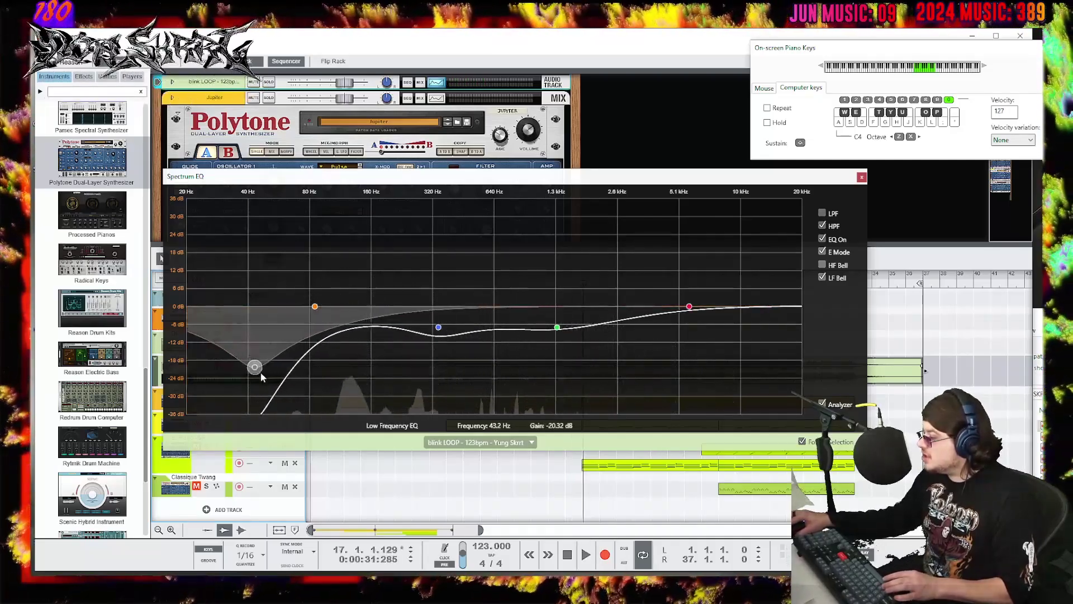
key("space")
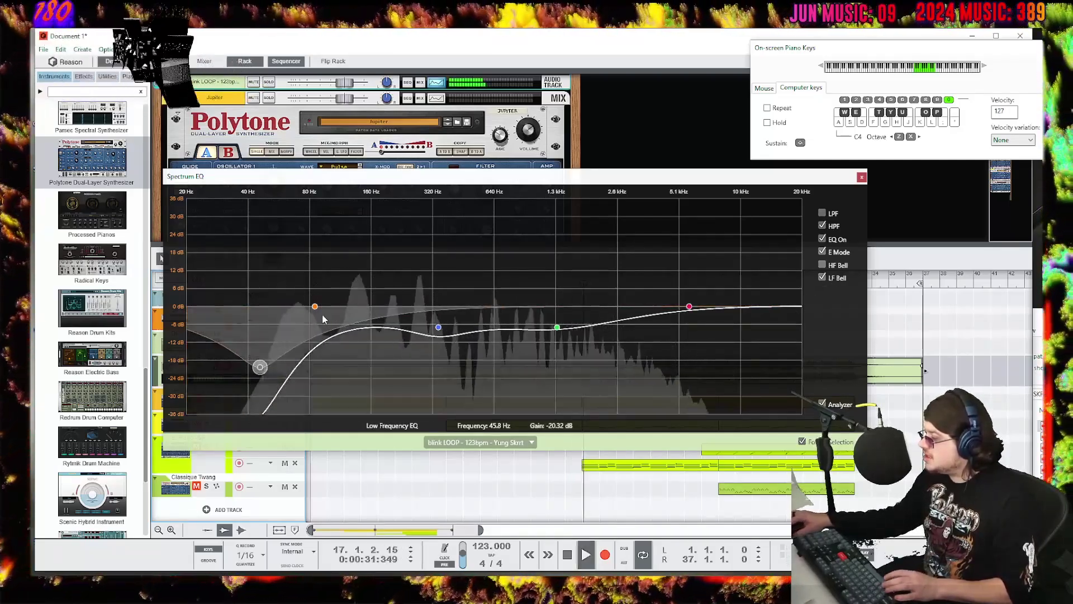
- Add a high-frequency bell boost of 8.89 dB at 17.65 kHz and set the high-mid cut to -6.03 dB at 1.31 kHz
left_click(438, 328)
left_click_drag(558, 330, 539, 329)
left_click(833, 268)
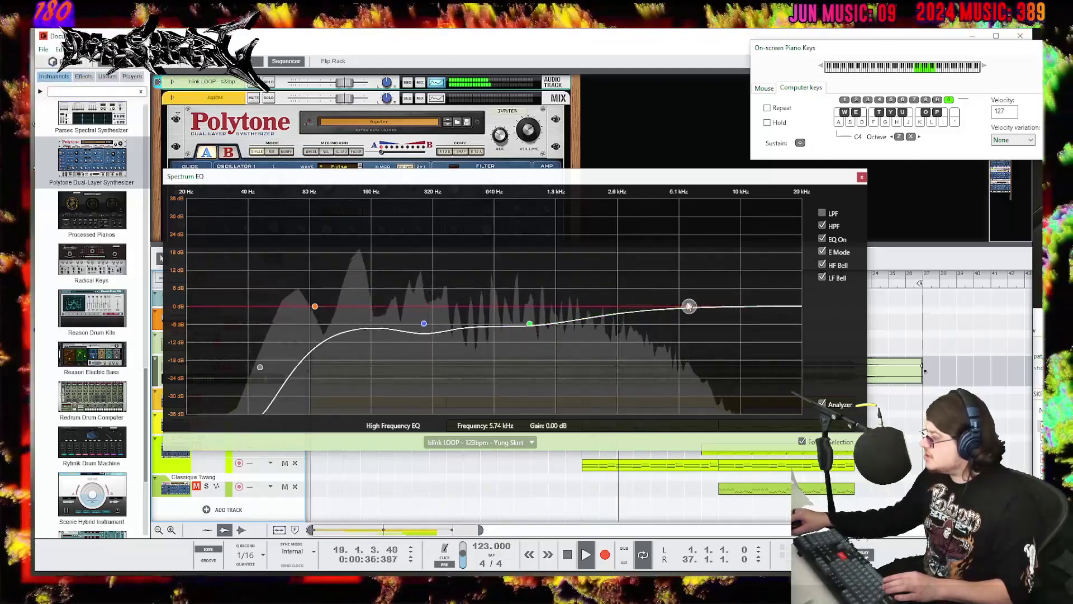
left_click_drag(688, 306, 788, 279)
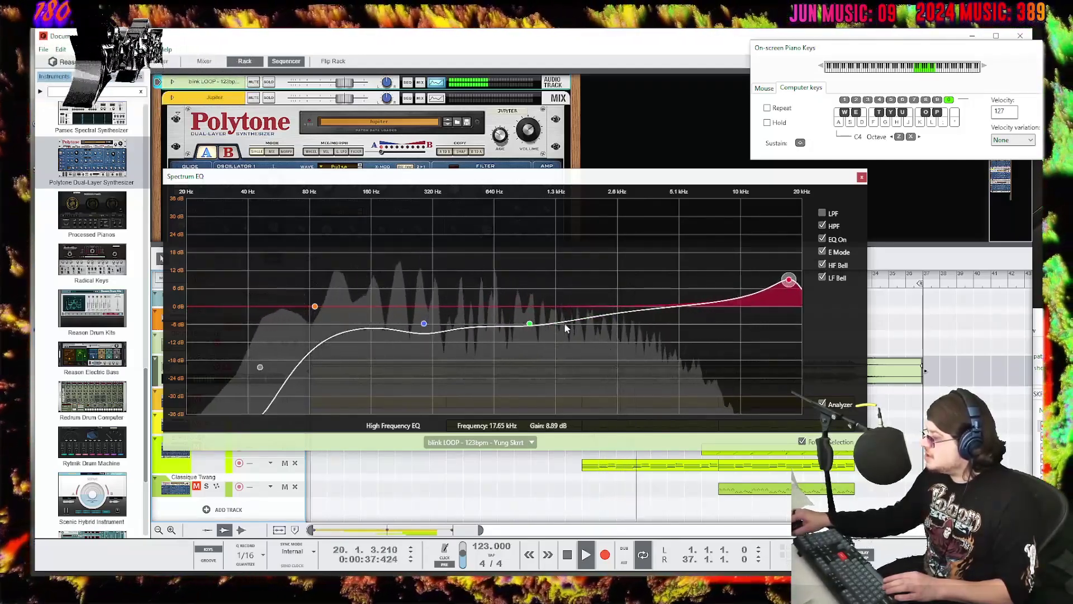
left_click_drag(529, 325, 557, 330)
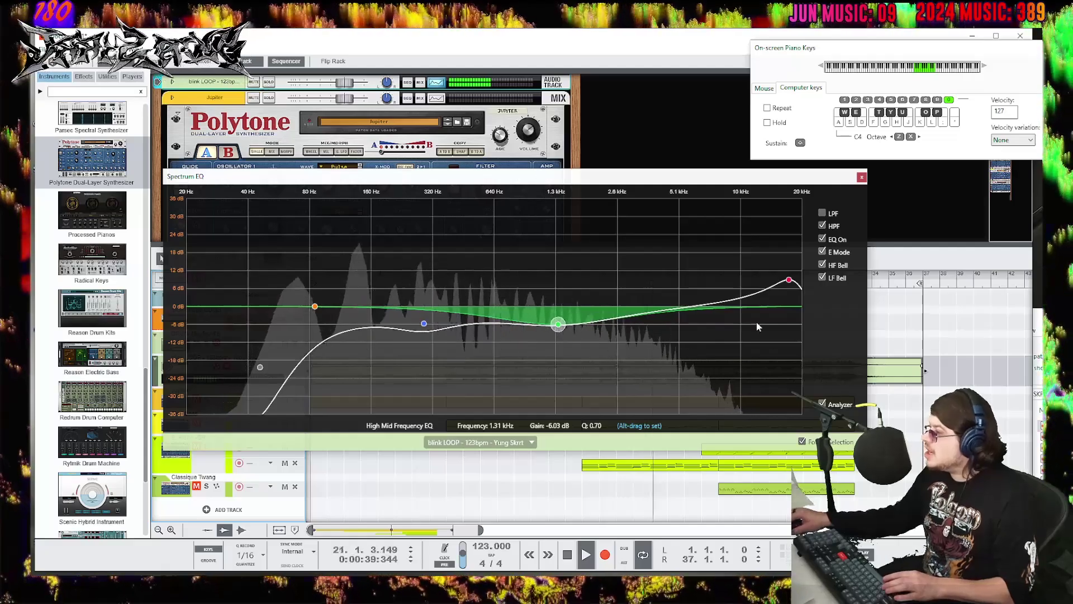
- Add a Quartet Chorus Ensemble to the loop's audio track and reduce its Width, Mod Rate and Dry/Wet amounts
right_click(220, 81)
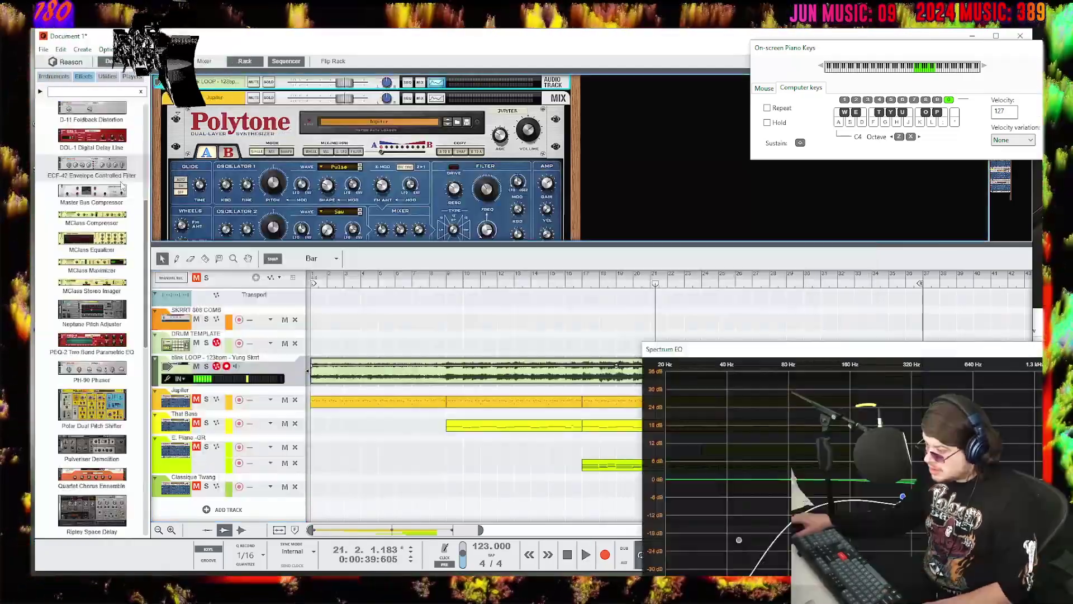
scroll(92, 364, "down", 3)
left_click_drag(93, 396, 249, 99)
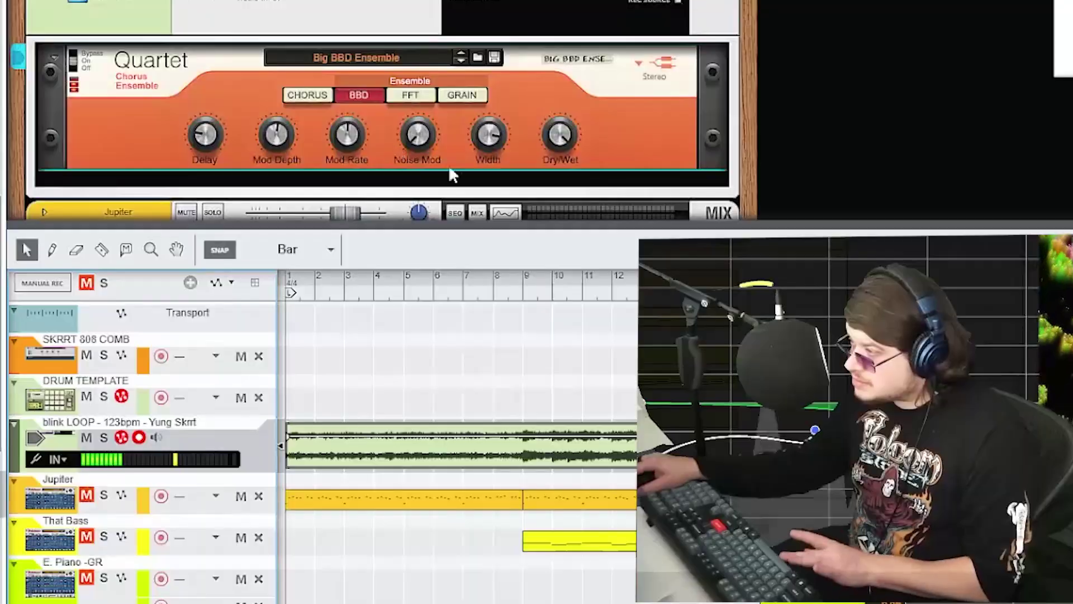
left_click_drag(490, 137, 494, 167)
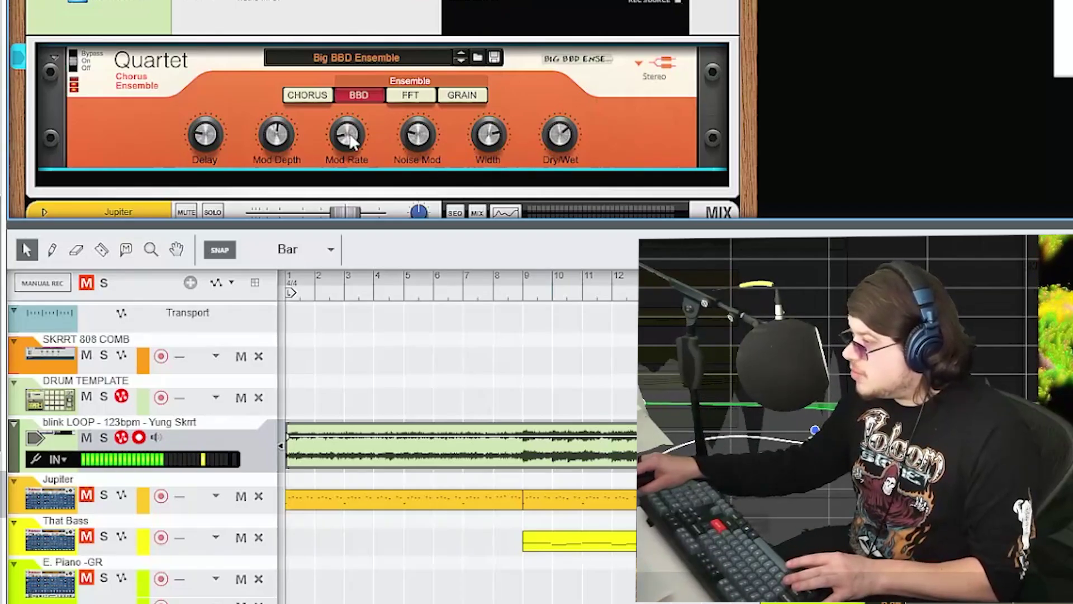
- Add an Audiomatic Retro Transformer after the chorus, using its Hi-Fi setting
right_click(127, 129)
mouse_move(271, 445)
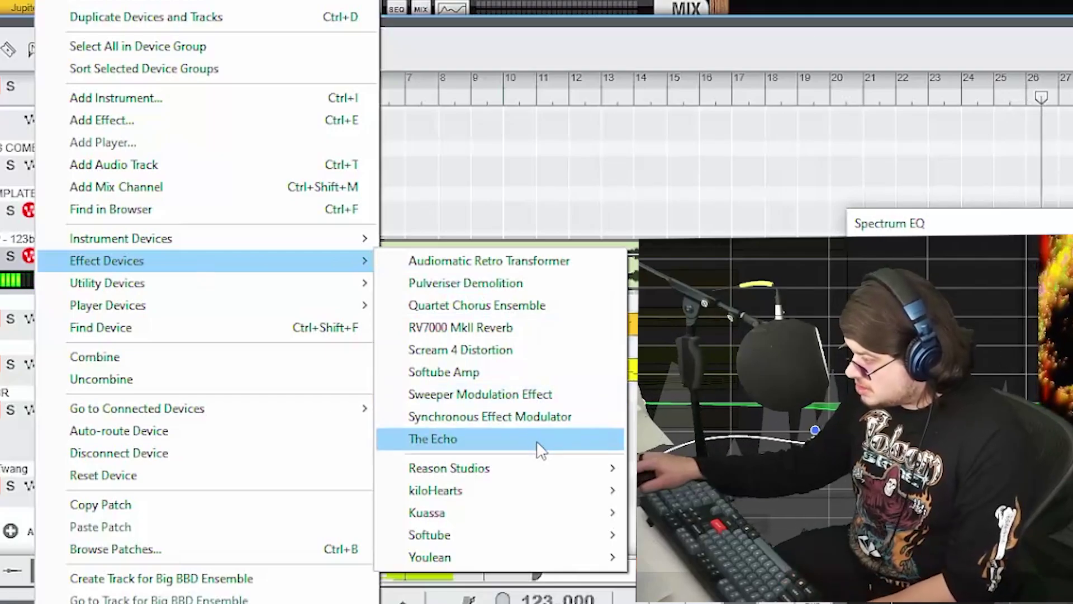
left_click(558, 269)
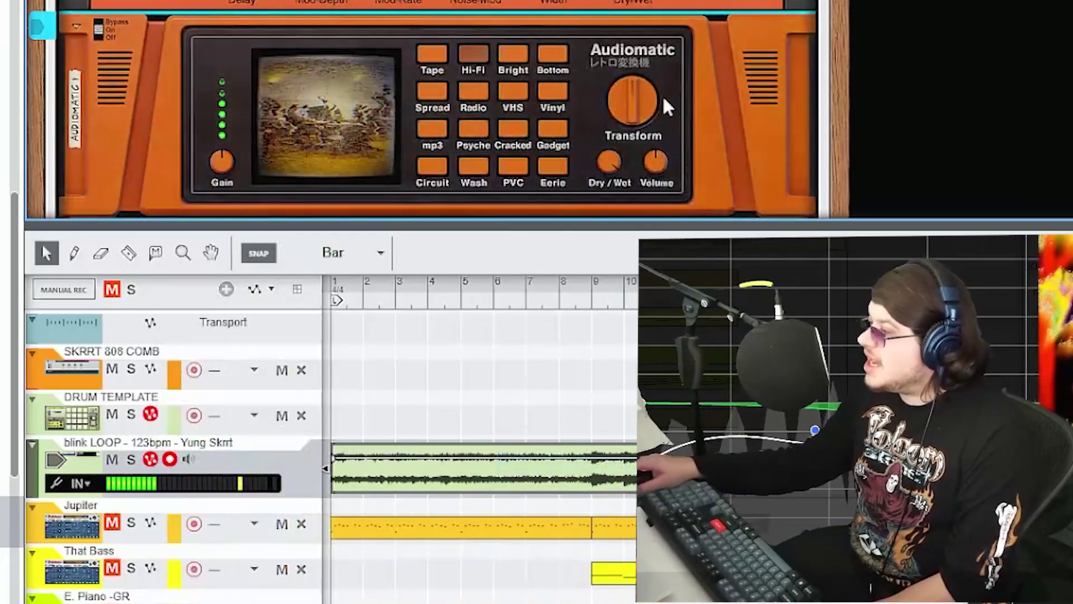
- Adjust the Audiomatic's Transform amount and add a Softube Saturation Knob after it
right_click(166, 102)
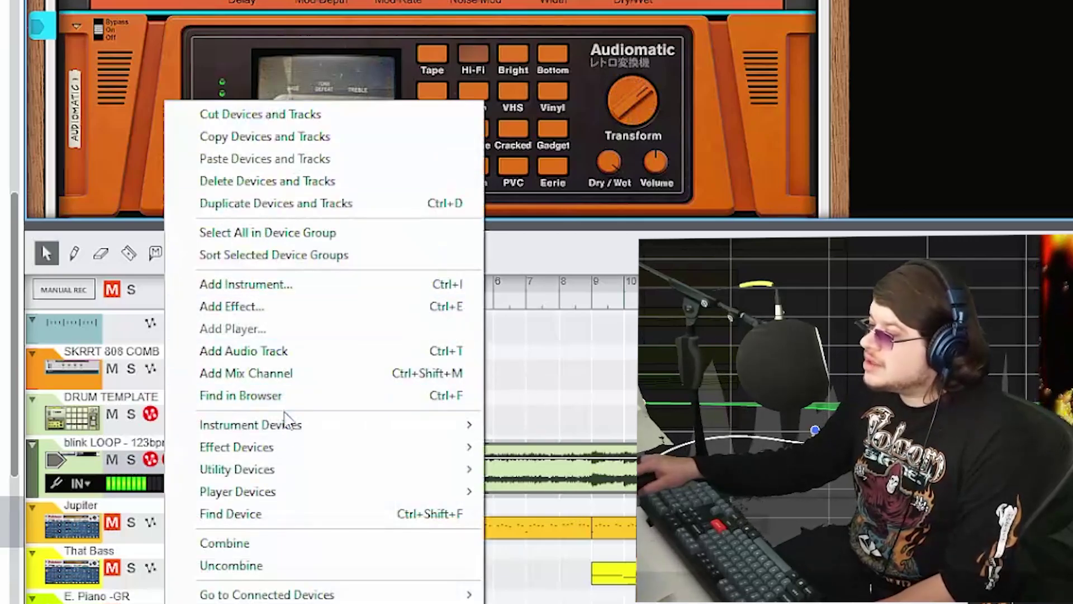
mouse_move(284, 447)
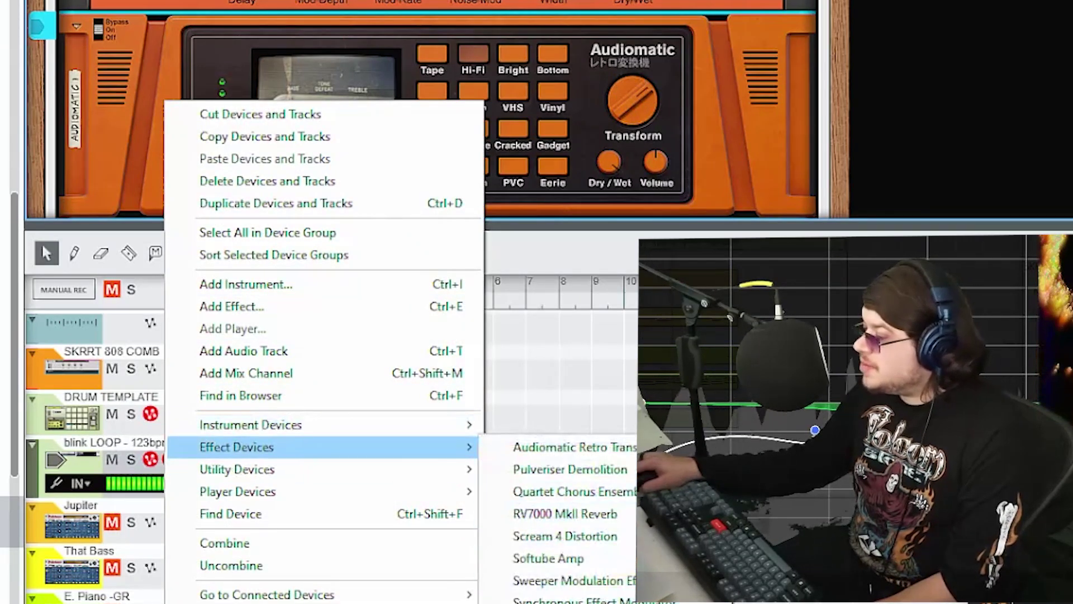
left_click(559, 602)
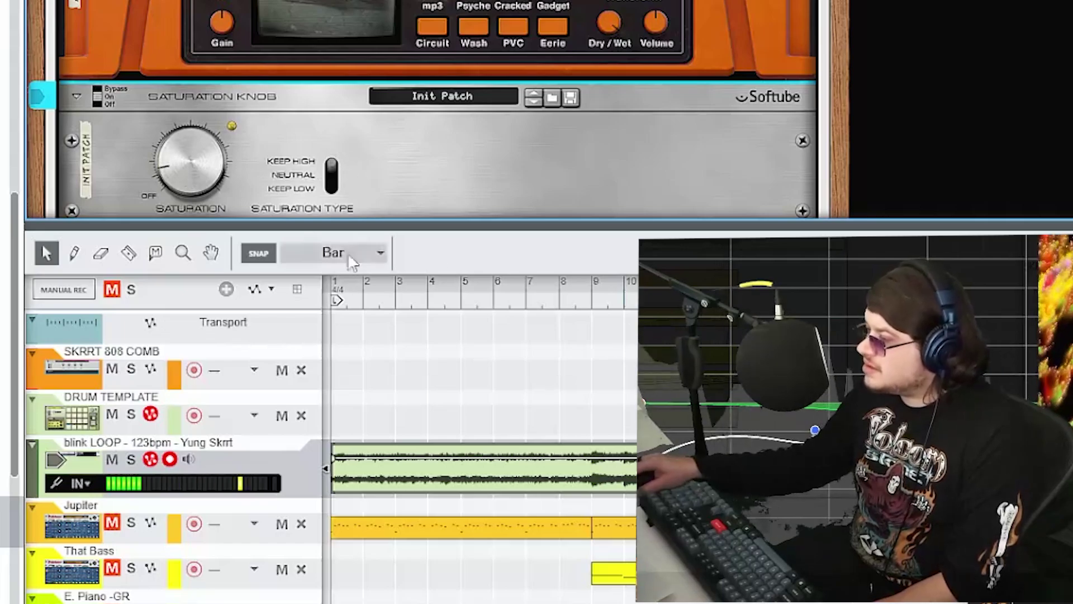
- Move the On-screen Piano Keys aside, set the right loop locator to bar 33 and extend the loop's audio clip to 35 bars
left_click(415, 294)
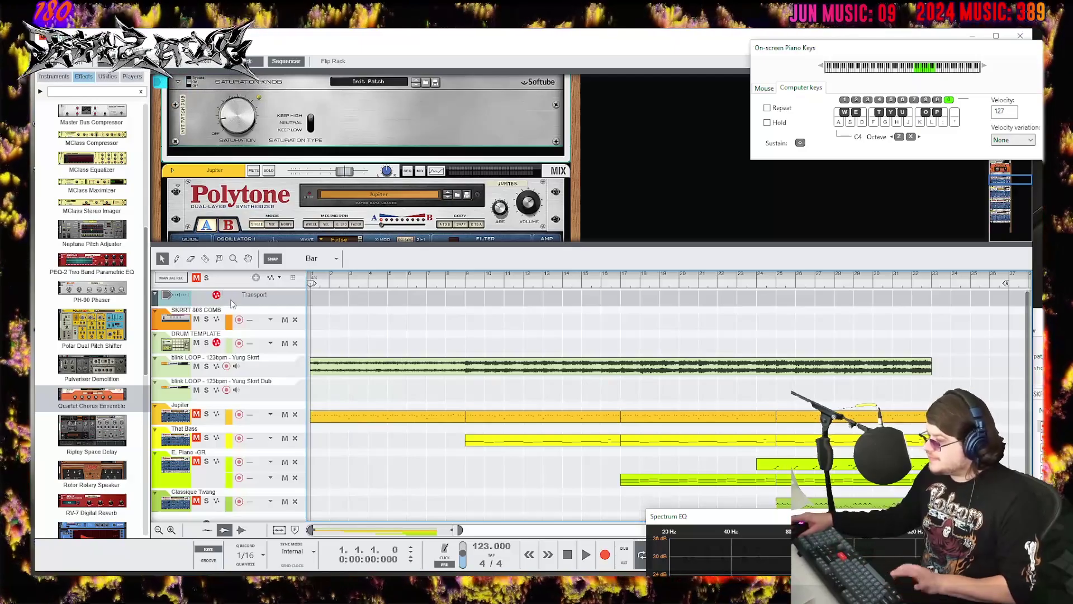
key("space")
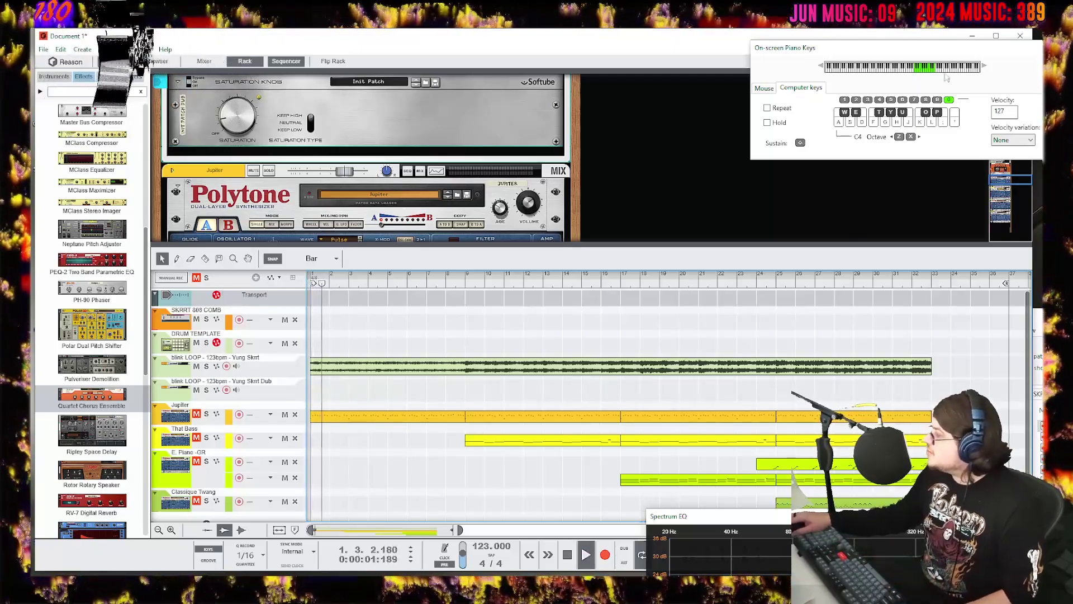
left_click_drag(937, 134, 1040, 482)
left_click_drag(1005, 283, 929, 284)
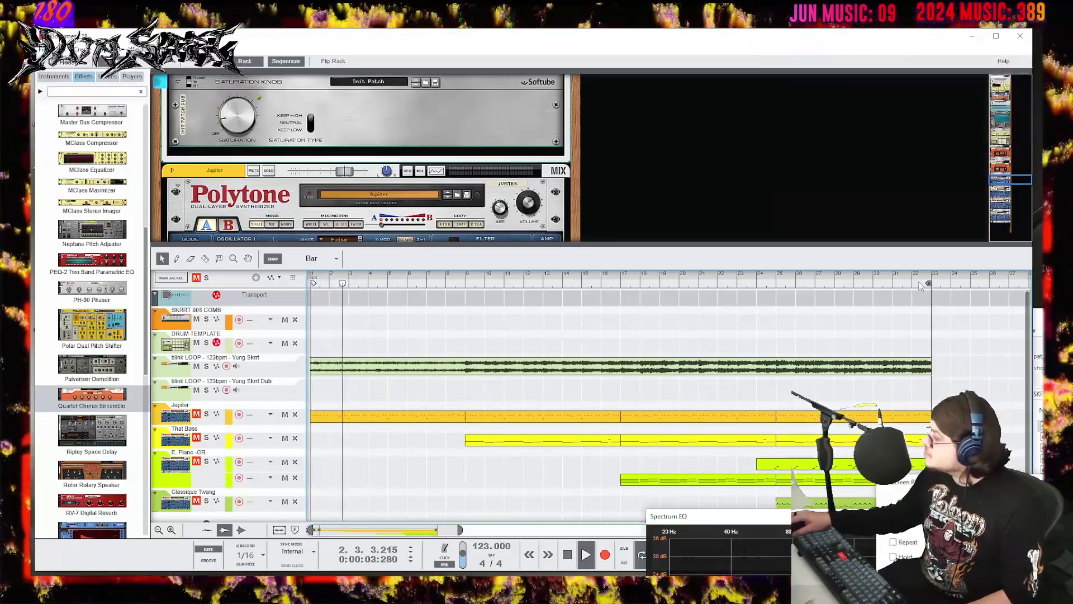
left_click_drag(929, 364, 989, 366)
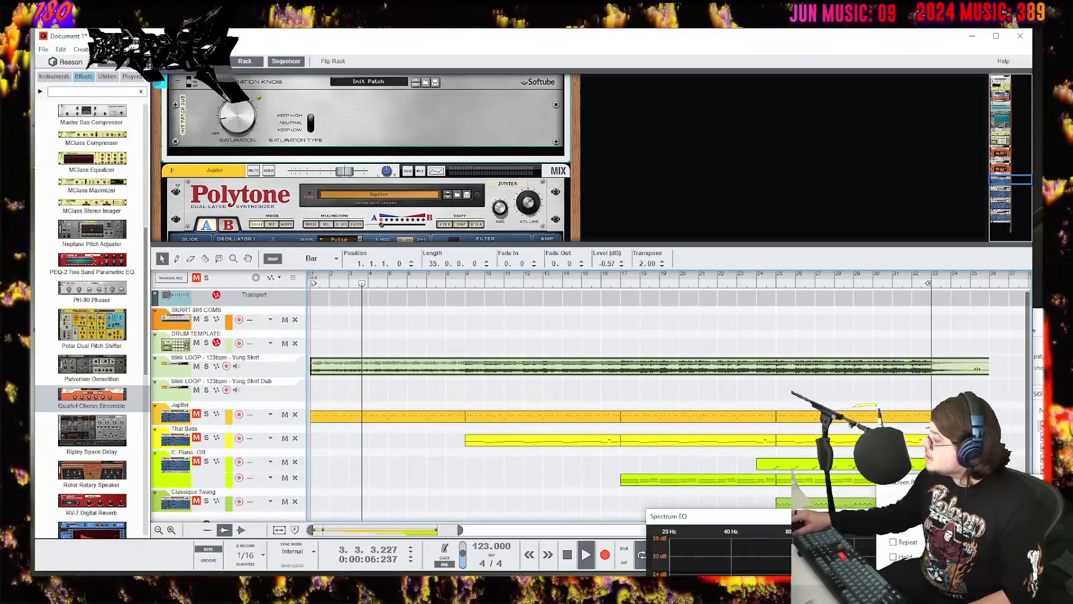
- Select the DRUM TEMPLATE track, enlarge the rack area and show the drum and FX section beneath the pads
left_click(201, 337)
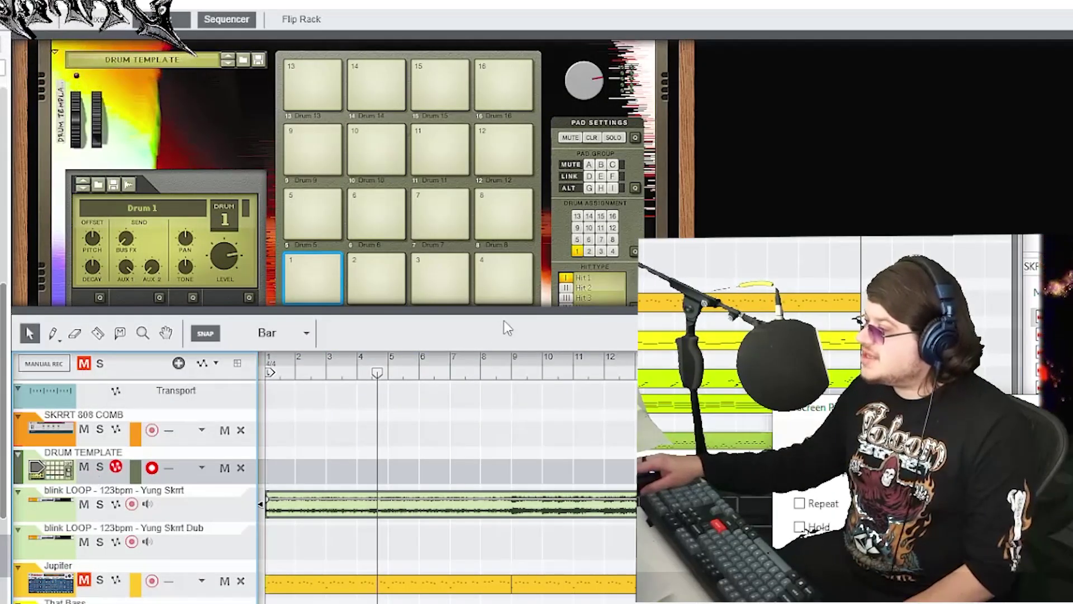
left_click_drag(504, 314, 492, 417)
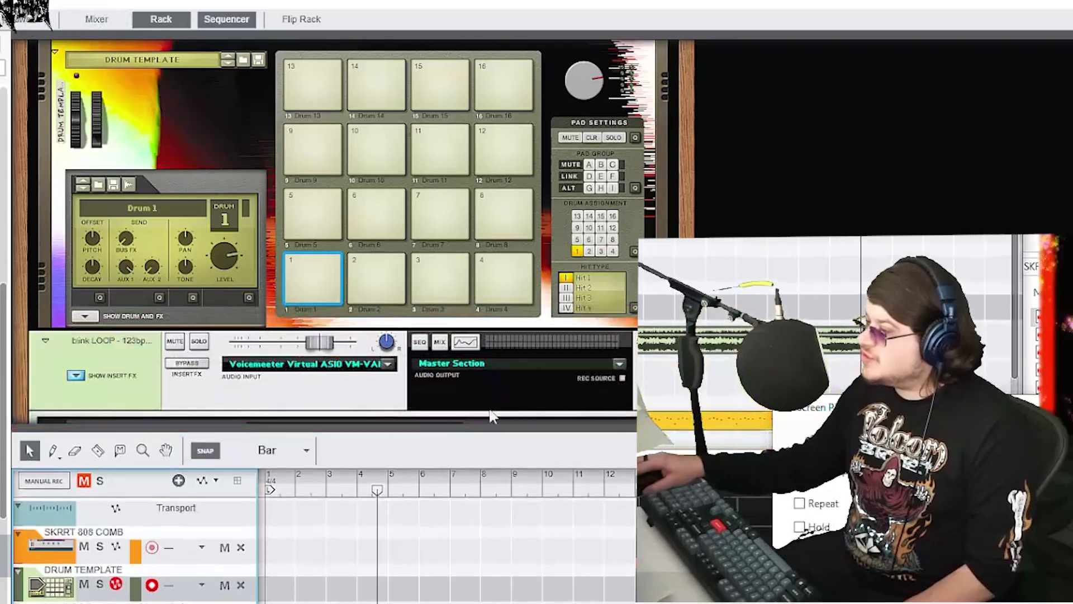
left_click(67, 335)
scroll(72, 330, "down", 4)
left_click(189, 571)
scroll(405, 225, "up", 2)
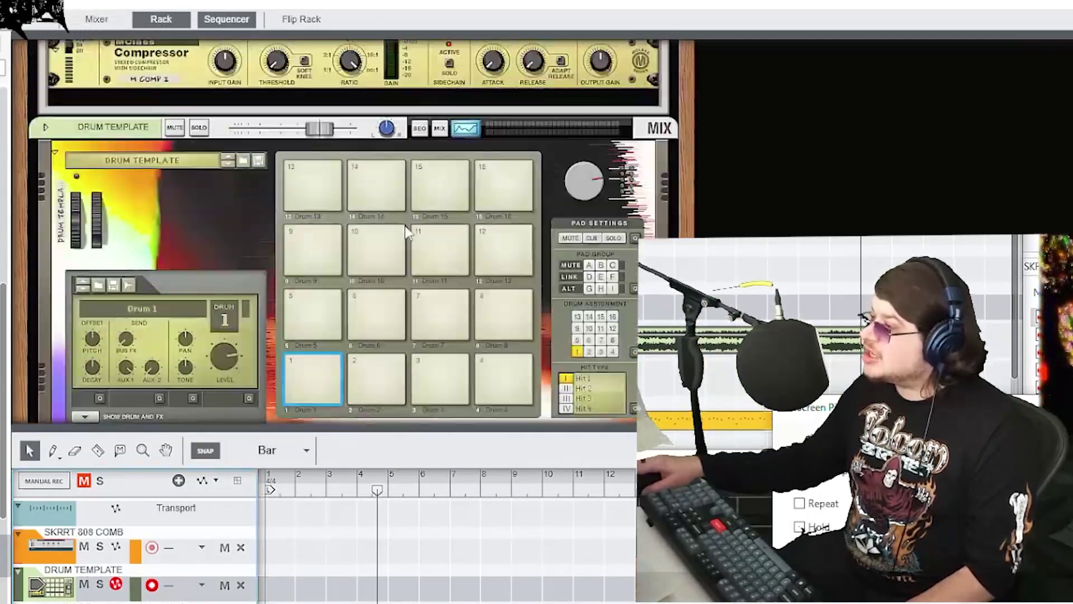
scroll(263, 394, "down", 5)
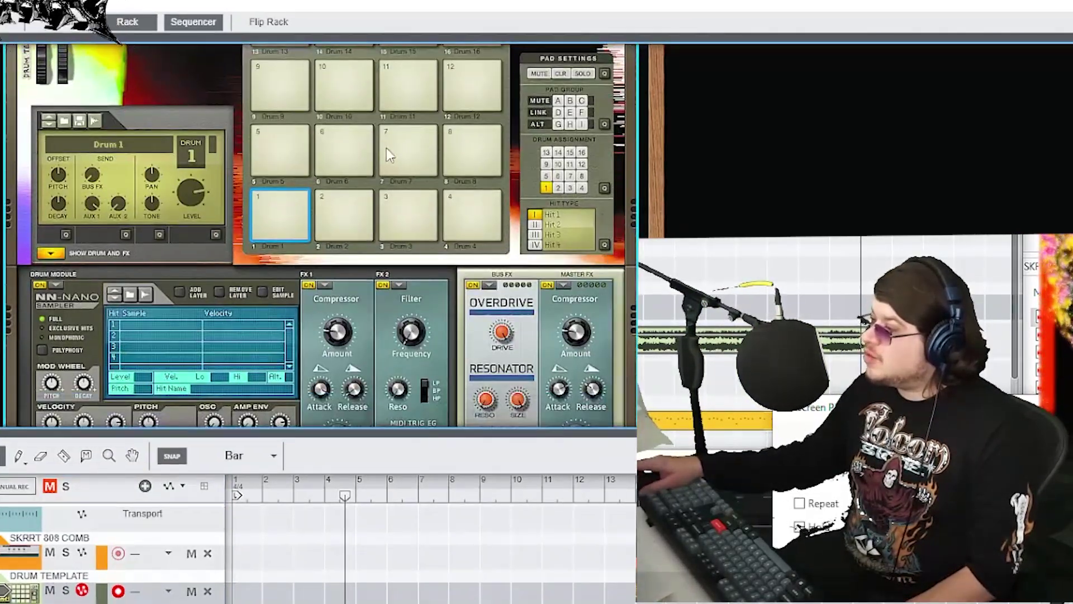
- Check the effects on several drum pads and insert a Compressor in the FX 1 slot of drums 4 and 11
left_click(424, 145)
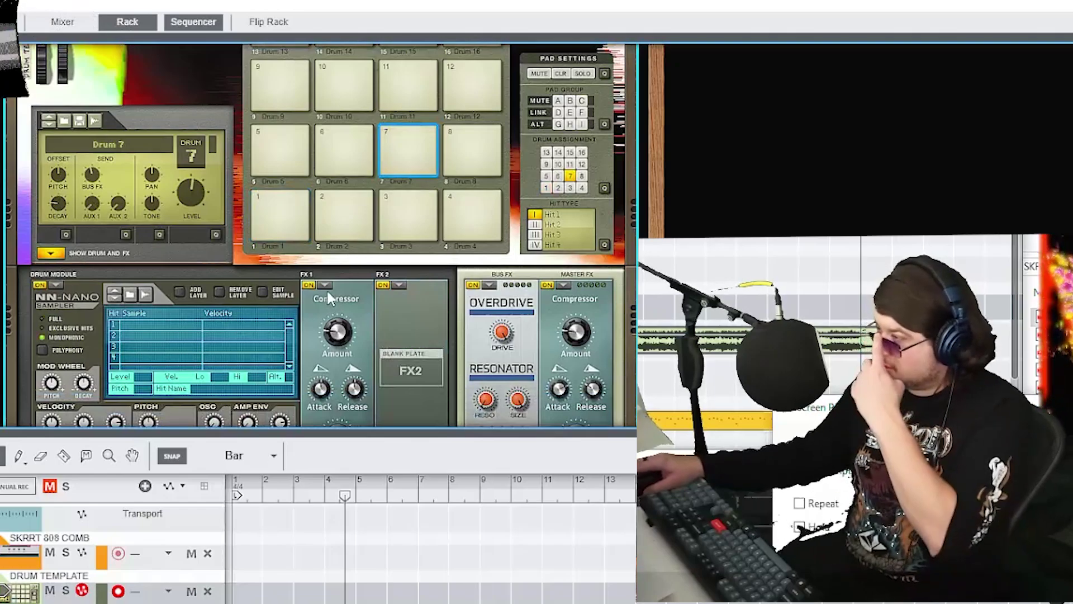
left_click(407, 79)
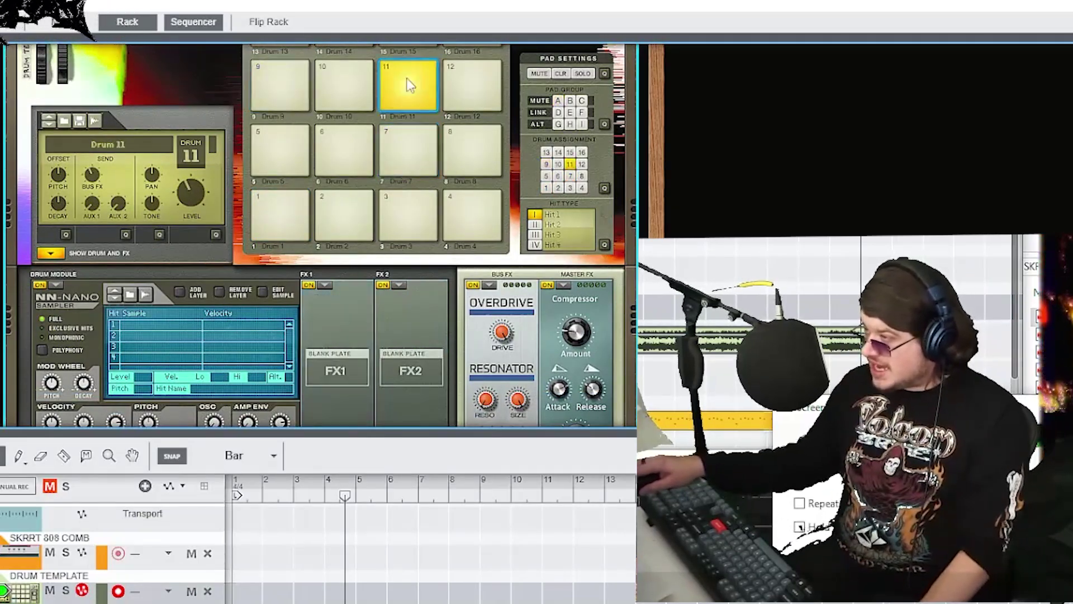
left_click(430, 217)
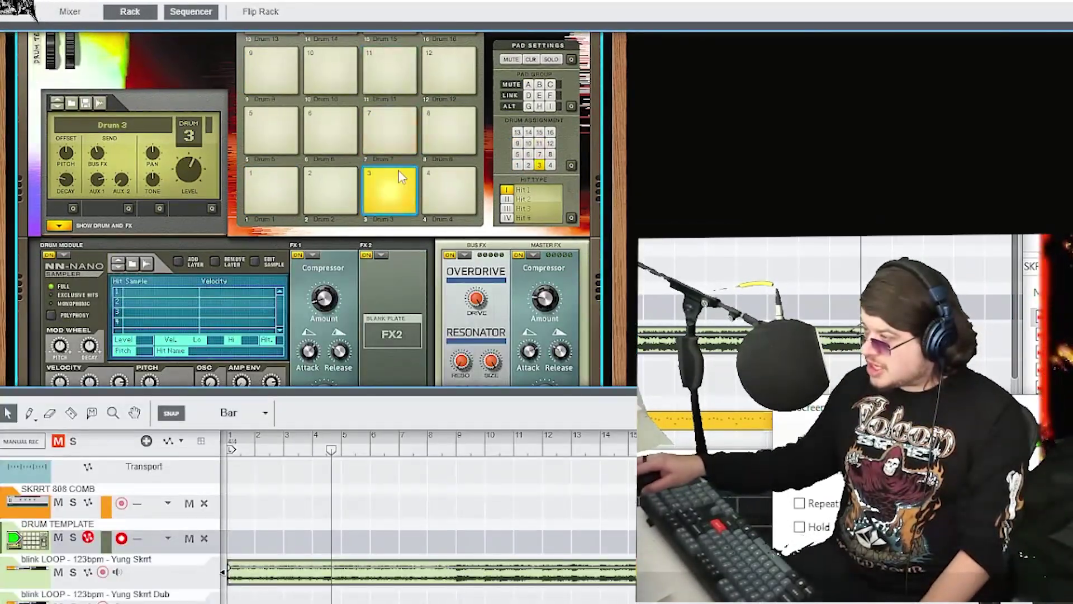
left_click(275, 185)
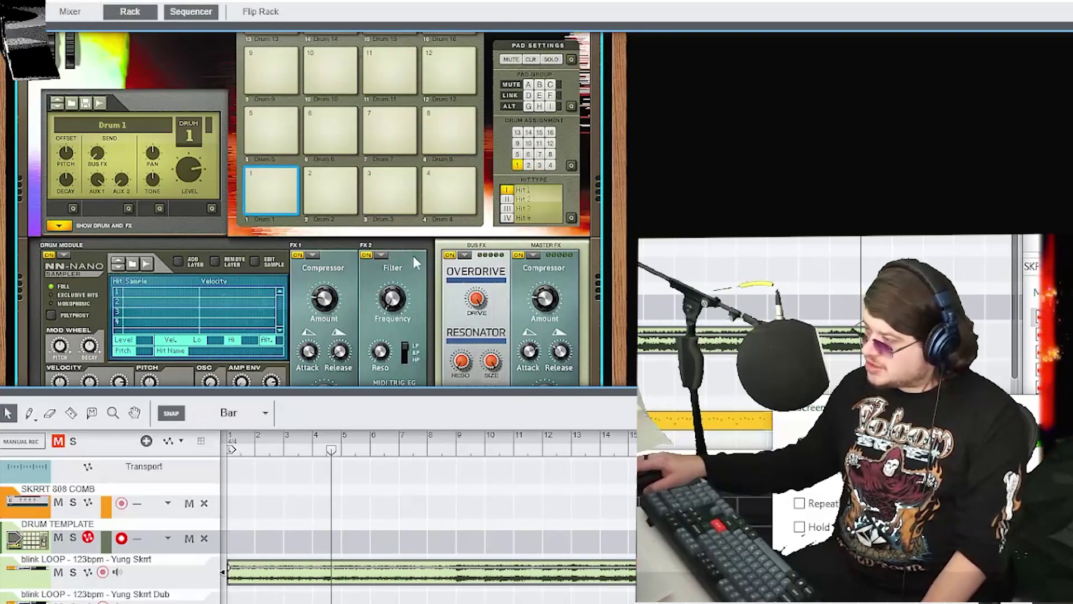
left_click(434, 173)
left_click(381, 255)
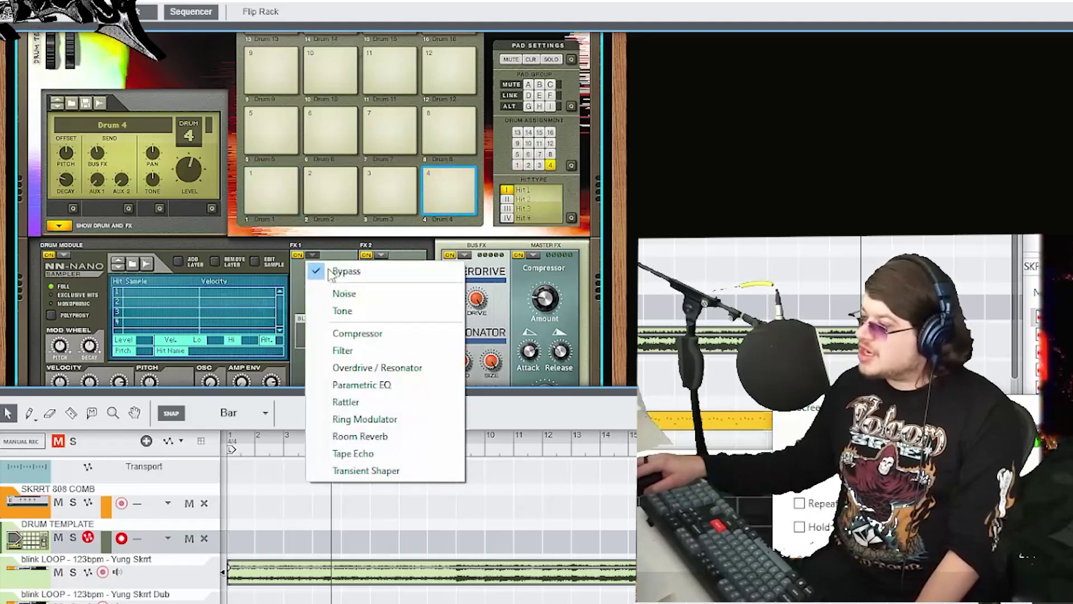
left_click(356, 333)
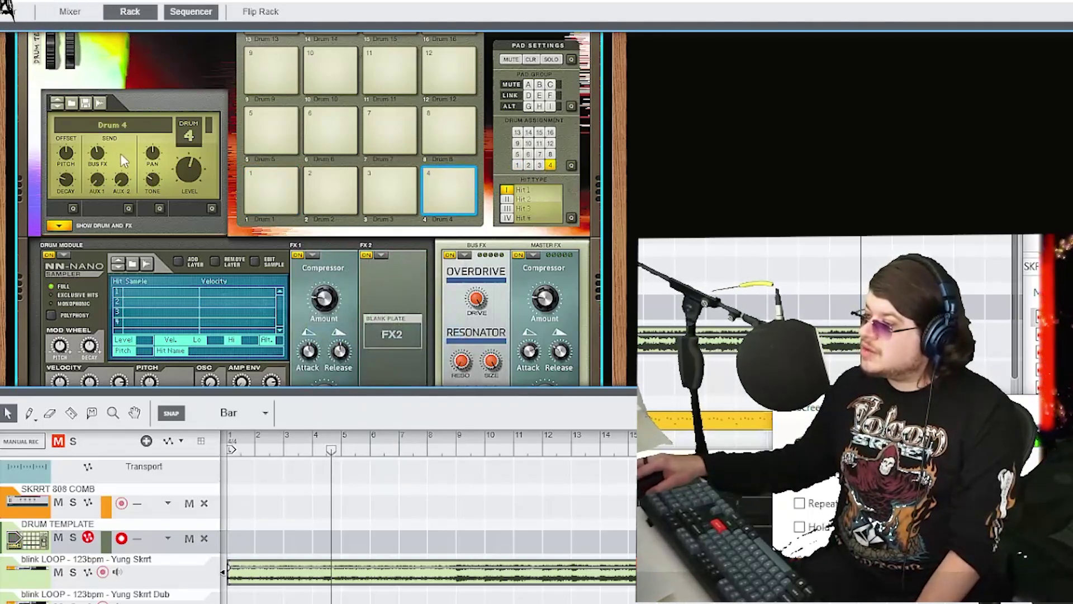
scroll(393, 188, "up", 2)
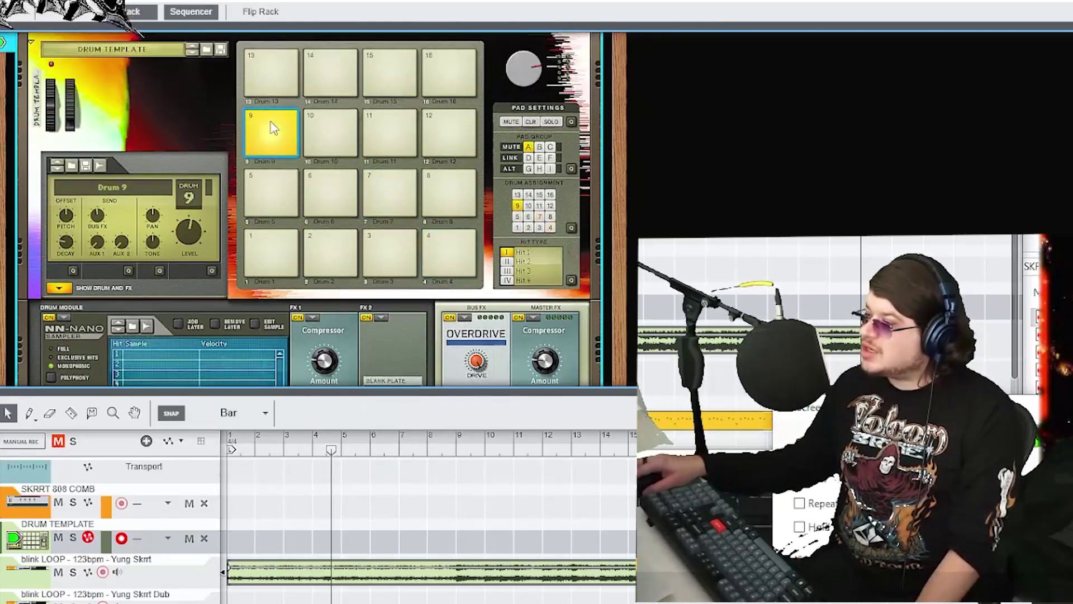
scroll(402, 131, "down", 2)
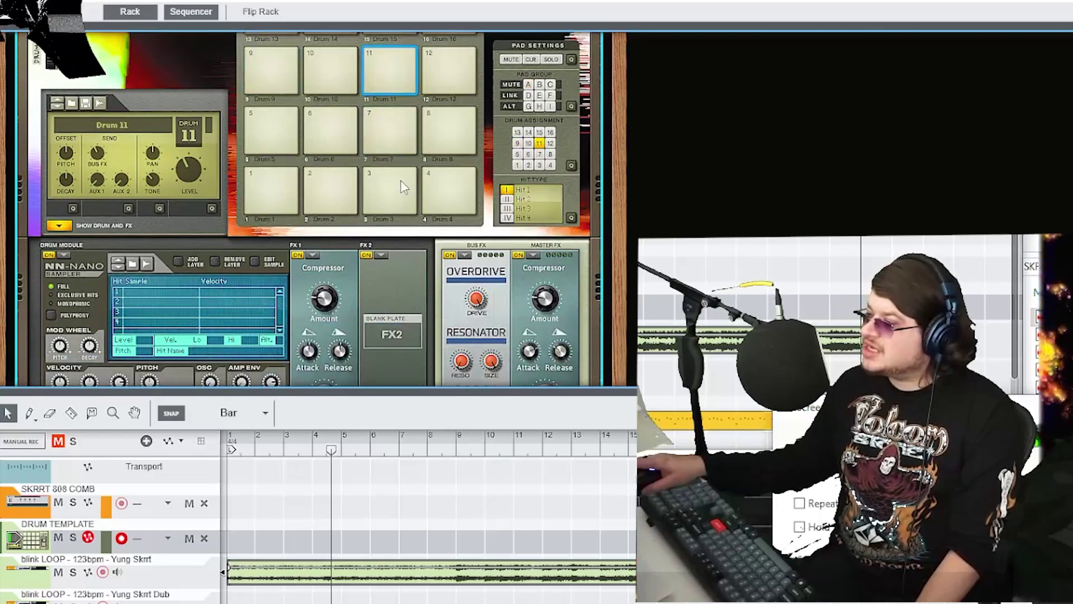
- Select drum pad 3 and open the Trizzy Claps folder in the sample browser
scroll(439, 180, "up", 3)
left_click(378, 280)
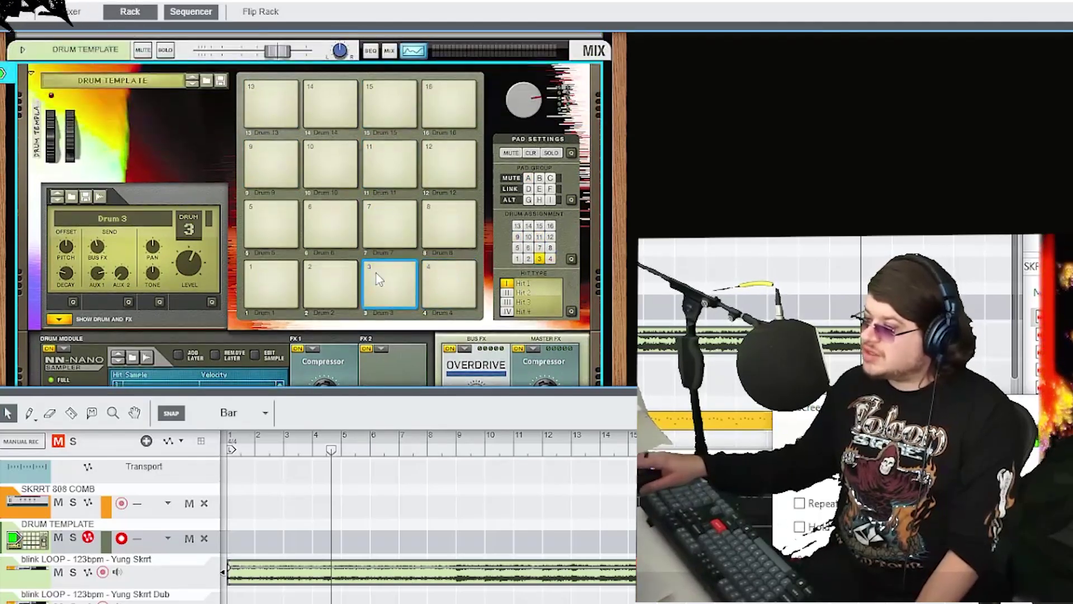
left_click(13, 18)
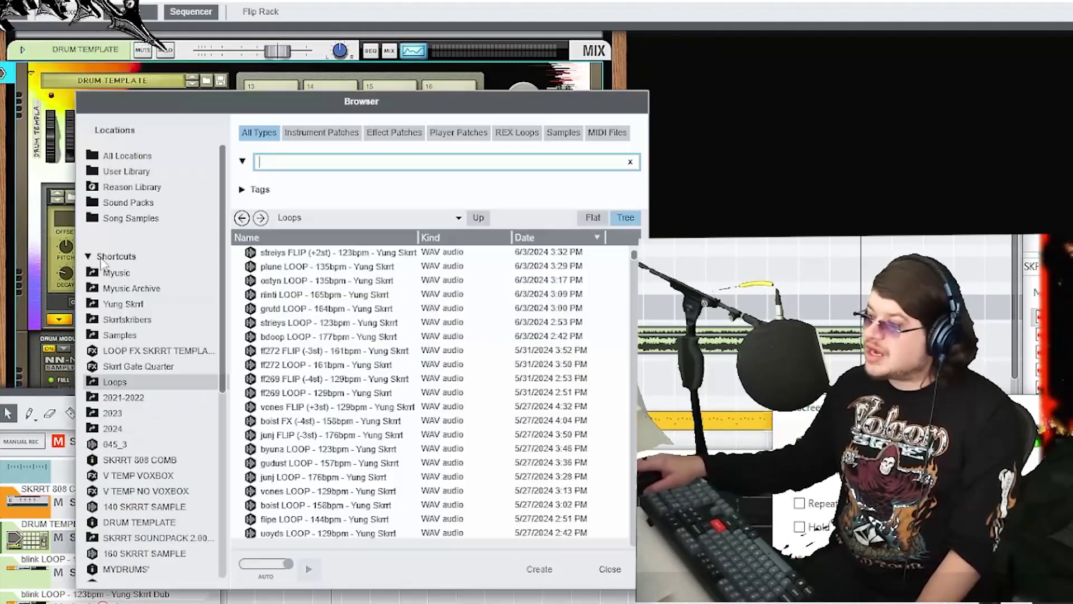
scroll(188, 539, "down", 2)
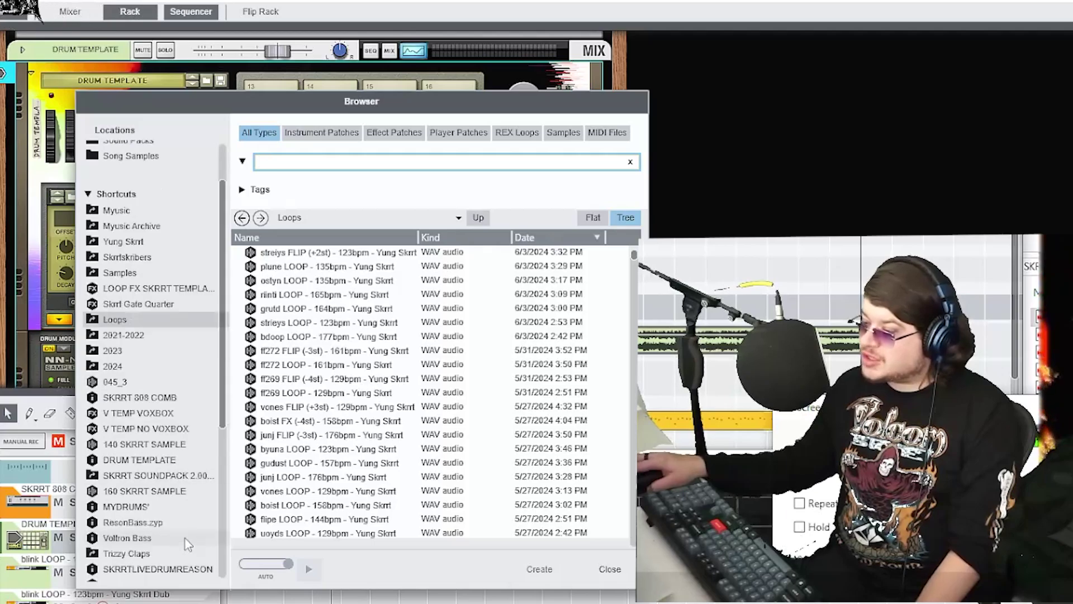
left_click(179, 476)
double_click(353, 267)
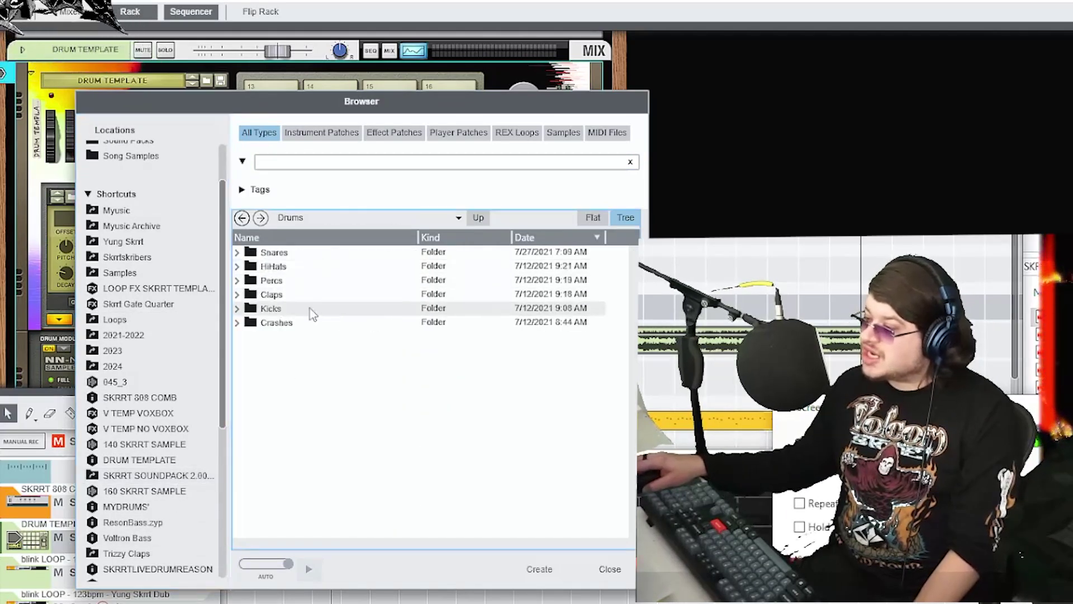
scroll(151, 480, "down", 4)
left_click(126, 428)
scroll(336, 352, "down", 2)
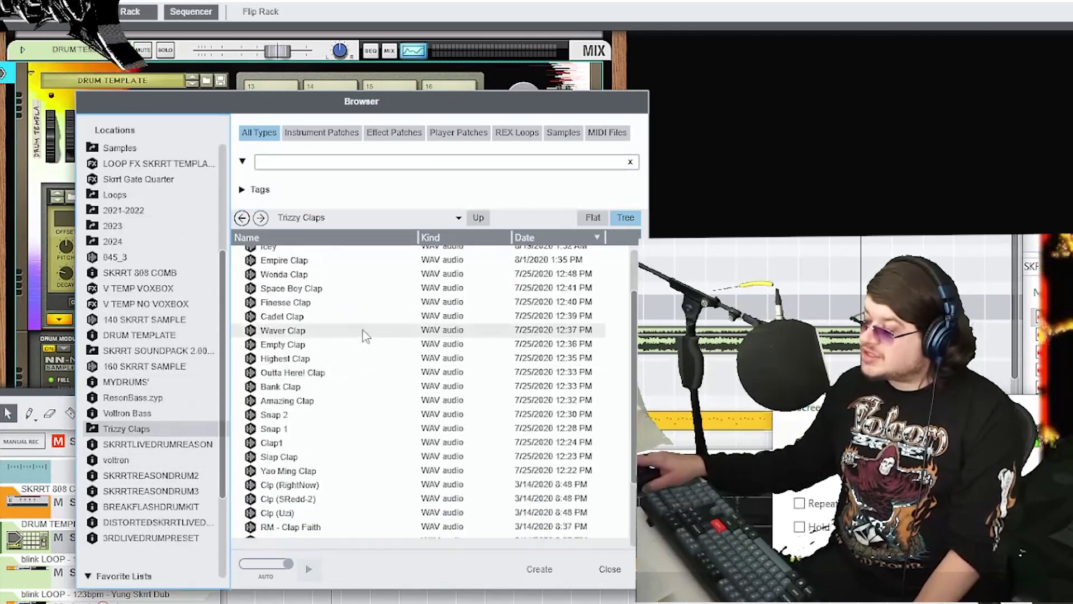
- Audition clap samples in the Trizzy Claps folder, including Empty Clap, Yao Ming Clap, Clp (RightNow) and Clap (ON GOD)
left_click(430, 344)
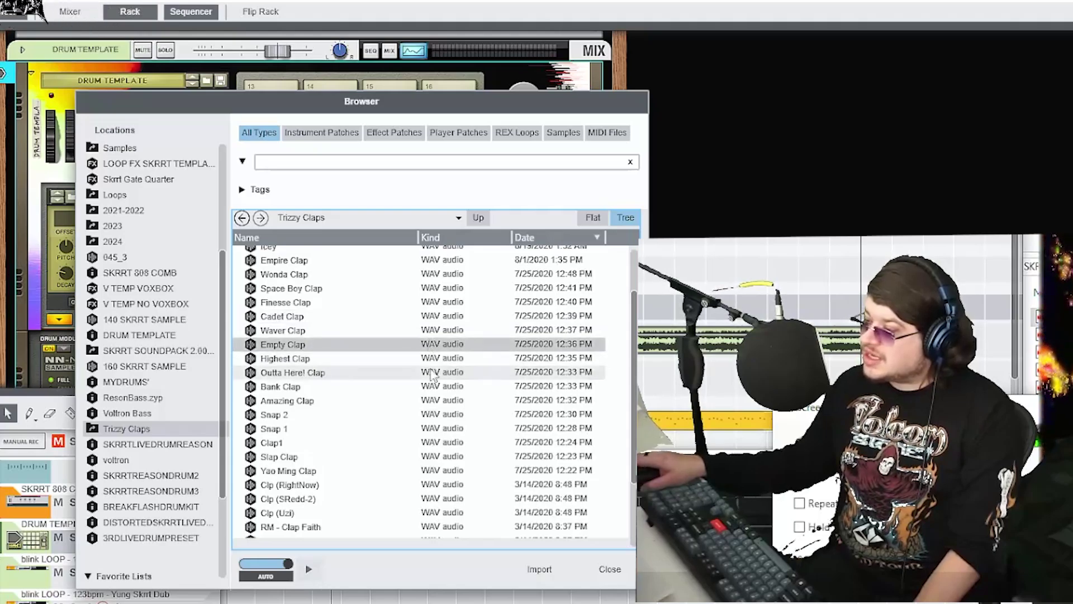
scroll(427, 391, "down", 3)
left_click(426, 391)
left_click(425, 381)
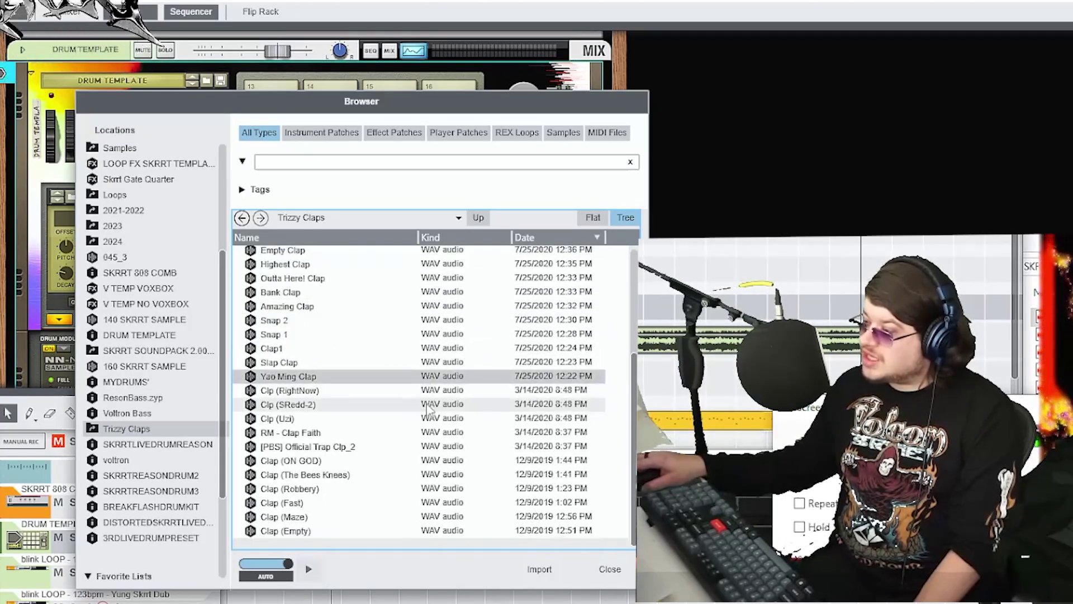
left_click(424, 393)
left_click(424, 406)
left_click(417, 389)
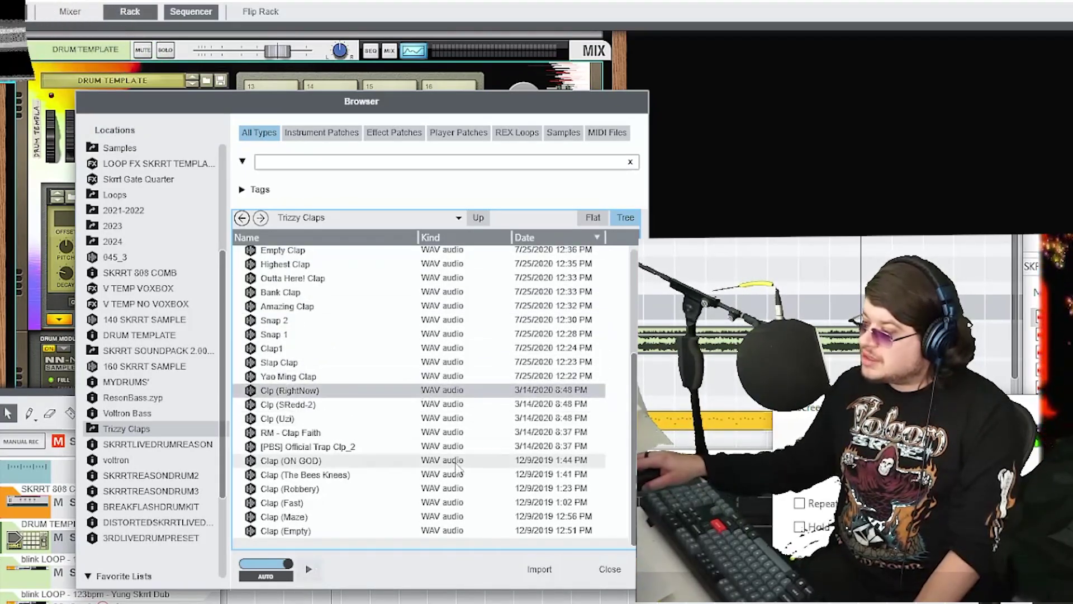
left_click(436, 473)
left_click(397, 463)
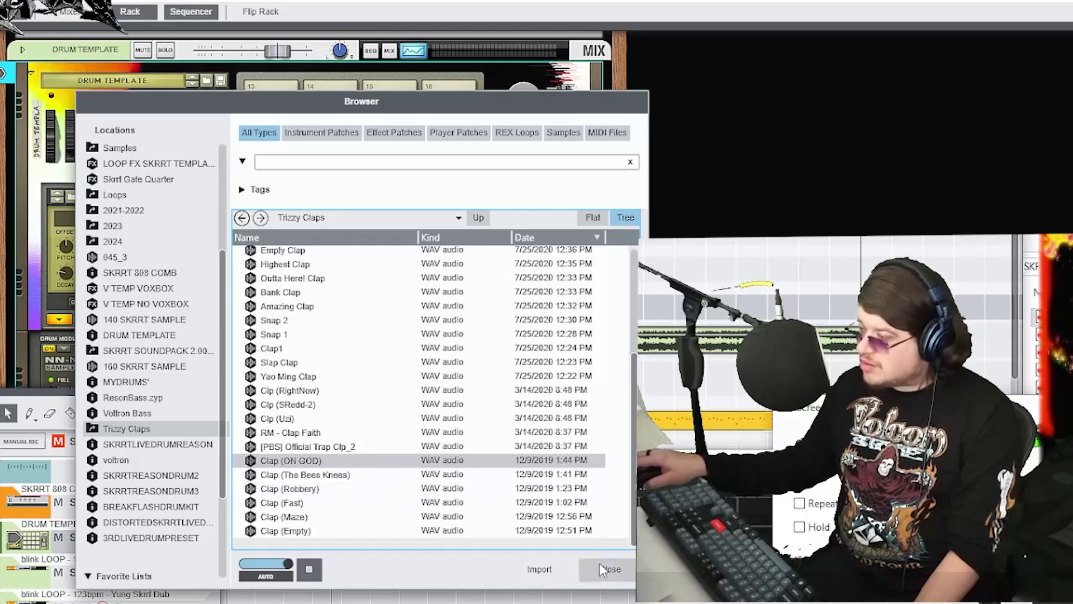
- Try importing Clap (ON GOD) straight from the browser, and undo the audio track it adds
double_click(331, 460)
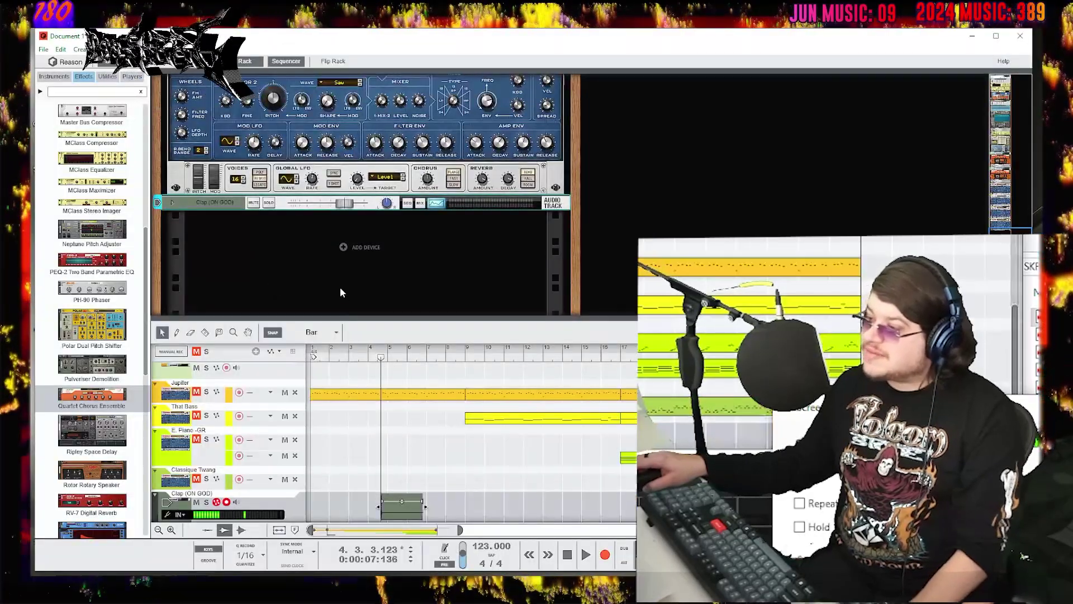
key("ctrl+z")
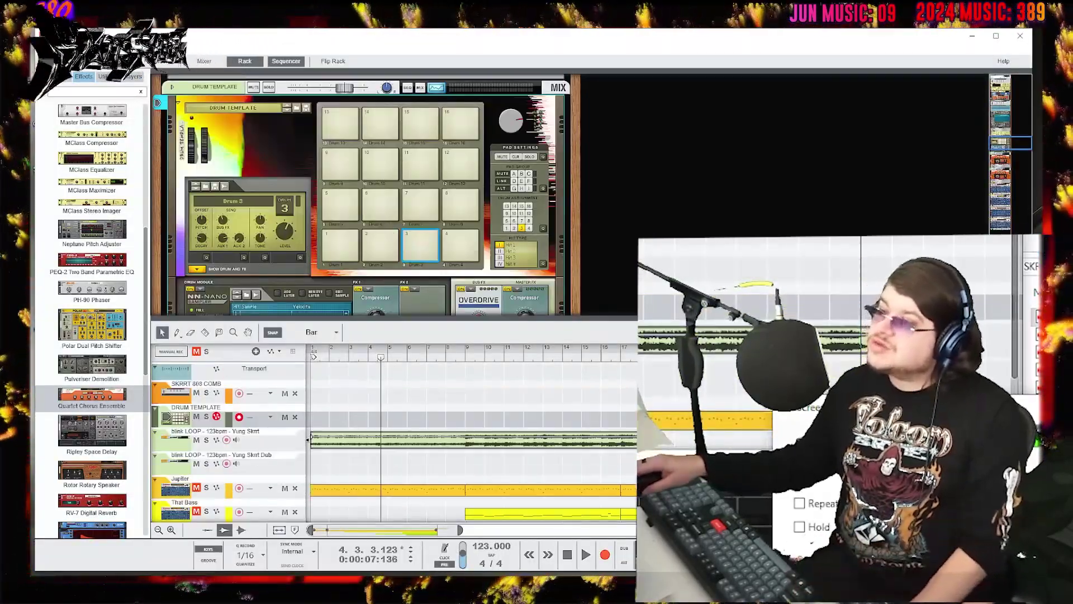
- Reopen the sample browser and choose Clap (ON GOD) from Trizzy Claps for drum pad 3
left_click(71, 62)
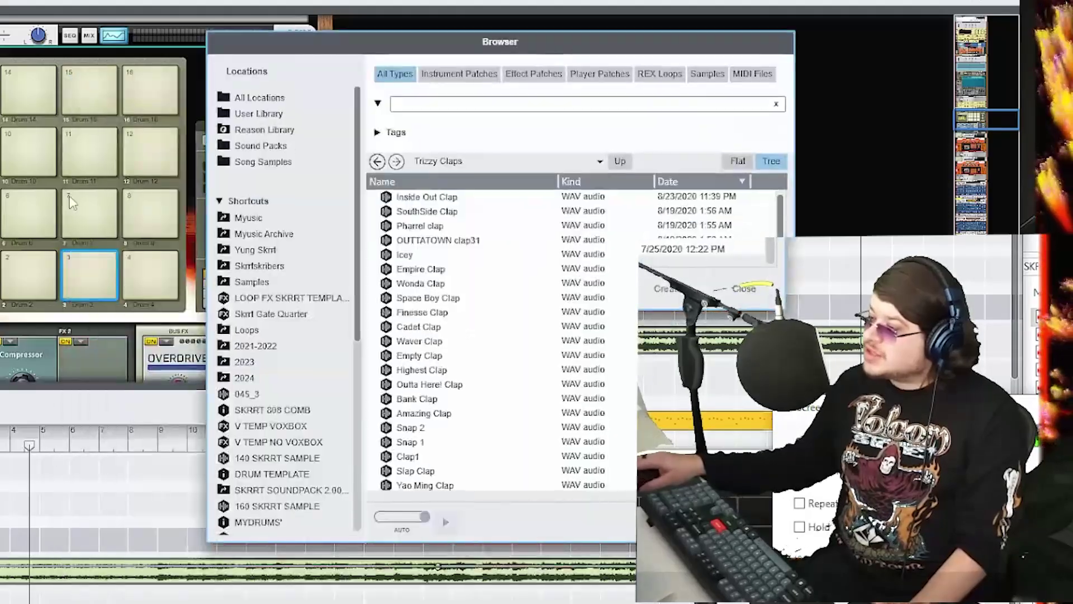
scroll(72, 202, "down", 3)
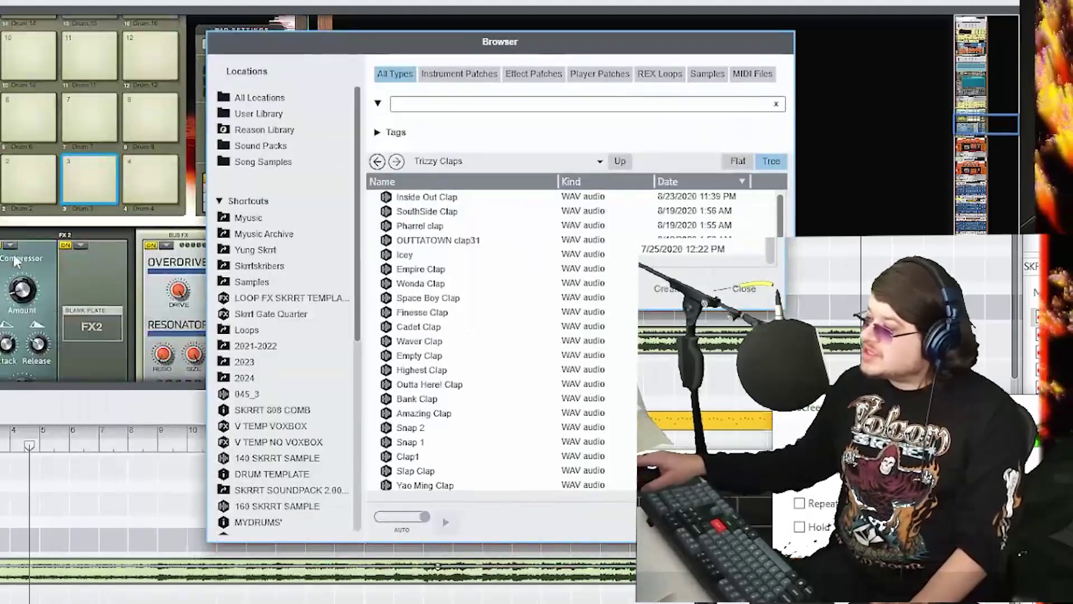
scroll(458, 391, "down", 4)
left_click(457, 413)
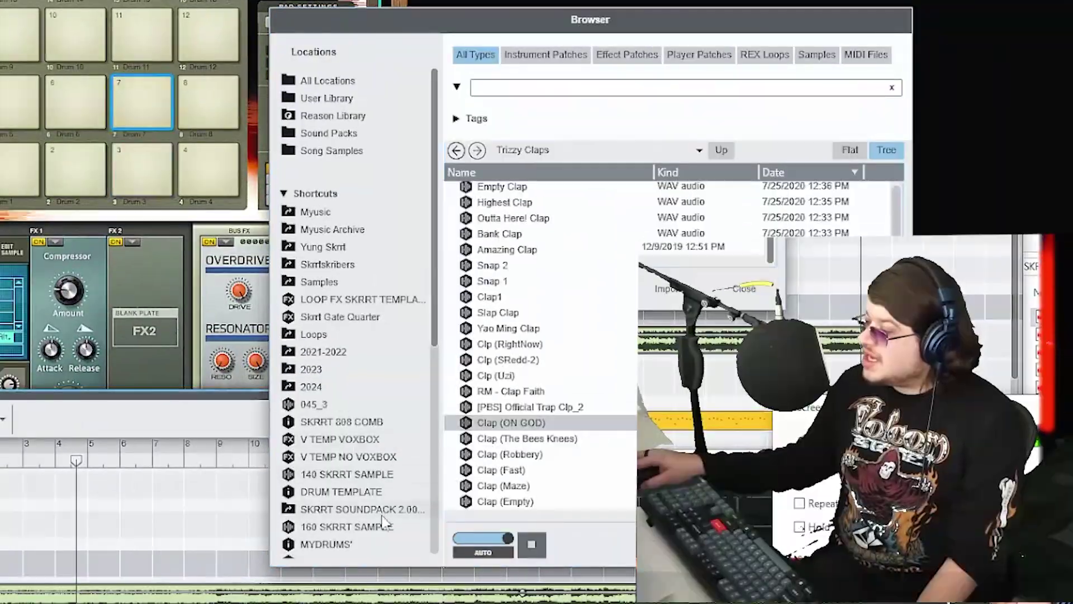
- Open the HiHats folder inside the SKRRT SOUNDPACK's Drums folder
left_click(290, 490)
double_click(420, 197)
double_click(517, 207)
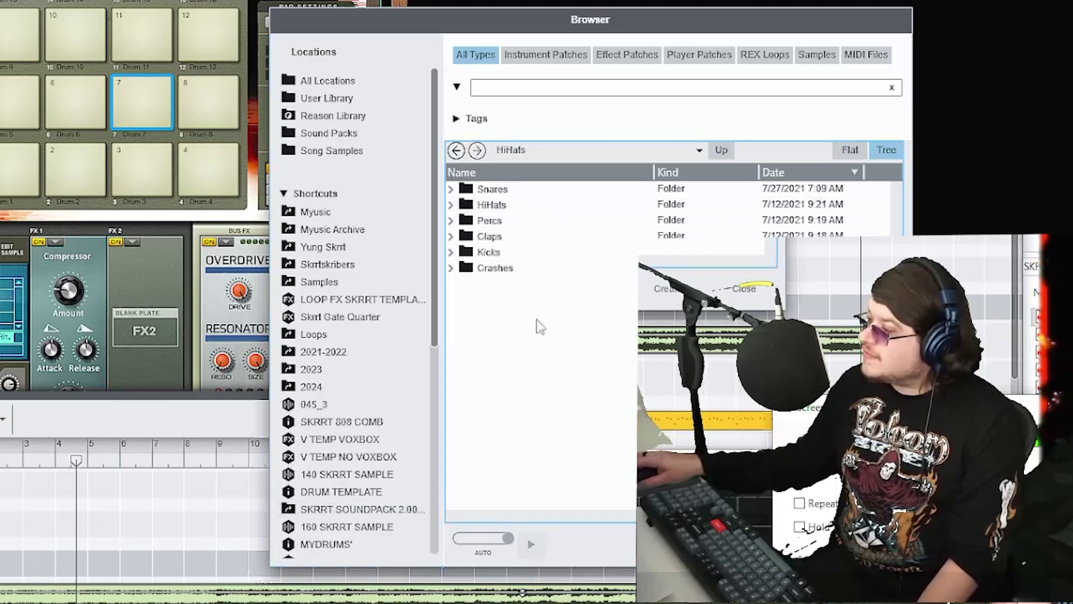
- Audition hi-hat samples in the HiHats folder and load SkrrtHH_66 into drum pad 7
left_click(573, 332)
scroll(567, 414, "down", 10)
left_click(573, 425)
scroll(578, 421, "down", 2)
scroll(579, 418, "up", 1)
left_click(583, 413)
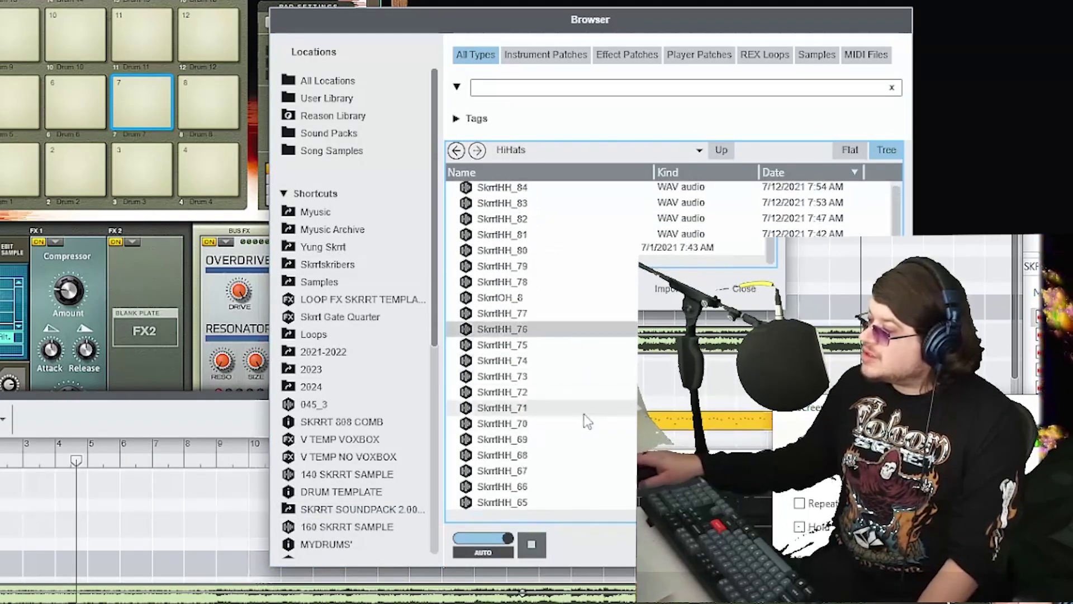
scroll(581, 391, "up", 4)
left_click(562, 263)
scroll(570, 263, "up", 3)
left_click(582, 257)
left_click(595, 285)
left_click(591, 271)
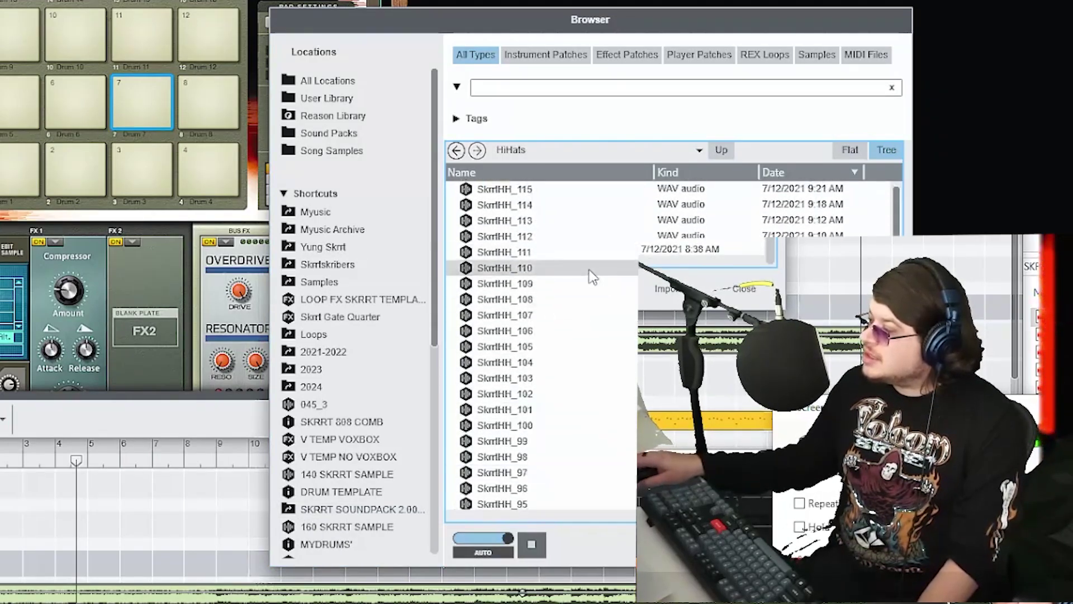
left_click(573, 239)
scroll(577, 280, "down", 8)
left_click(580, 332)
scroll(580, 333, "down", 2)
scroll(580, 332, "up", 4)
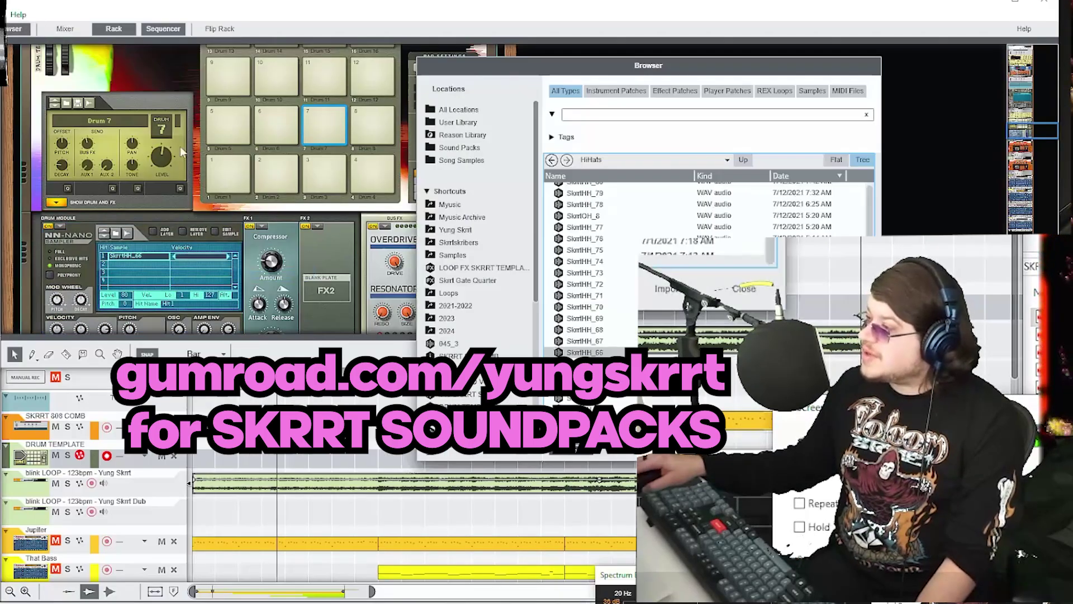
- Select drum pad 9, audition more hi-hats and load SkrrtHH_42 as its hit sample
left_click(230, 79)
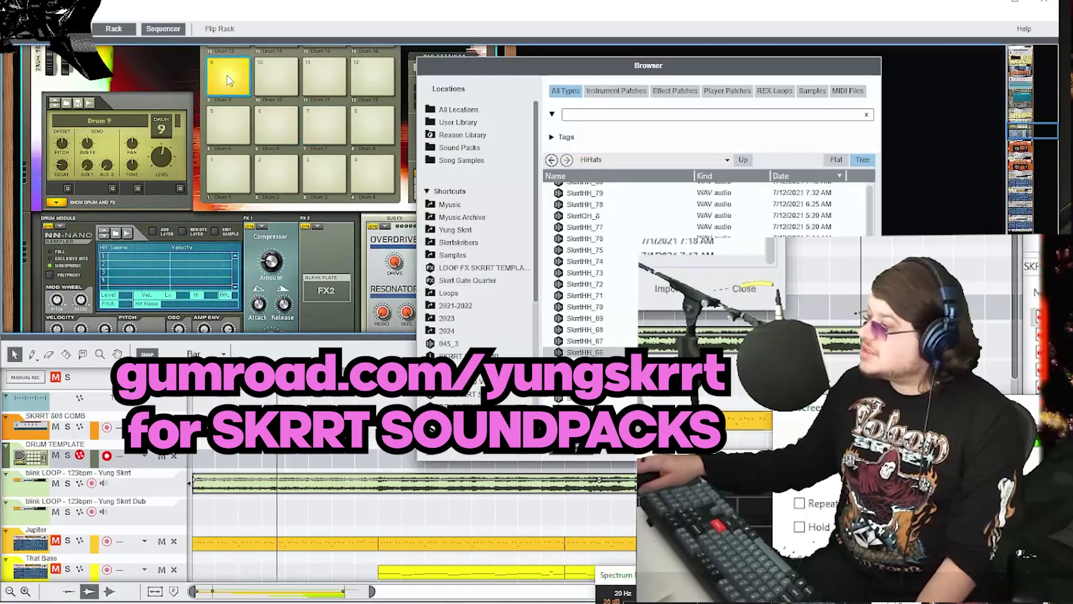
scroll(587, 284, "down", 8)
left_click(585, 323)
left_click(585, 333)
scroll(586, 333, "down", 3)
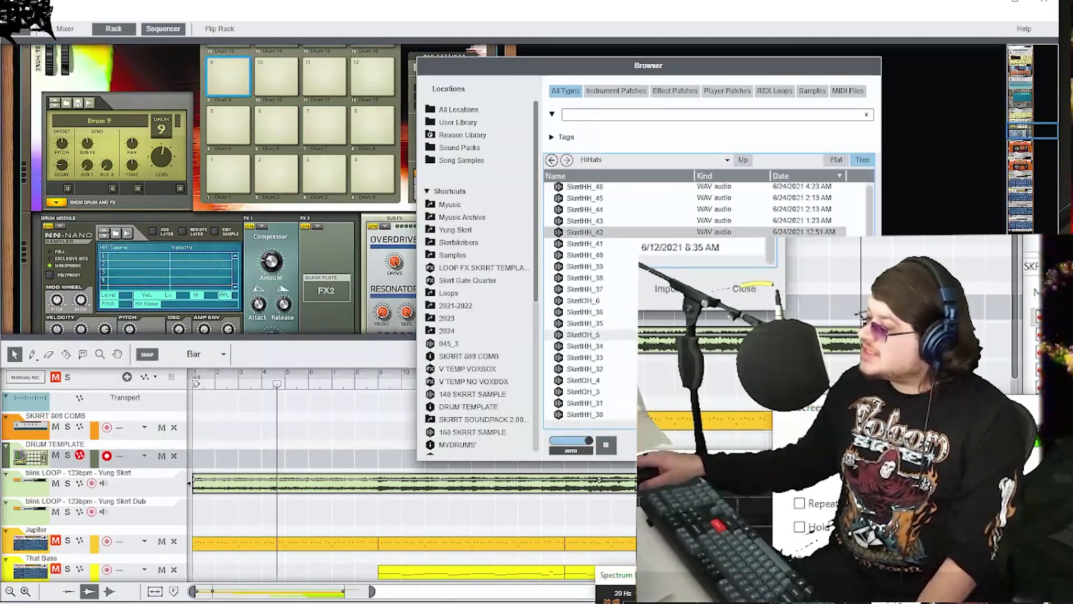
left_click_drag(604, 233, 138, 264)
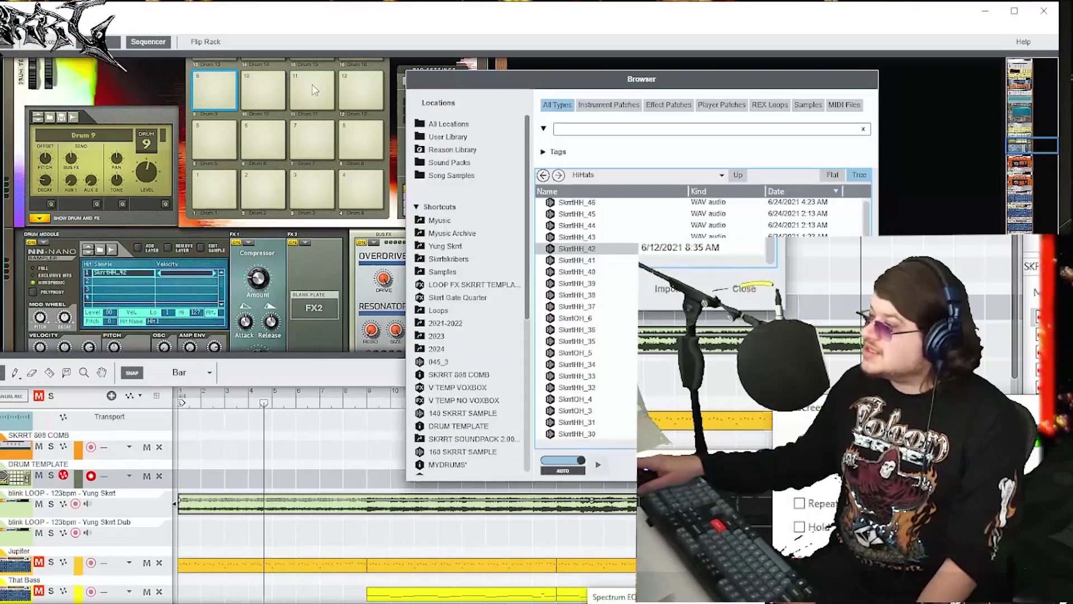
- Select drum pad 11 and load the open hi-hat SkrrtOH_1 as its hit sample
left_click(324, 77)
scroll(626, 297, "down", 5)
scroll(630, 311, "down", 5)
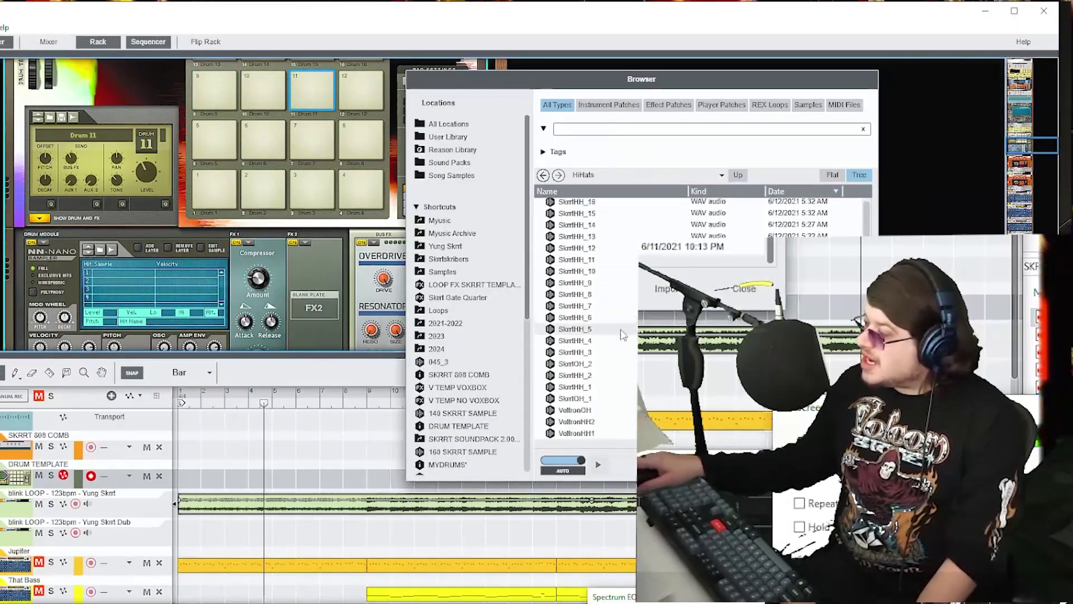
left_click(576, 398)
left_click_drag(609, 402, 146, 294)
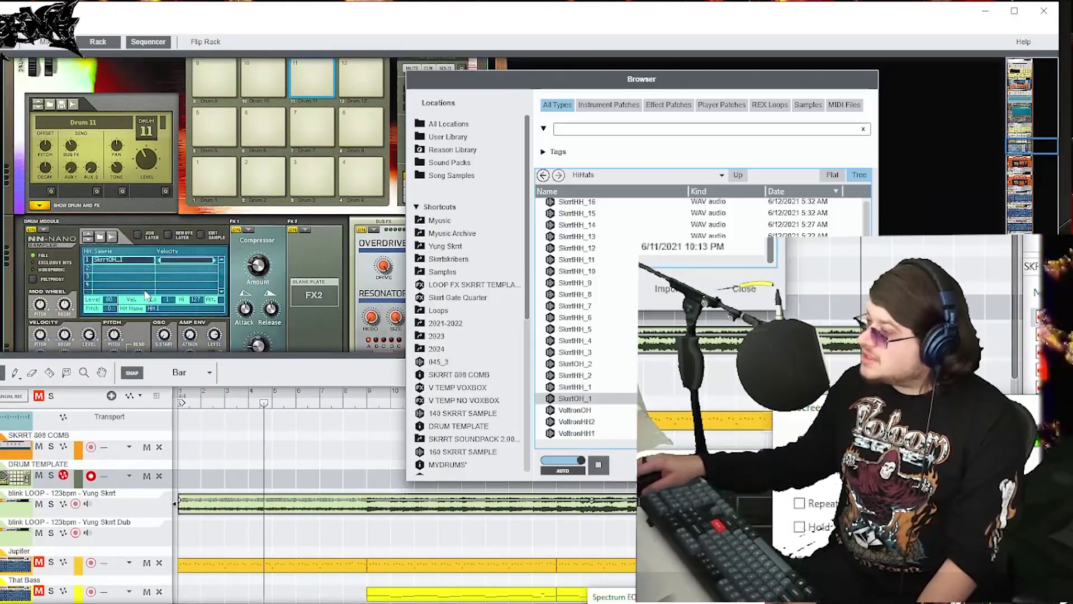
- Select drum pad 4 and open the Percs folder inside the SKRRT SOUNDPACK's Drums folder
left_click(321, 174)
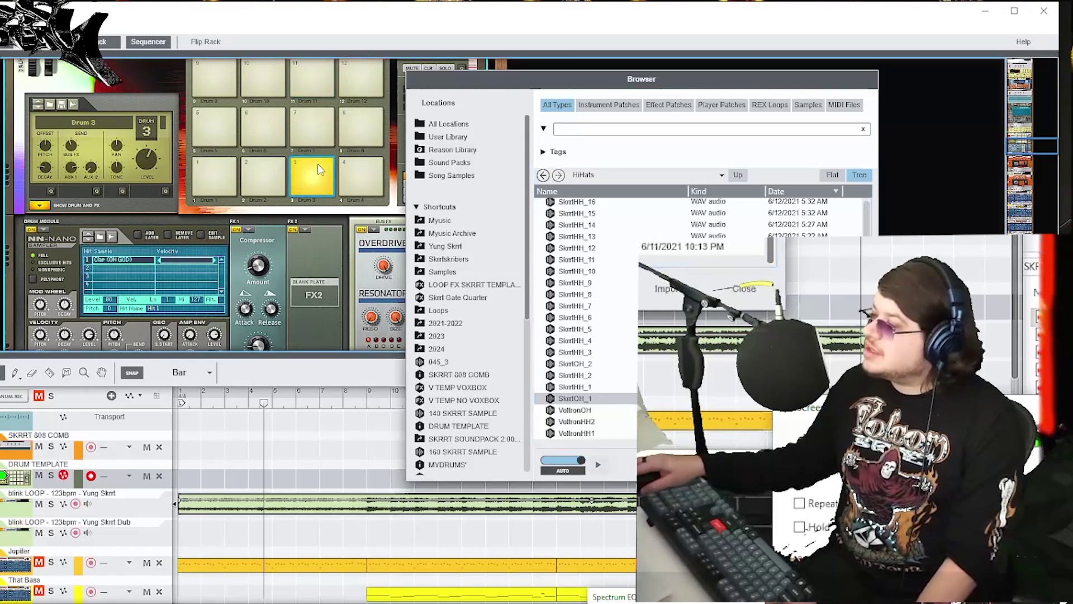
left_click(361, 178)
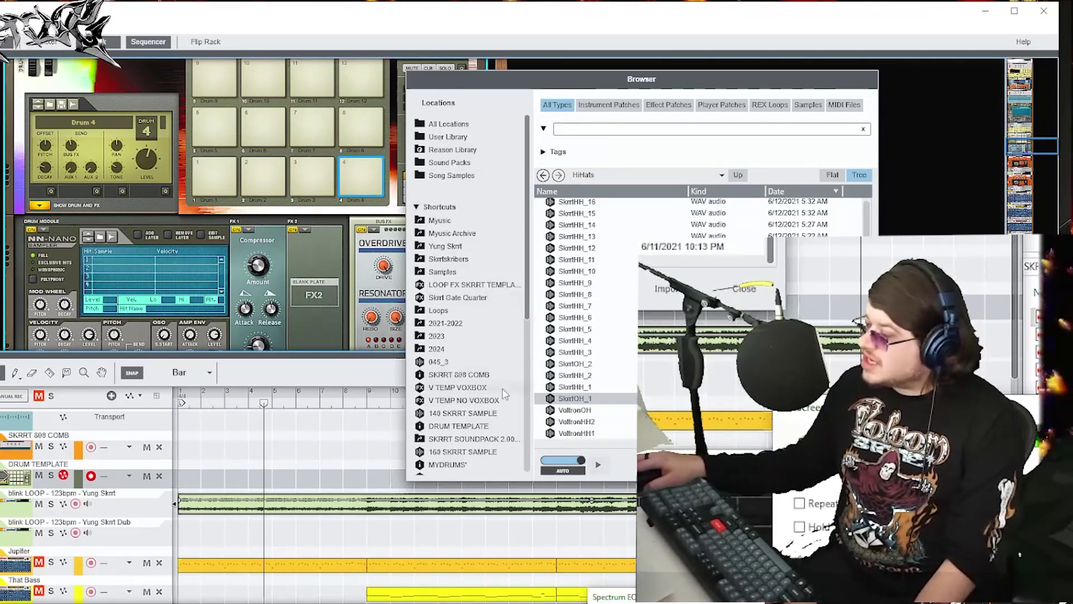
left_click(499, 440)
double_click(590, 207)
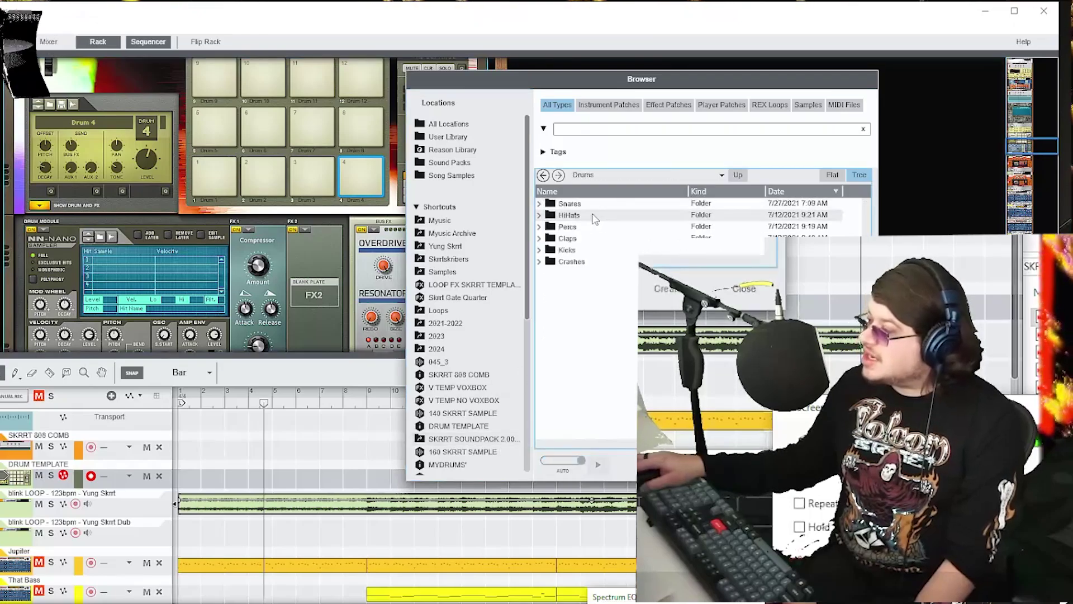
double_click(570, 226)
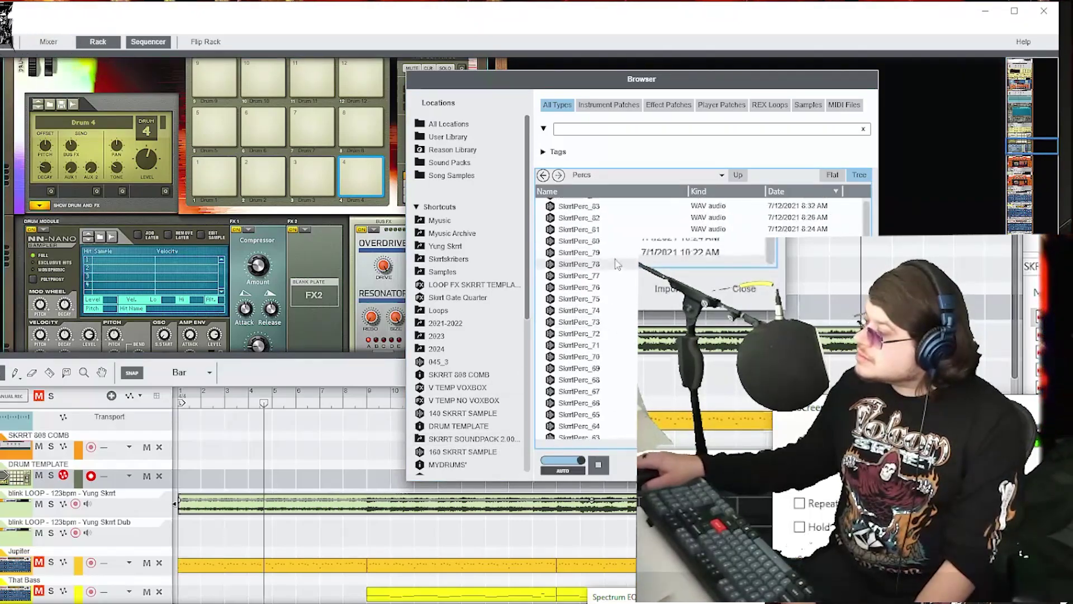
- Audition percussion samples in the Percs folder and load SkrrtPerc_92 into drum pad 4
scroll(632, 352, "down", 6)
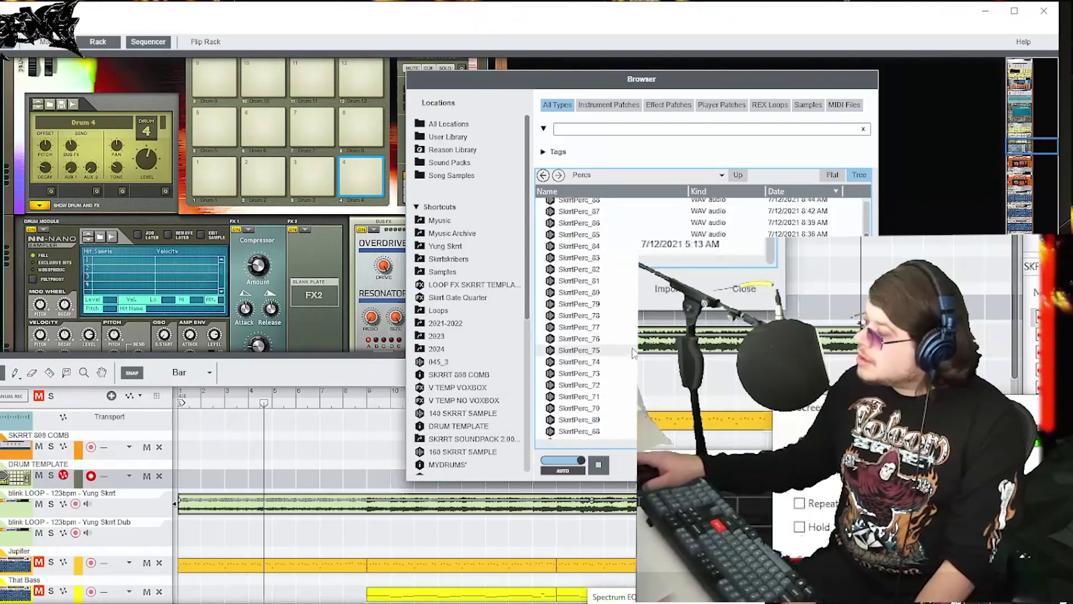
scroll(632, 362, "down", 5)
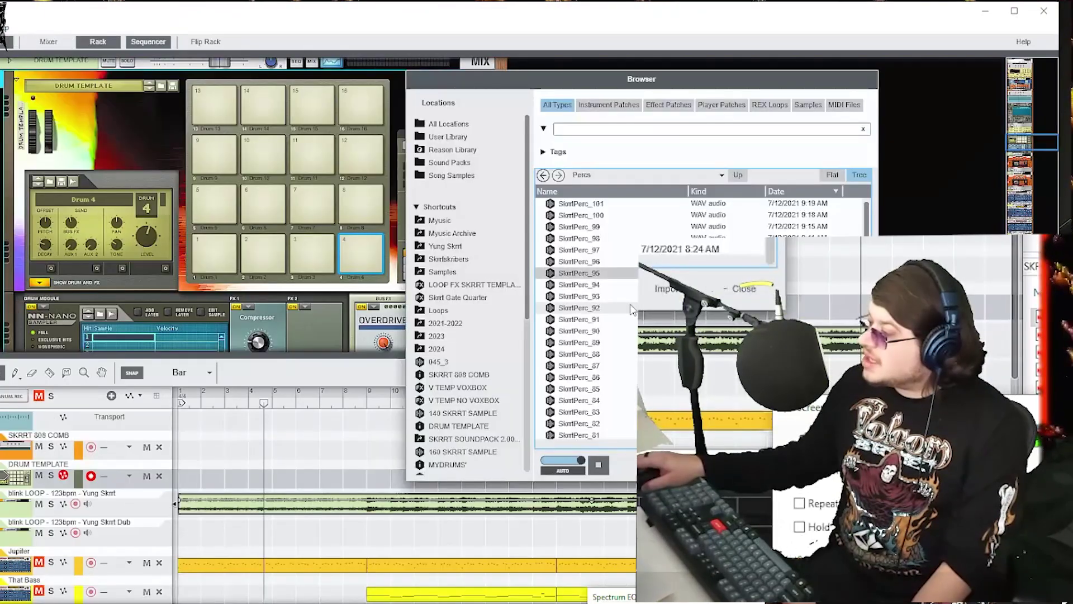
left_click(628, 309)
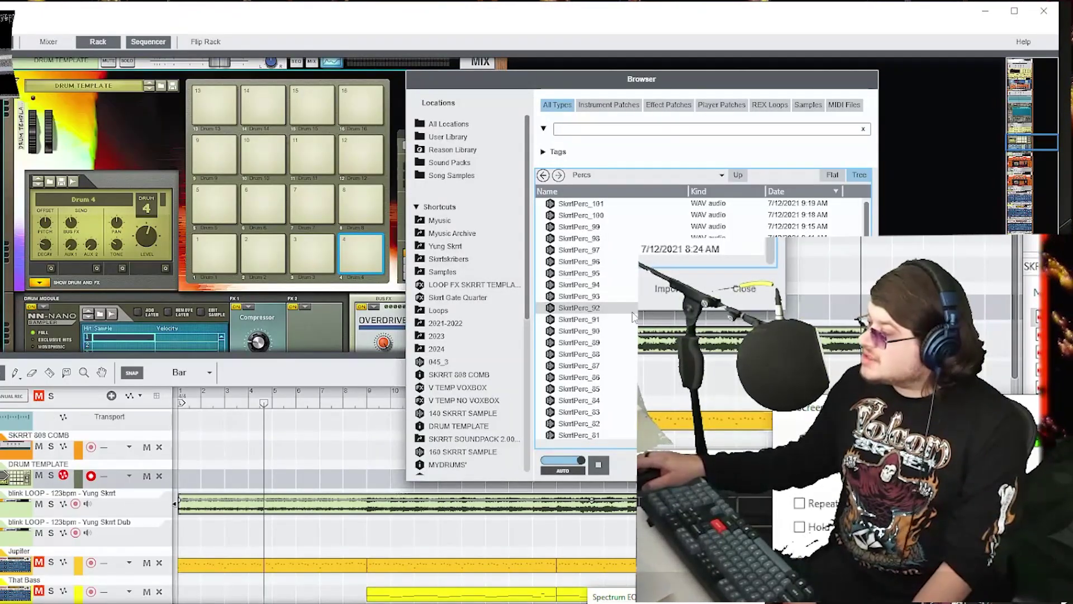
left_click_drag(628, 308, 119, 278)
- Test the loaded clap, percussion and hi-hat pads, leave pad 11 selected and close the sample browser
left_click(310, 249)
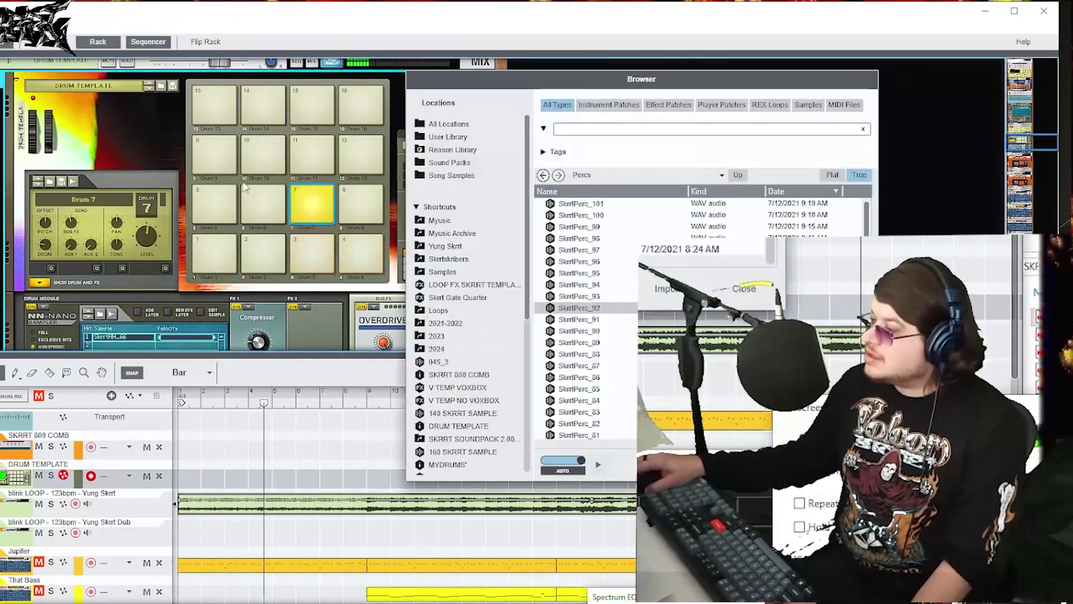
left_click(359, 255)
left_click(325, 218)
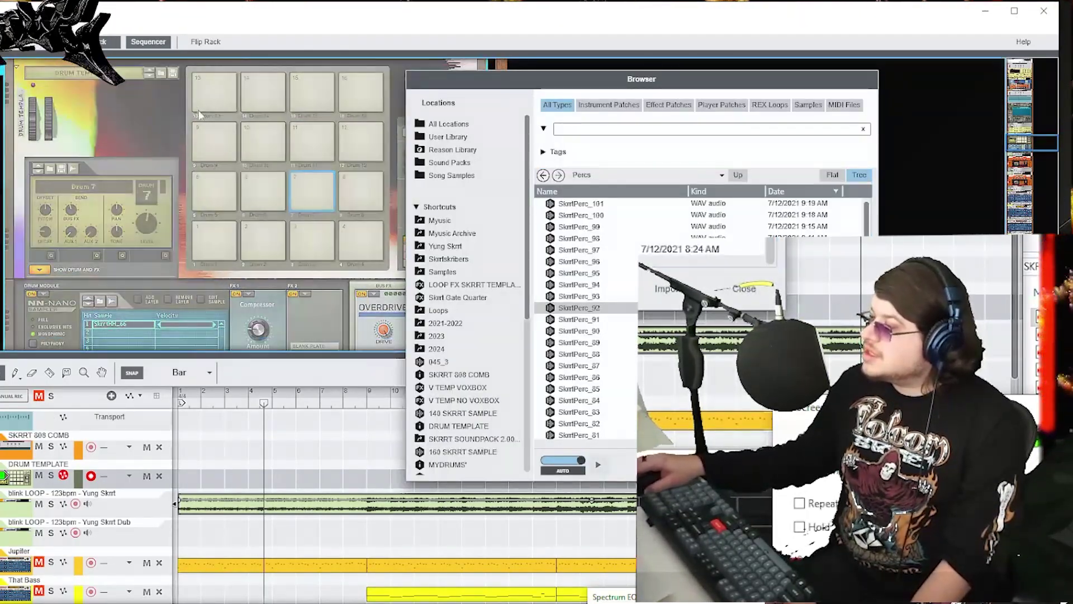
left_click(216, 141)
left_click_drag(483, 84, 413, 81)
left_click(798, 404)
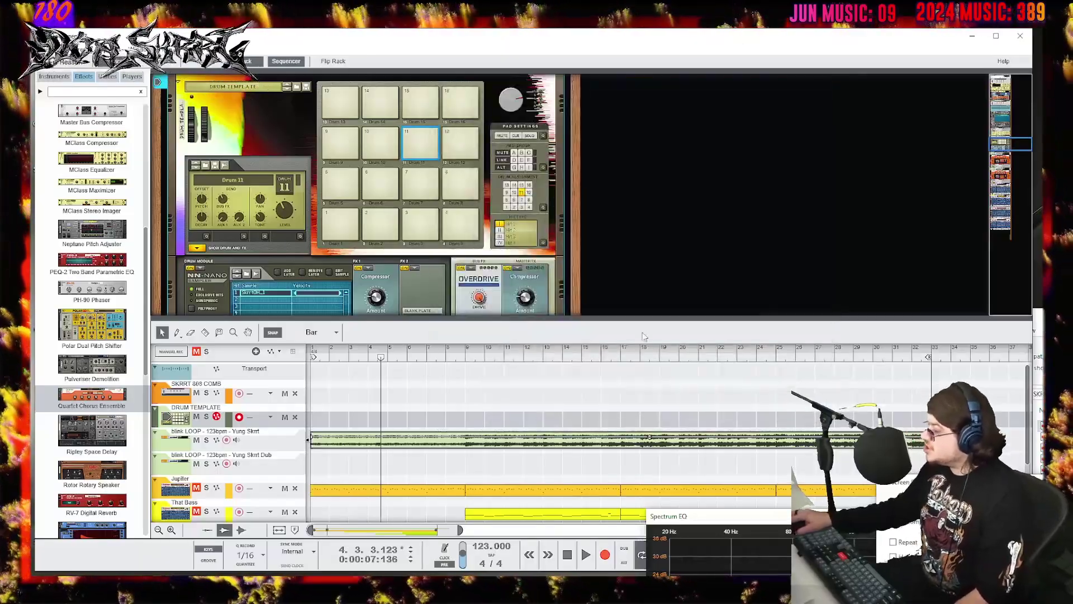
- Place the On-screen Piano Keys window beside the drum pads and rehearse the hi-hats on pads 7, 9 and 11
key("g")
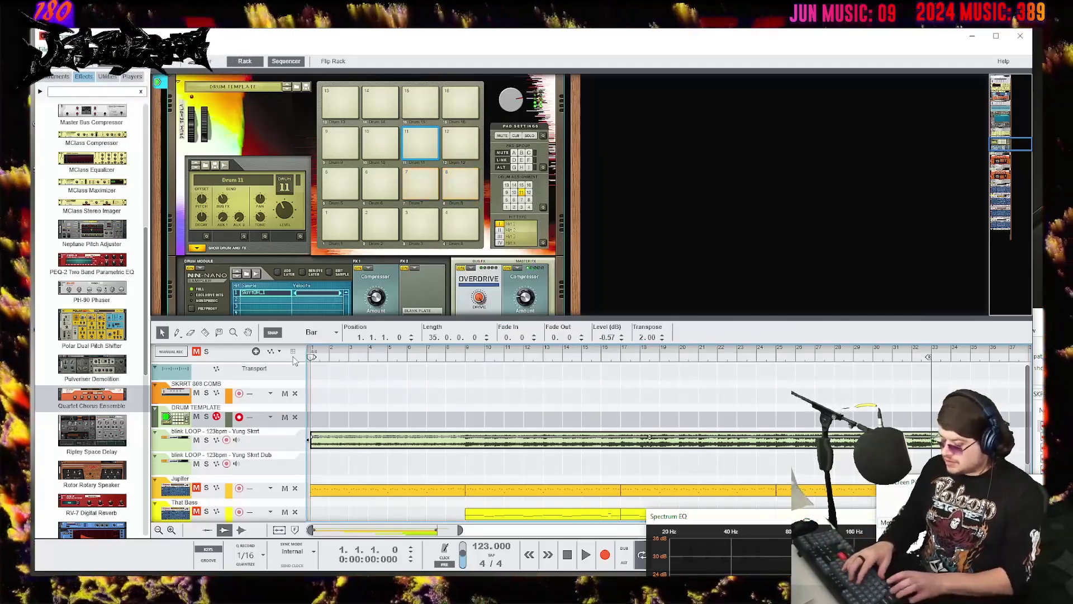
key("t")
key("y")
key("e")
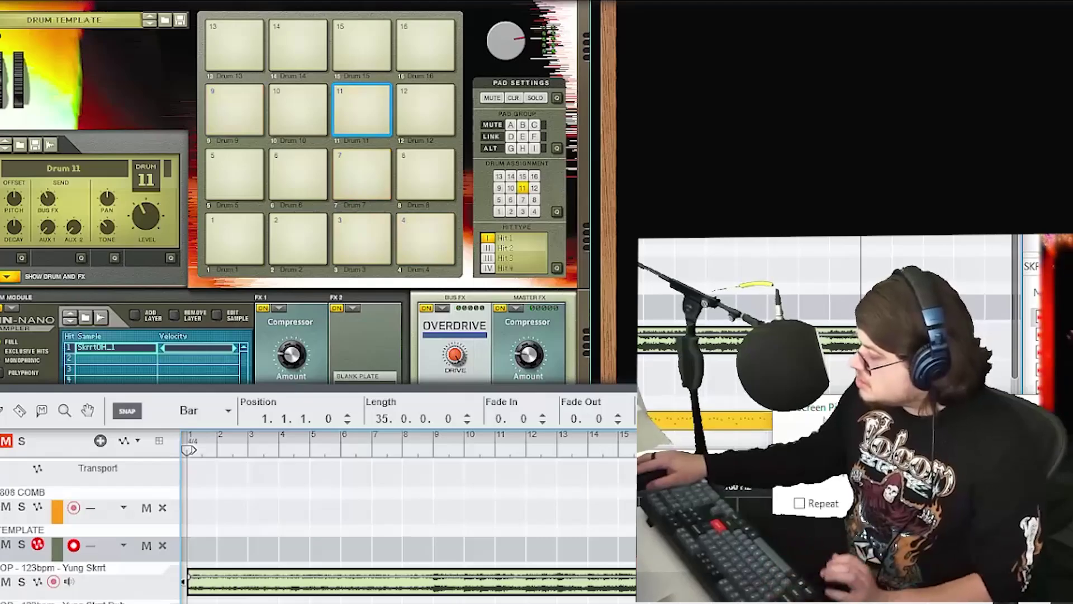
left_click_drag(823, 417, 474, 111)
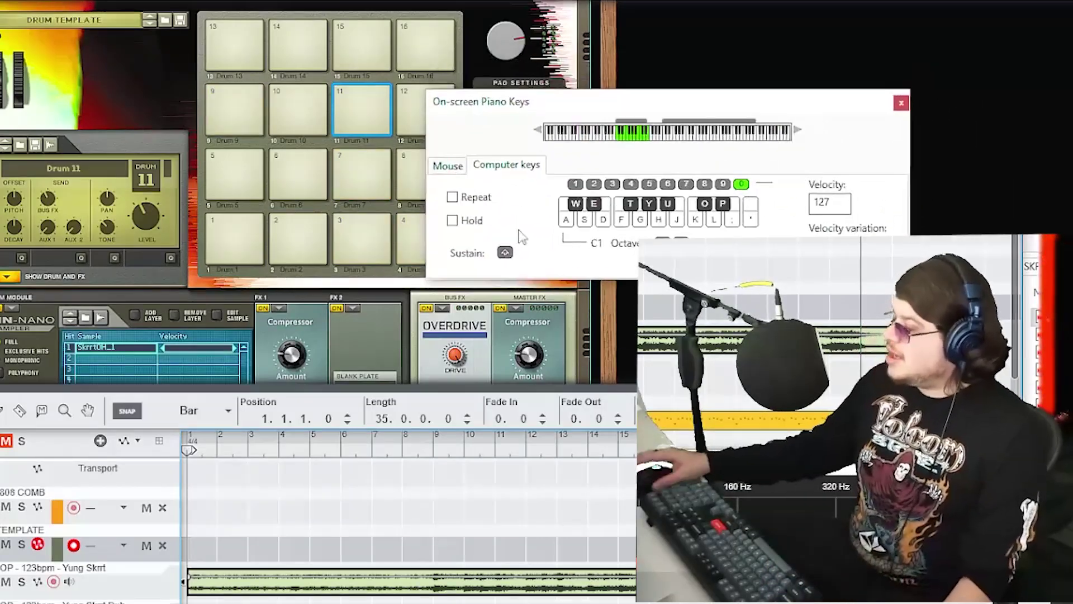
key("t")
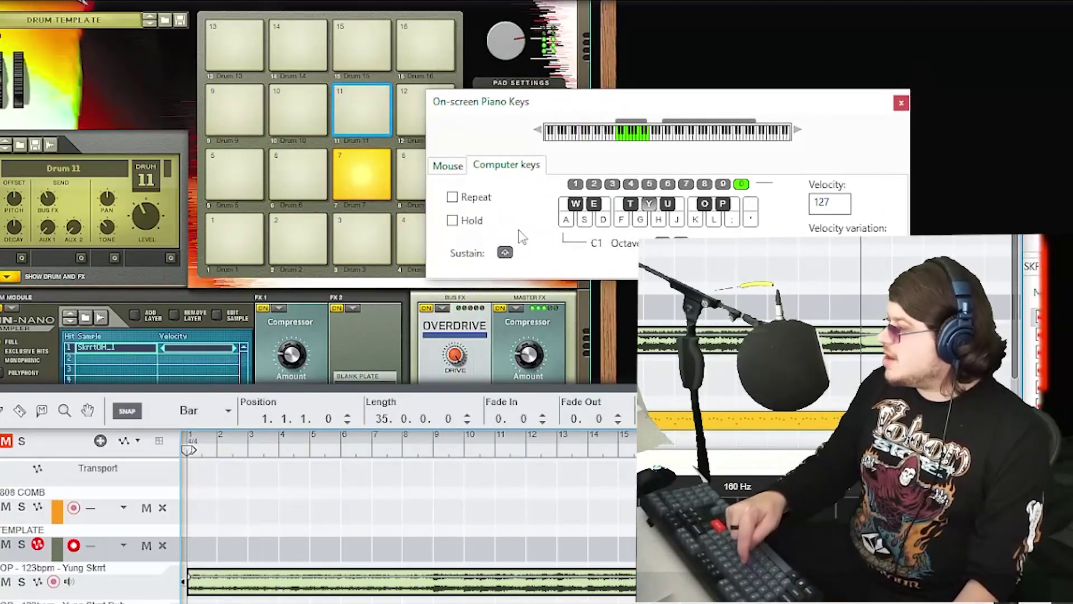
key("t")
key("y")
key("u")
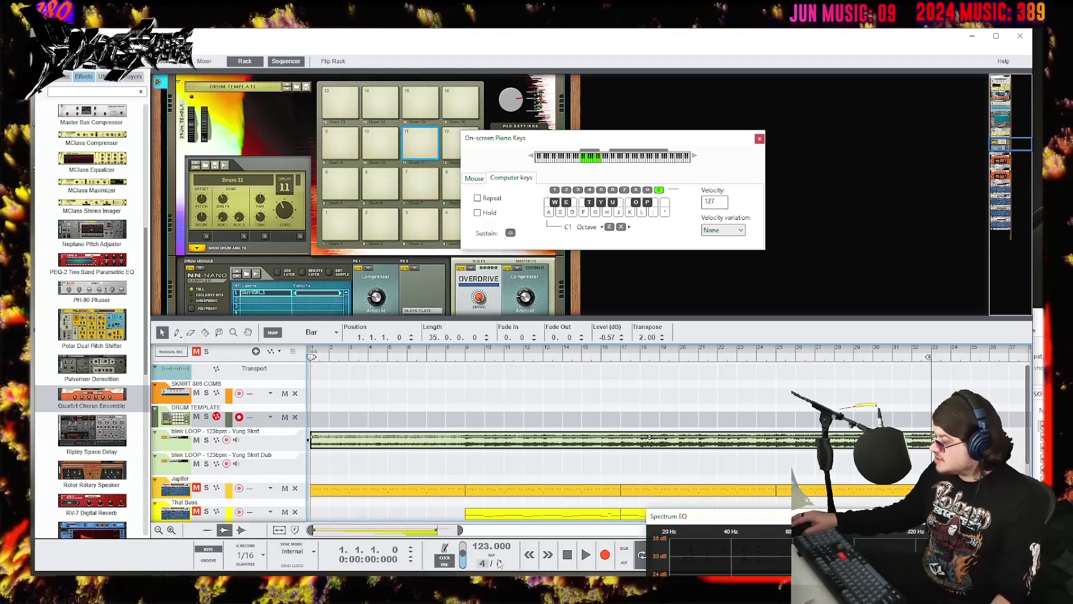
- Record a hi-hat pattern with pads 7, 9 and 11 on the DRUM TEMPLATE track, starting the notes at bar 5 and stopping near bar 17
left_click(605, 555)
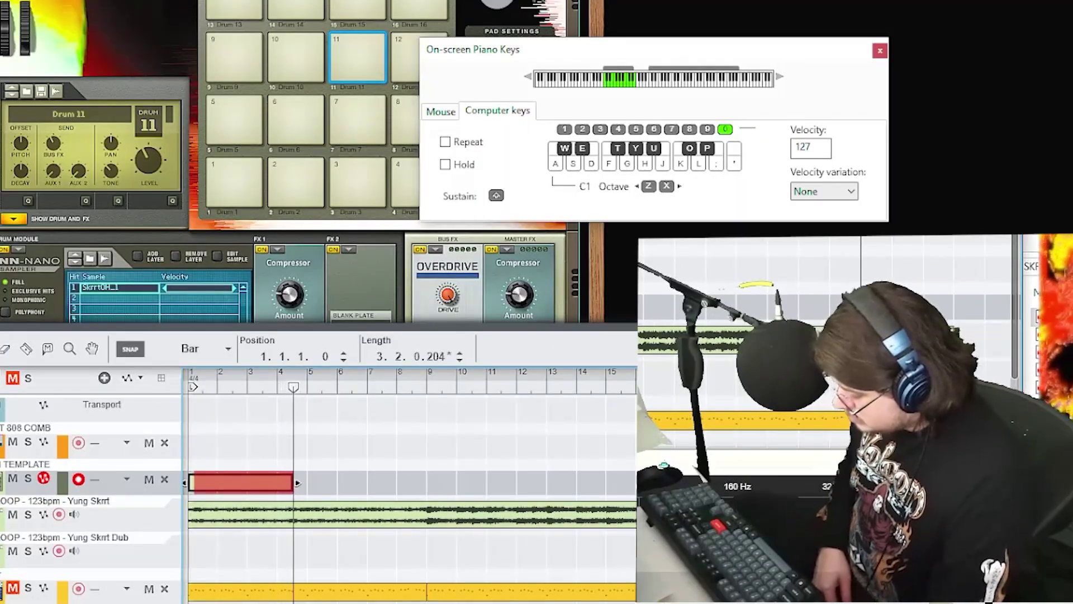
key("t")
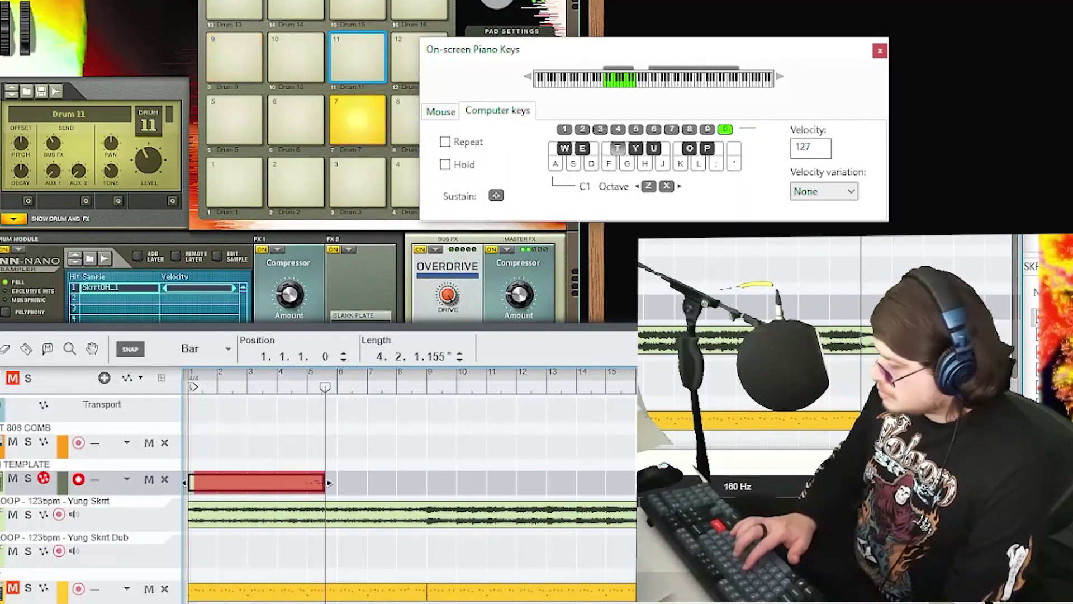
key("y")
key("u")
key("t")
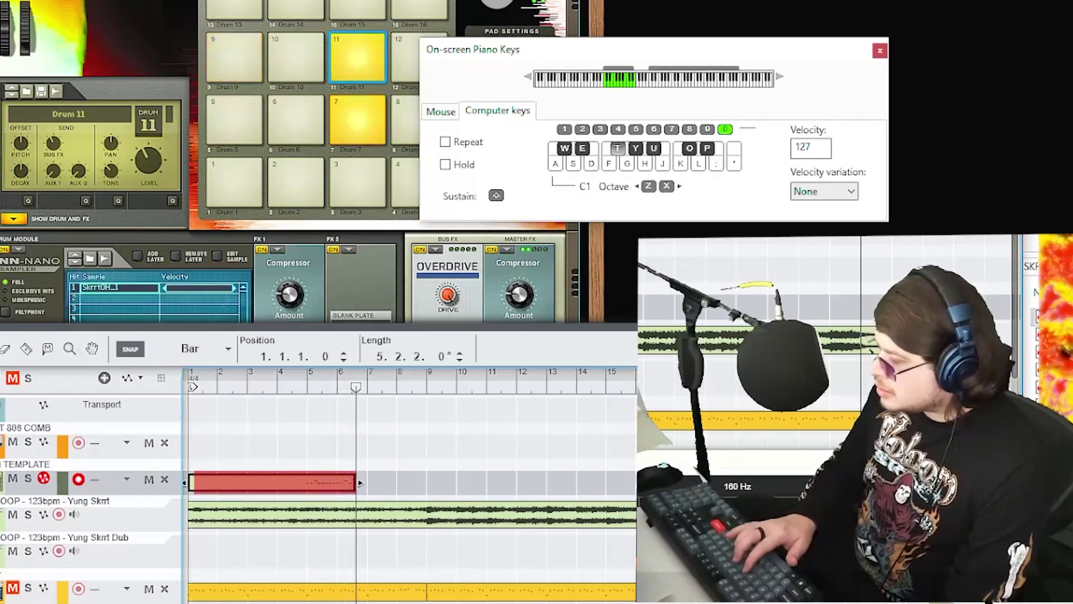
key("t")
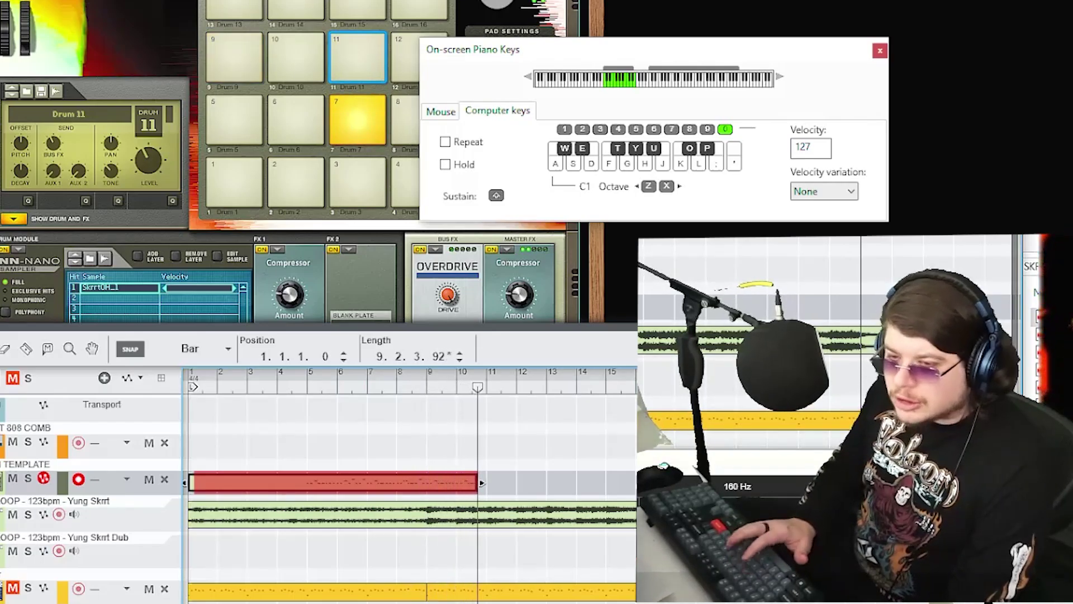
key("y")
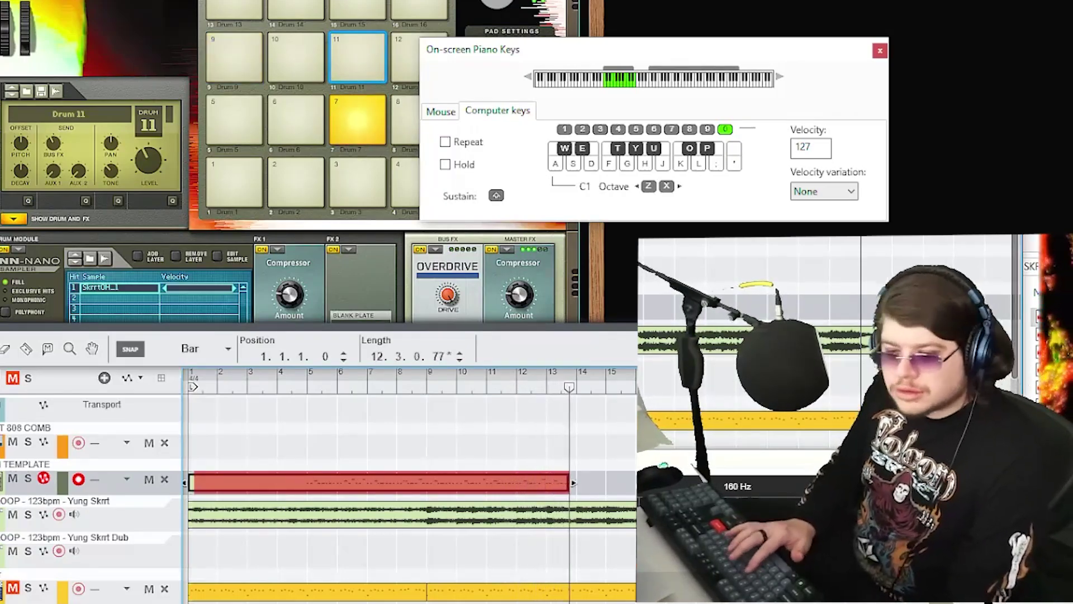
key("y")
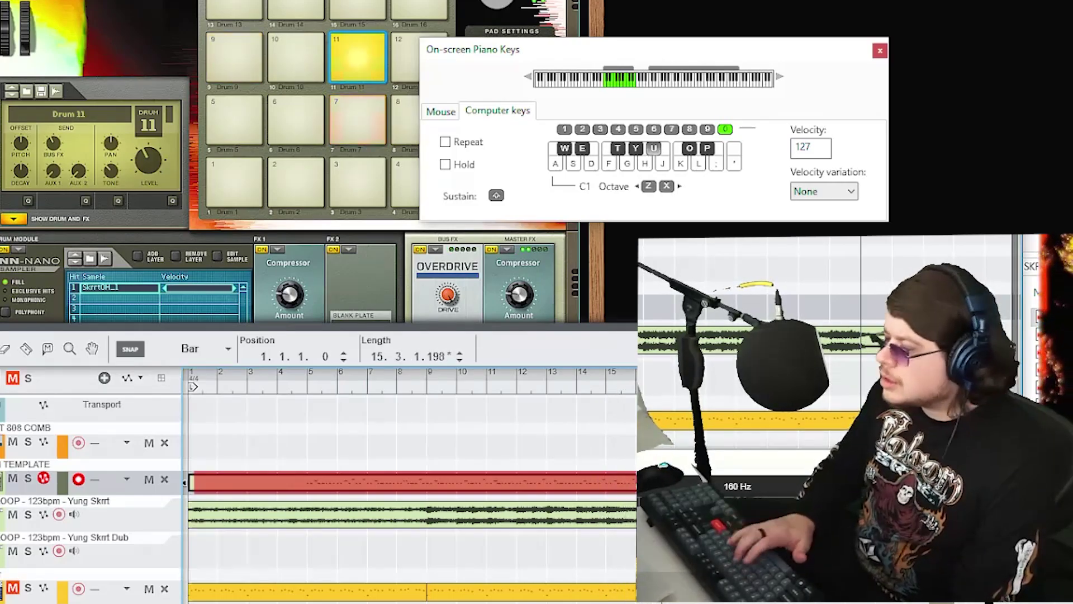
key("space")
- Quantize the recorded hi-hat clip and inspect its notes in the clip editor during playback
right_click(599, 492)
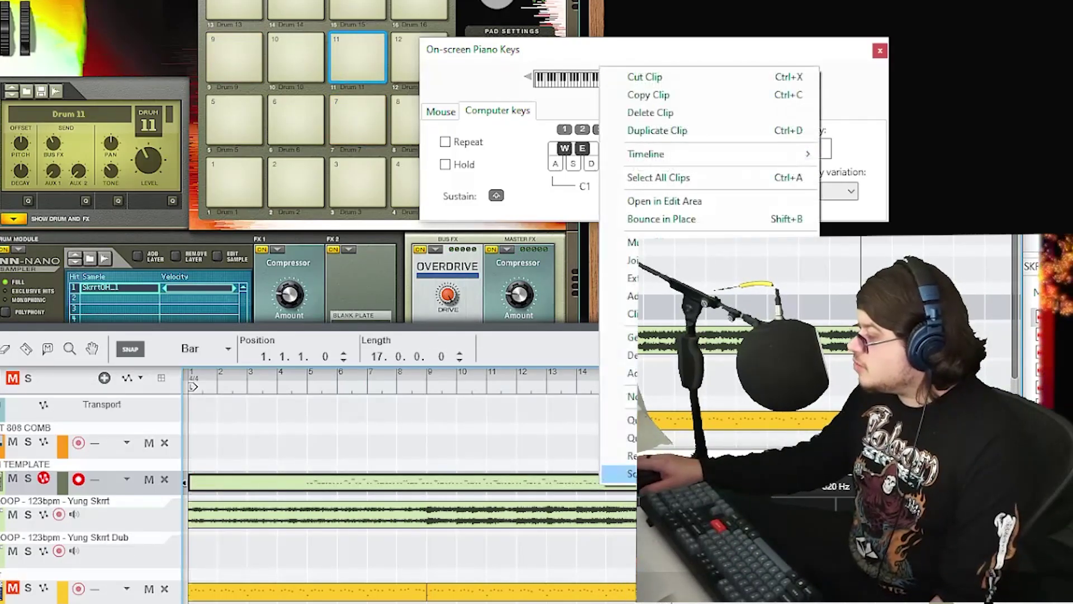
left_click(630, 420)
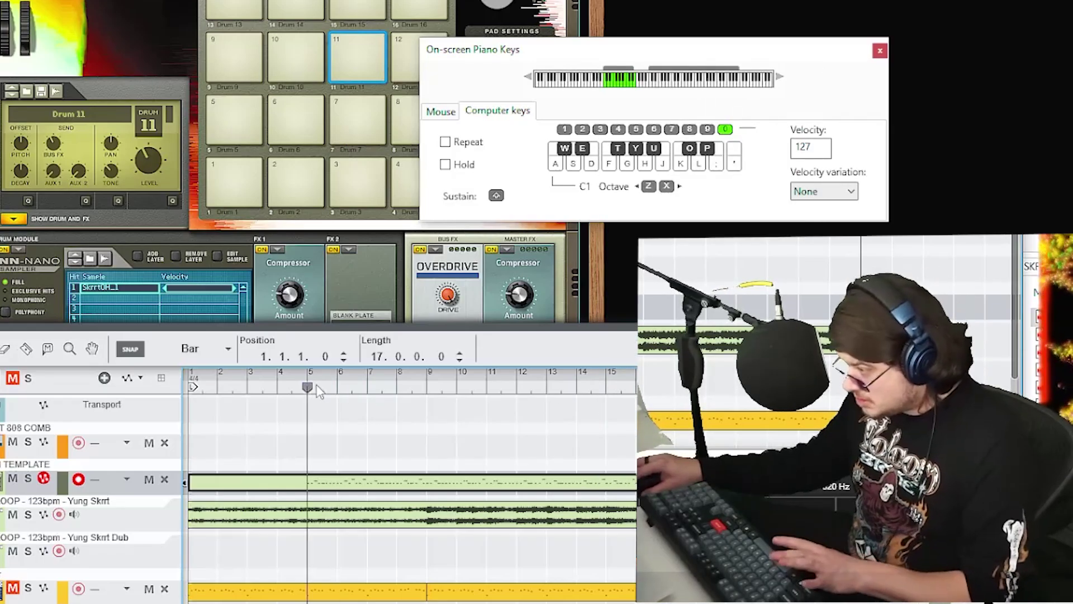
double_click(378, 481)
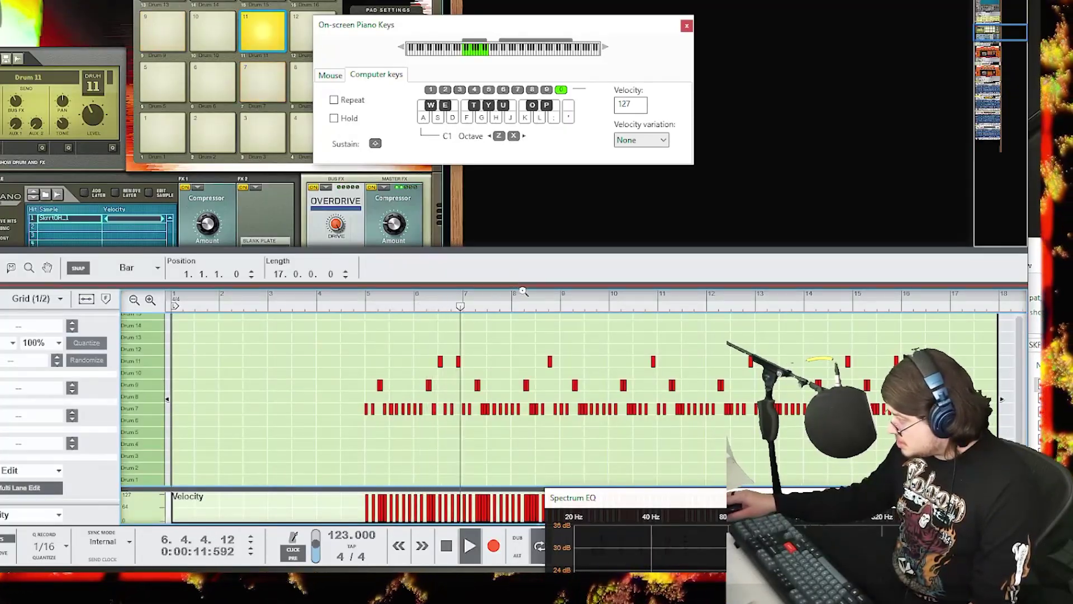
scroll(529, 297, "up", 6)
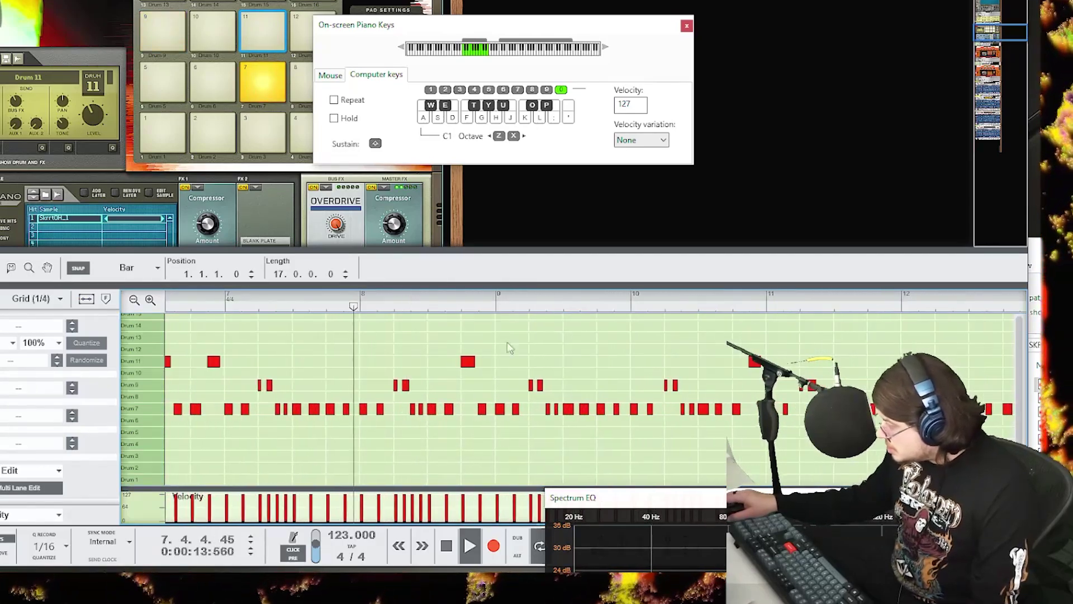
left_click_drag(597, 300, 60, 248)
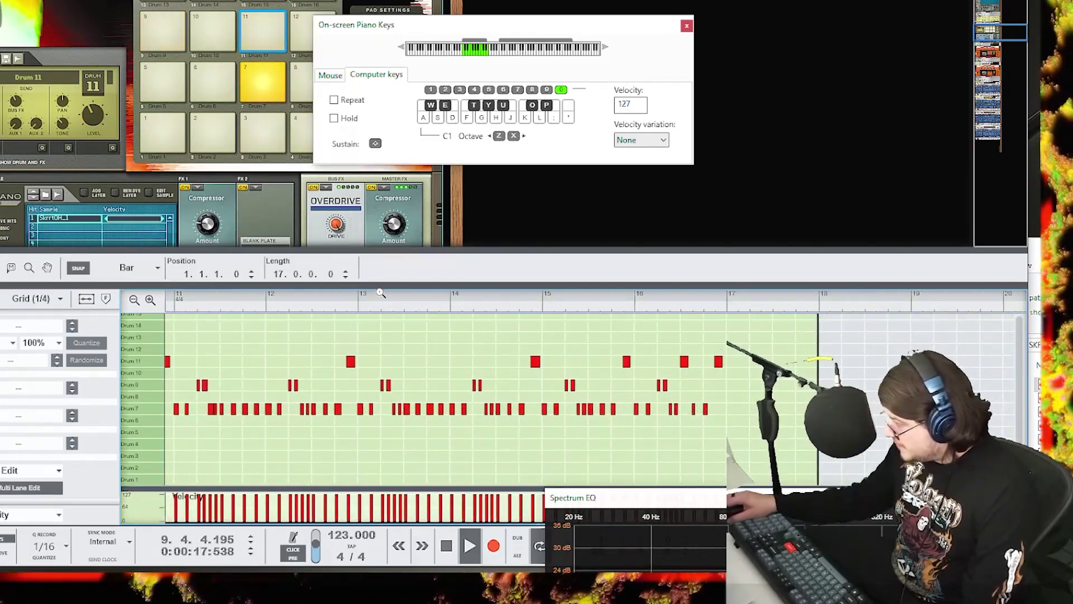
left_click_drag(381, 293, 602, 292)
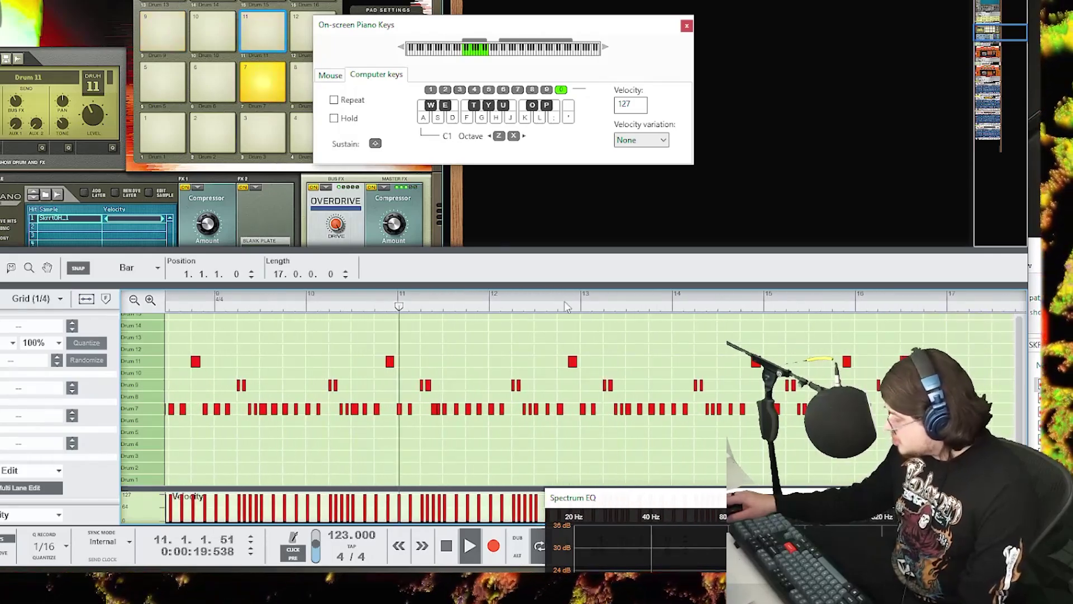
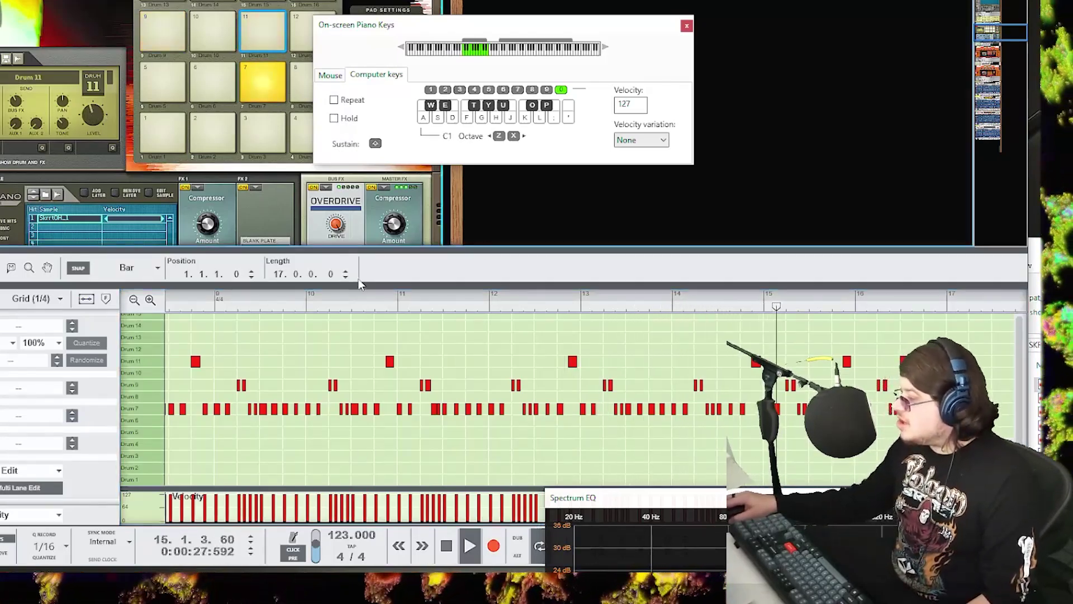
left_click_drag(384, 297, 363, 135)
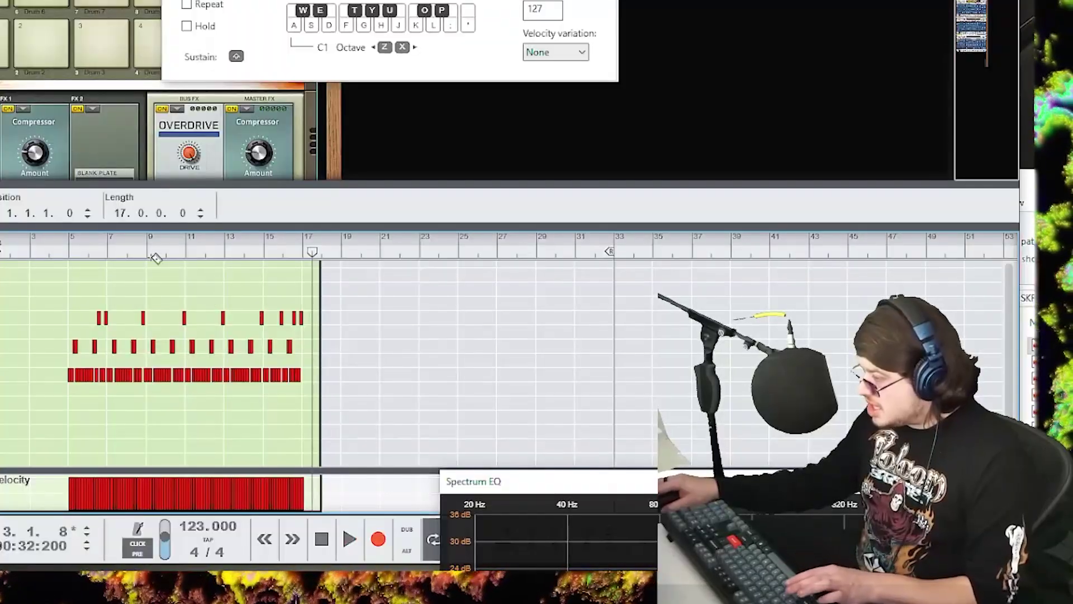
- Split the hi-hat clip at bars 5 and 9 and delete the empty first four bars
left_click(156, 257)
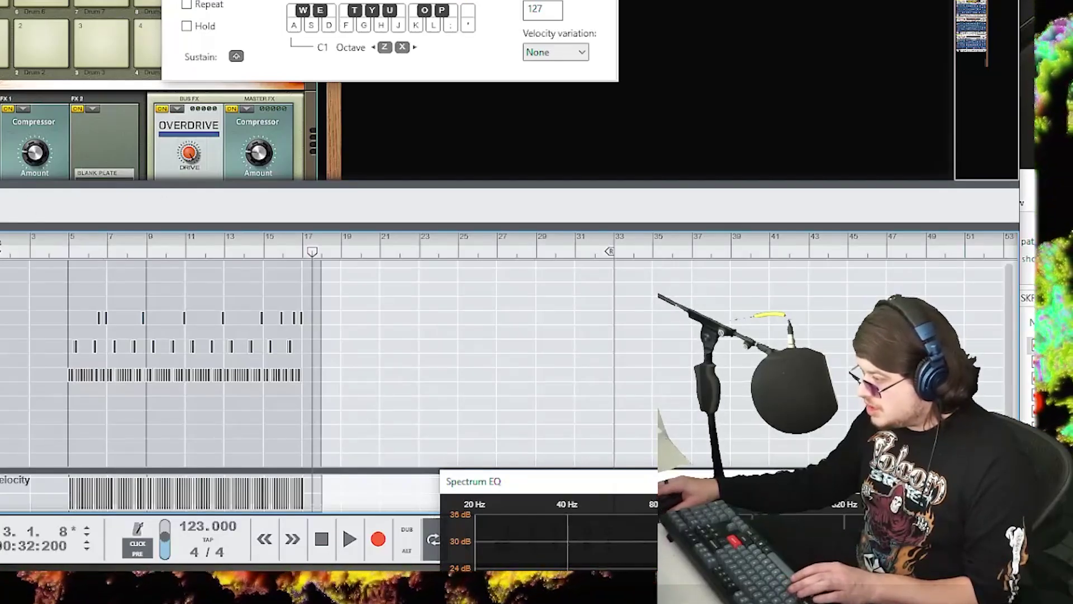
key("Escape")
left_click(107, 336)
left_click(6, 336)
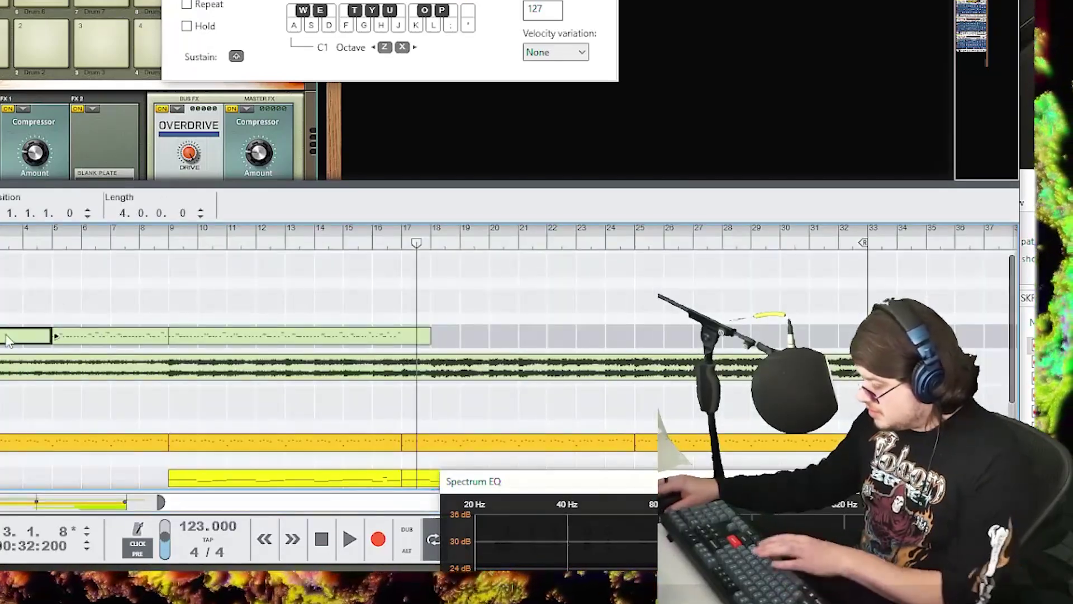
key("Delete")
- Copy the hi-hat clips along the drum track to cover bars 17 to 33, trimming the last clip's end to bar 33
left_click_drag(91, 335, 586, 337)
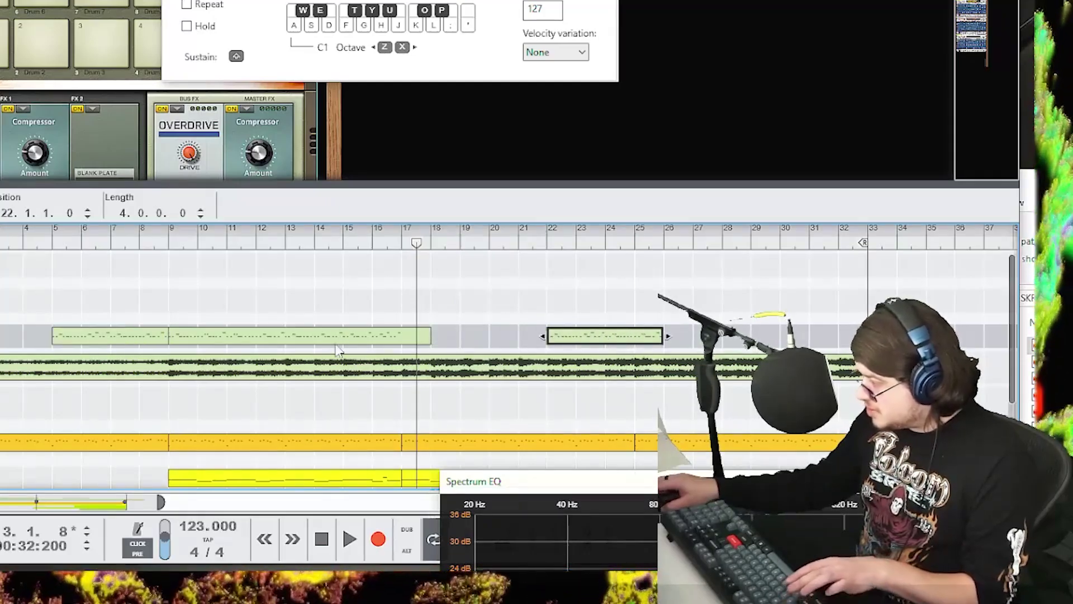
left_click_drag(334, 336, 745, 336)
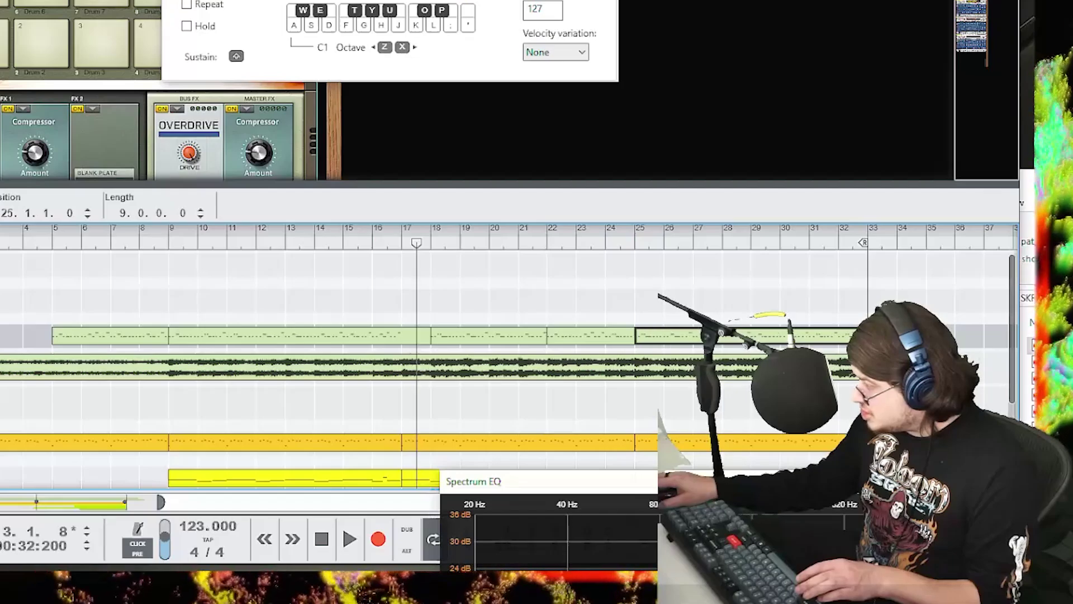
left_click(466, 335)
key("ctrl+Left")
left_click(744, 337)
left_click_drag(899, 336, 869, 336)
- Record a drum pattern with pads 3 and 4 on a new DRUM TEMPLATE lane, starting from bar 4 and stopping past bar 17
left_click_drag(93, 244, 33, 241)
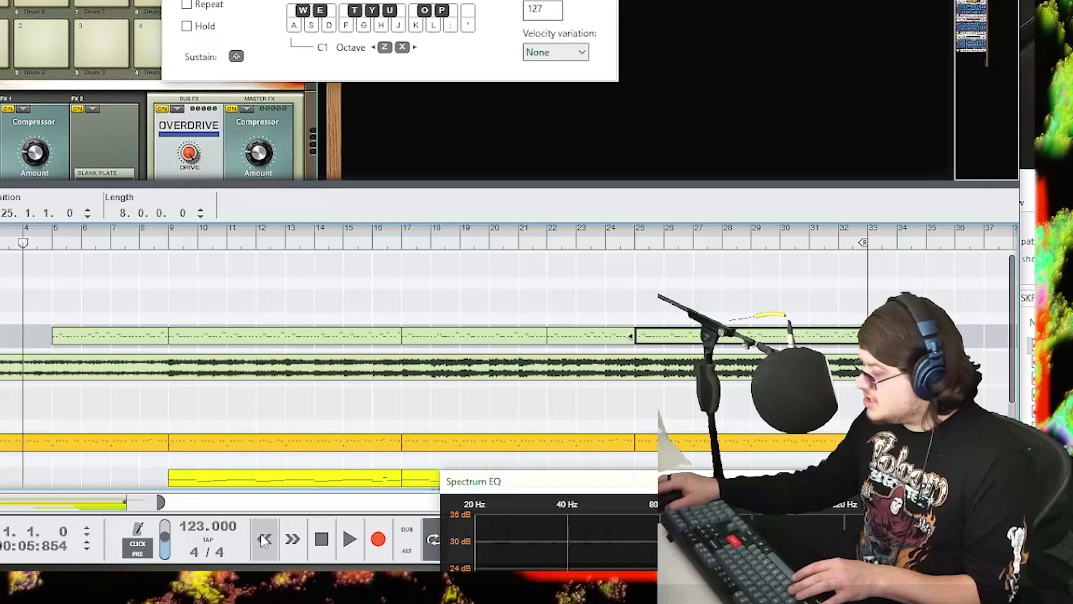
left_click(406, 530)
key("space")
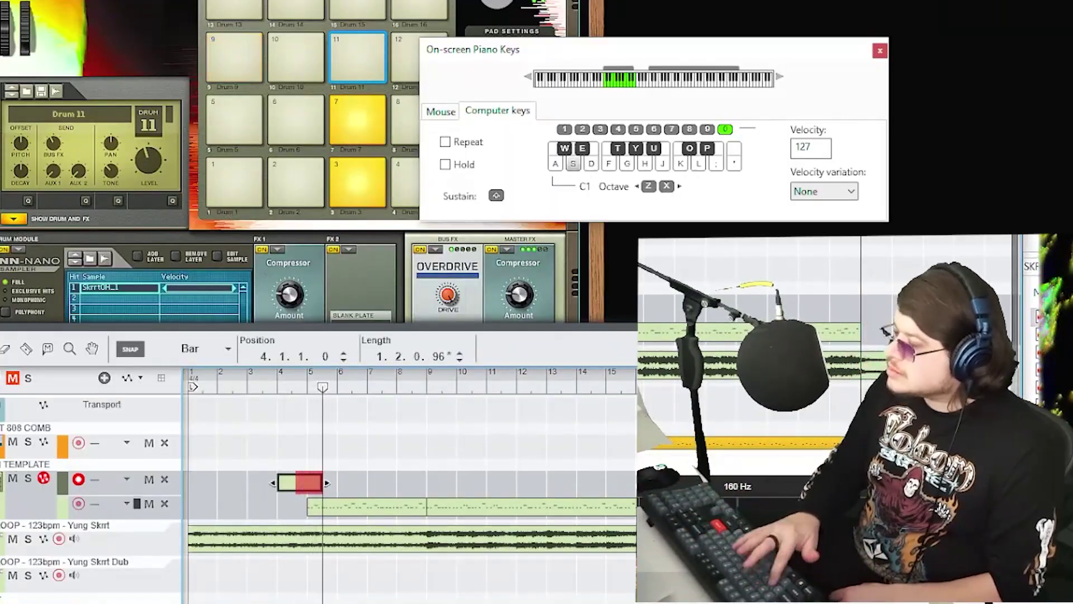
key("u")
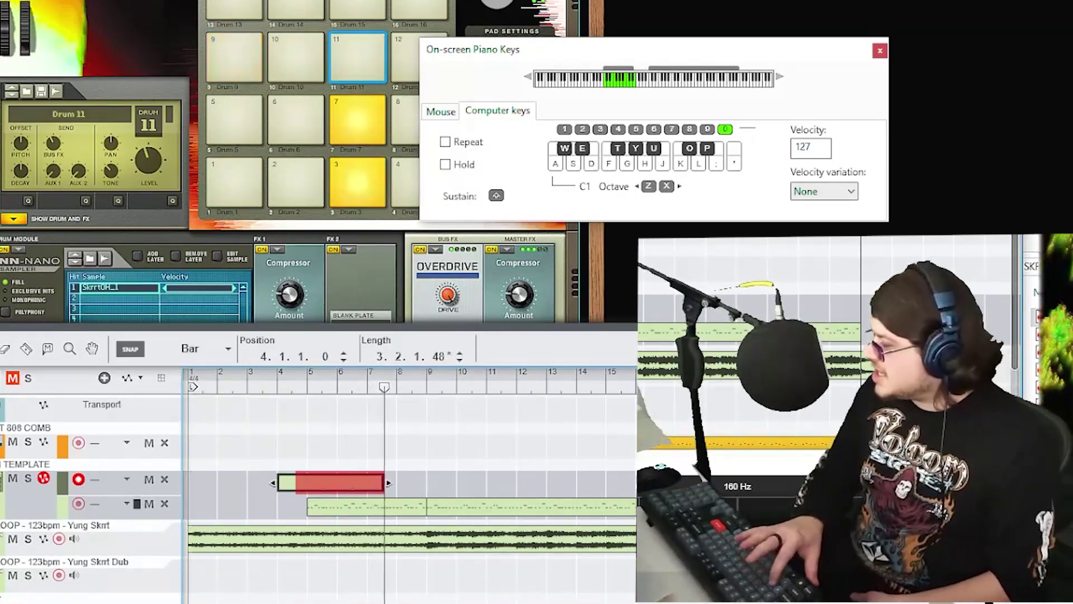
key("s")
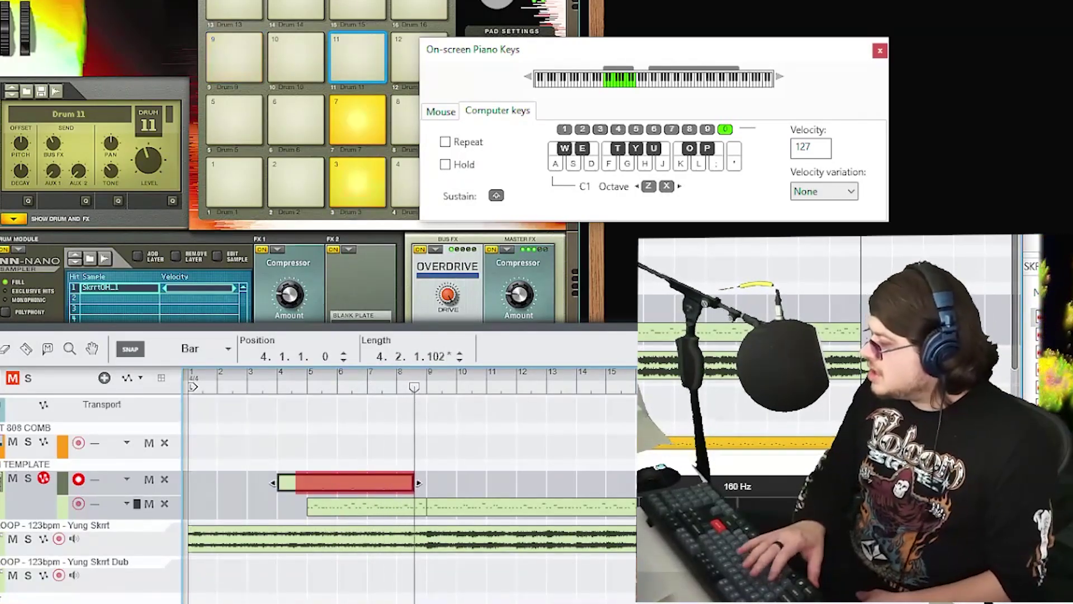
key("y")
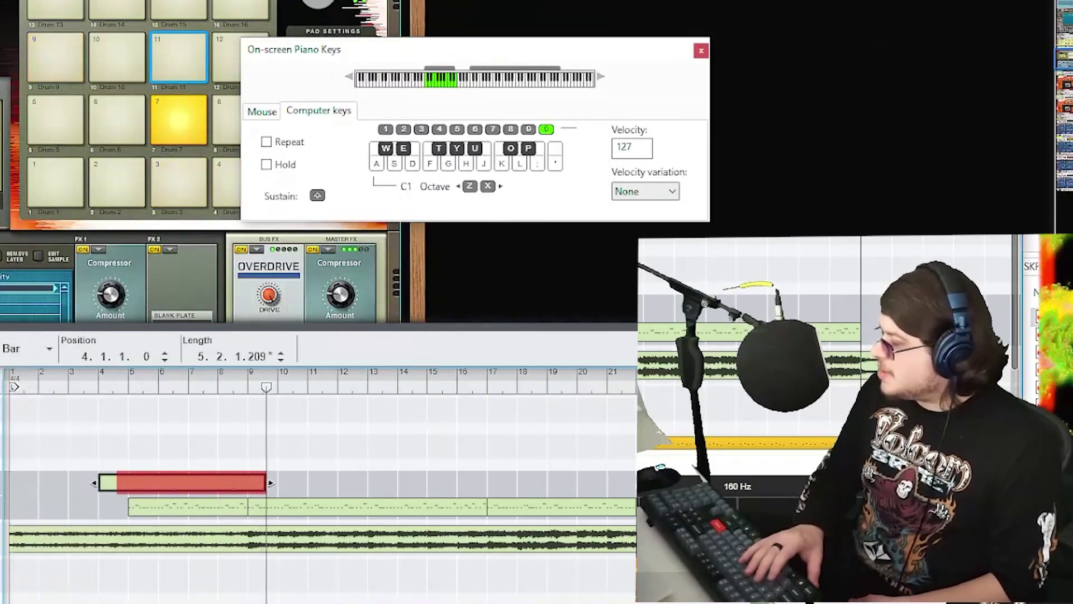
key("t")
key("s")
key("t")
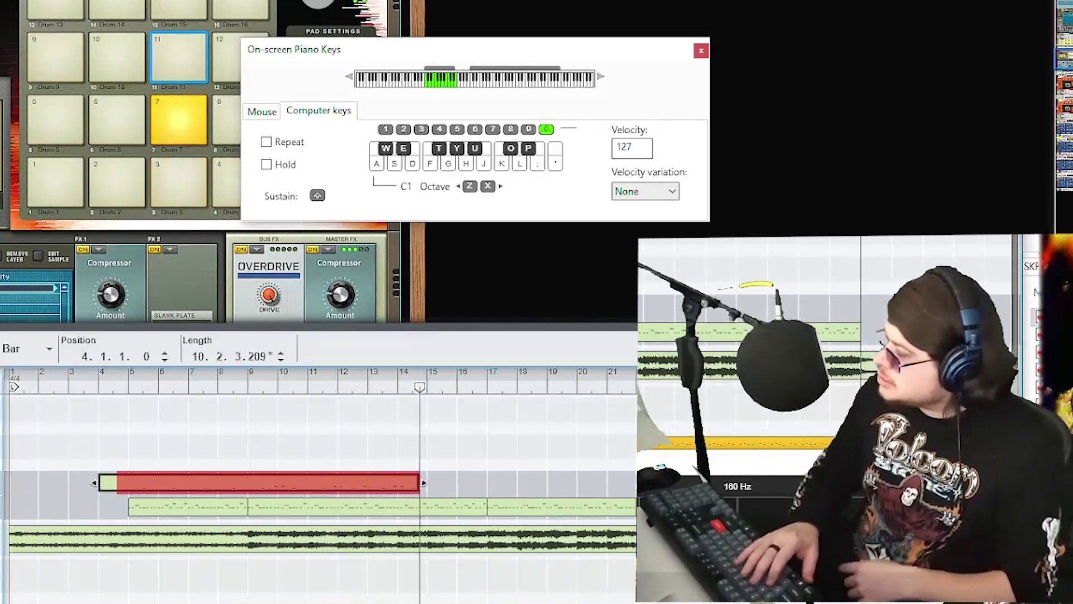
key("s")
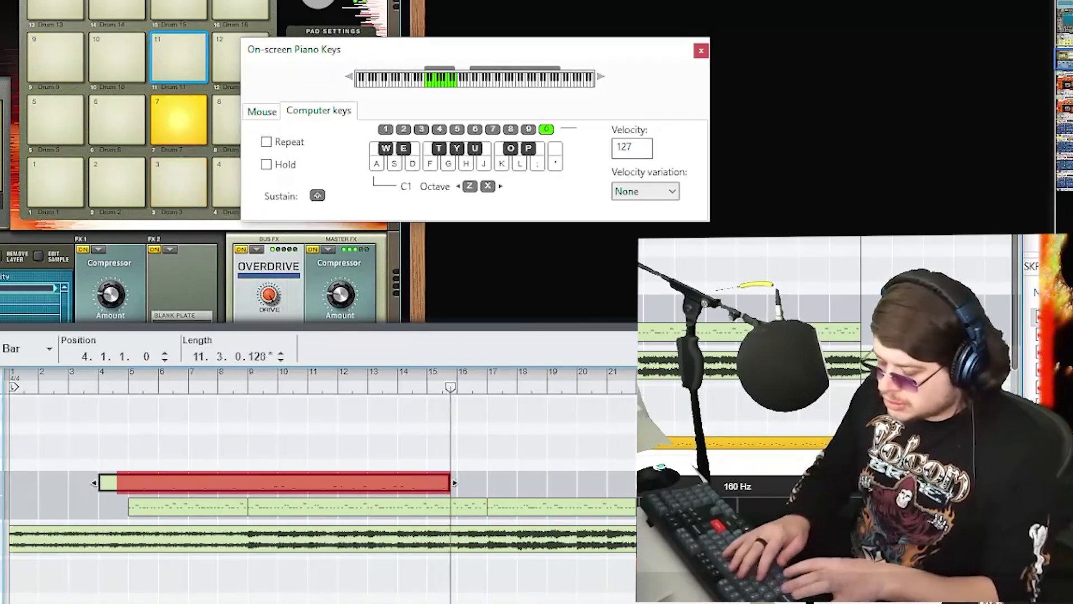
key("s")
key("e")
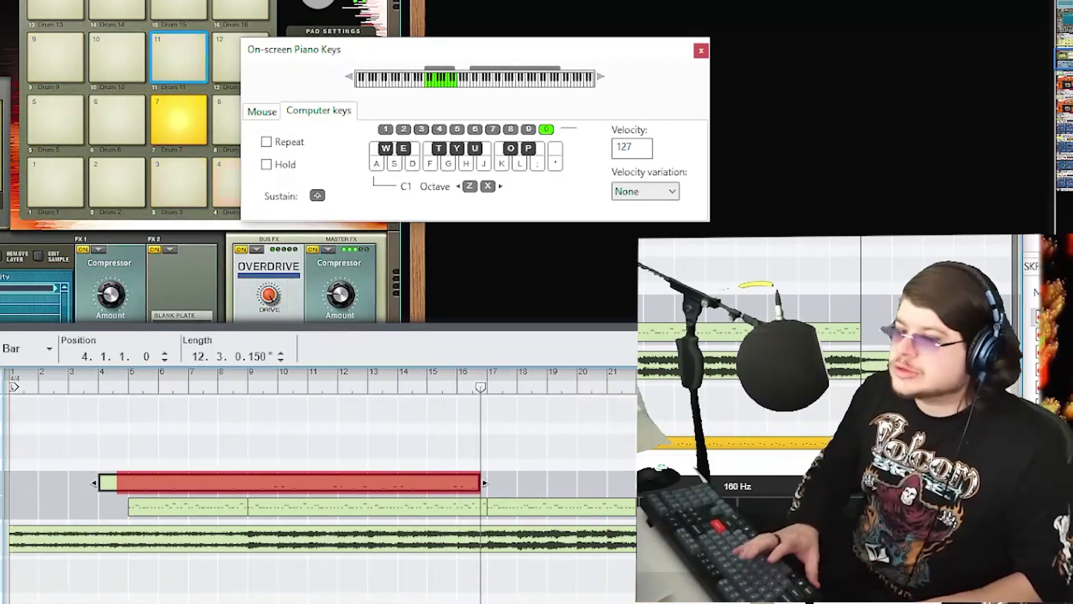
key("space")
- Quantize the newly recorded drum clip and split it at bars 9 and 17
right_click(403, 469)
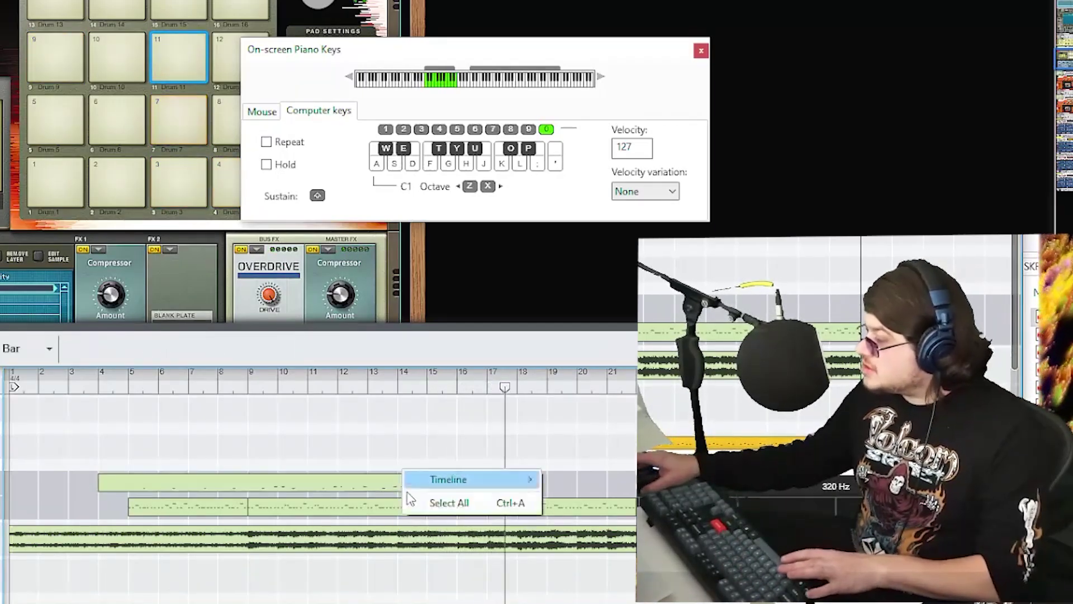
right_click(374, 480)
left_click(427, 416)
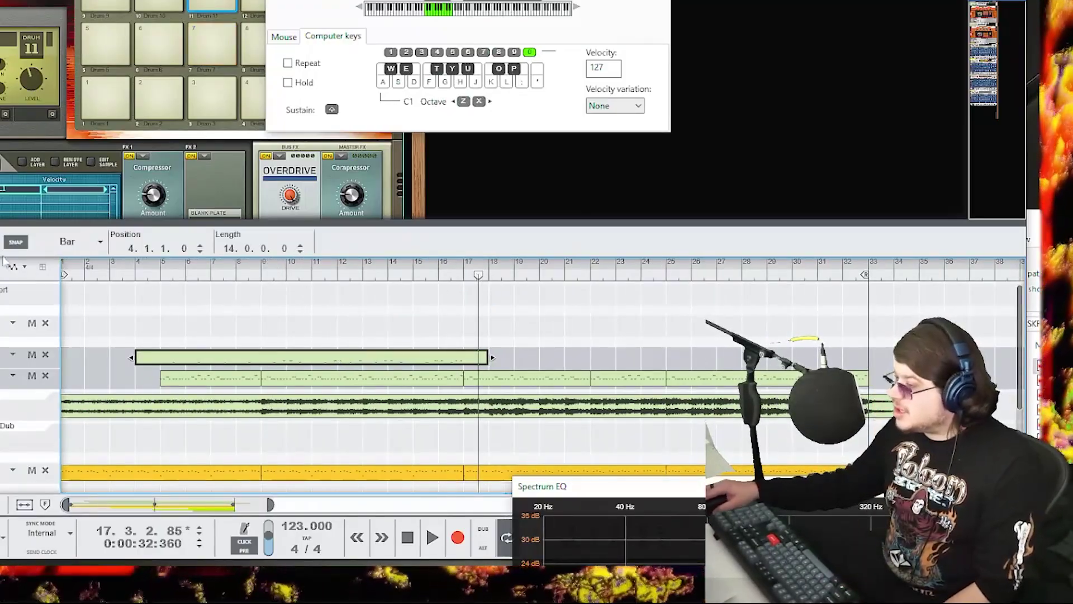
left_click(264, 356)
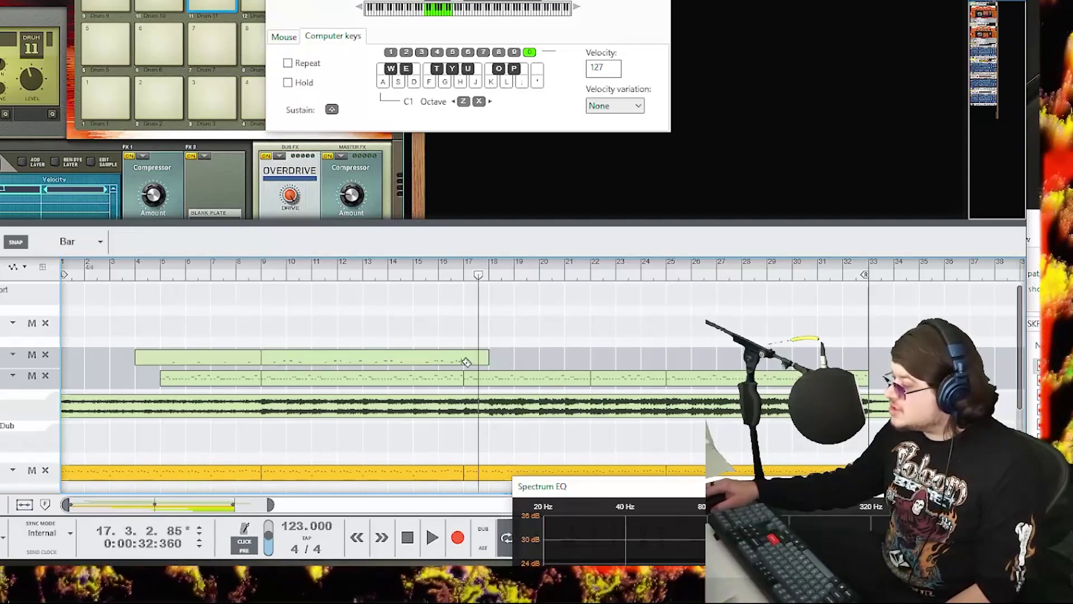
right_click(210, 357)
key("Escape")
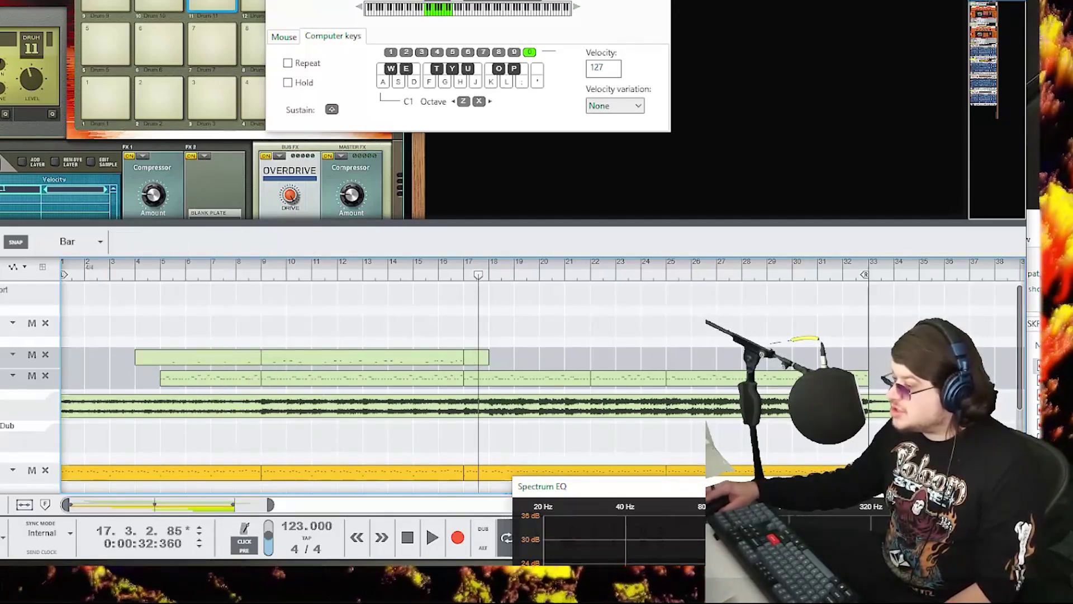
- Play back the new pattern and cut away the empty first bar so its first clip starts at bar 5
right_click(231, 355)
left_click(287, 298)
key("shift+Return")
key("space")
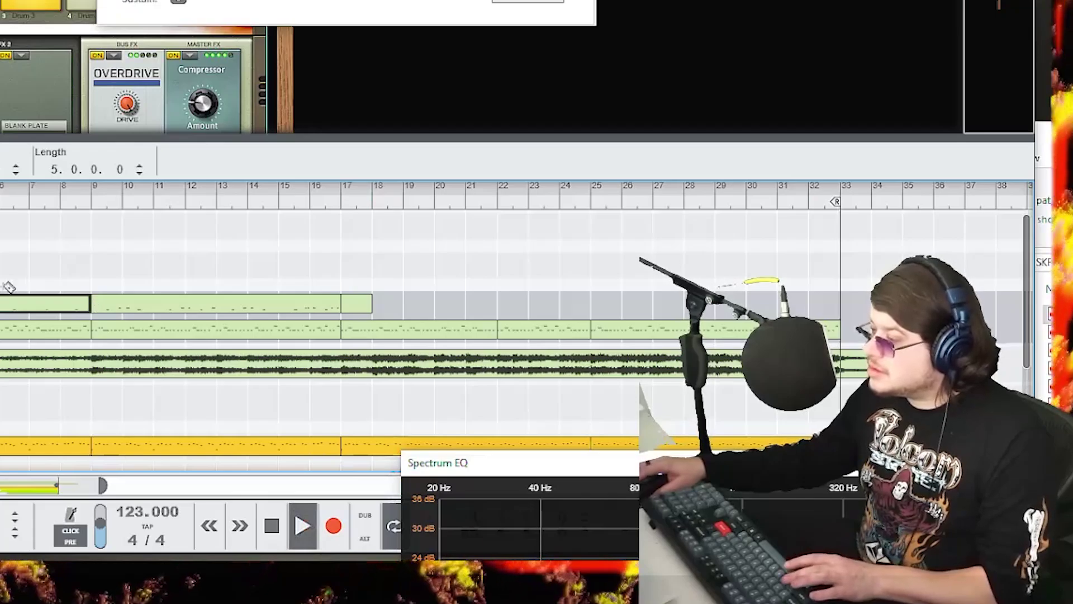
key("q")
left_click(9, 286)
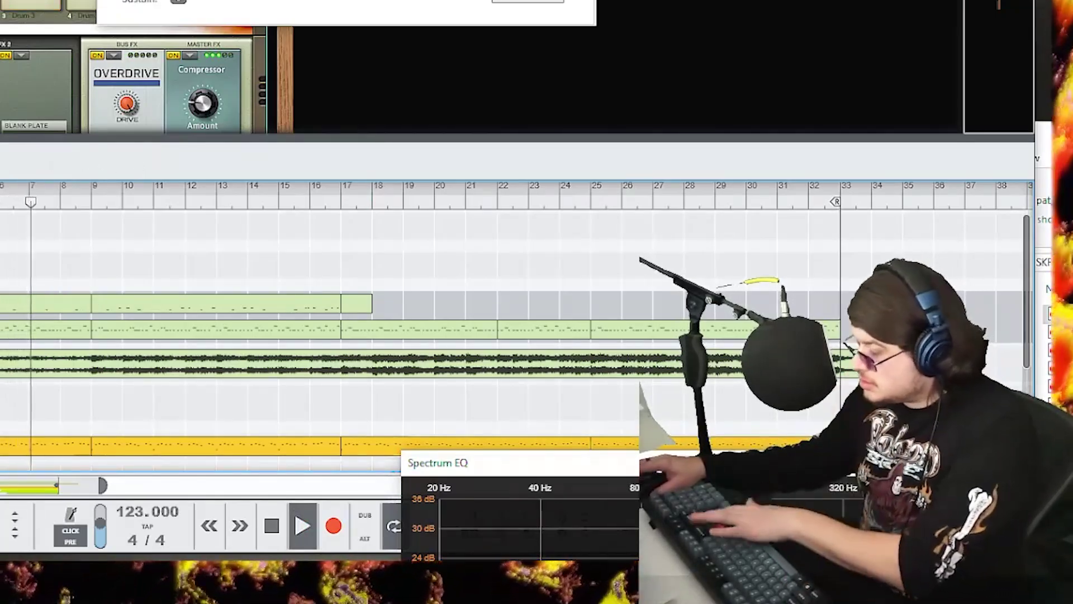
left_click(90, 304)
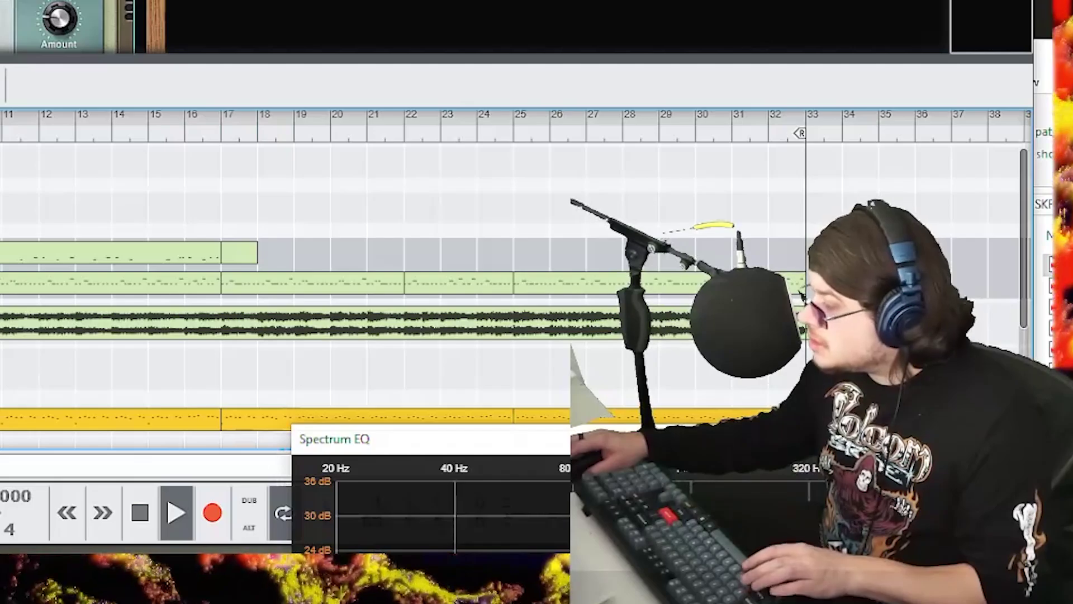
- Open the bar 5 clip's notes, move the late Drum 3 note to 7.3.1.0 and play the result
double_click(1, 307)
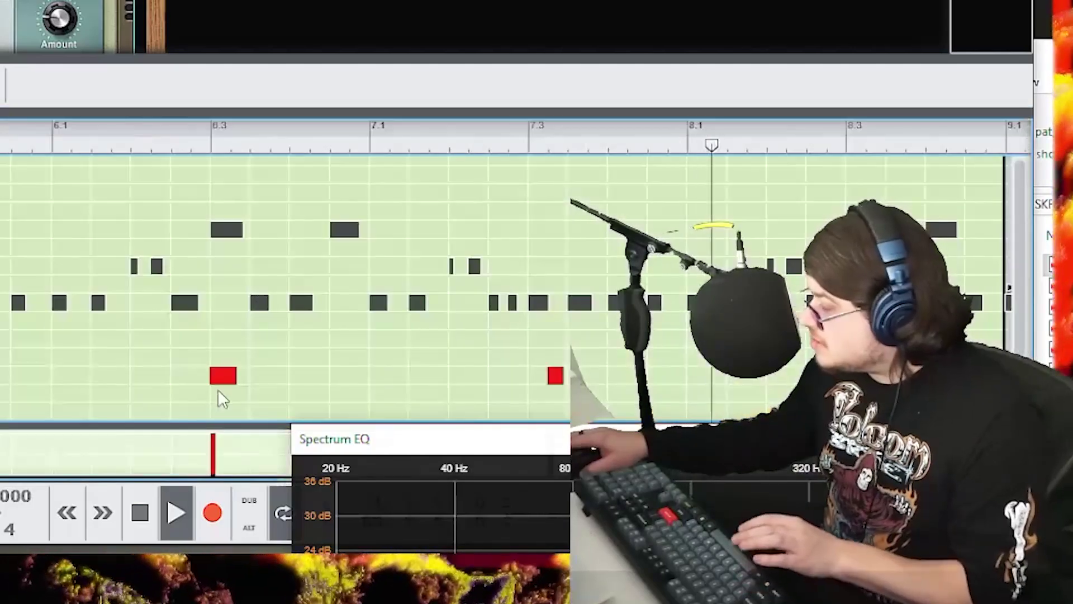
left_click_drag(657, 370, 626, 415)
key("space")
left_click_drag(628, 409, 612, 409)
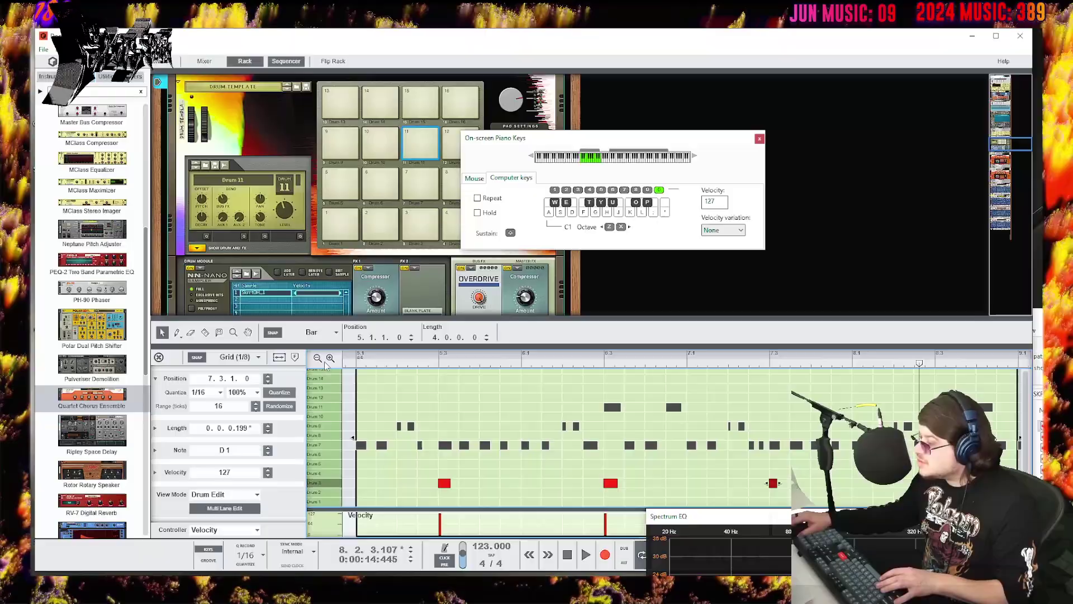
key("space")
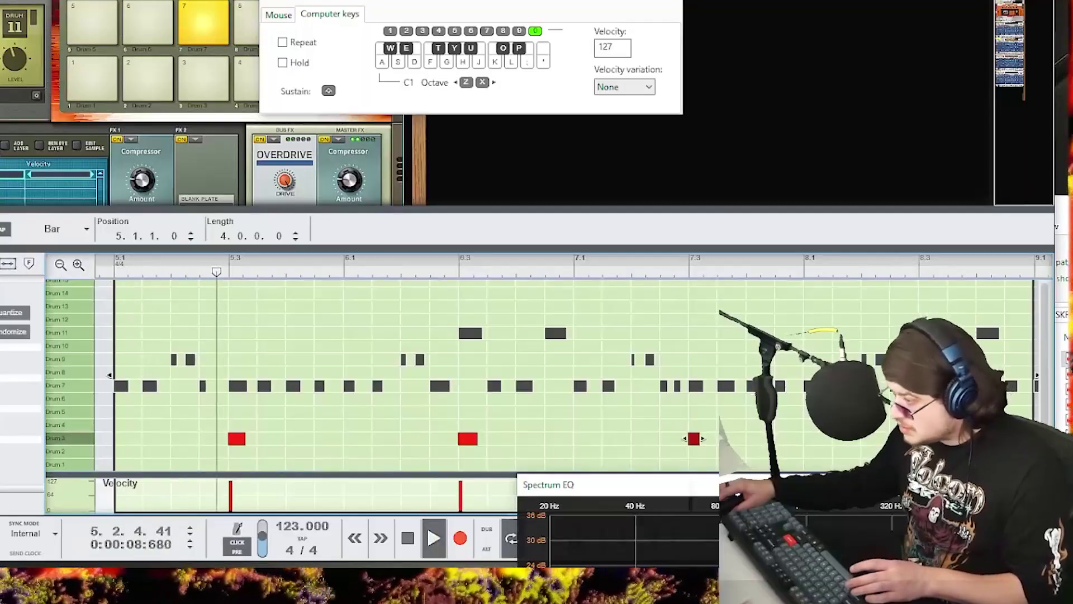
- Copy the new lane's bar 5 and bar 9 clips along the lane to fill bars 17 to 33, and select all its clips
key("shift+Tab")
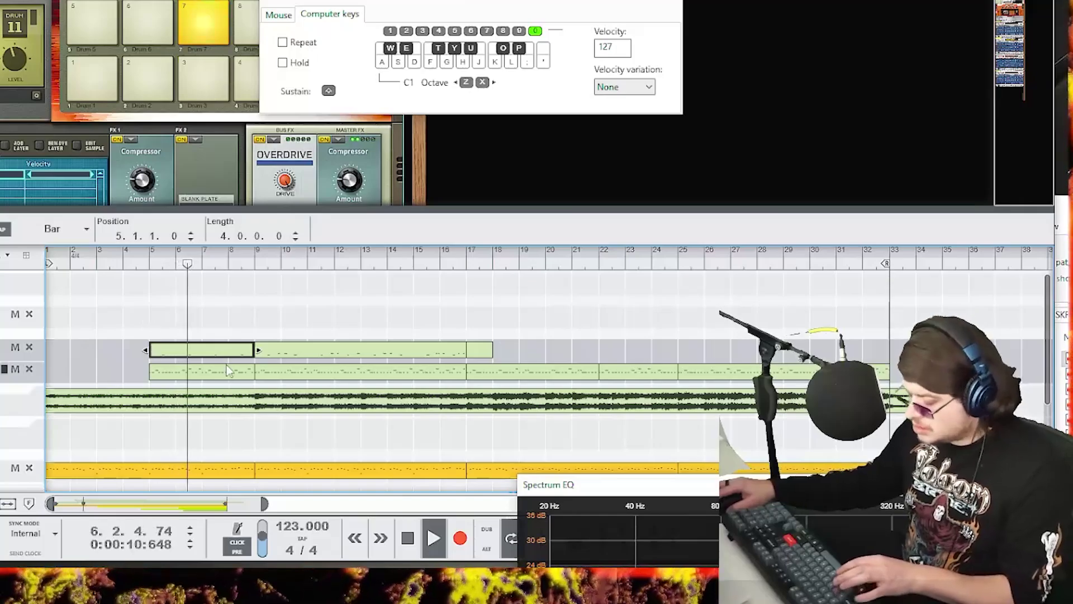
left_click_drag(206, 345, 523, 348)
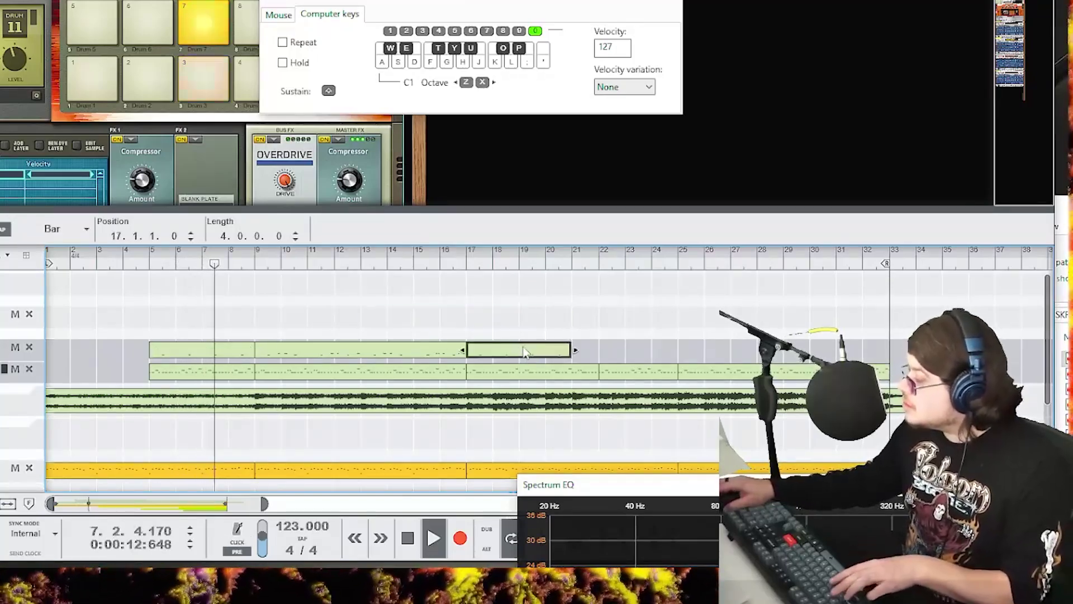
key("ctrl+d")
left_click_drag(391, 354, 828, 337)
left_click_drag(914, 359, 223, 344)
right_click(222, 345)
left_click(278, 287)
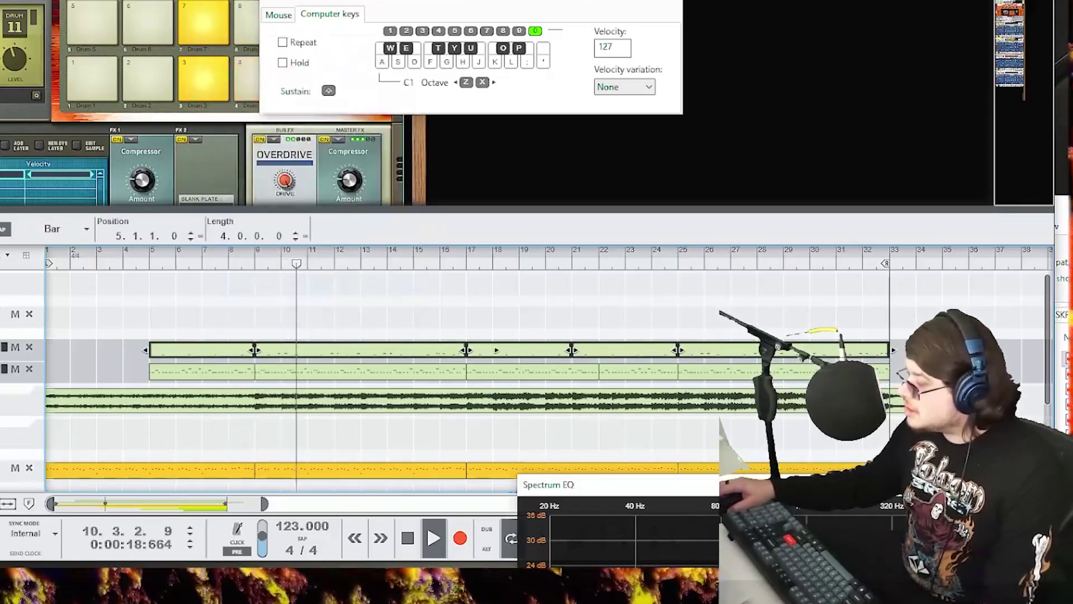
- Move the Drum 11 notes to Drum 9 in the hi-hat clips starting at bars 5 and 9, and return to the arrangement
left_click(2, 316)
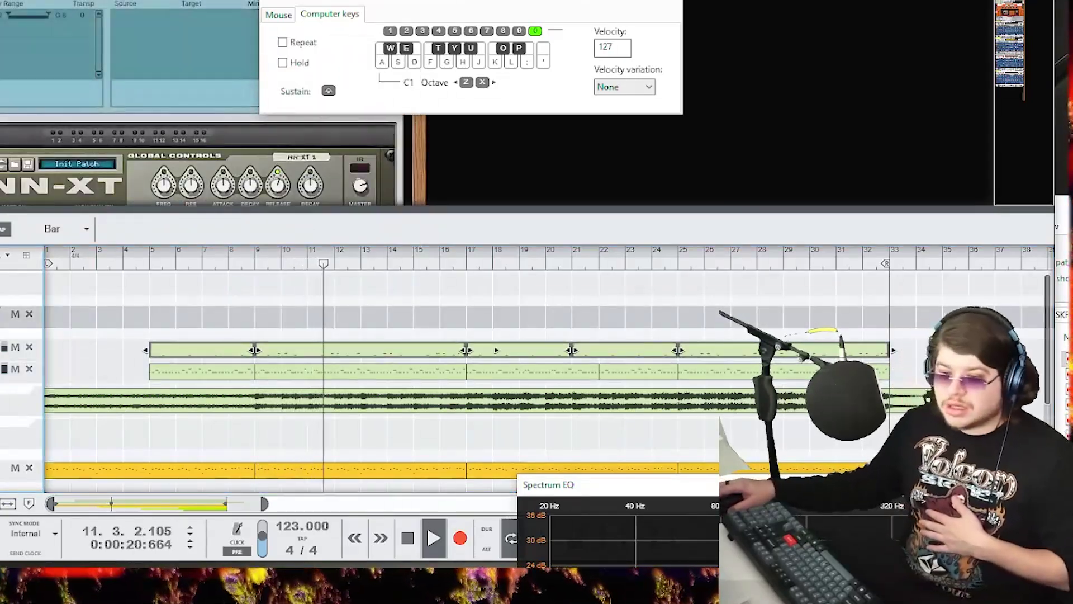
left_click(438, 375)
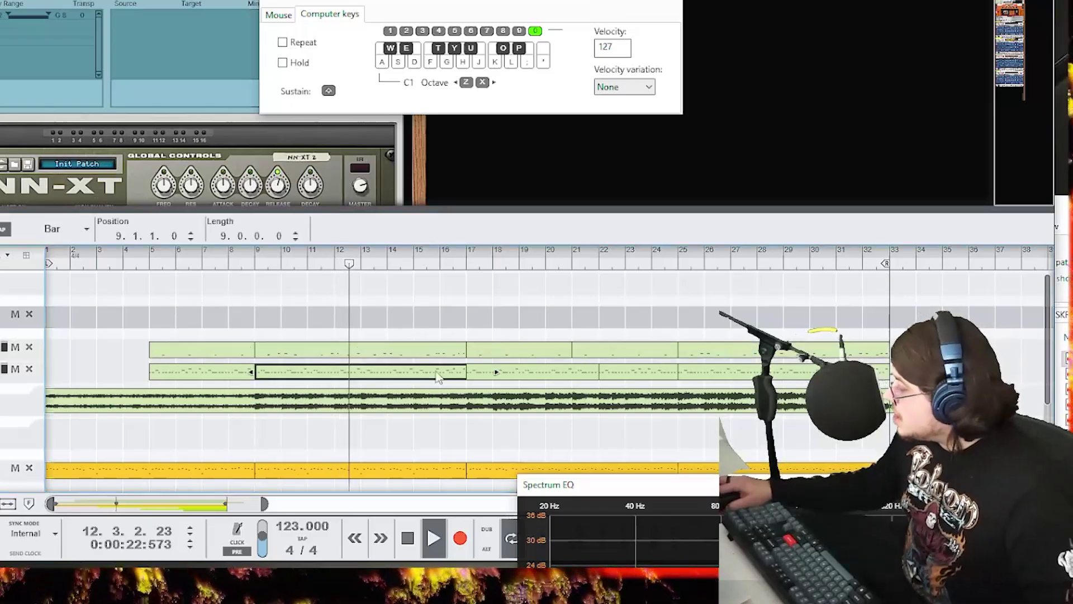
double_click(438, 375)
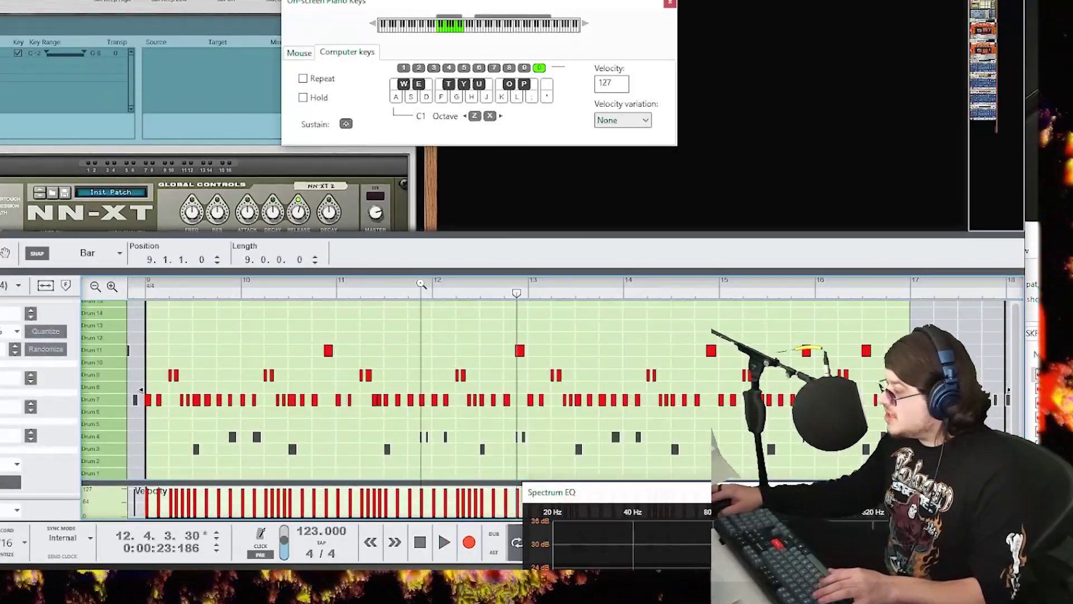
left_click_drag(423, 289, 429, 232)
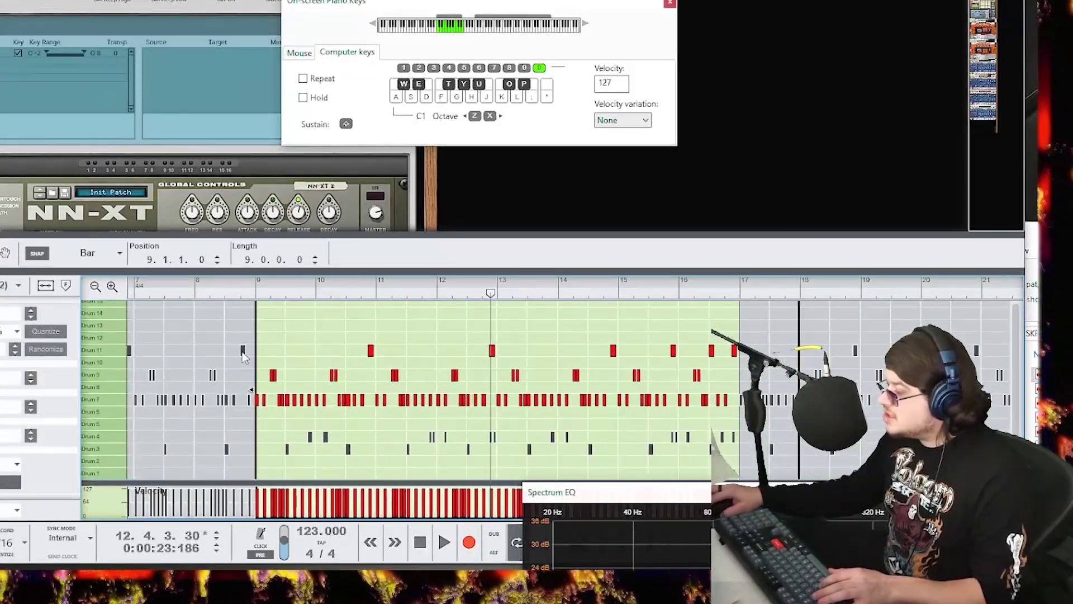
double_click(243, 352)
left_click_drag(246, 318, 463, 357)
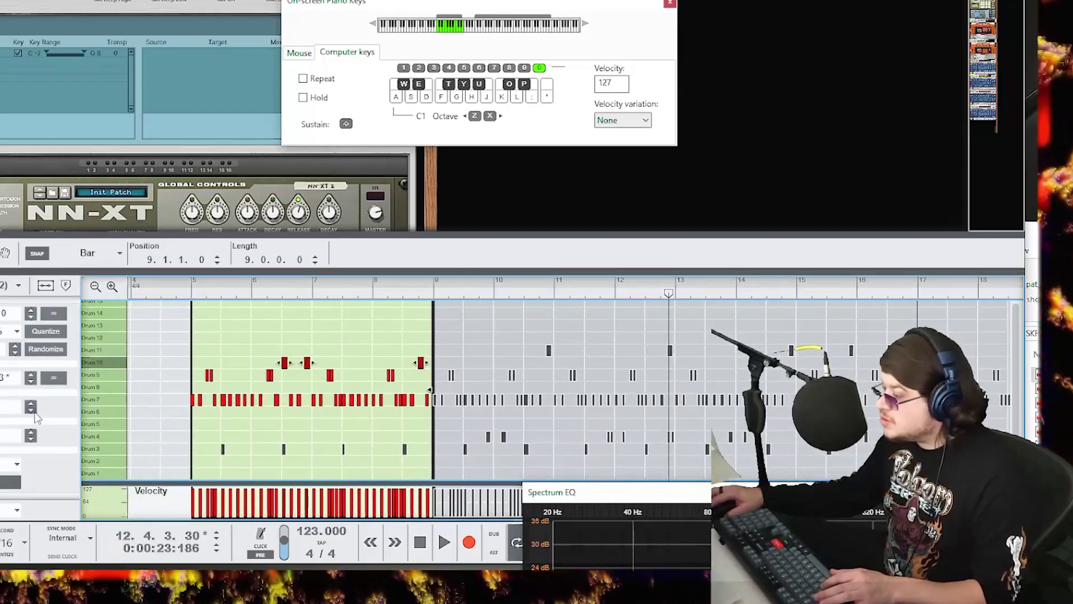
double_click(557, 350)
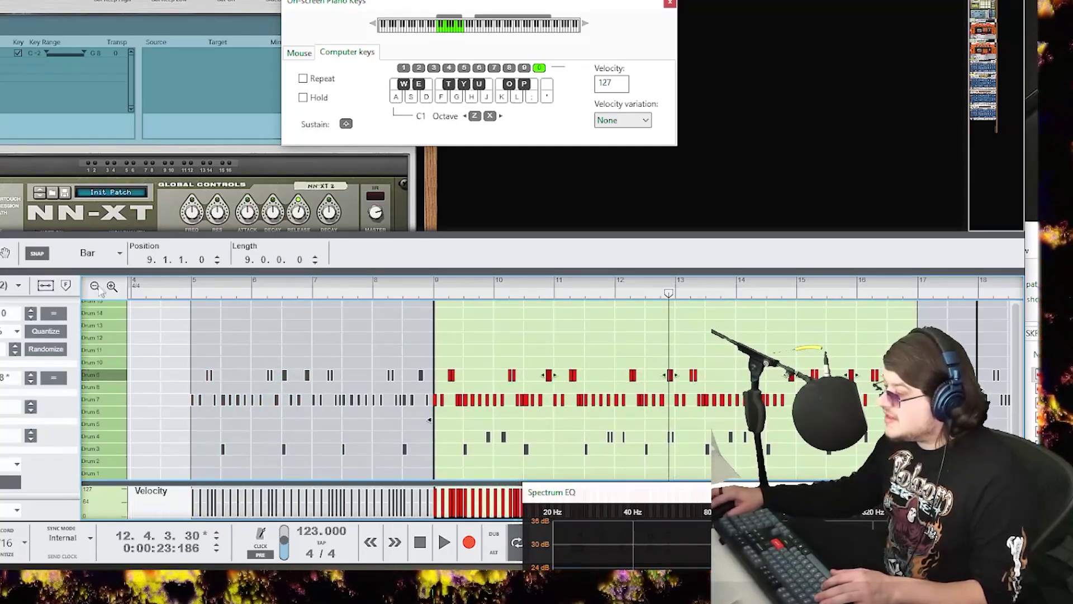
scroll(665, 317, "right", 10)
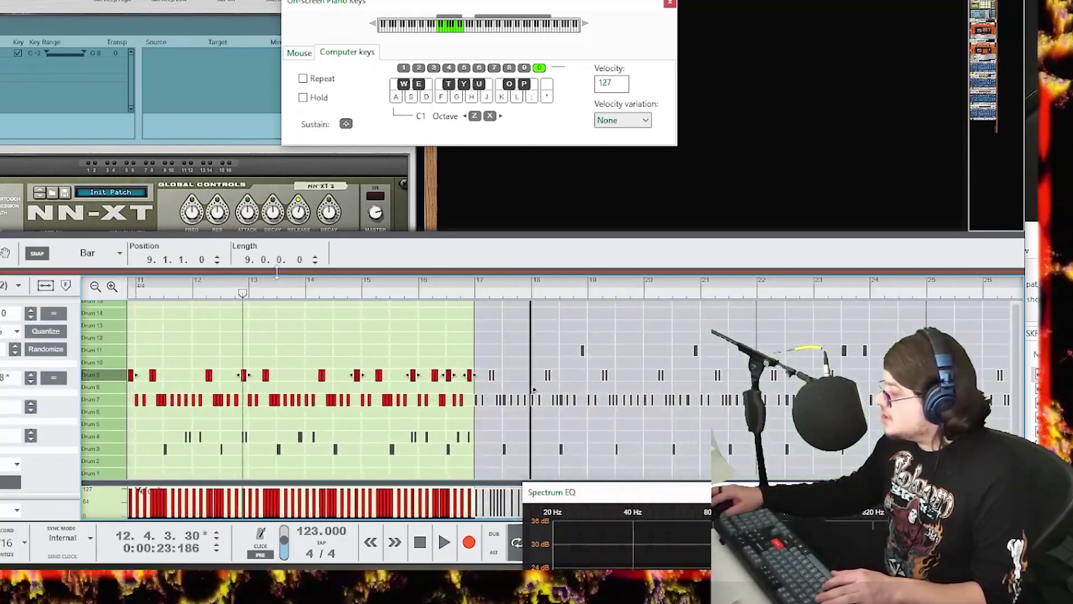
key("ctrl+e")
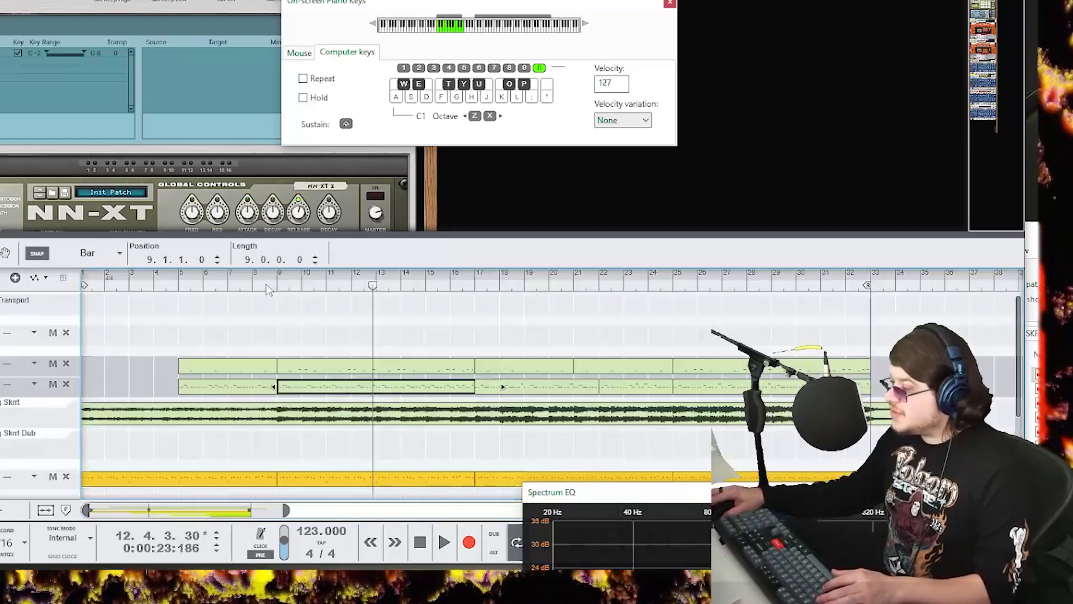
- Return the playhead to bar 1 and browse samples for the SKRRT 808 COMB in the SKRRT SOUNDPACK's 808s folder
left_click_drag(324, 288, 25, 304)
left_click(41, 334)
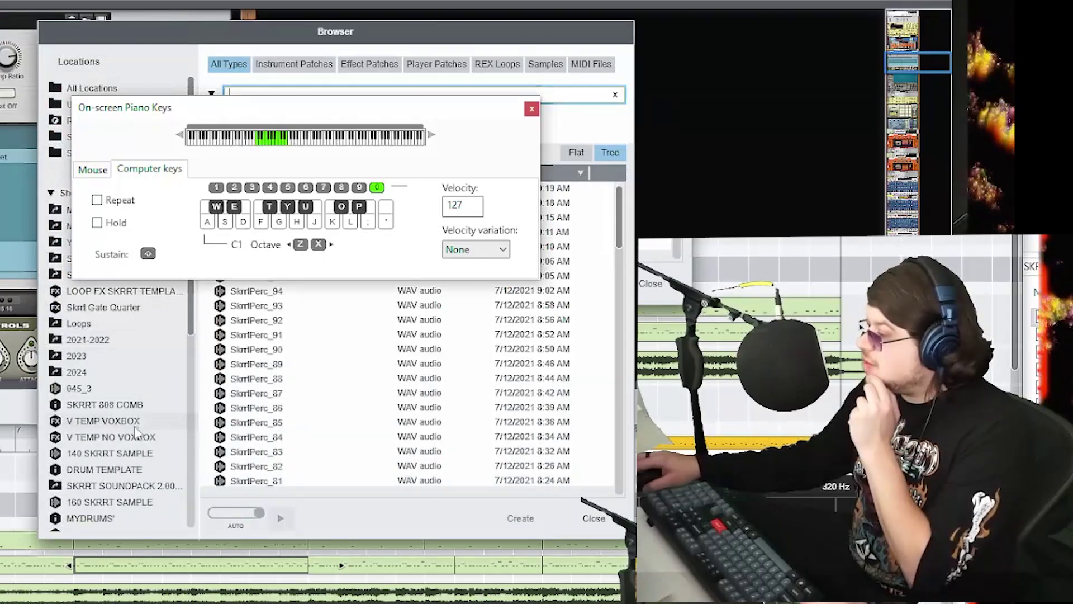
left_click(123, 485)
double_click(246, 190)
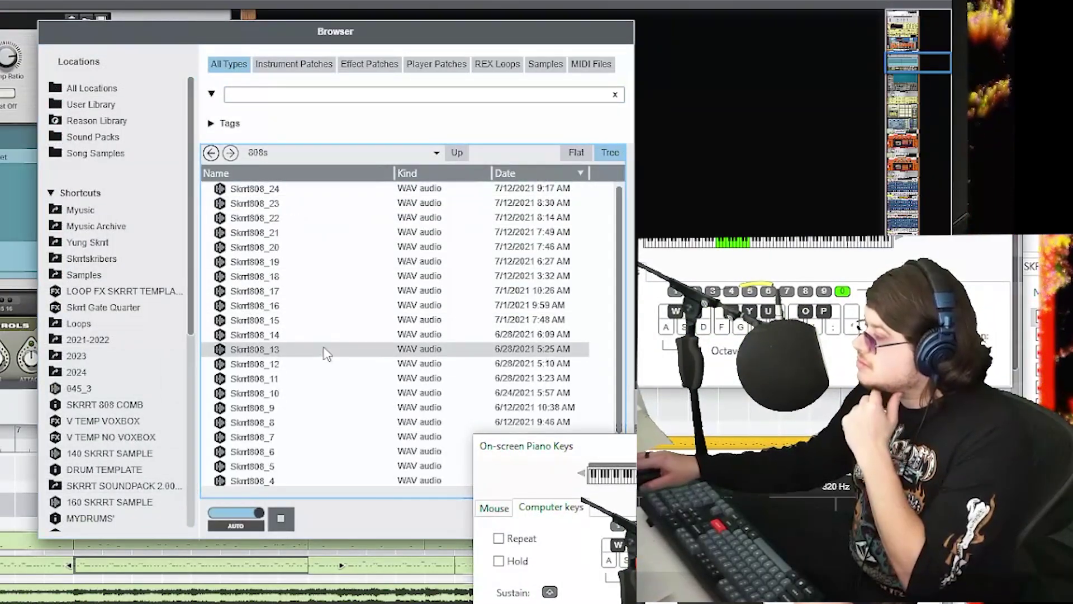
- Move the sample browser aside and inspect the NN-XT sampler's loaded sample and envelope settings inside the SKRRT 808 COMB
scroll(342, 386, "down", 2)
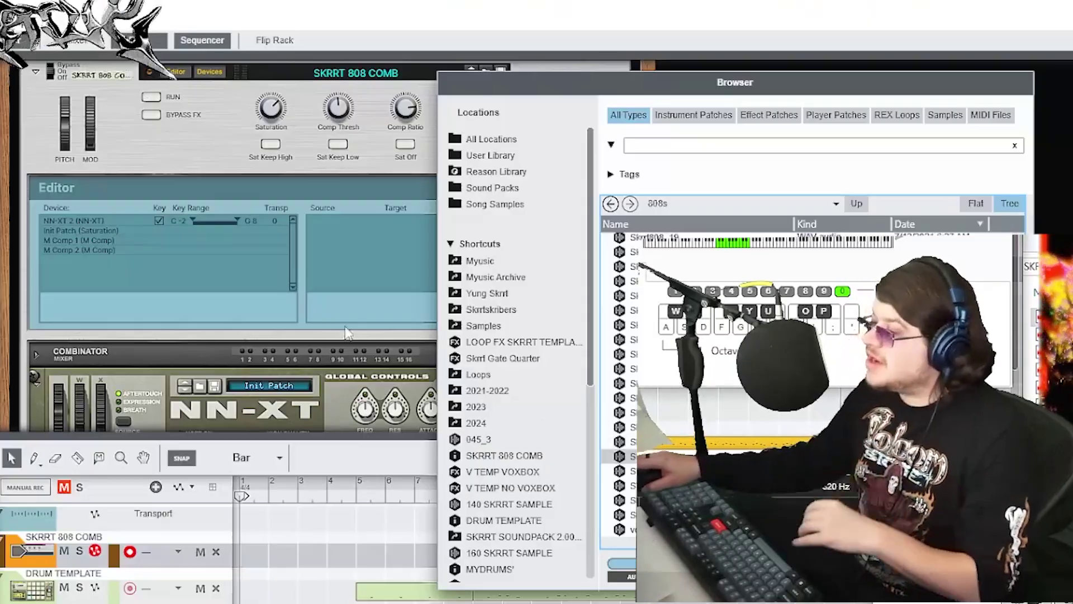
scroll(285, 335, "down", 2)
scroll(285, 366, "down", 3)
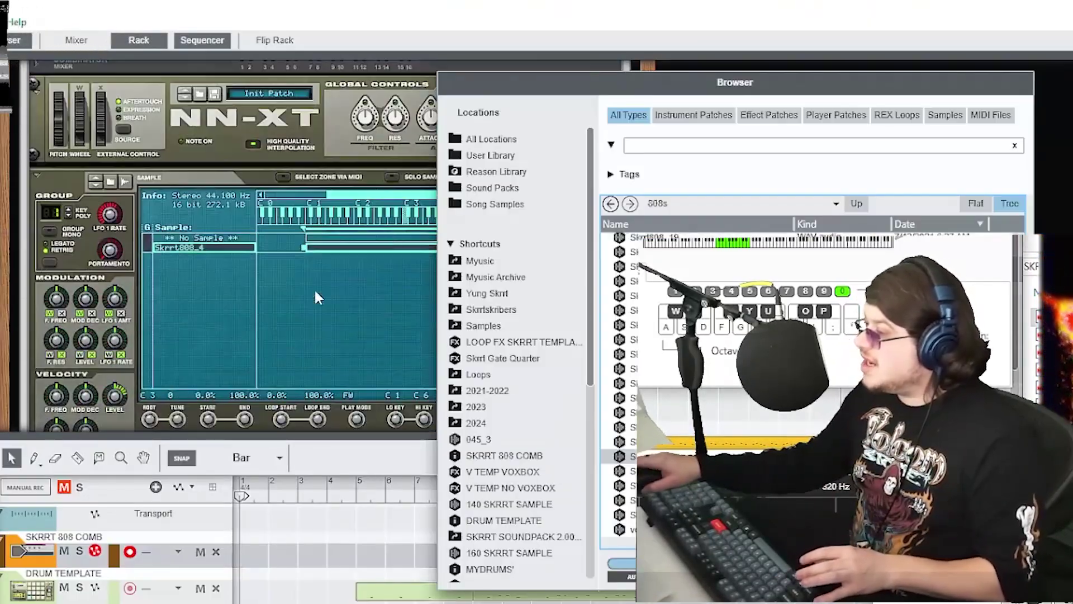
left_click_drag(606, 92, 922, 217)
scroll(398, 220, "down", 1)
scroll(279, 223, "up", 3)
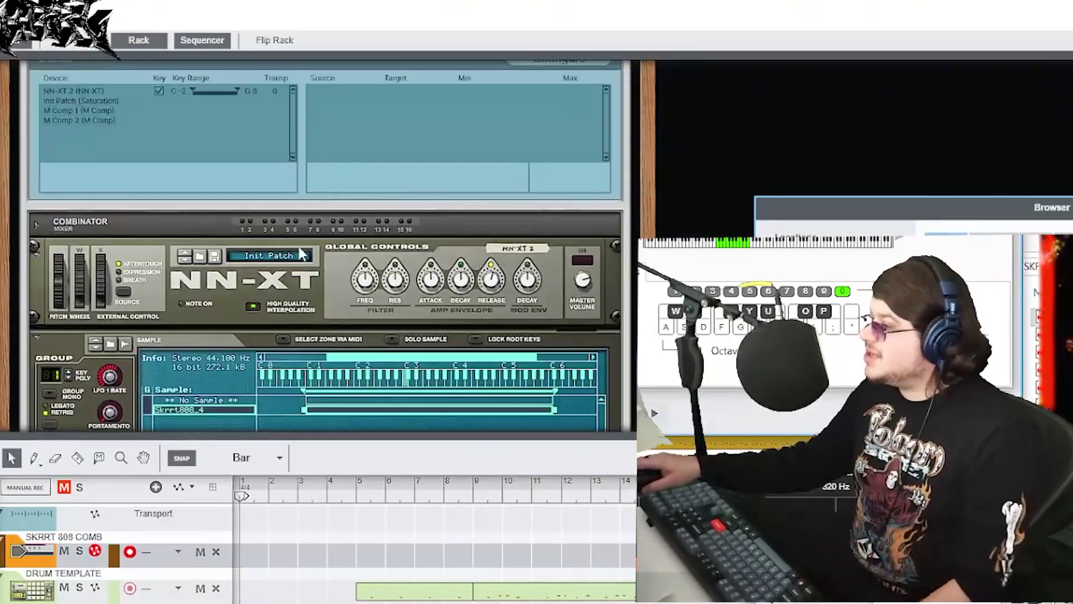
scroll(283, 232, "down", 10)
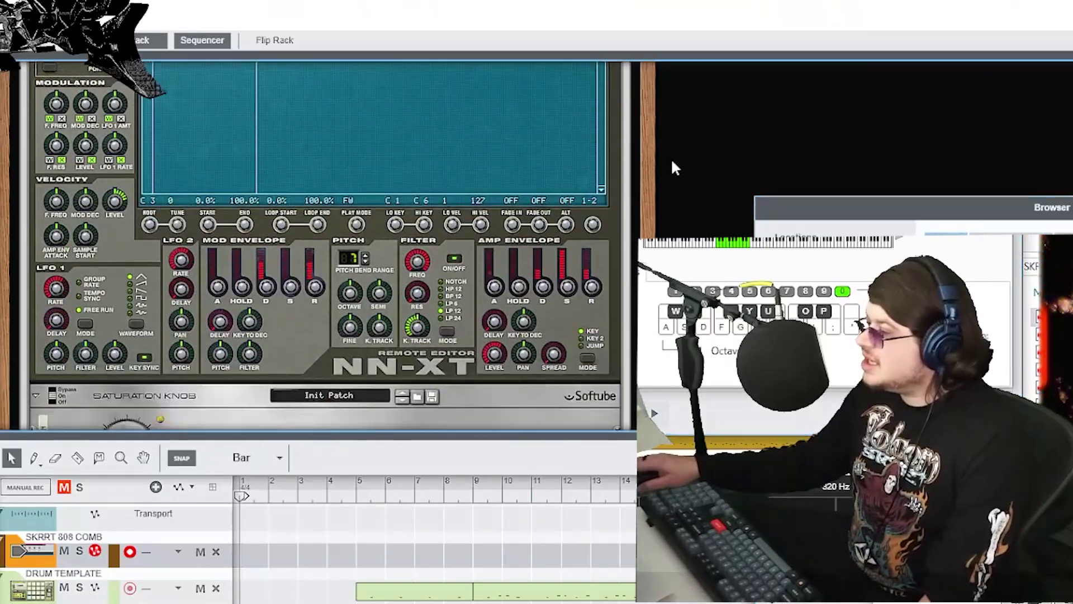
- Add a Sidechain Tool with the Gentle Pump patch below the first MClass Compressor in the SKRRT 808 COMB chain
scroll(345, 302, "down", 2)
left_click(329, 342)
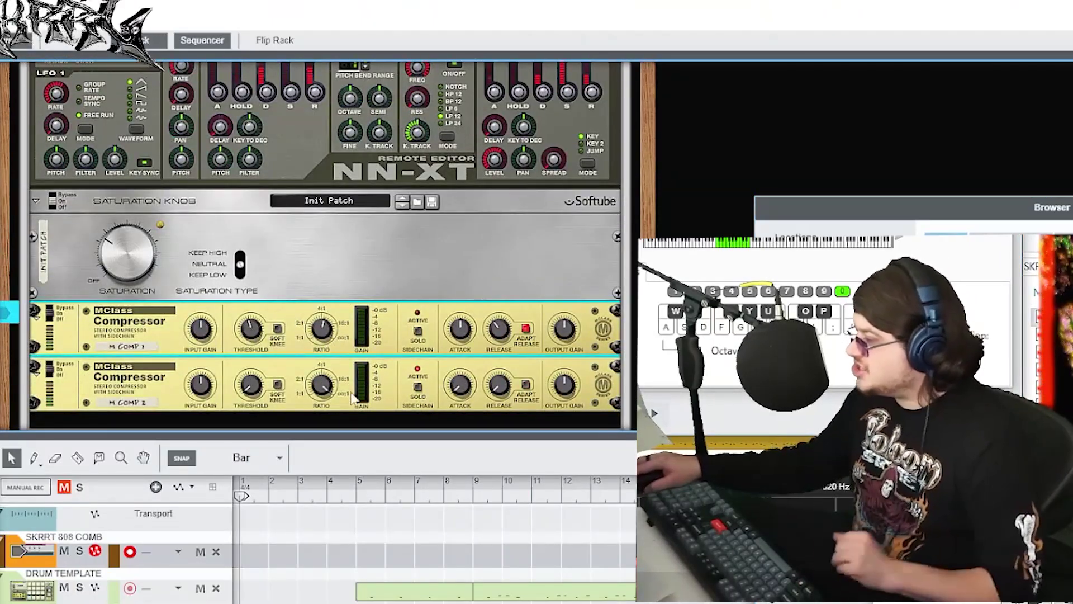
key("Tab")
scroll(336, 319, "down", 5)
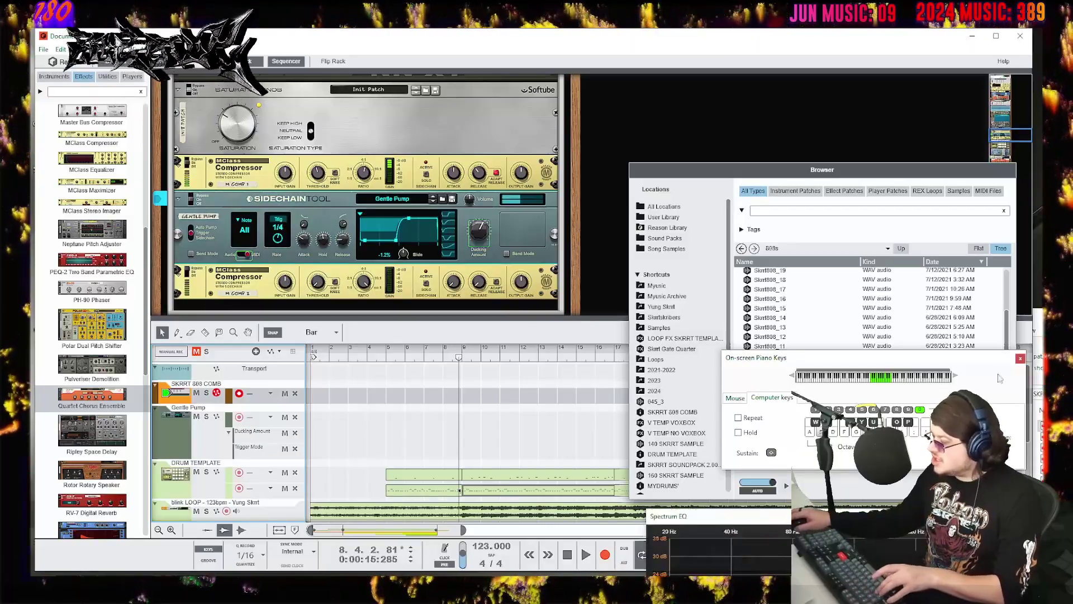
- Turn on the 808 channel's EQ with E Mode, boost its lows and cut the low mids by 11.43 dB at 236.6 Hz
key("F2")
left_click_drag(284, 121, 256, 133)
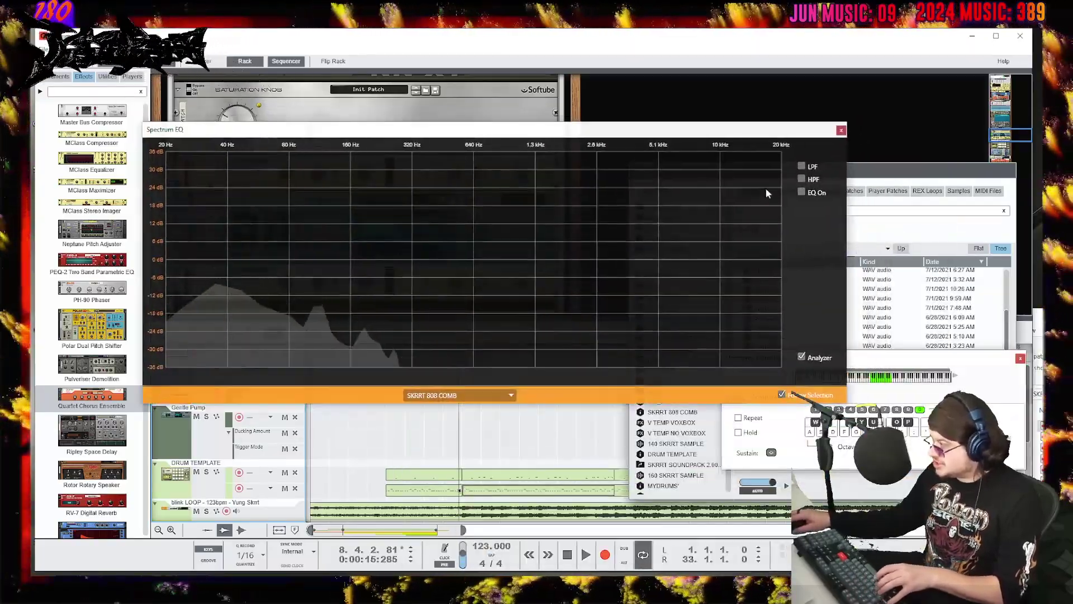
left_click(802, 192)
left_click_drag(346, 252, 275, 207)
left_click(802, 205)
left_click_drag(472, 259, 385, 293)
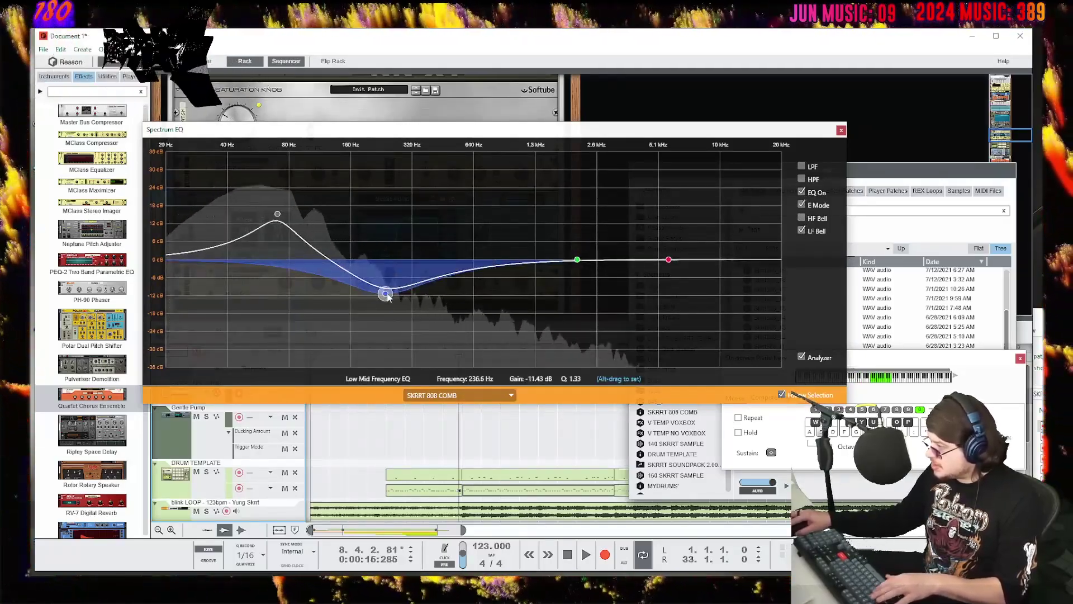
- Boost the 808's high mids by 7.94 dB at 2.07 kHz, raise its high band and slightly lower the low-frequency peak
mouse_move(576, 260)
left_mouse_down()
mouse_move(563, 204)
mouse_move(578, 238)
left_mouse_up()
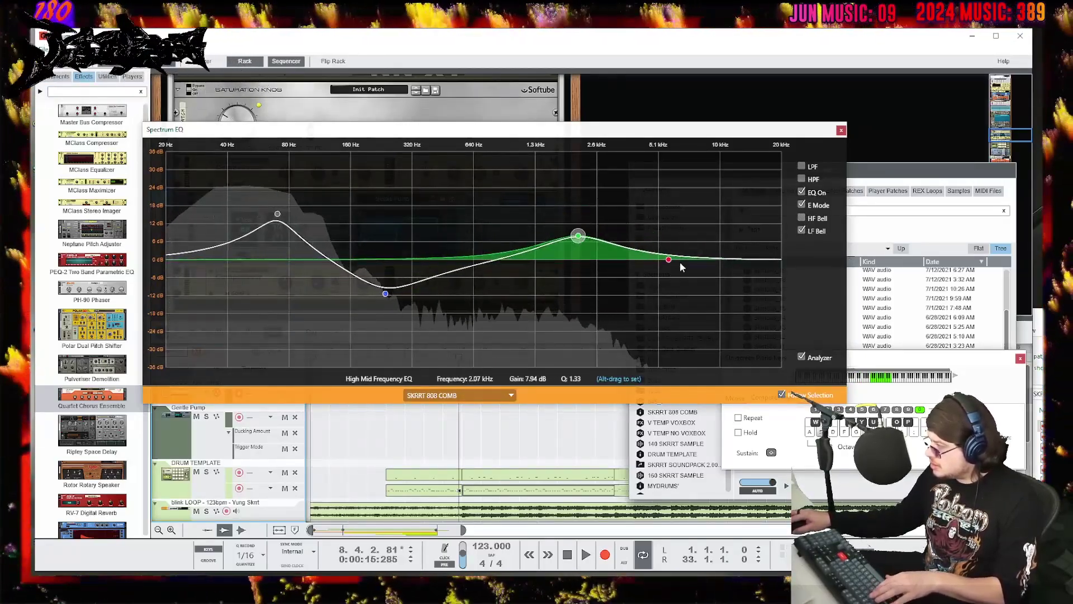
left_click_drag(670, 261, 681, 238)
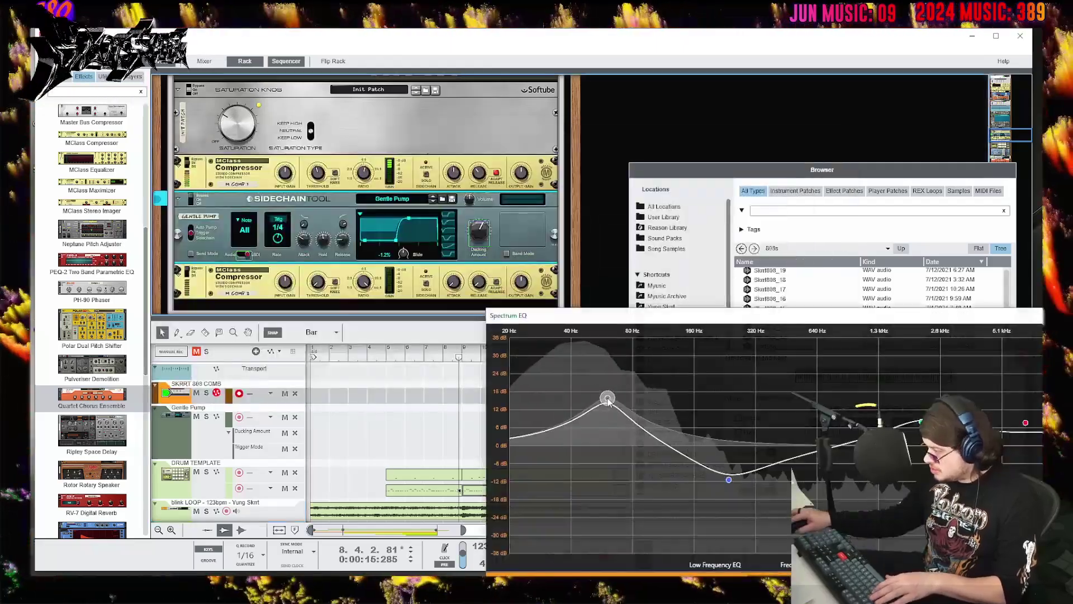
left_click_drag(608, 401, 606, 403)
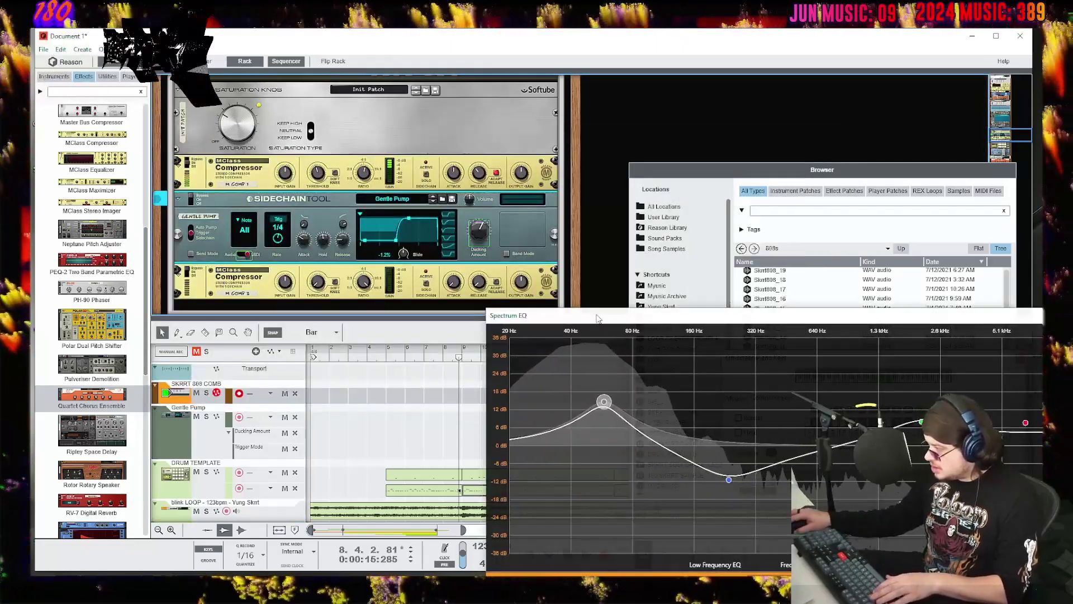
left_click(427, 380)
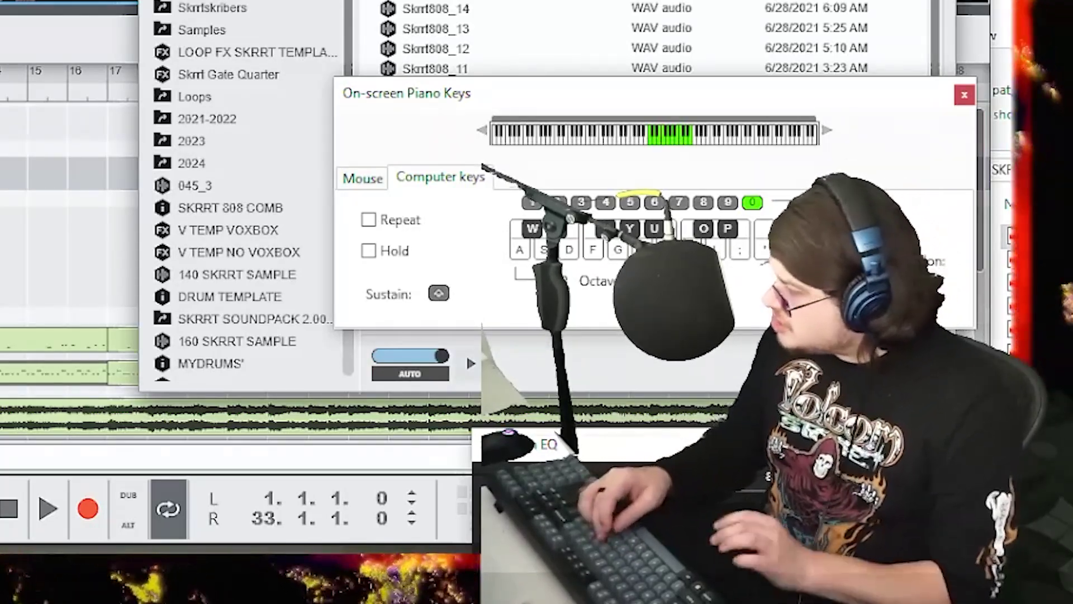
- Raise the on-screen piano keys by one octave and audition 808 notes over the playing loop
key("space")
key("x")
key("o")
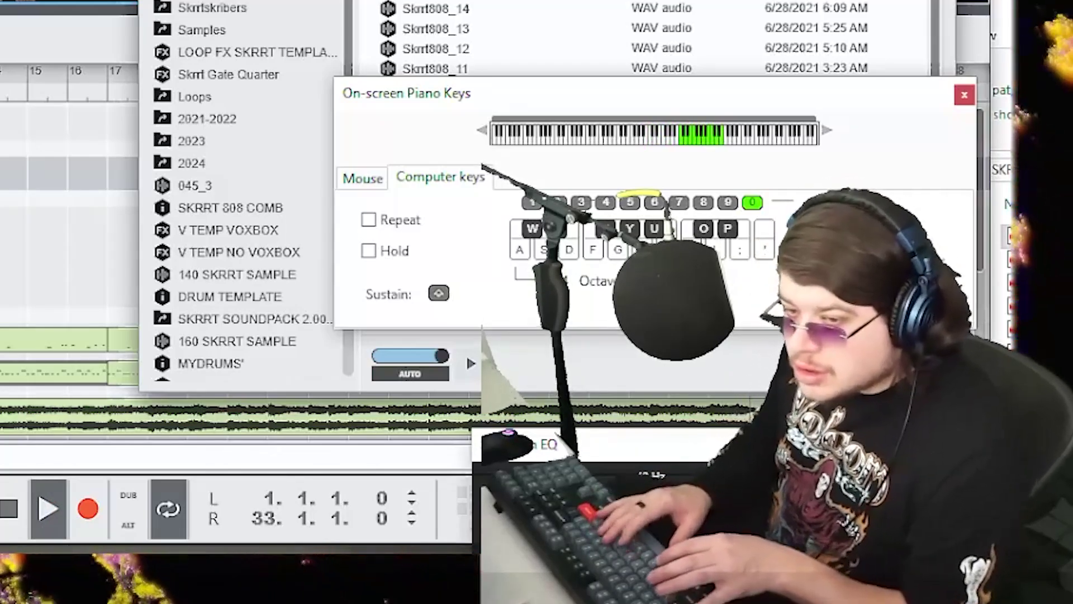
key("space")
- Examine the high-pass filter in the blink LOOP track's Spectrum EQ and move the EQ window aside
left_click(251, 506)
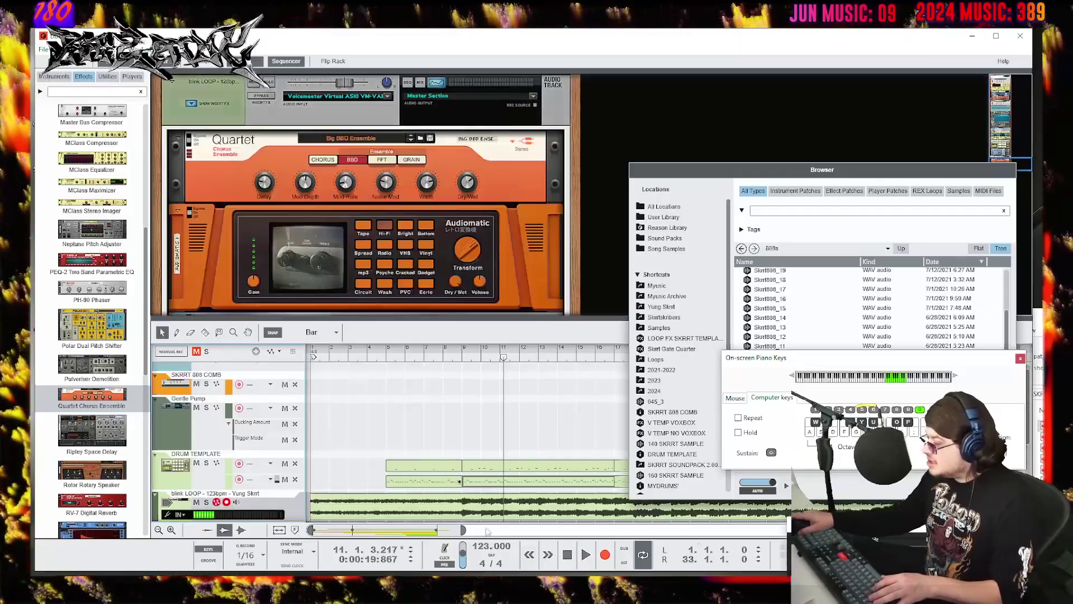
key("F2")
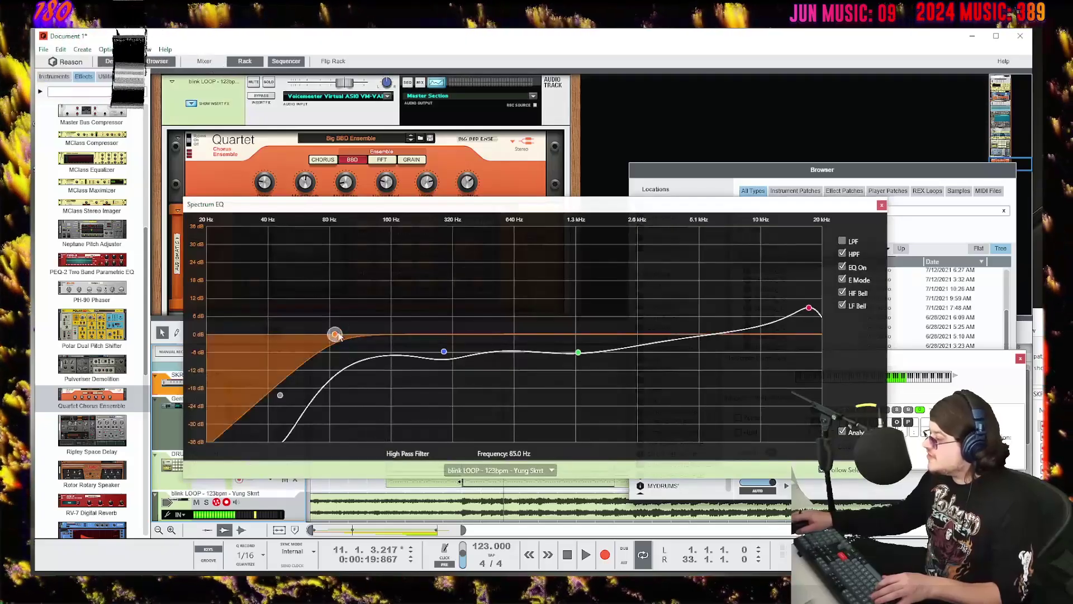
left_click_drag(366, 205, 662, 270)
left_click(210, 425)
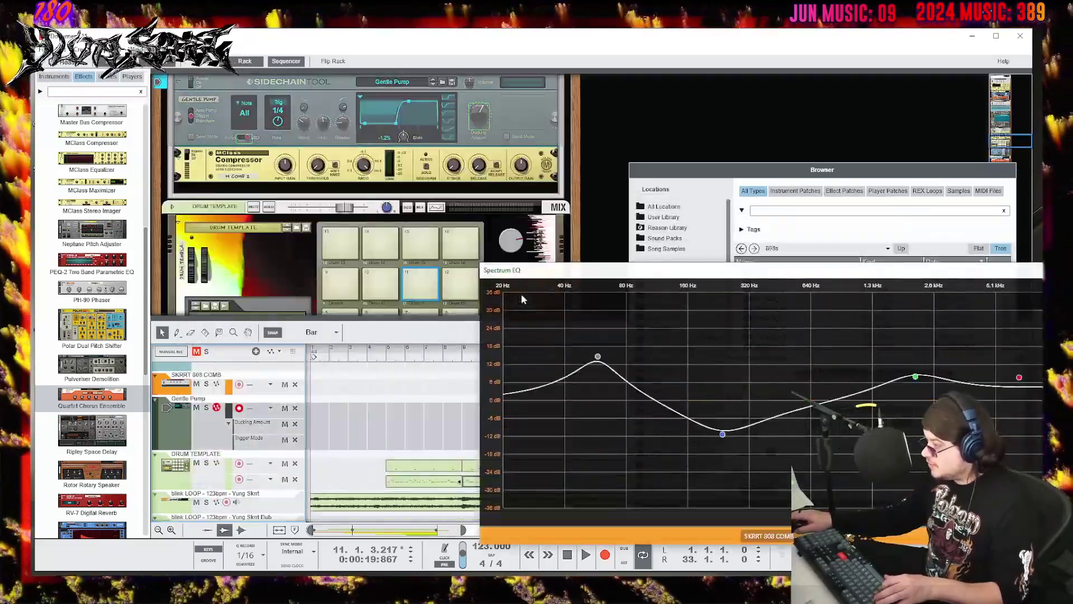
left_click_drag(531, 270, 783, 325)
- Record the 808 bassline on the SKRRT 808 COMB track from bar 4 to bar 33
left_click_drag(367, 355, 211, 341)
left_click(65, 232)
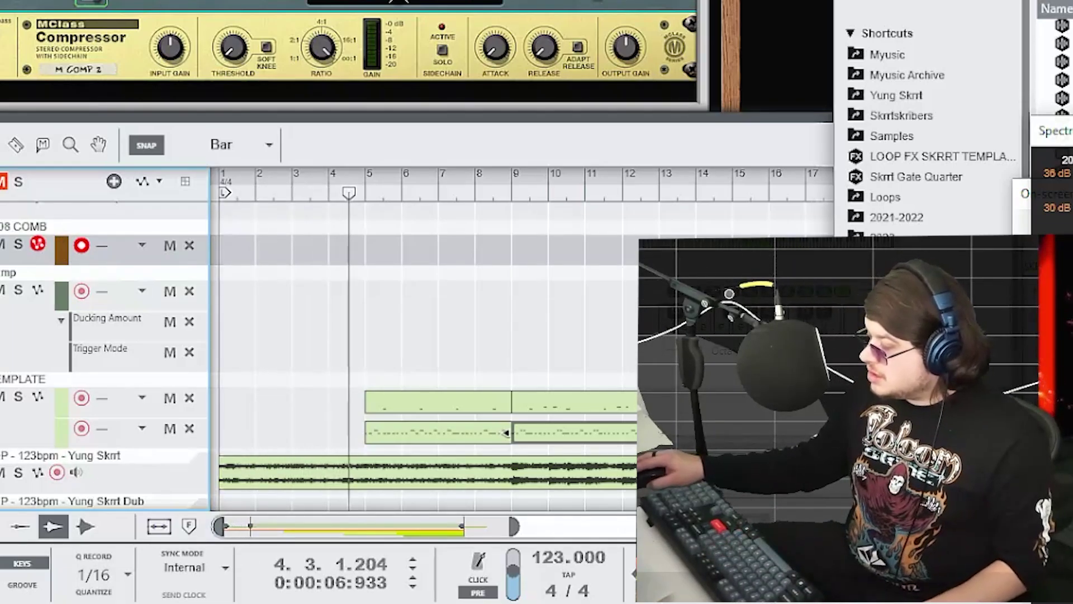
left_click(813, 575)
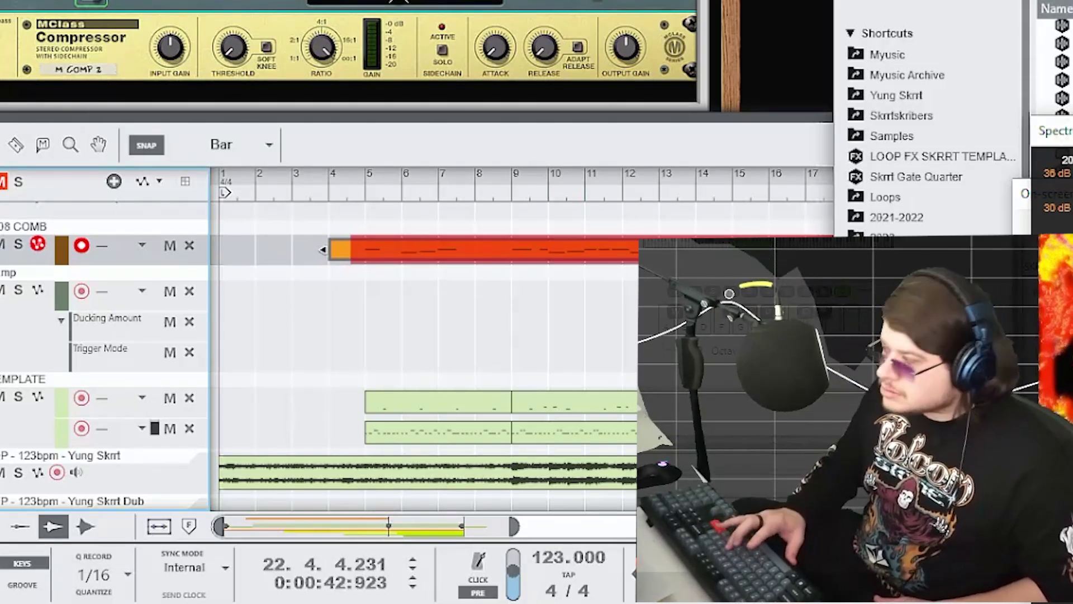
left_click_drag(1030, 207, 1072, 210)
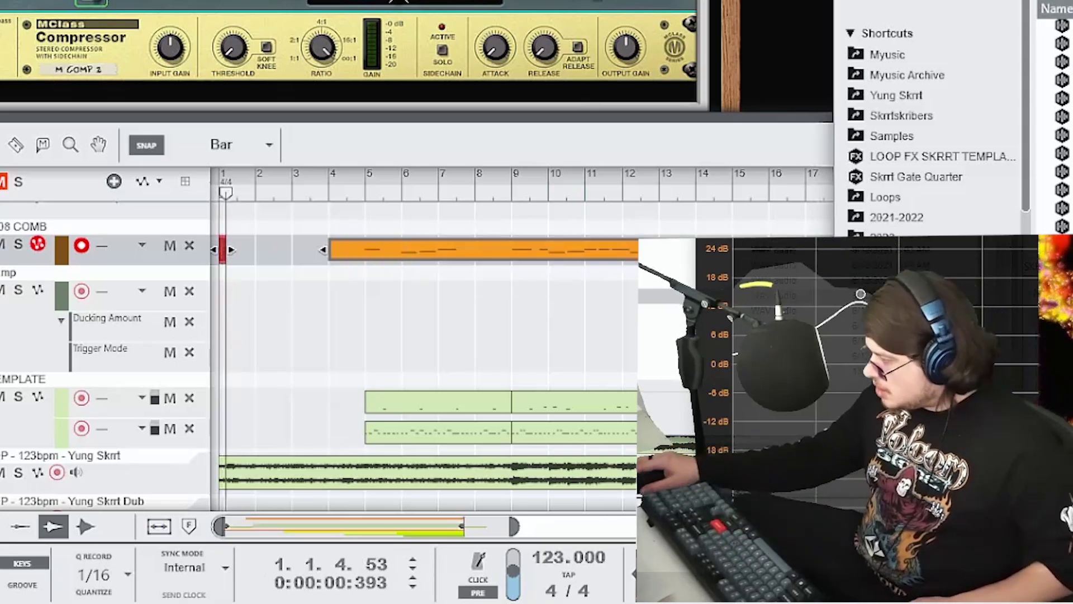
key("ctrl+Return")
- Quantize the recorded 808 clip and close the sample browser
right_click(650, 250)
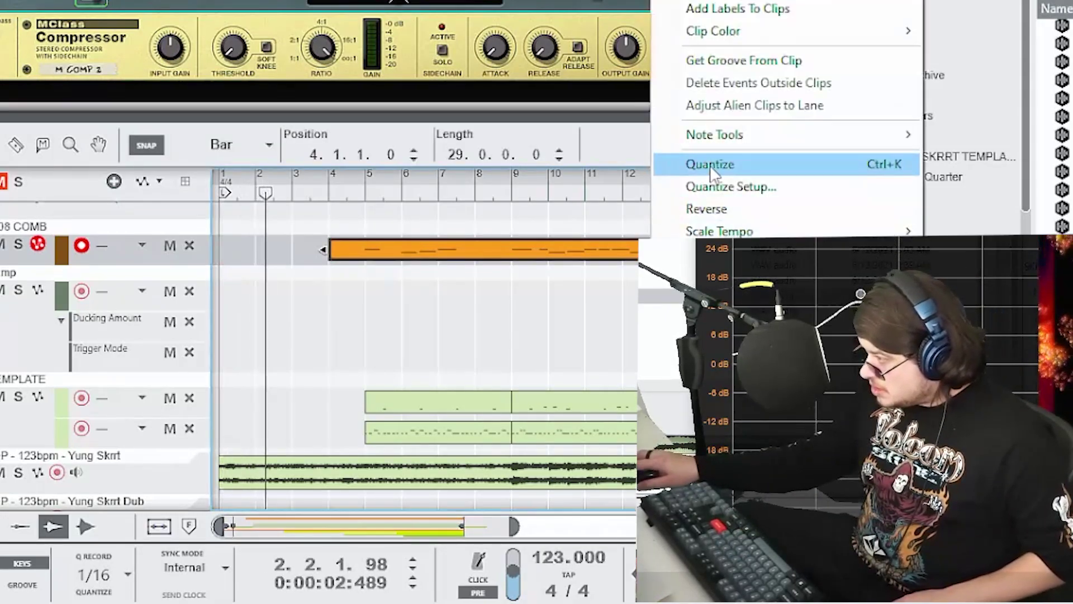
left_click(711, 166)
left_click_drag(978, 2, 755, 1)
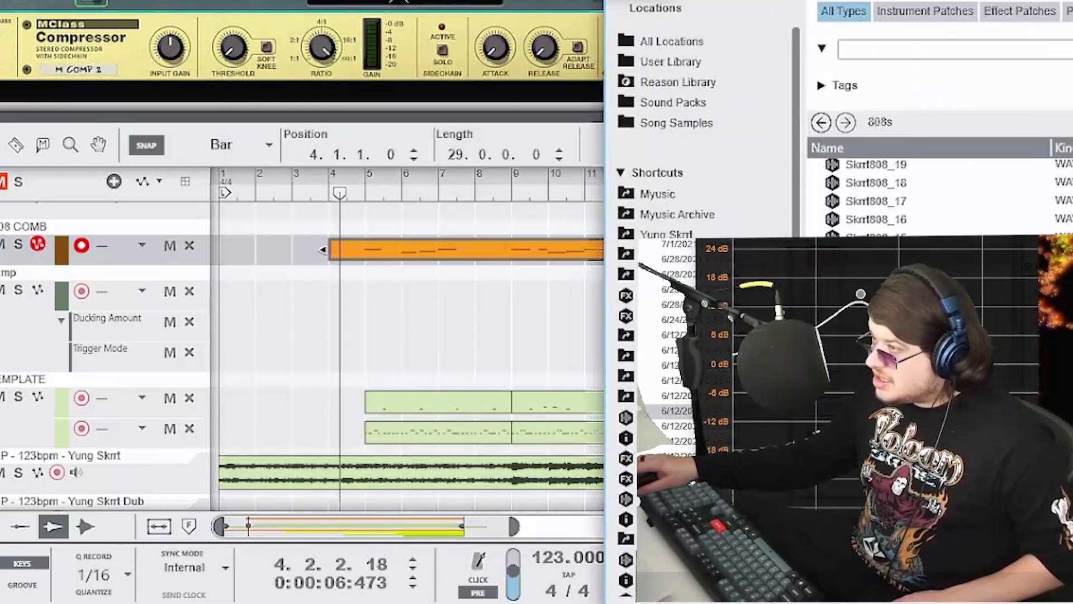
key("Escape")
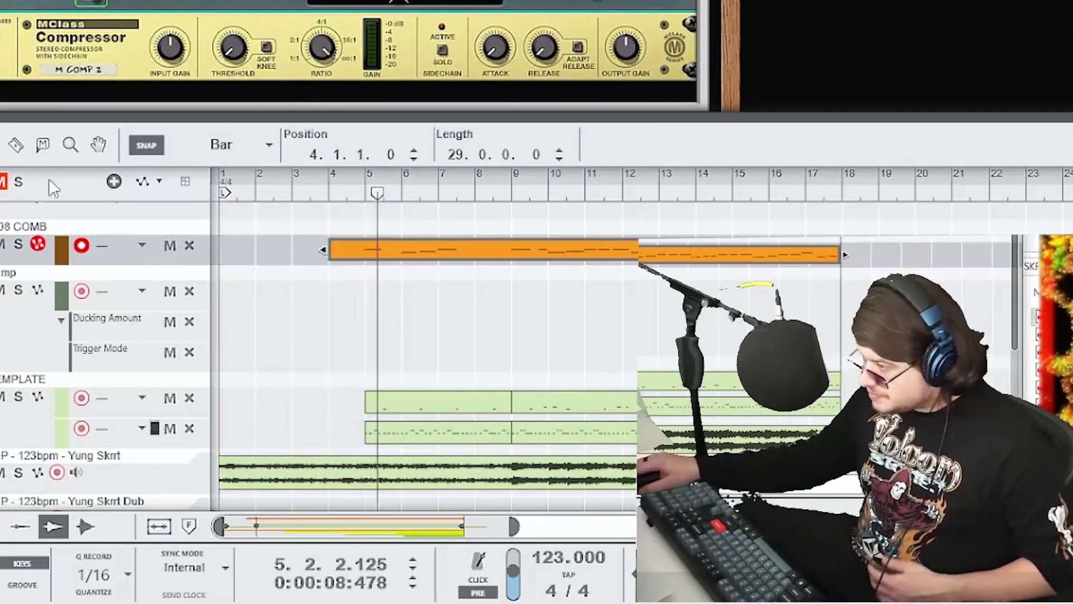
- Split the 808 clip at bar 25 and copy its last 8 bars to start at bar 17
left_click(15, 145)
left_click(601, 253)
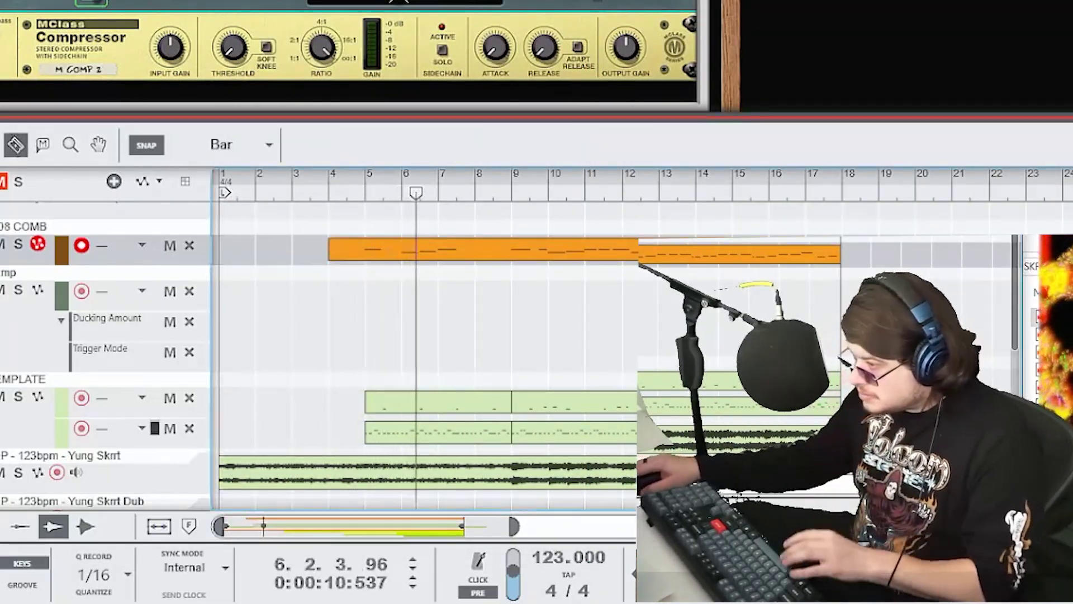
key("q")
left_click(716, 261)
left_click_drag(716, 267, 478, 268)
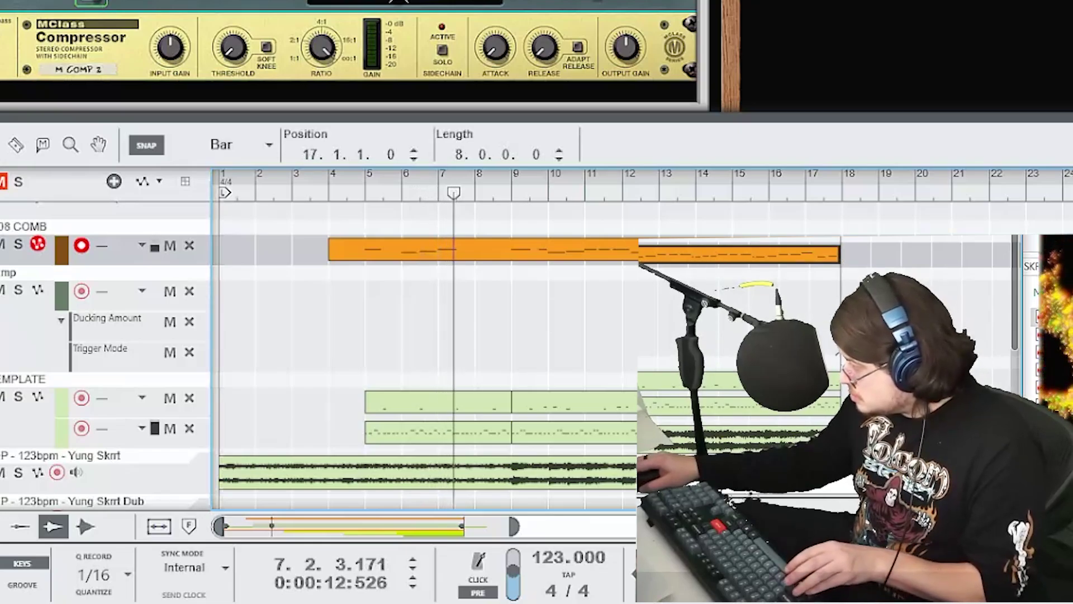
- Delete the two notes in bar 6 of the first 808 clip and play the result from around bar 5
key("space")
double_click(645, 254)
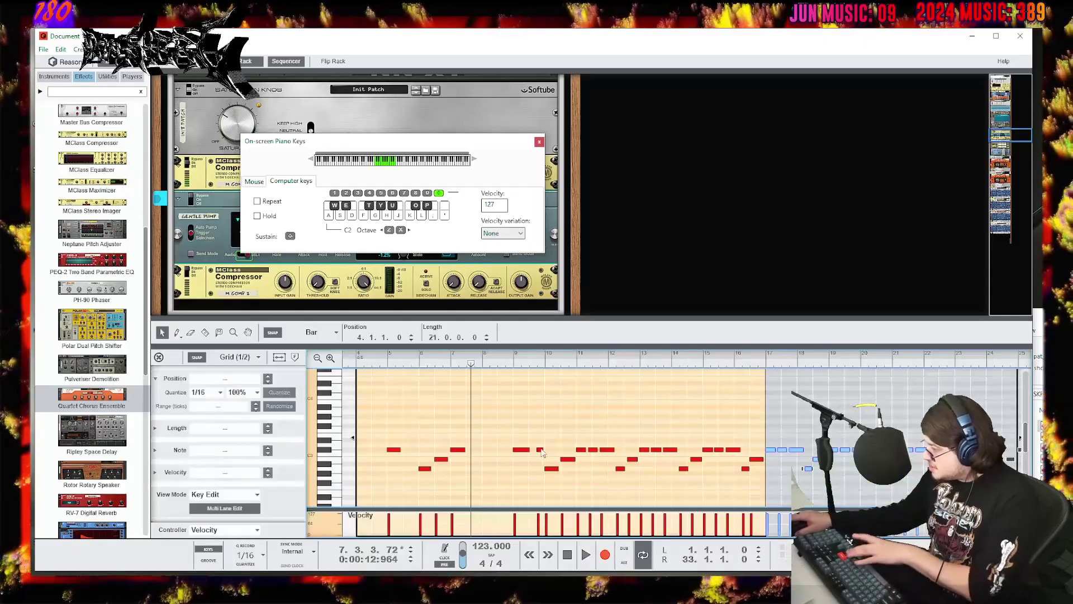
left_click_drag(448, 479, 417, 423)
key("Delete")
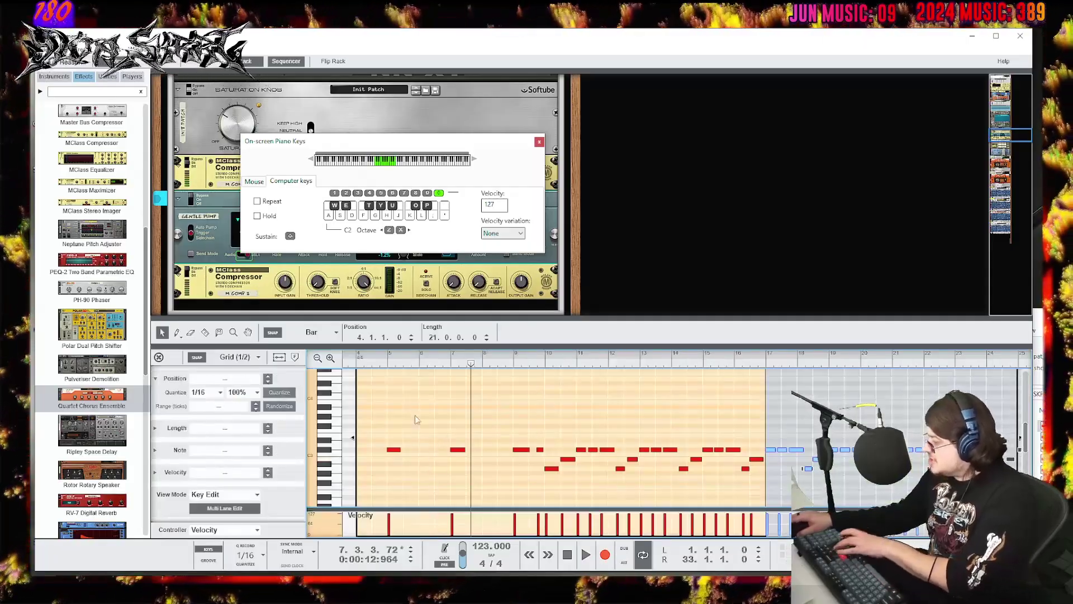
left_click_drag(395, 358, 404, 362)
left_click(398, 362)
key("space")
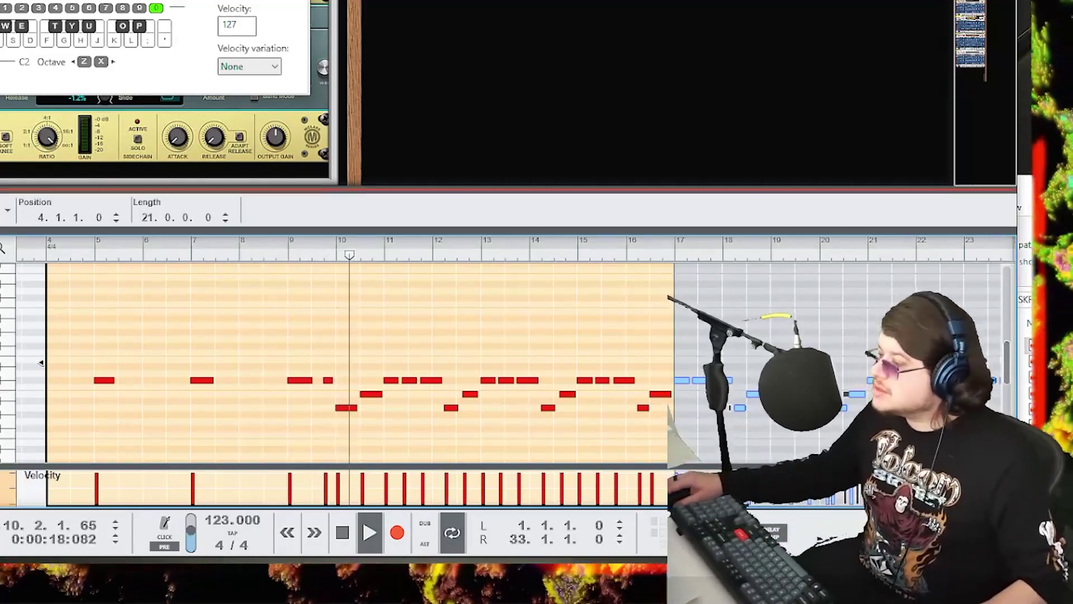
- Enlarge the sequencer area, return to the arrangement and play it back from bar 17
left_click_drag(346, 189, 347, 84)
key("Escape")
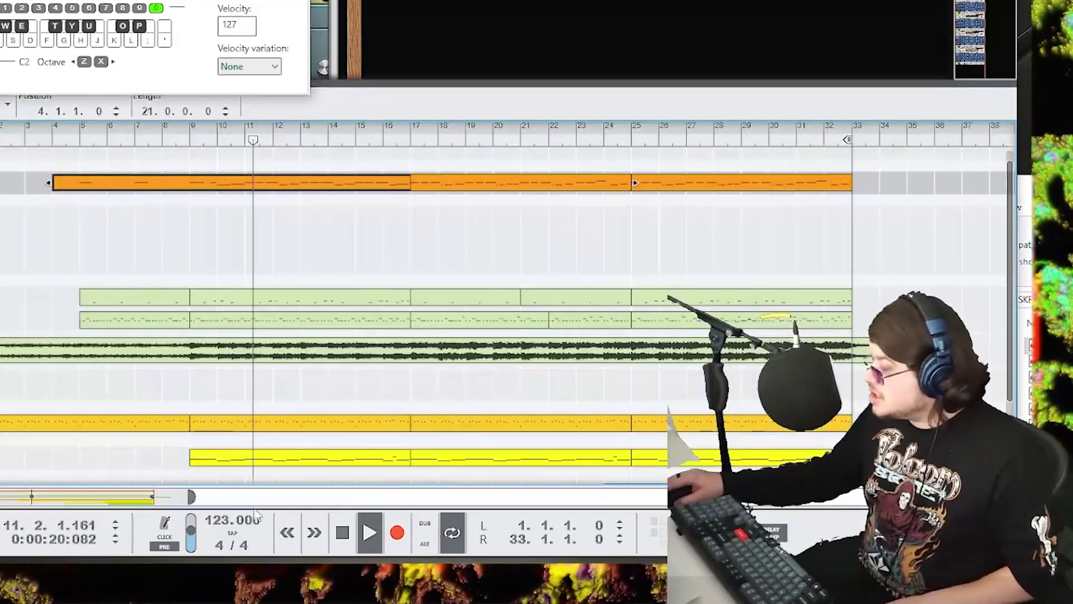
left_click_drag(191, 496, 390, 476)
key("space")
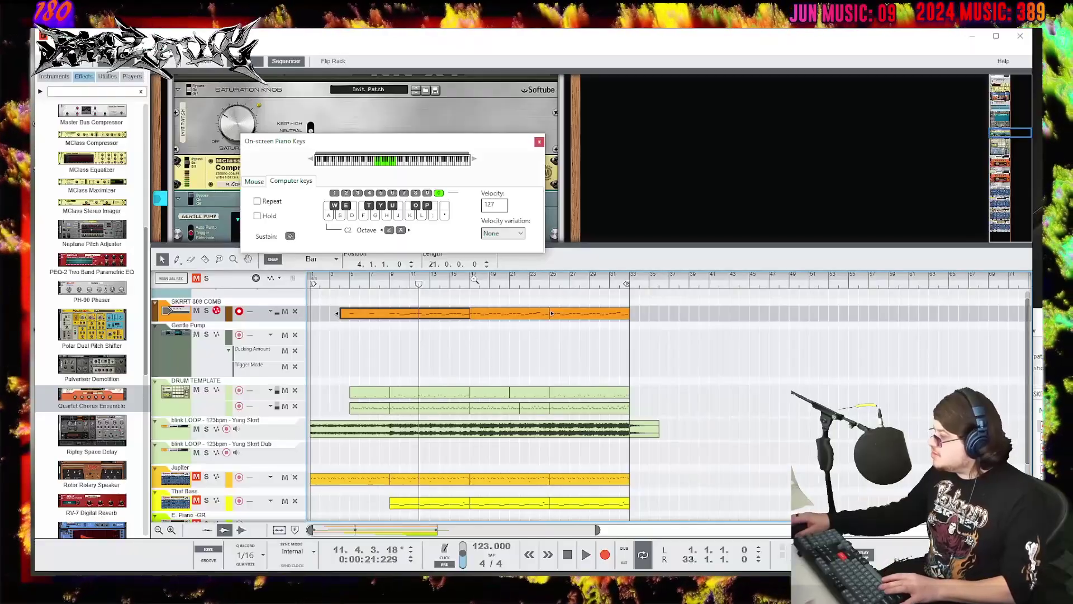
left_click(203, 140)
key("space")
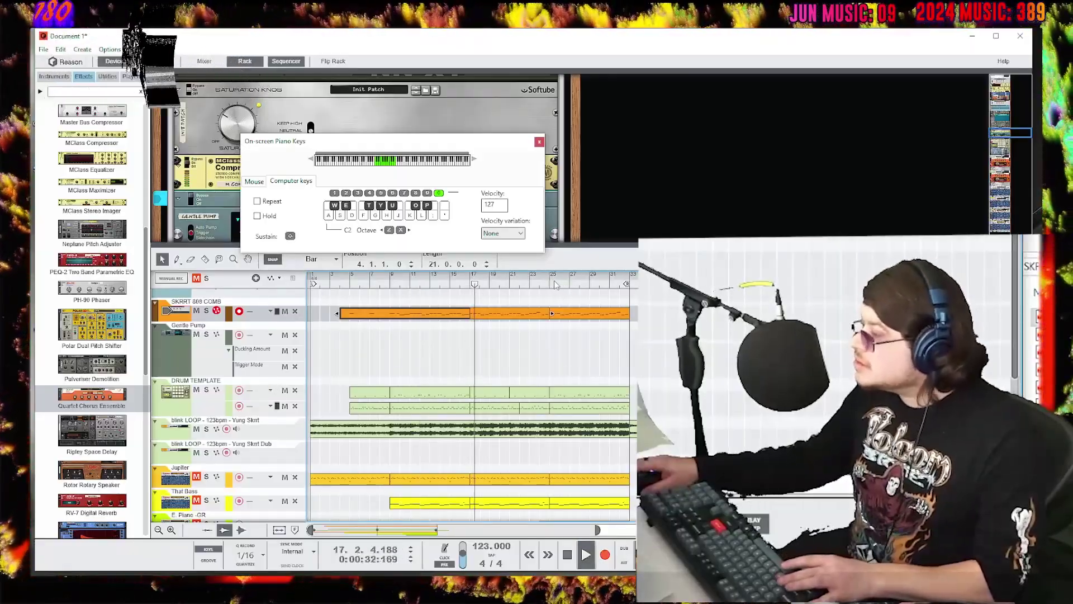
- Create a dub track from the blink LOOP track and copy the loop clip onto it at bar 33, transposed to -10
left_click(510, 429)
key("comma")
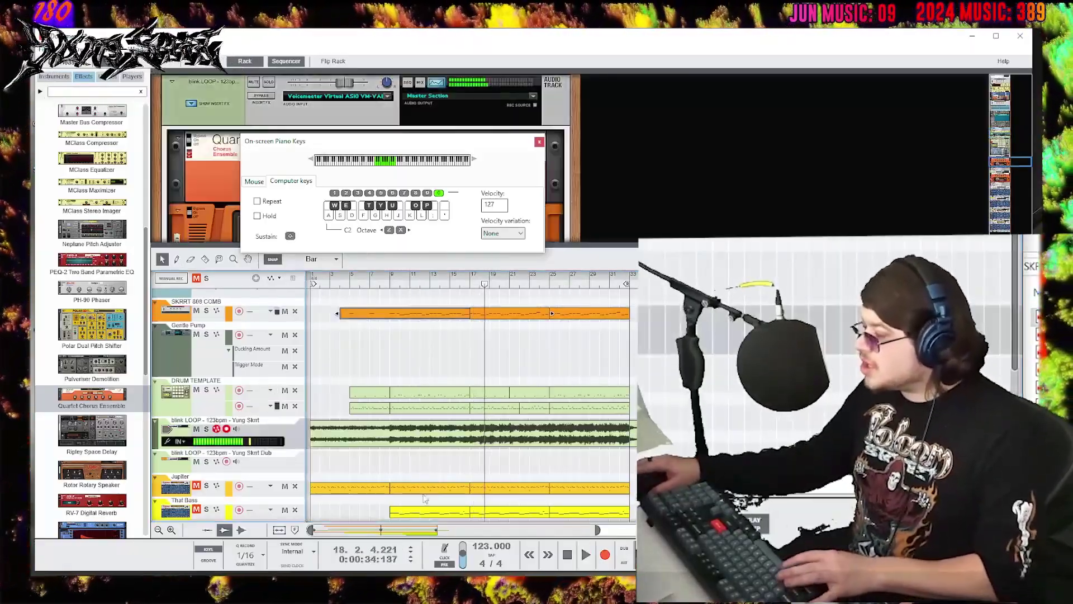
key("space")
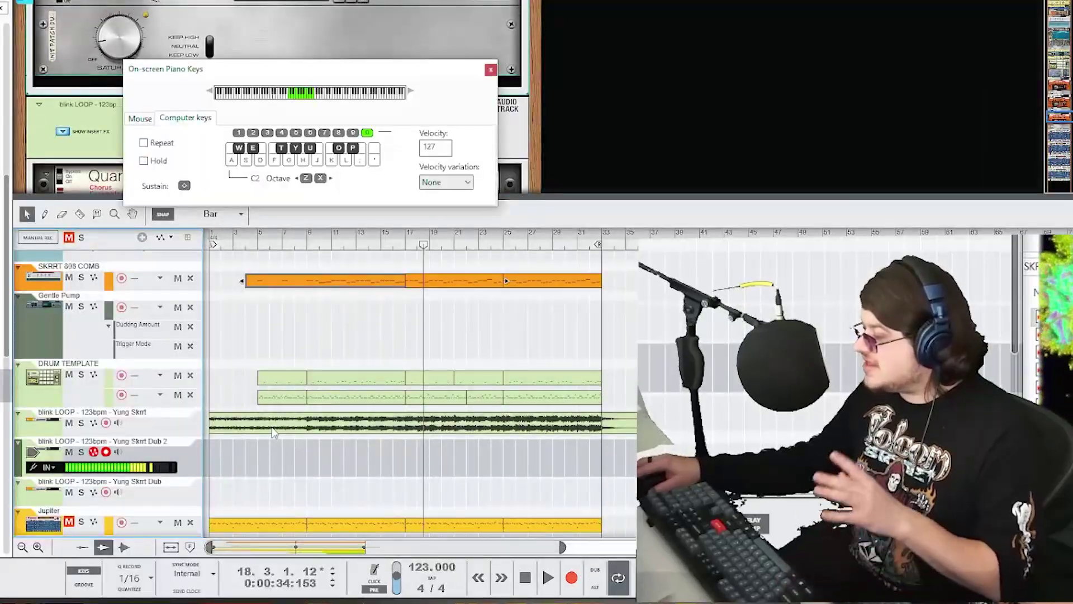
left_click(309, 422)
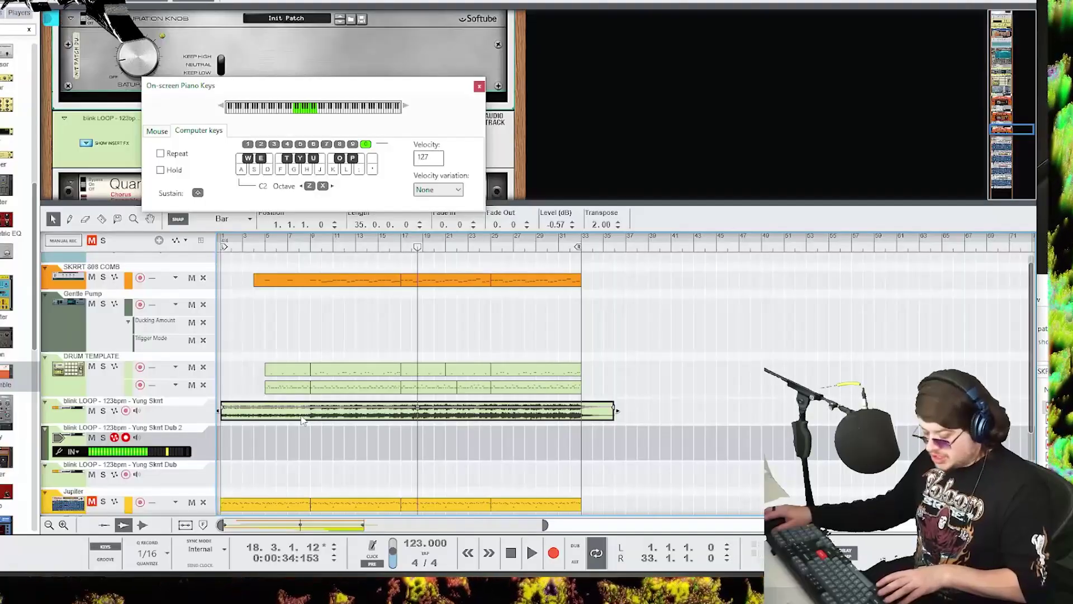
left_click_drag(302, 420, 653, 452)
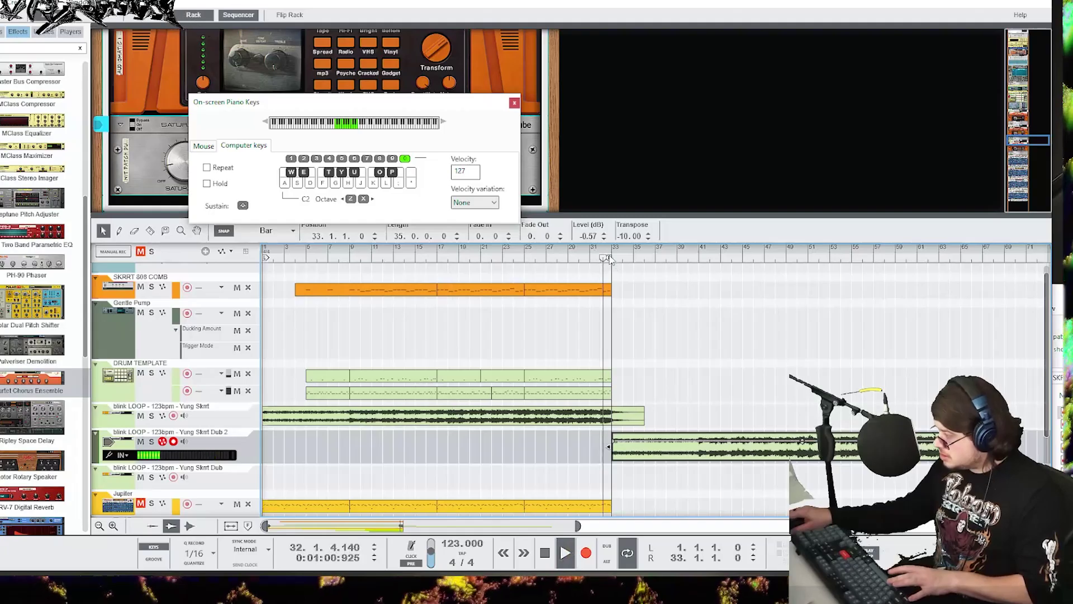
- Extend the loop end to bar 77 and copy the 808 and drum clips 32 bars along, starting at bars 36 and 37
left_click_drag(579, 248, 1048, 249)
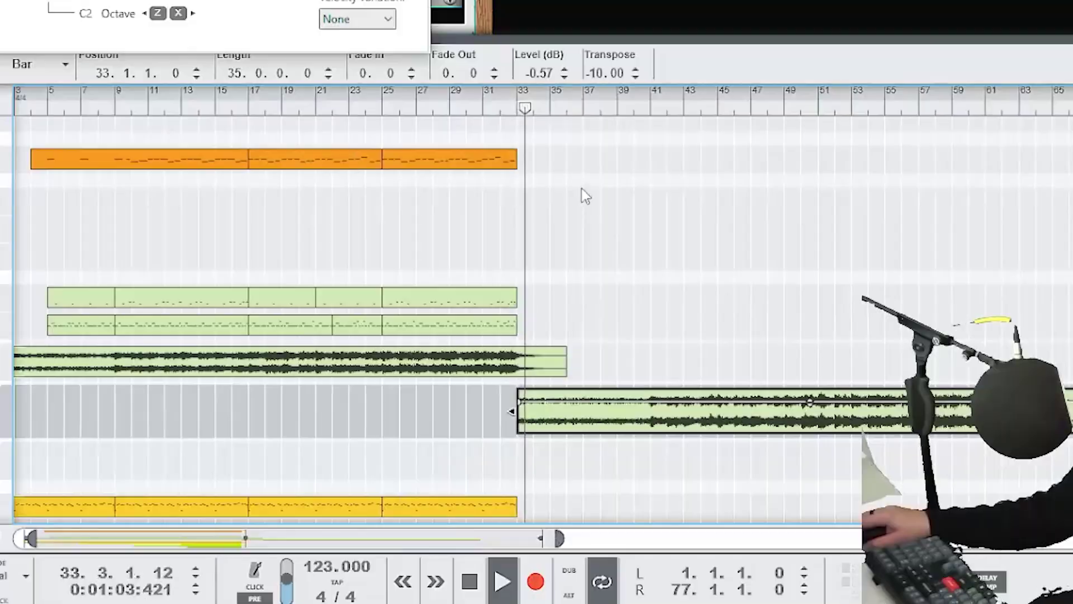
left_click_drag(585, 150, 8, 335)
left_click_drag(92, 162, 642, 173)
- Copy the bar 37 hi-hat clip to bar 35 and play the transition from bar 33
left_click(645, 302)
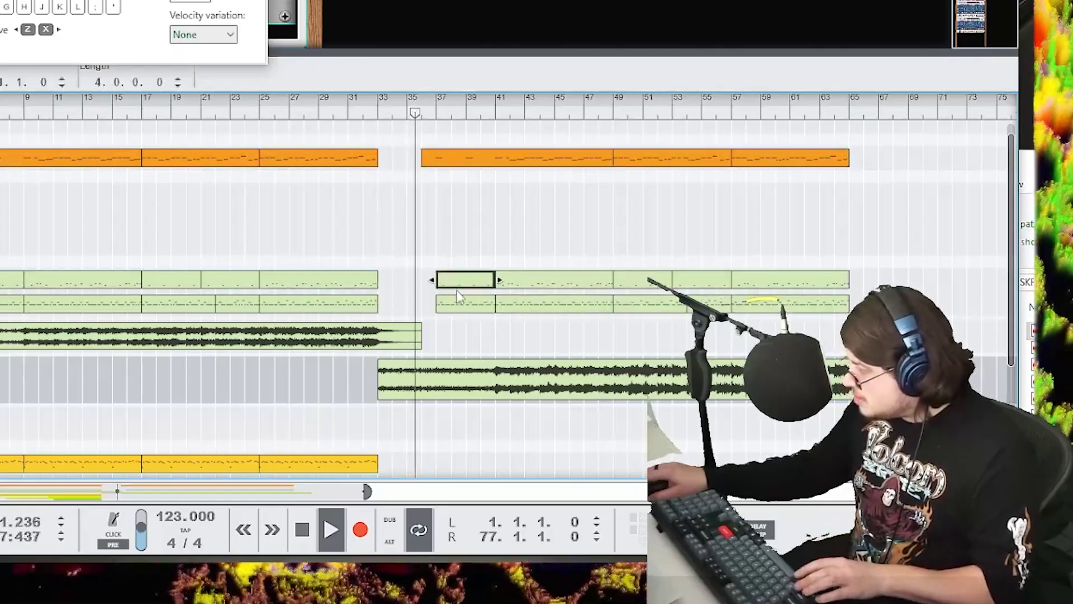
left_click_drag(460, 304, 431, 306)
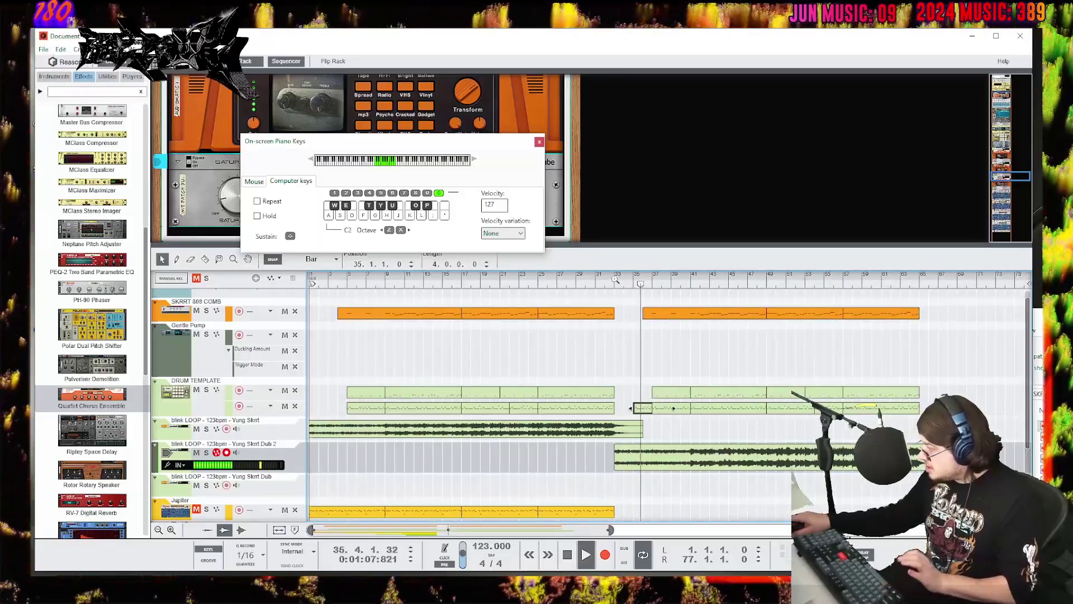
left_click(615, 279)
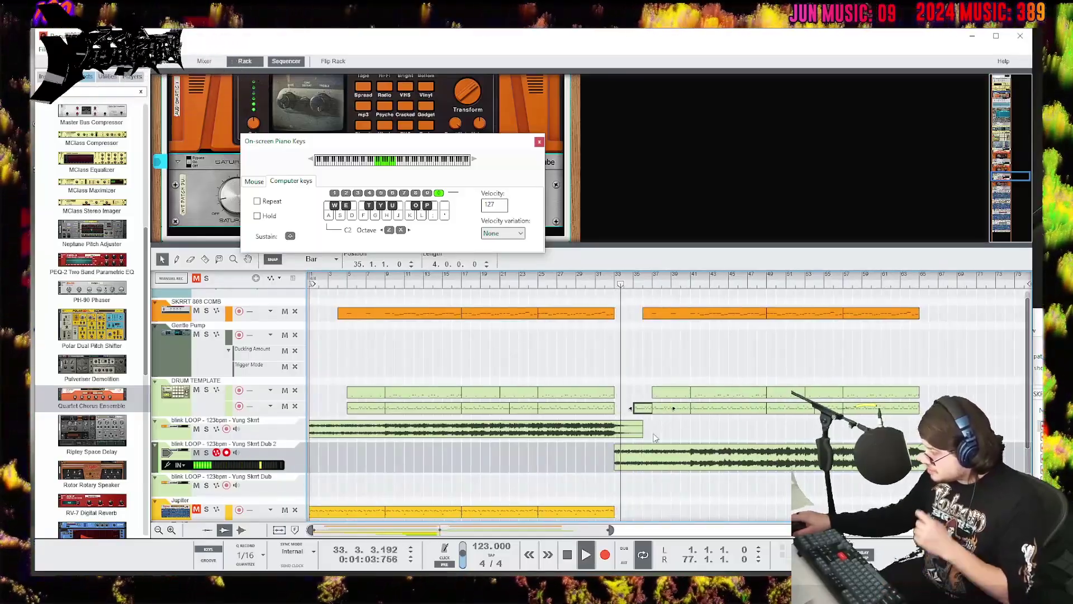
left_click_drag(551, 528, 592, 521)
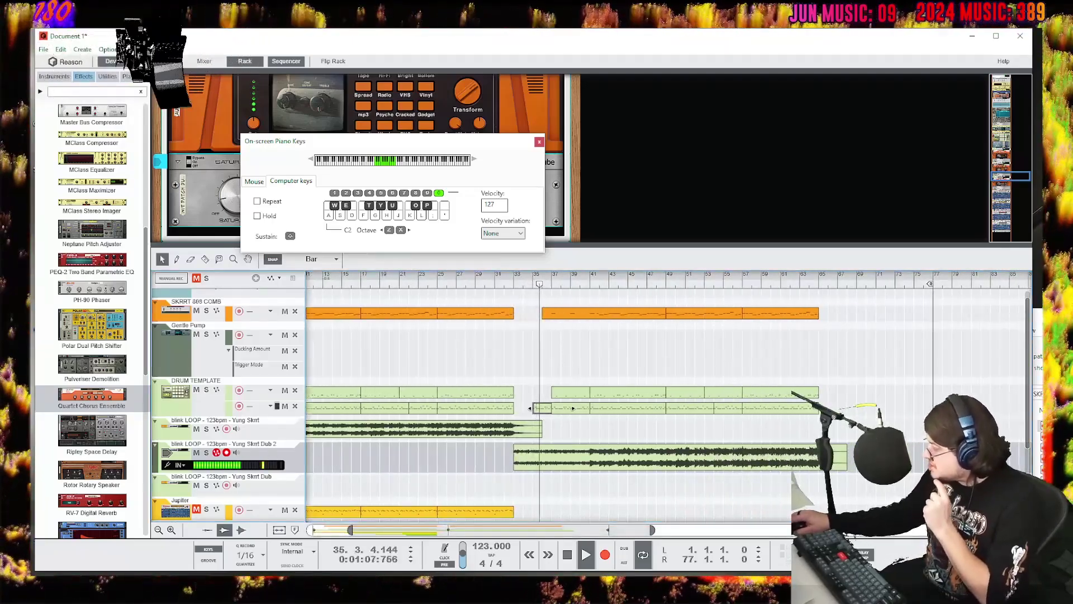
- Shape the transposed loop channel's EQ with a 64.2 Hz high-pass, reduced lows, boosted highs and the low-pass filter enabled
left_click_drag(1062, 476, 598, 222)
left_click_drag(673, 371, 615, 372)
left_click_drag(558, 368, 444, 354)
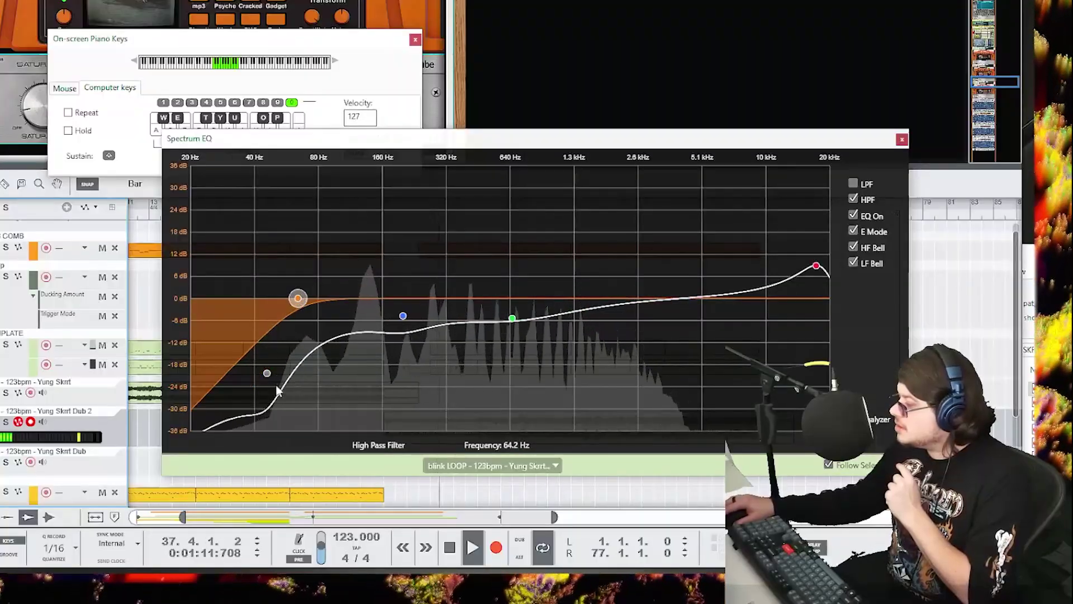
left_click_drag(267, 373, 274, 373)
left_click_drag(817, 265, 755, 262)
left_click(853, 183)
left_click_drag(668, 298, 789, 290)
key("F2")
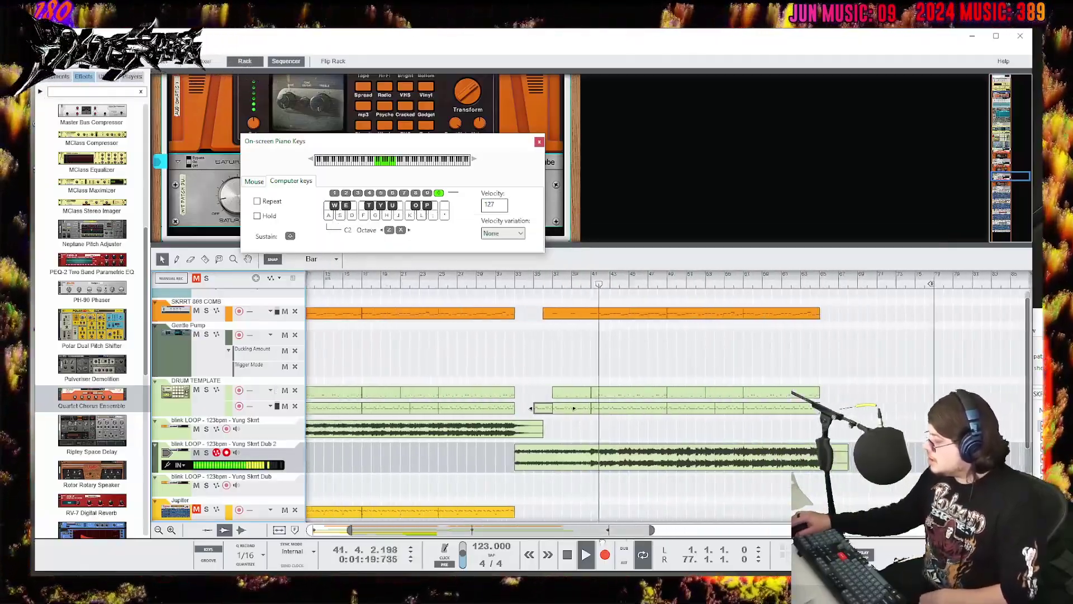
- Thin out the 808 clip at bar 57 by deleting most of its repeated notes, and return to the arrangement
scroll(849, 316, "left", 5)
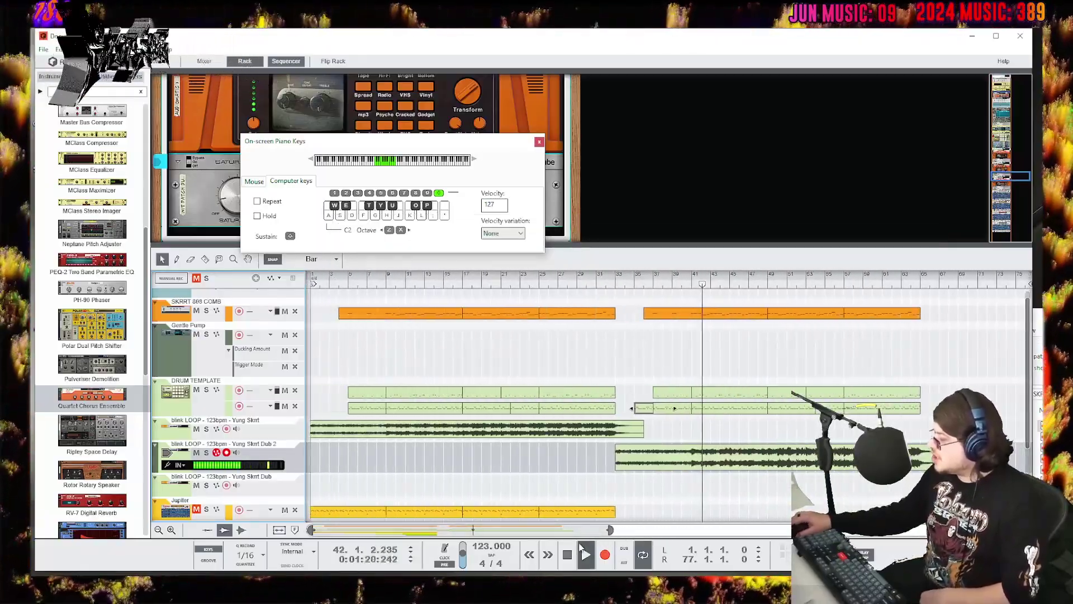
double_click(849, 315)
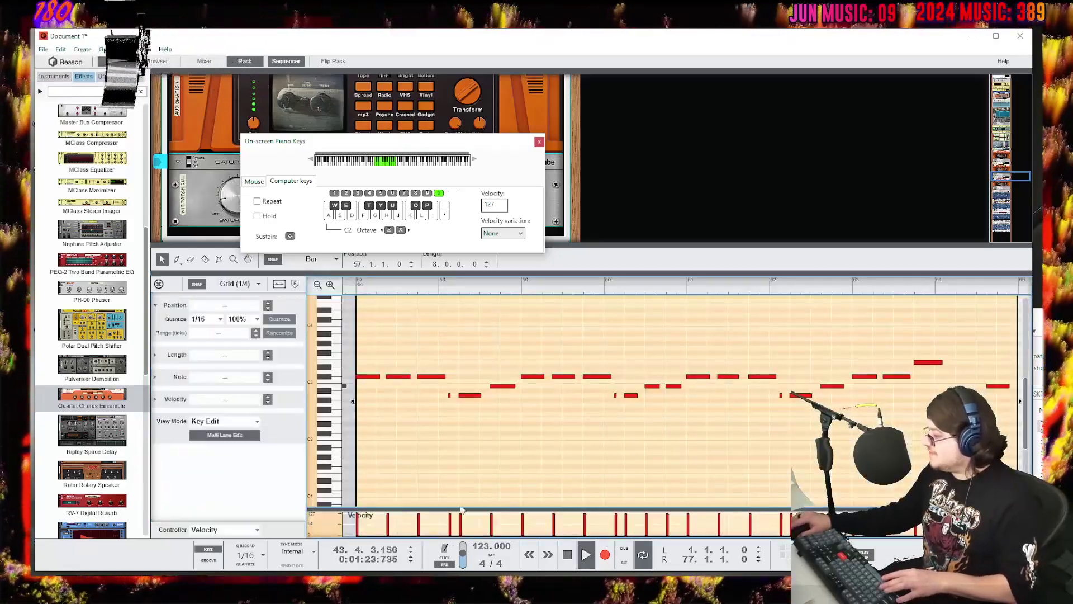
left_click_drag(567, 282, 583, 193)
left_click_drag(542, 365, 521, 386)
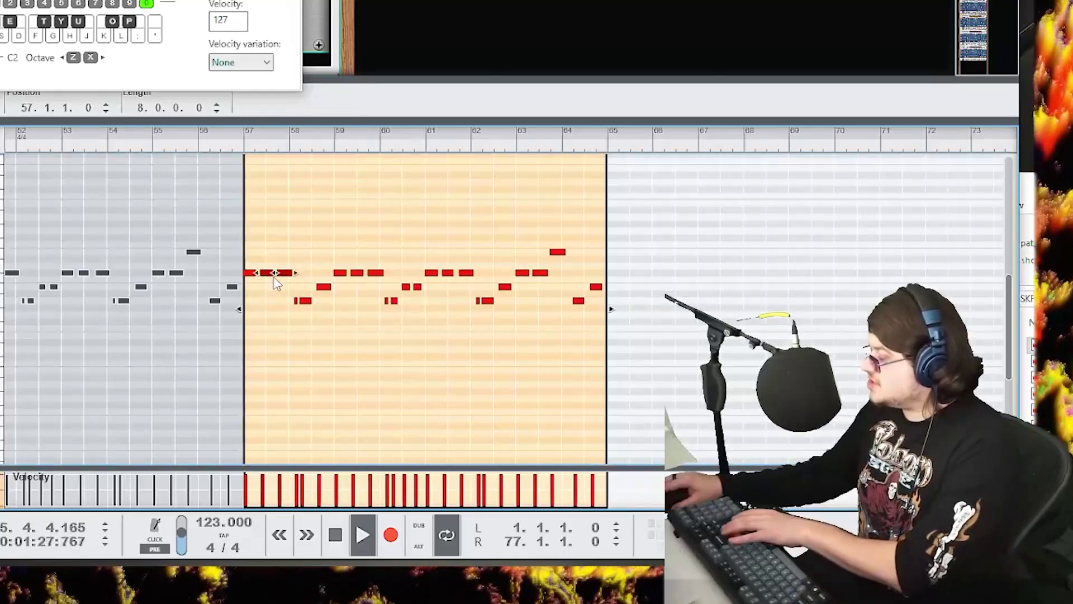
key("Delete")
key("Delete")
left_click_drag(353, 281, 335, 278)
key("Delete")
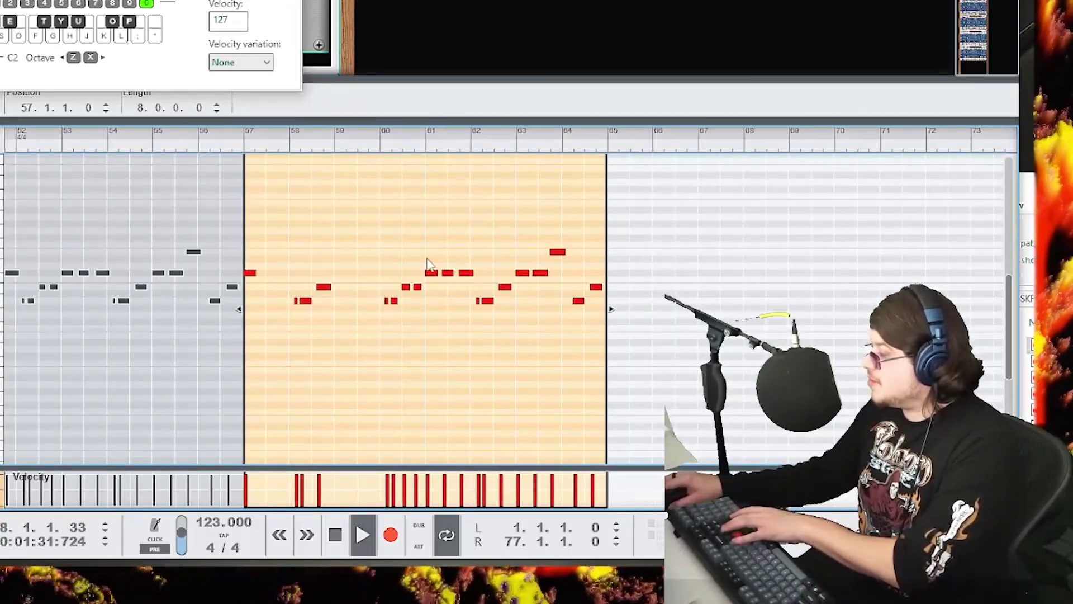
left_click_drag(441, 327, 371, 277)
key("Delete")
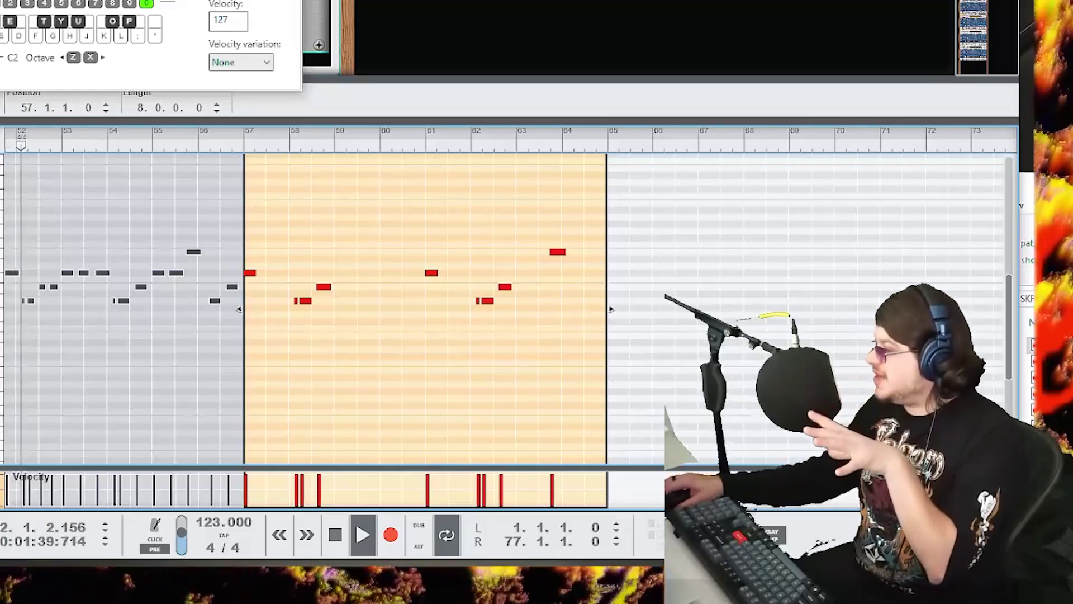
left_click_drag(0, 0, 597, 2)
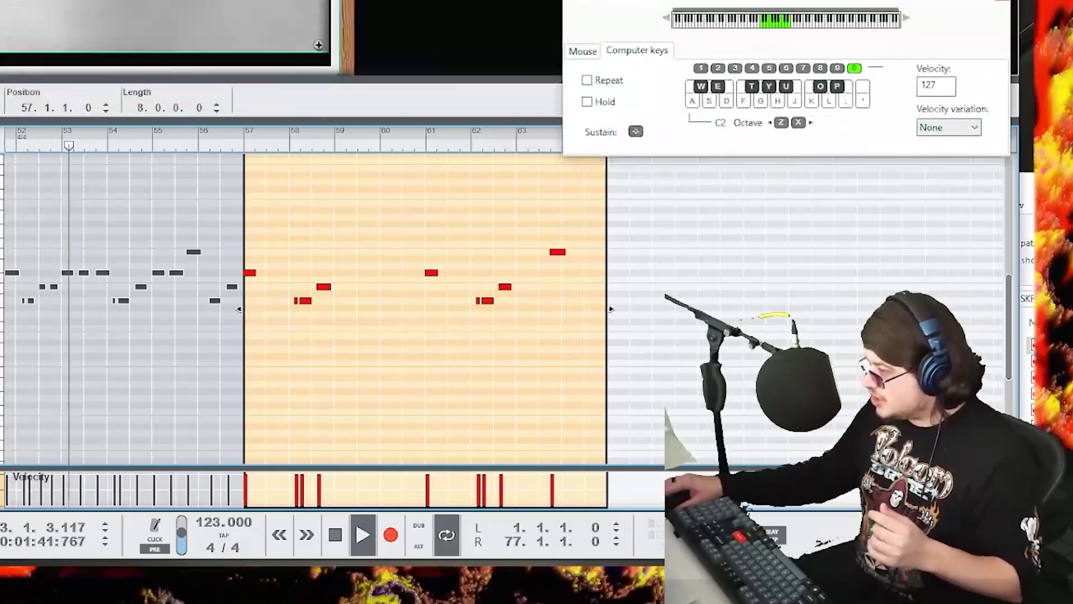
key("ctrl+e")
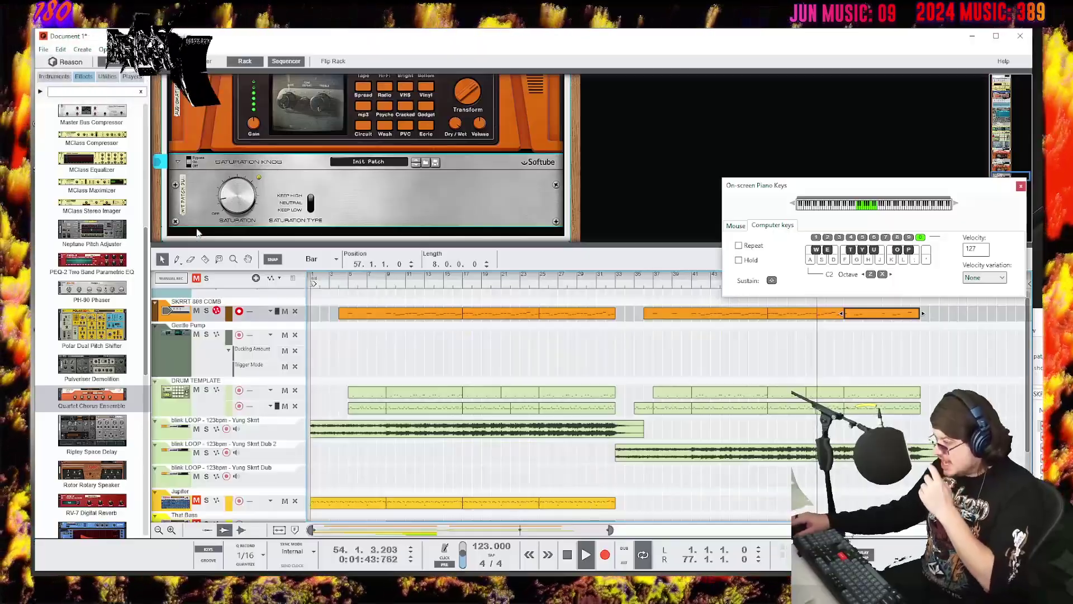
- Split the original loop and copy its part from bar 17 to bar 65, along with the 808 and drum clips from bar 17
left_click(203, 264)
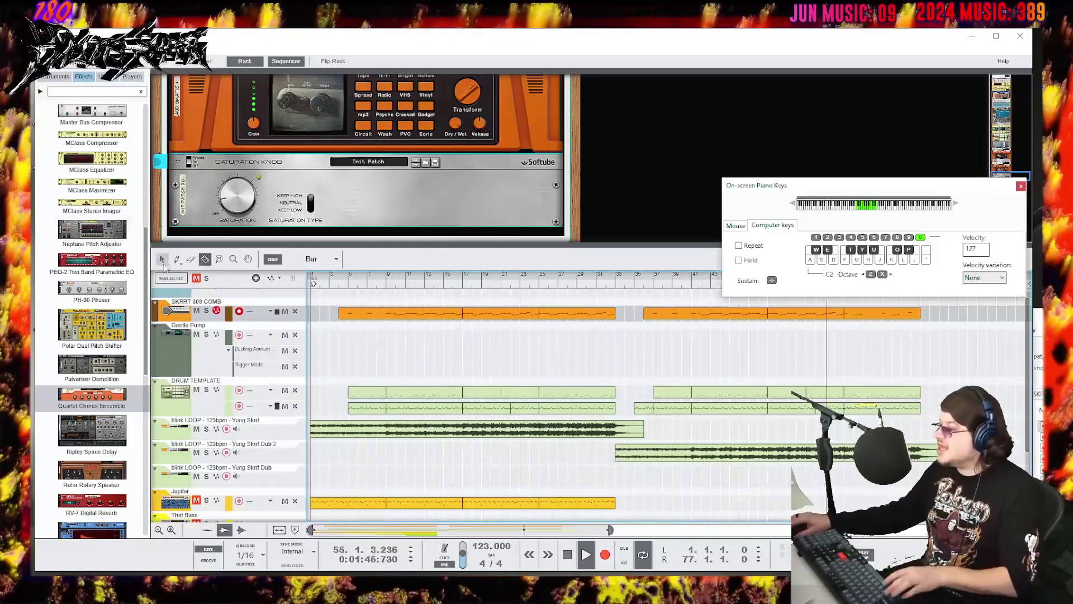
left_click(559, 433)
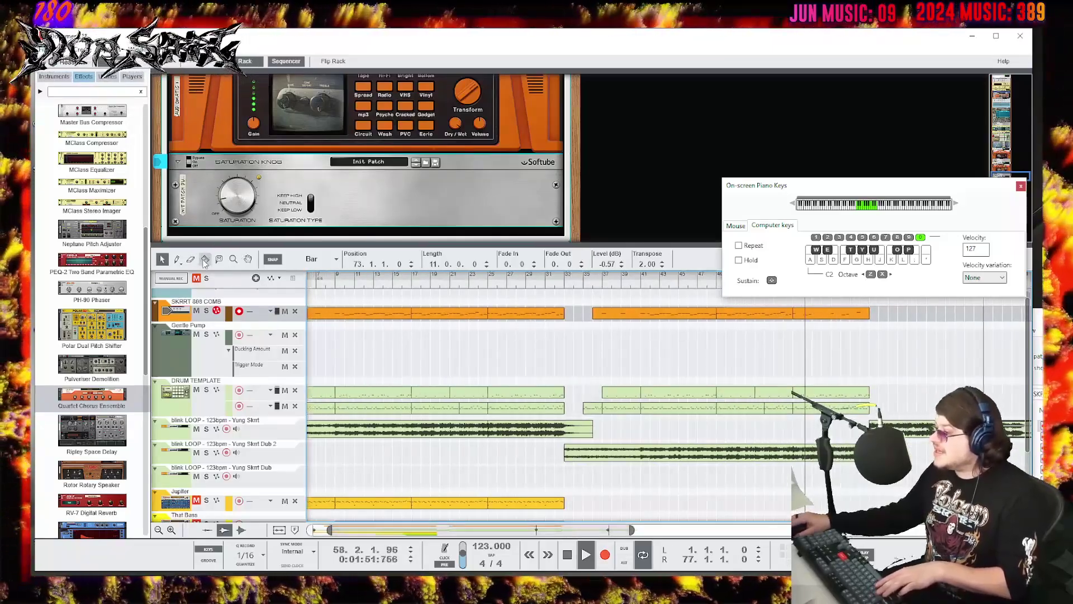
left_click(416, 282)
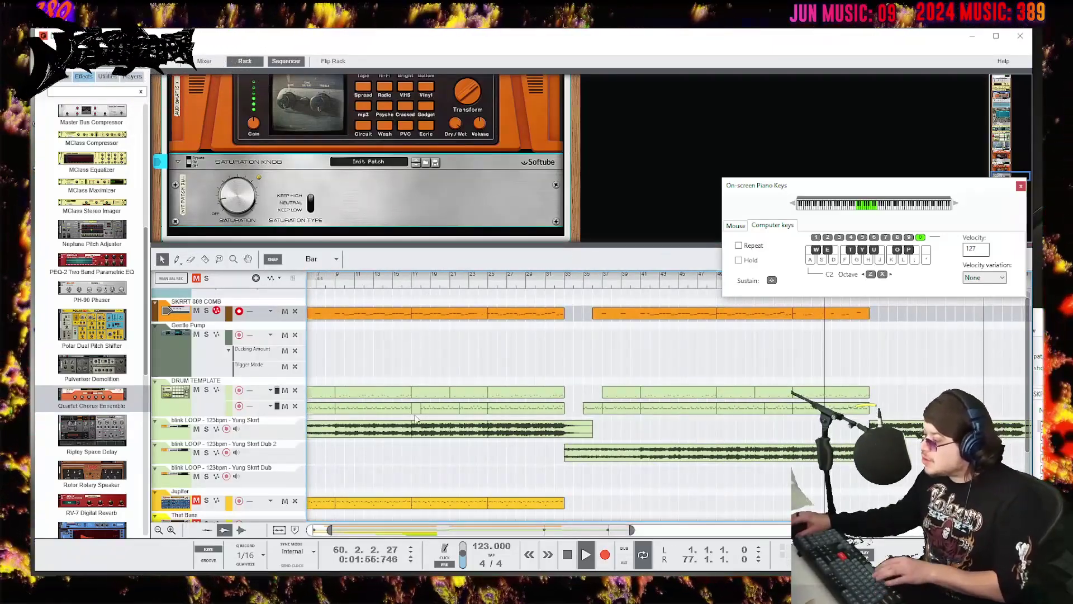
mouse_move(416, 305)
left_mouse_down()
mouse_move(579, 416)
mouse_move(848, 339)
mouse_move(894, 314)
left_mouse_up()
left_click_drag(802, 186, 941, 502)
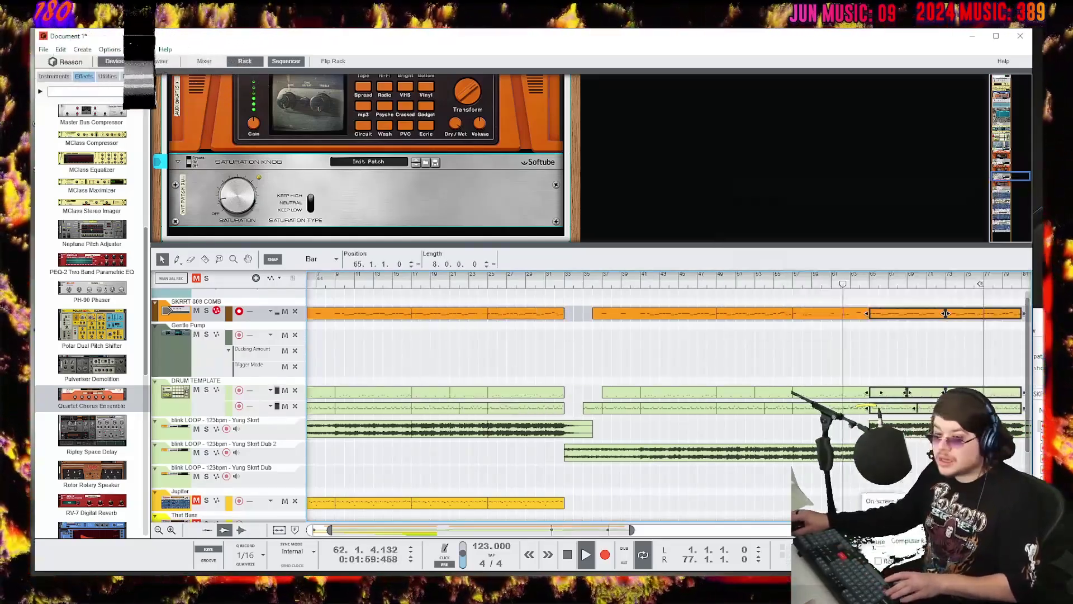
- Copy the -10 transposed loop clip to bar 81, shorten it to 6 bars, and extend the loop end to bar 88
left_click_drag(363, 244, 363, 128)
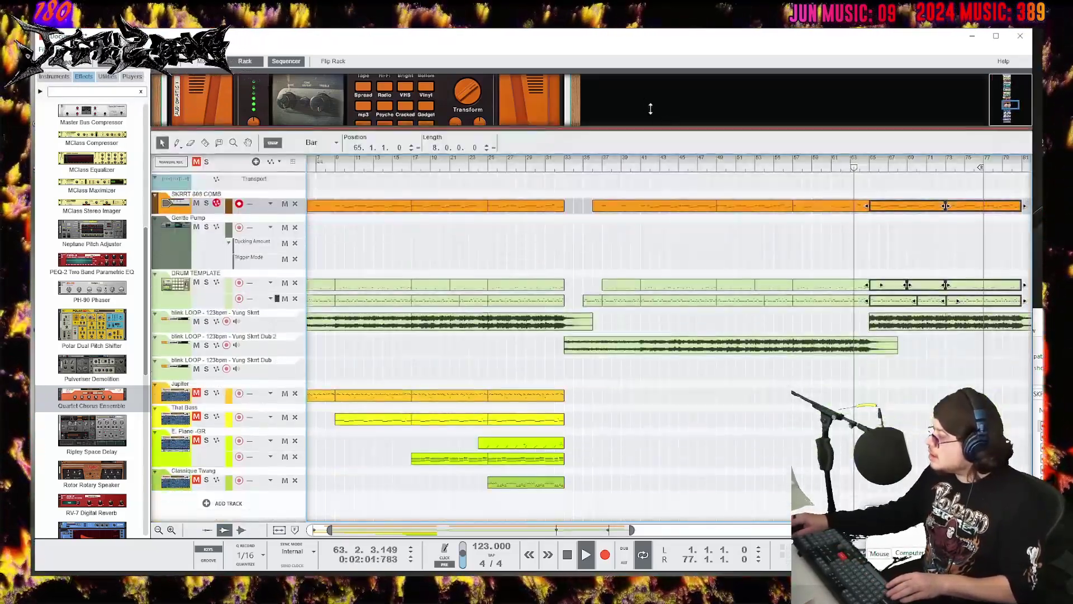
left_click_drag(542, 532, 612, 526)
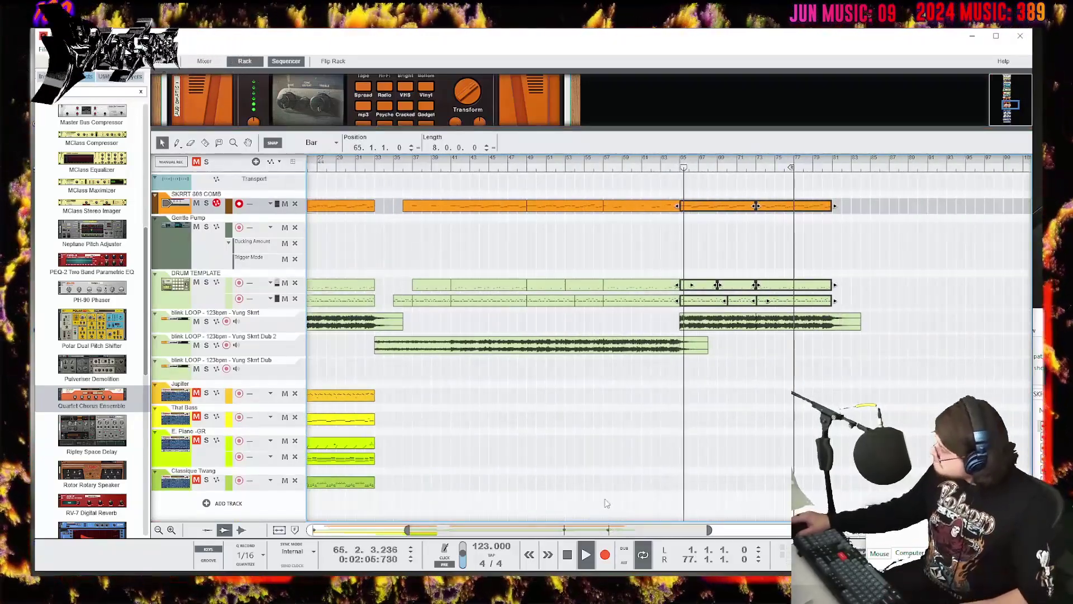
left_click_drag(464, 348, 922, 348)
left_click_drag(708, 529, 806, 528)
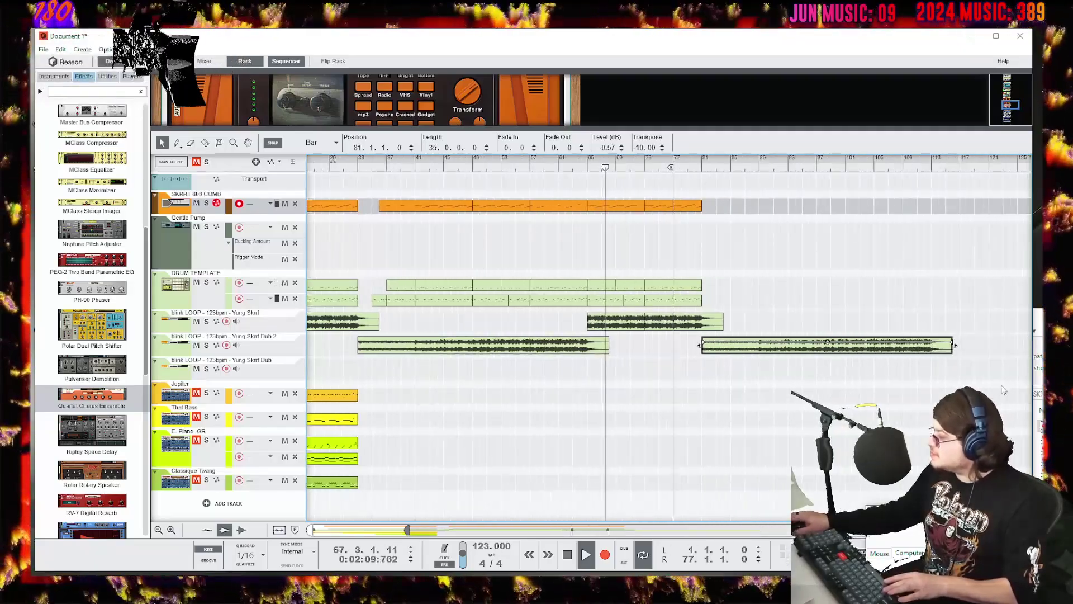
left_click_drag(957, 345, 846, 324)
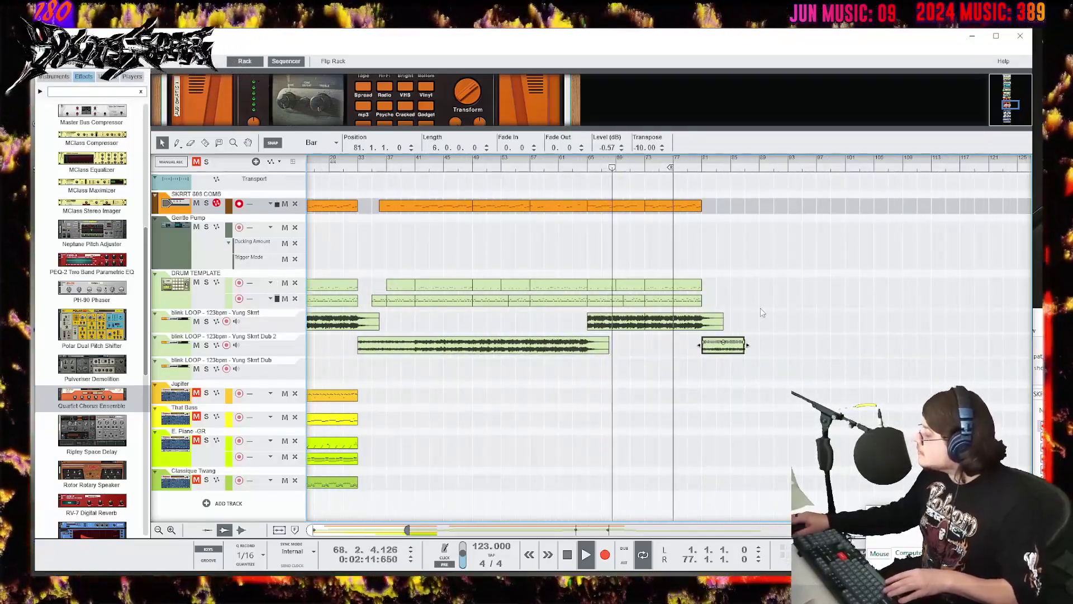
left_click(763, 341)
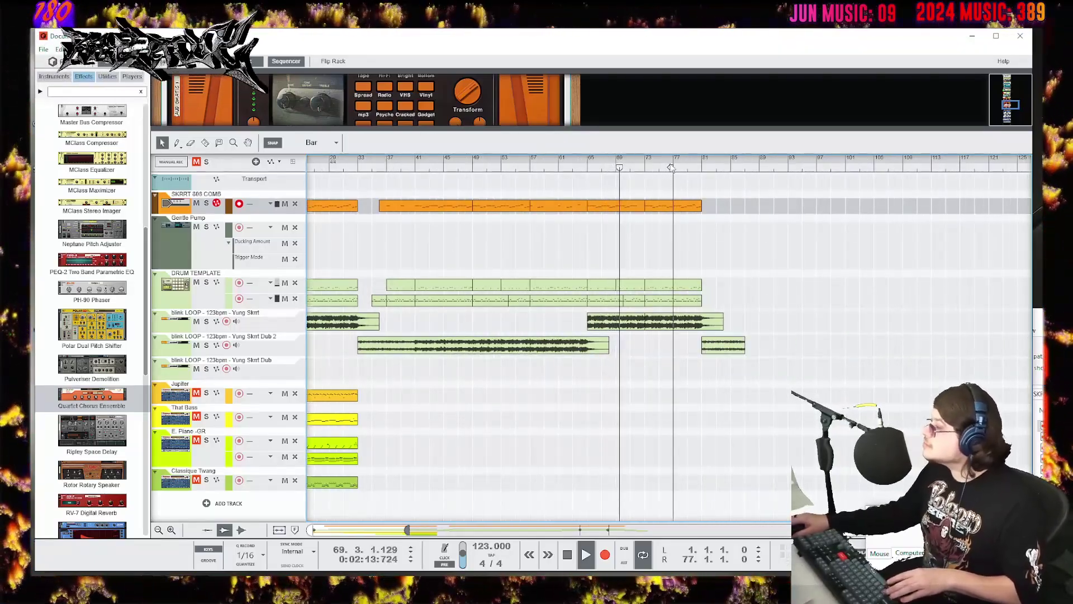
left_click_drag(674, 167, 755, 170)
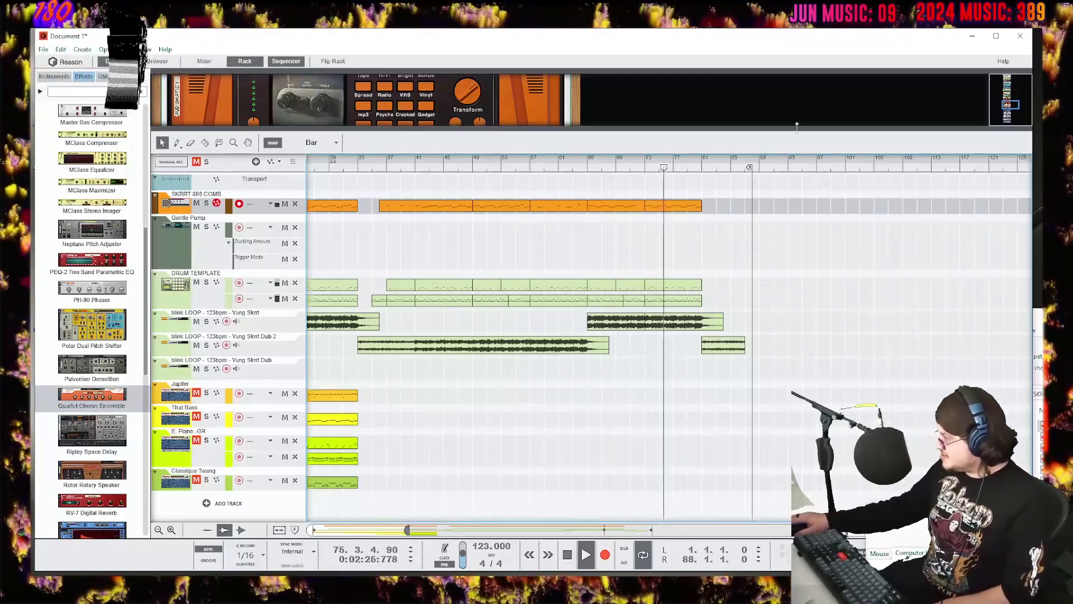
- Enlarge the rack and review the master section's insert effects, from the equalizer down to the maximizer
left_click_drag(797, 129, 797, 411)
left_click(998, 82)
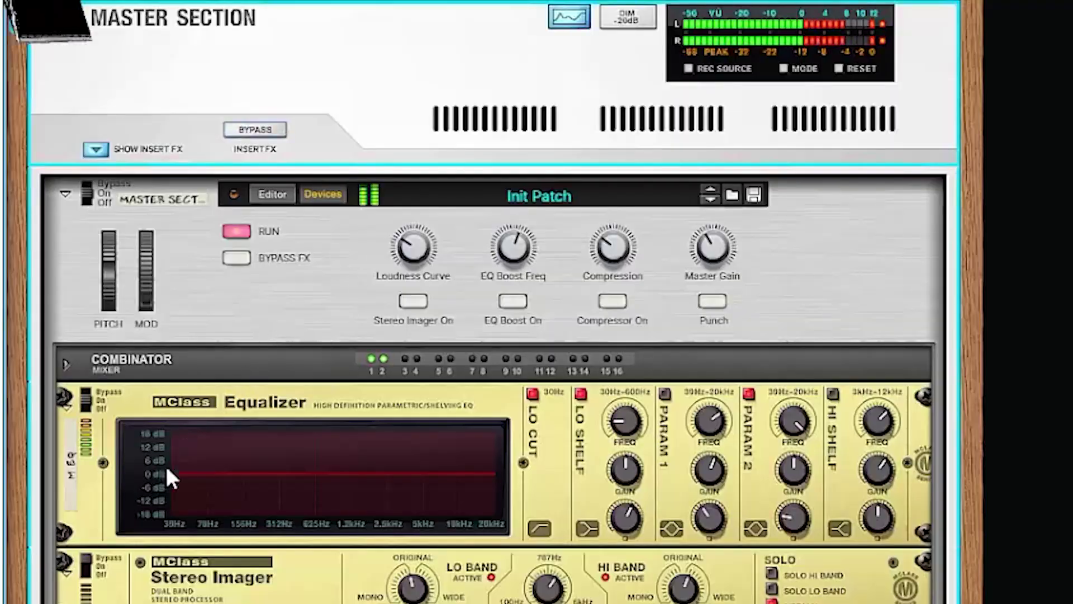
scroll(166, 464, "down", 6)
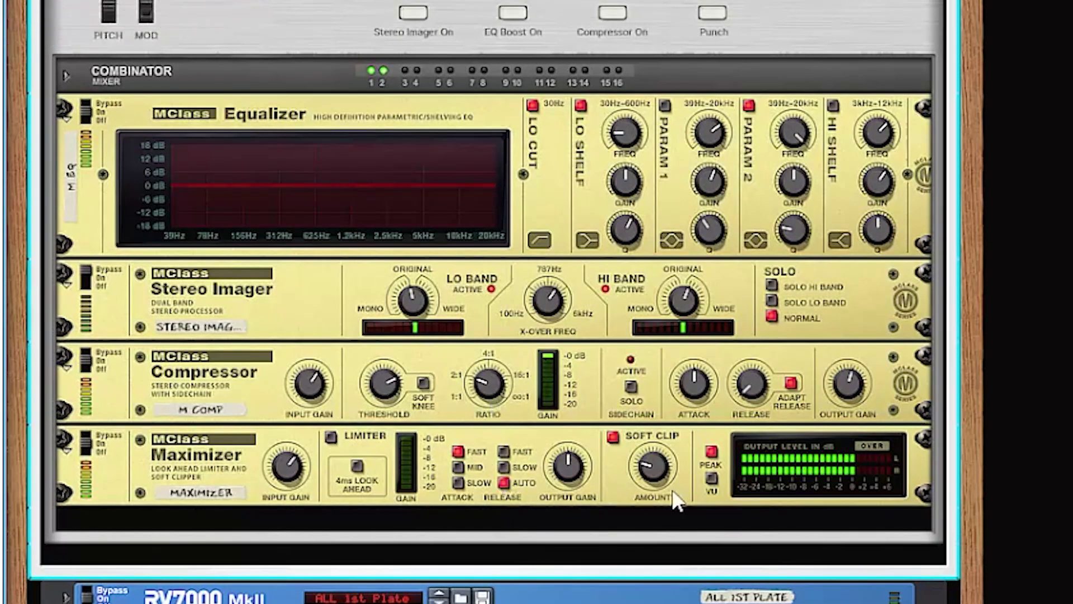
scroll(441, 325, "up", 4)
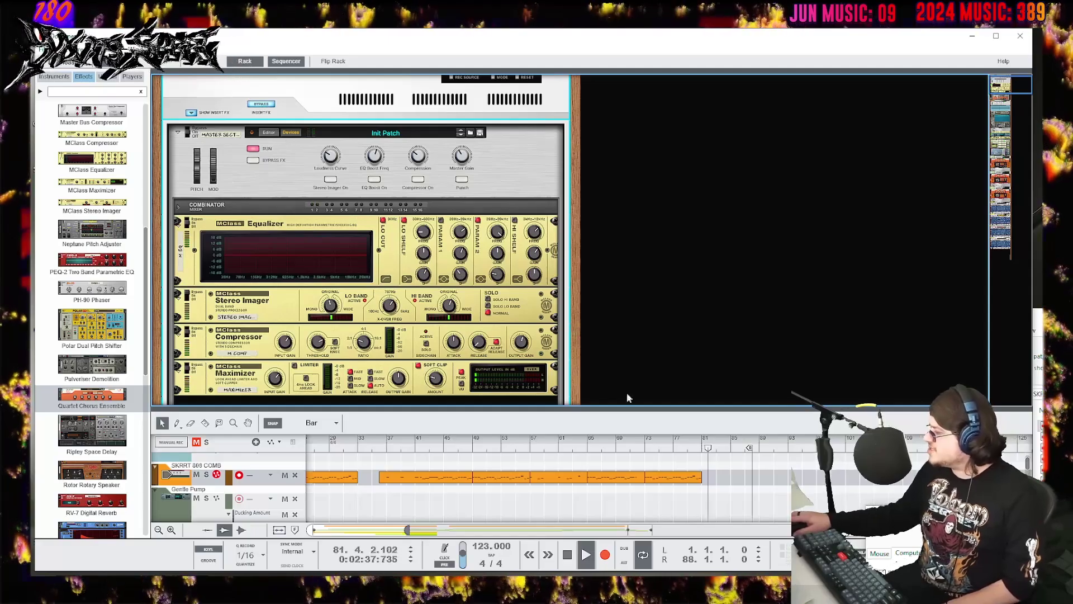
- Enlarge the sequencer again and select all clips on the Jupiter, That Bass, E. Piano -GR and Classique Twang tracks
left_click_drag(653, 407, 574, 198)
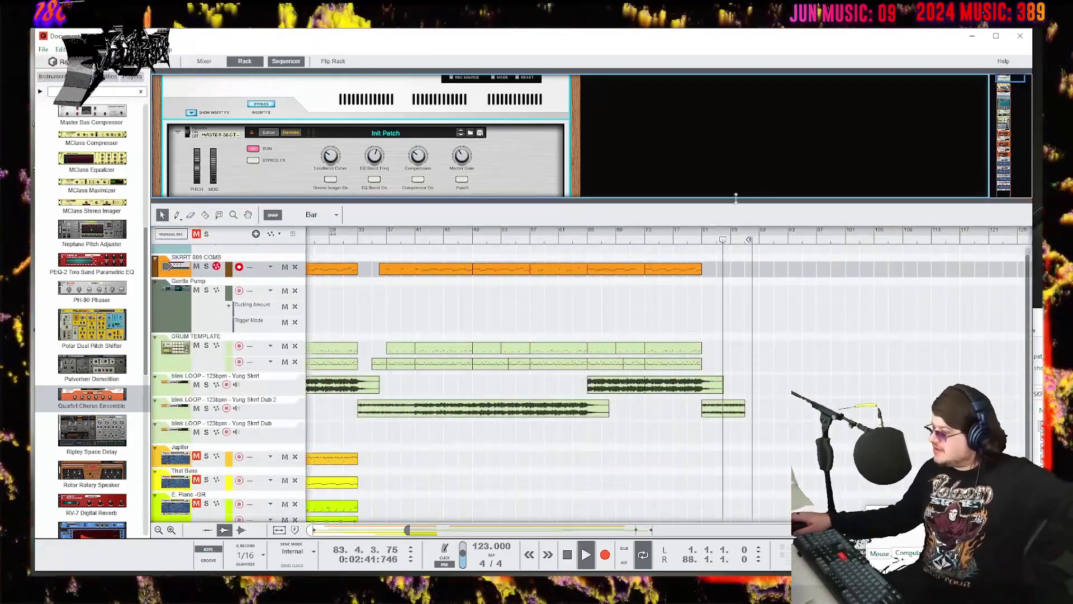
left_click_drag(571, 530, 467, 530)
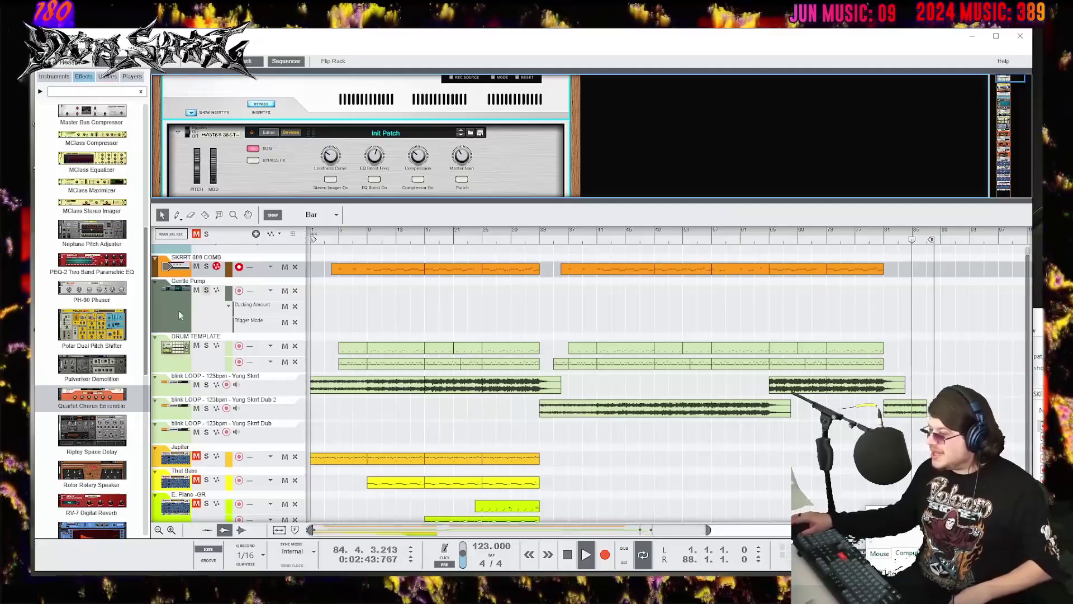
scroll(337, 390, "down", 3)
left_click_drag(337, 389, 525, 480)
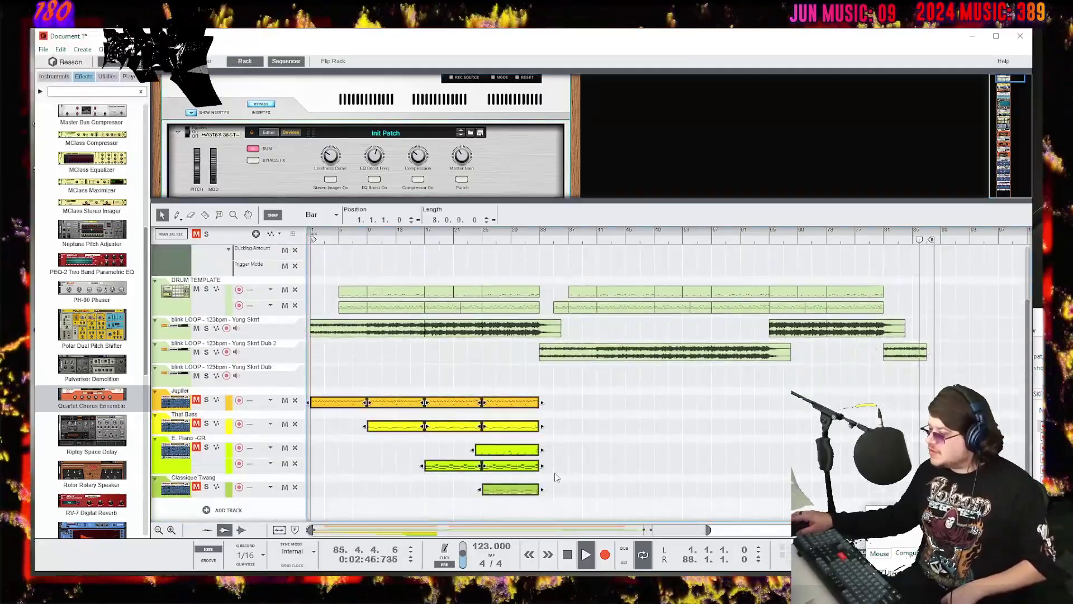